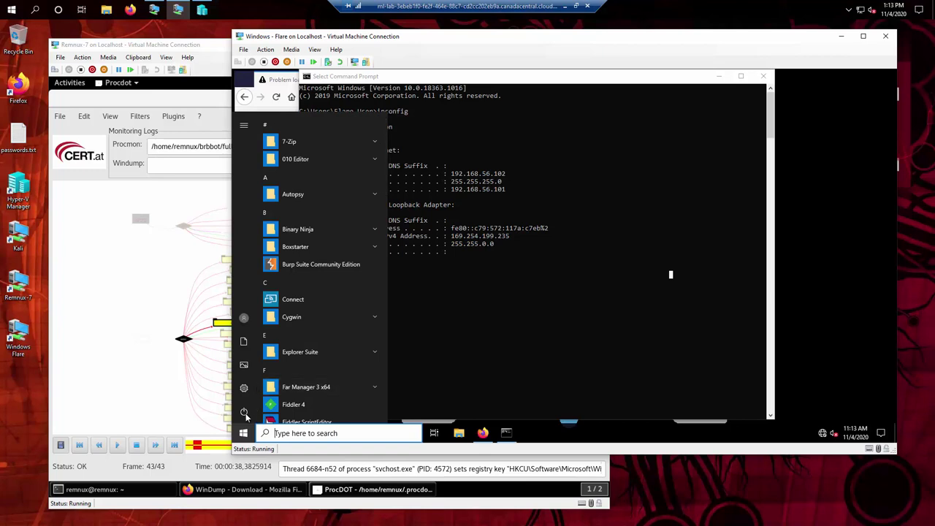
{"action": "left_click", "coordinate": [244, 411]}
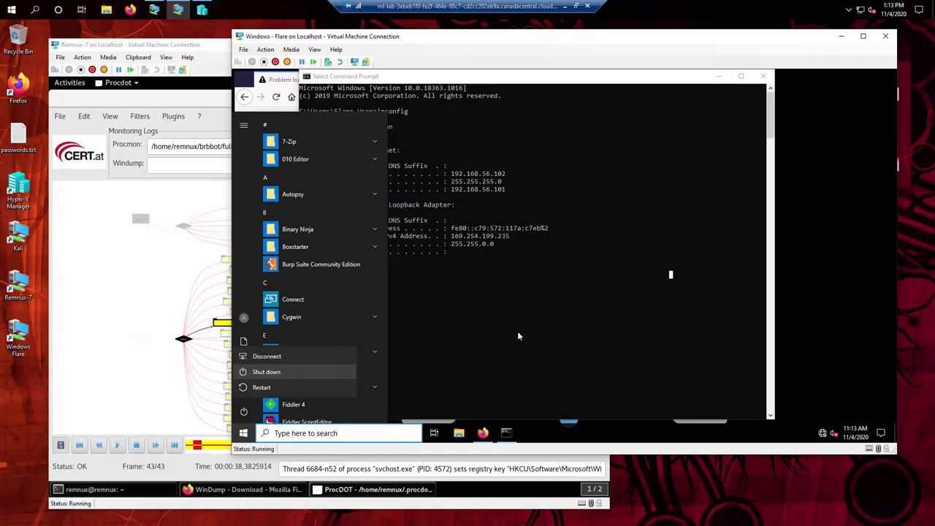
{"action": "key", "text": "Escape"}
{"action": "left_click", "coordinate": [836, 225]}
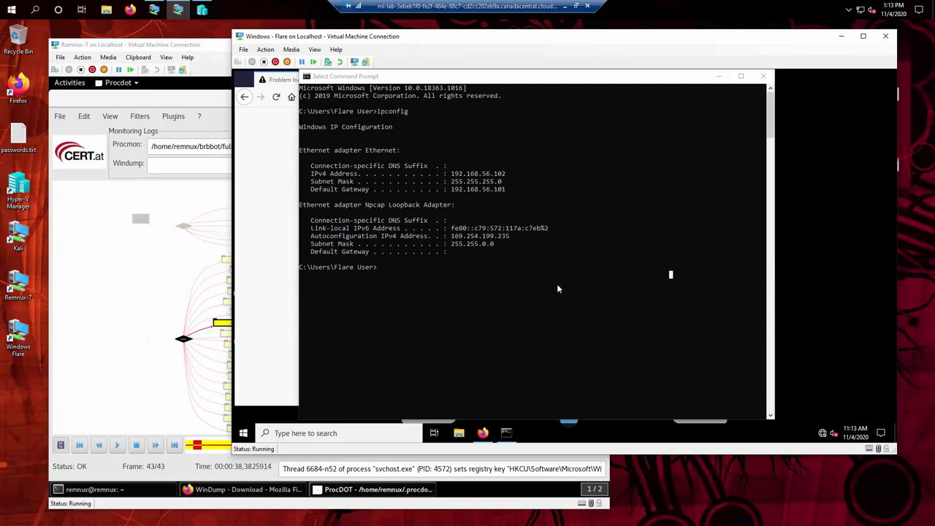
Check the contents of the brbbot folder in Documents on the Flare machine, highlight its two CSV files, and close the file browser
{"action": "key", "text": "super+e"}
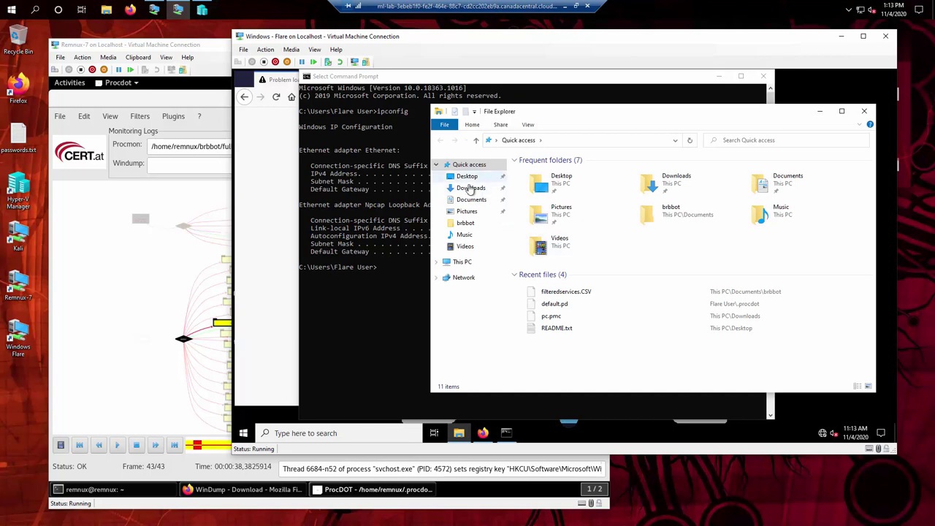
{"action": "left_click", "coordinate": [470, 200]}
{"action": "left_click", "coordinate": [531, 174]}
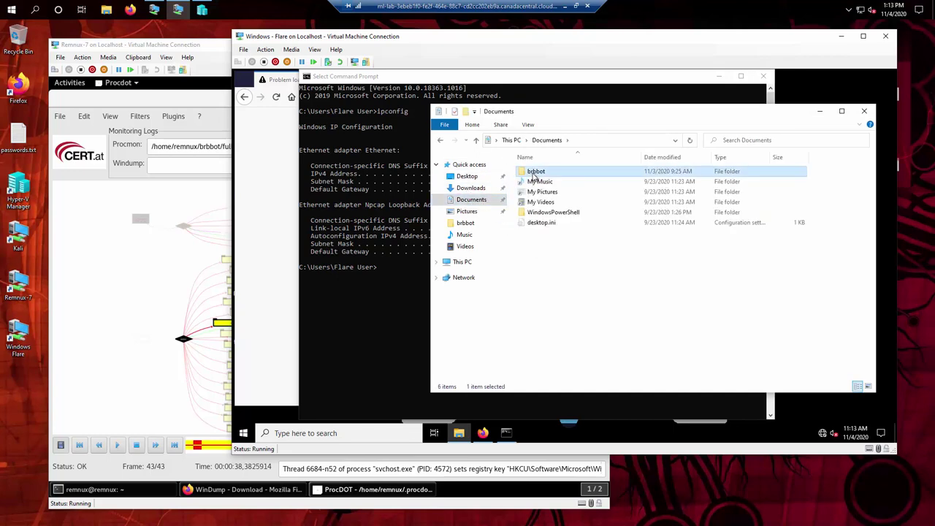
{"action": "double_click", "coordinate": [531, 174]}
{"action": "left_click_drag", "start_coordinate": [566, 229], "coordinate": [541, 189]}
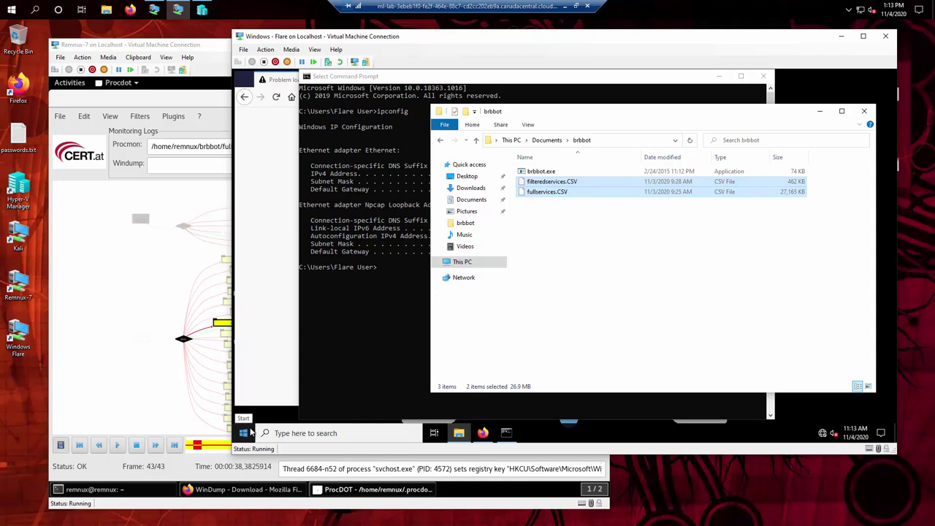
{"action": "left_click", "coordinate": [863, 111]}
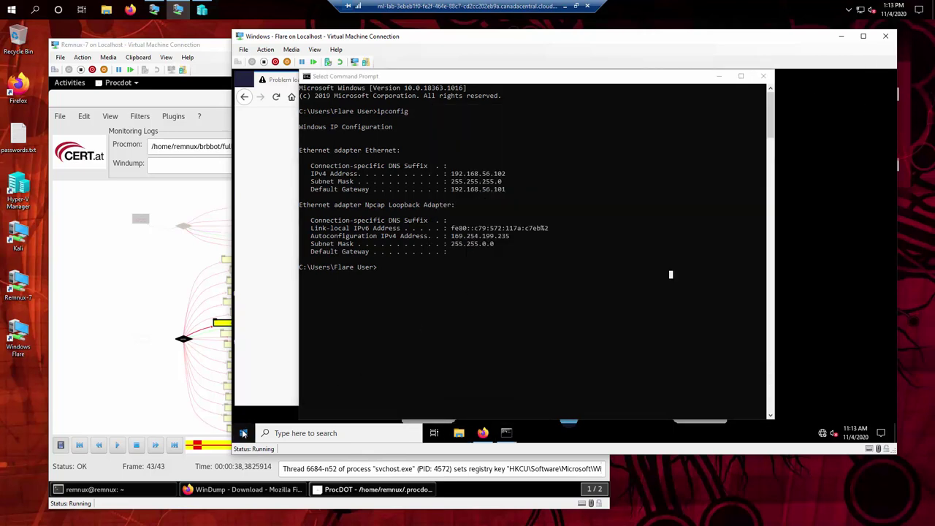
Shut down the Windows - Flare virtual machine and close its connection window
{"action": "left_click", "coordinate": [245, 431]}
{"action": "left_click", "coordinate": [244, 412]}
{"action": "left_click", "coordinate": [264, 371]}
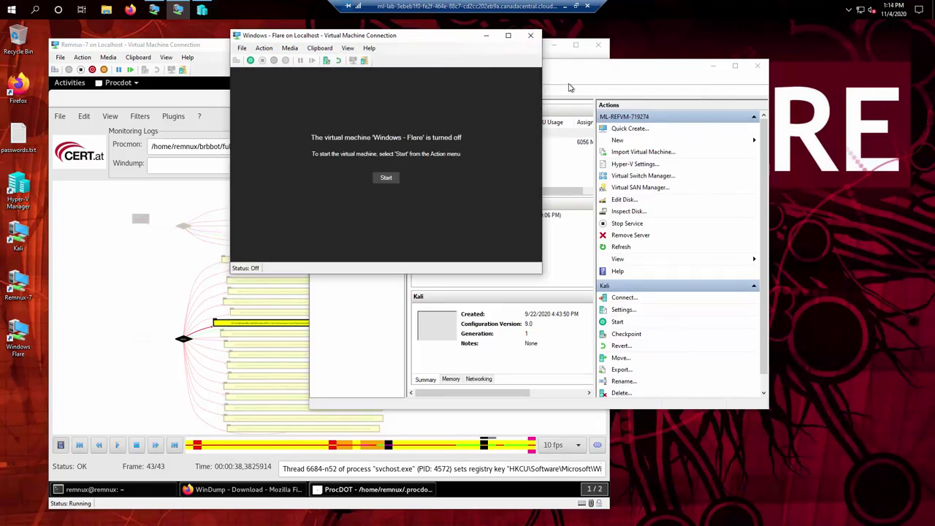
{"action": "left_click", "coordinate": [530, 35]}
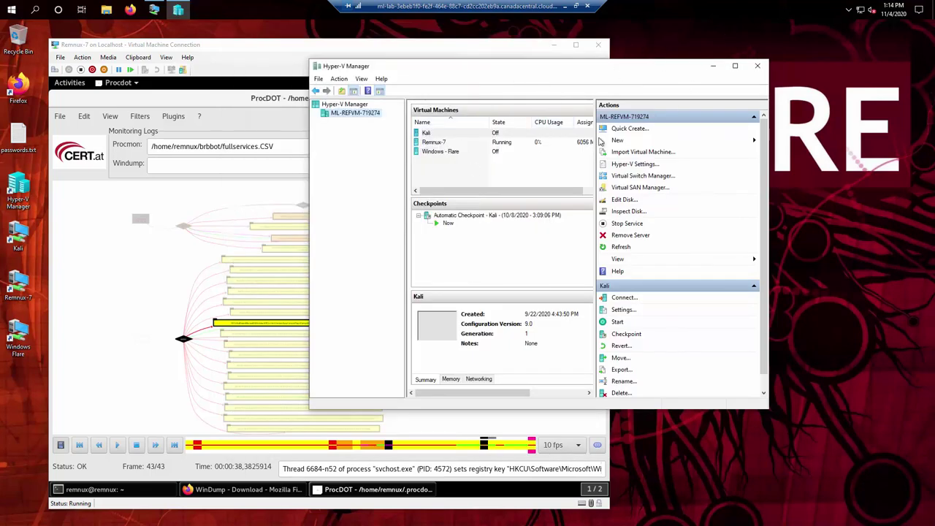
Display the checkpoints of the Windows - Flare virtual machine in Hyper-V Manager
{"action": "left_click", "coordinate": [442, 217]}
{"action": "right_click", "coordinate": [441, 217]}
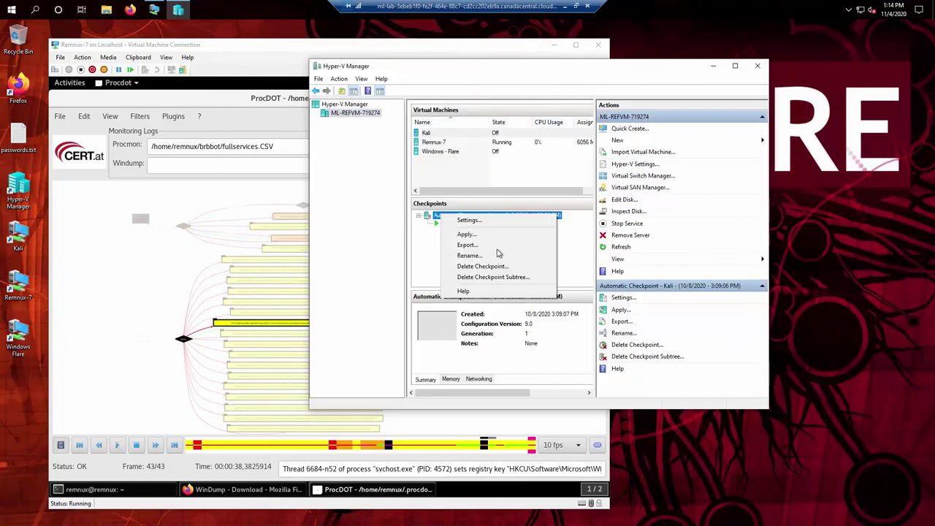
{"action": "left_click", "coordinate": [432, 151]}
{"action": "left_click", "coordinate": [438, 151]}
{"action": "right_click", "coordinate": [438, 151]}
{"action": "left_click", "coordinate": [575, 262]}
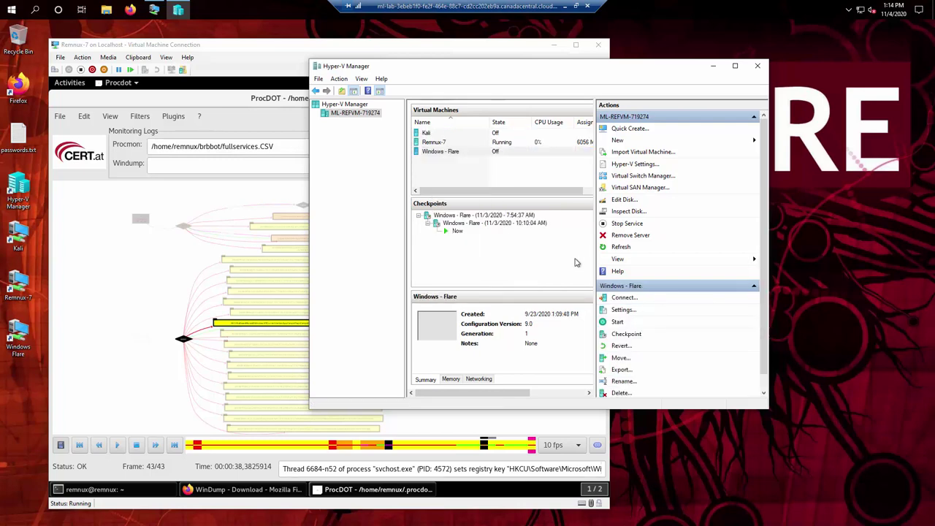
{"action": "left_click", "coordinate": [459, 217]}
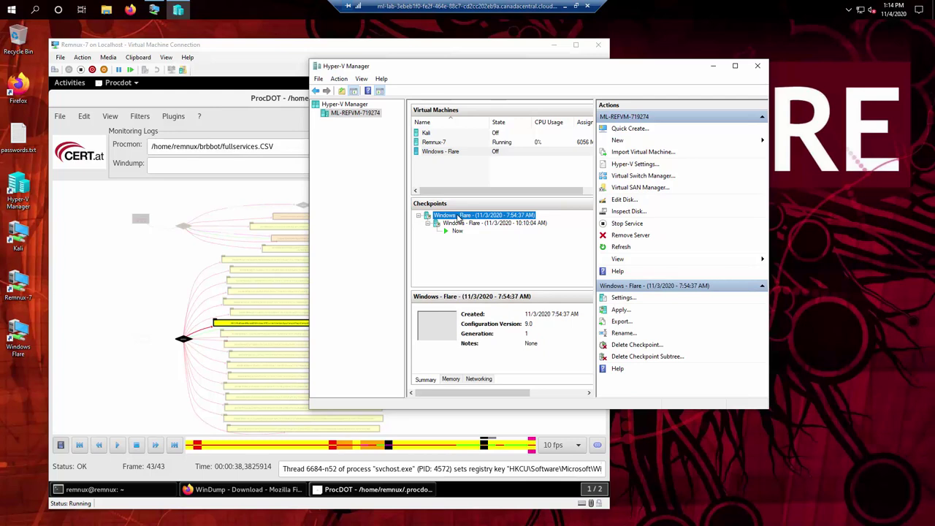
{"action": "right_click", "coordinate": [459, 217]}
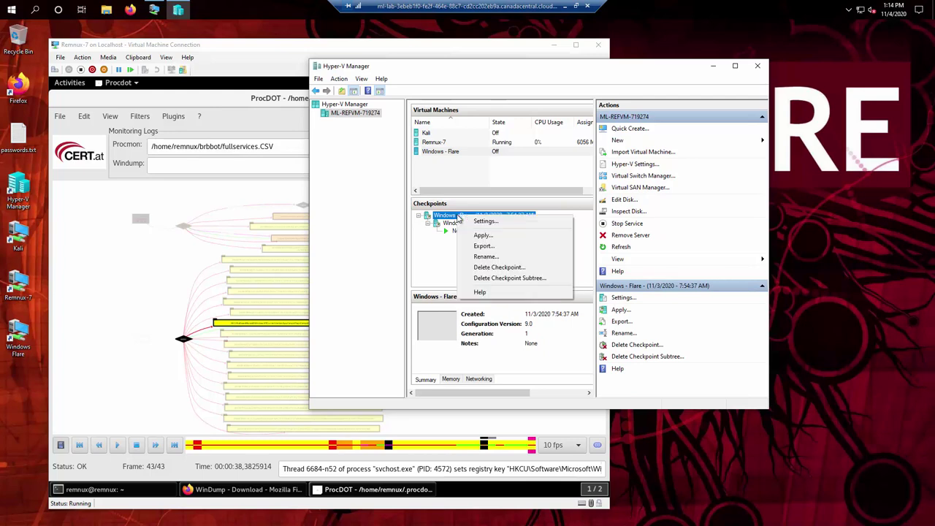
{"action": "left_click", "coordinate": [448, 249]}
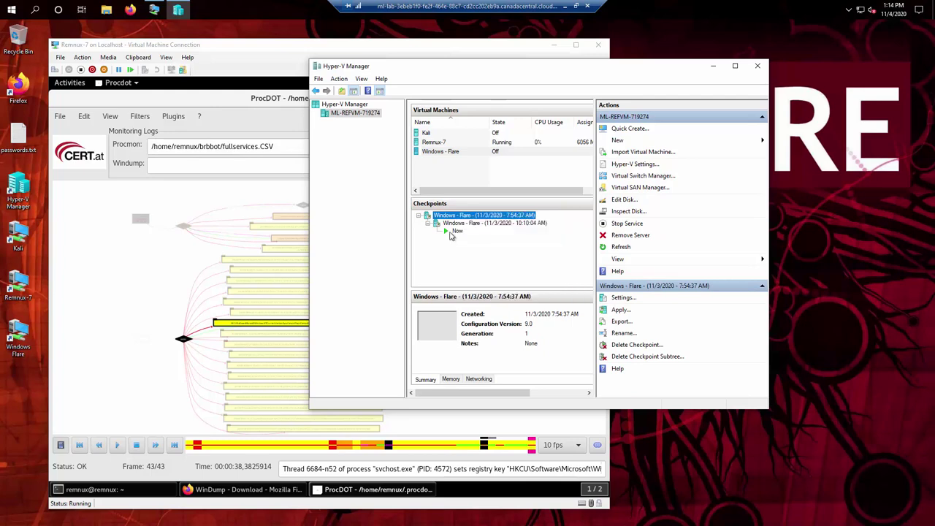
Revert the Windows - Flare virtual machine to its previous checkpoint
{"action": "left_click", "coordinate": [475, 152]}
{"action": "right_click", "coordinate": [474, 155]}
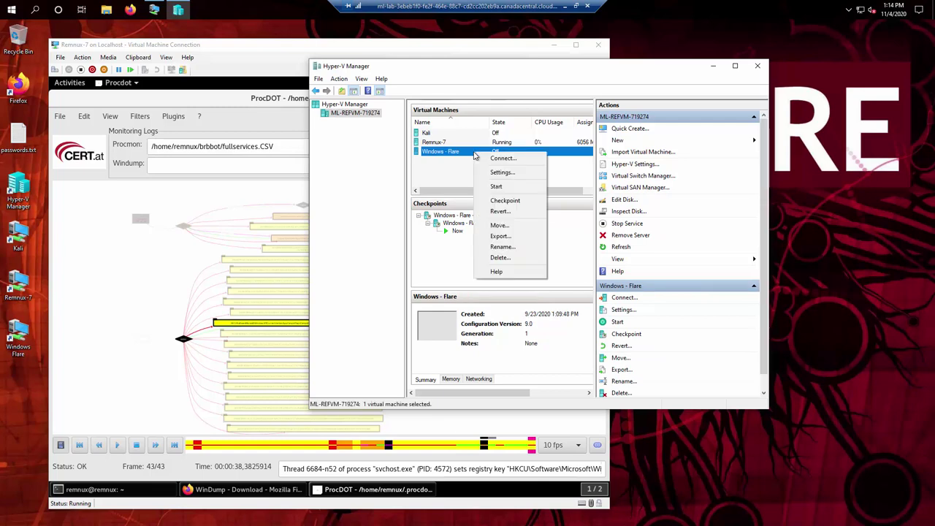
{"action": "left_click", "coordinate": [502, 211]}
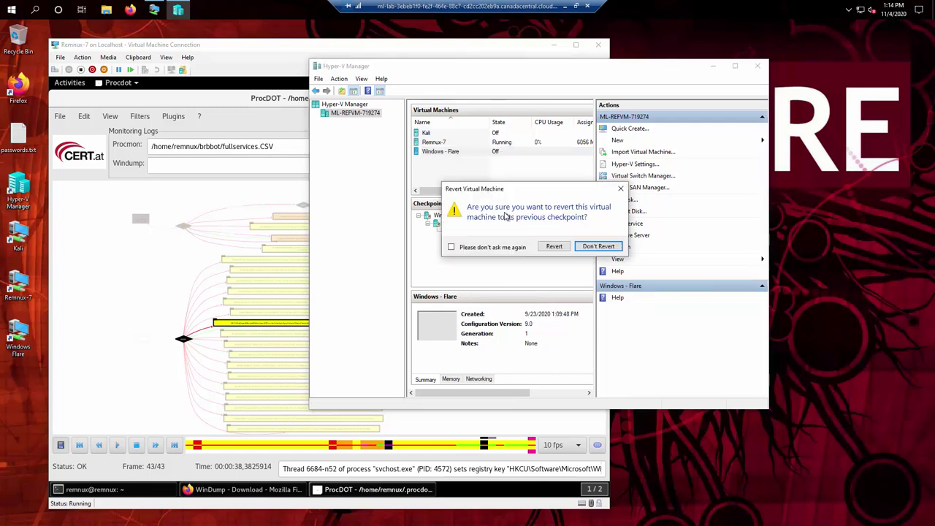
{"action": "left_click", "coordinate": [553, 249]}
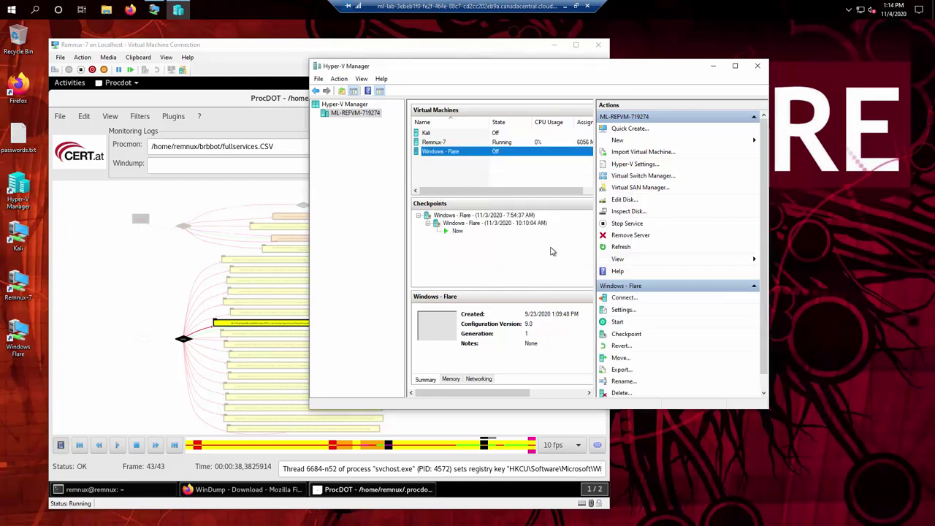
Apply the Windows - Flare checkpoint from 11/3/2020 7:54:37 AM without creating a new checkpoint
{"action": "left_click", "coordinate": [443, 217]}
{"action": "right_click", "coordinate": [444, 219]}
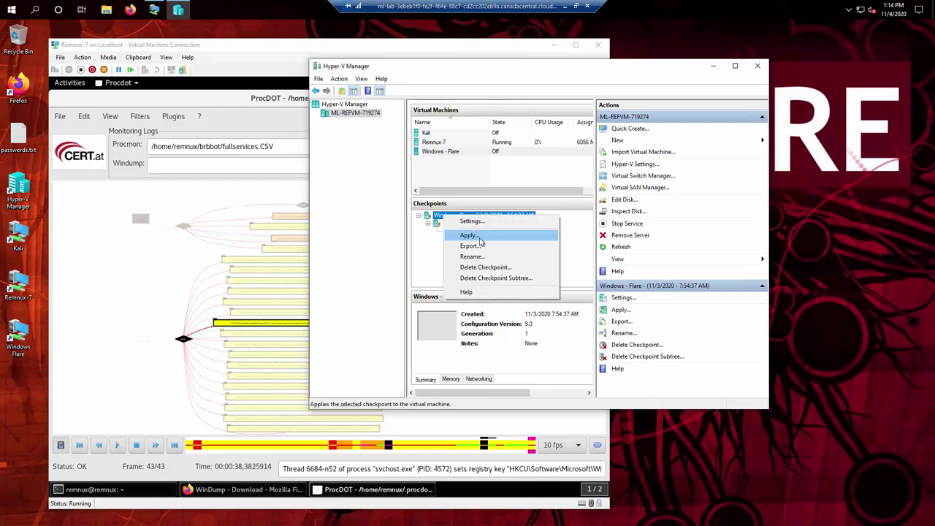
{"action": "left_click", "coordinate": [470, 235]}
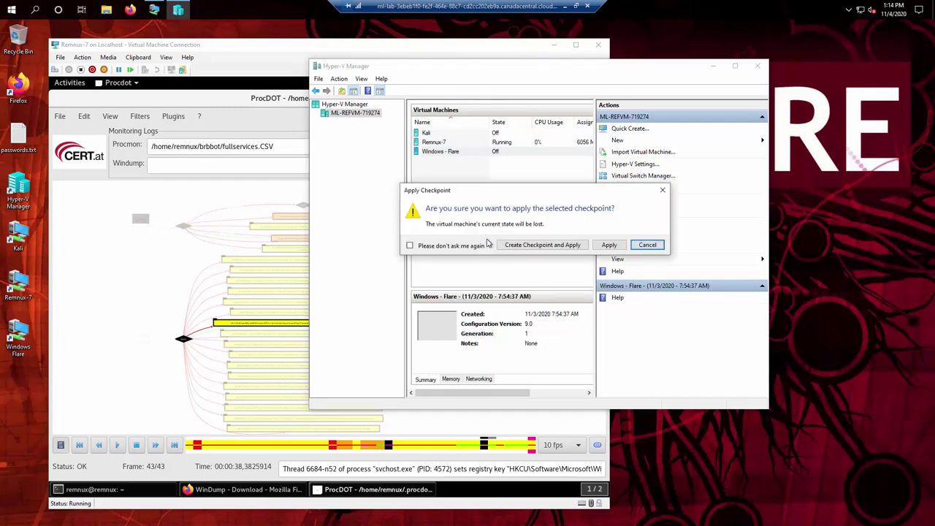
{"action": "left_click", "coordinate": [615, 248]}
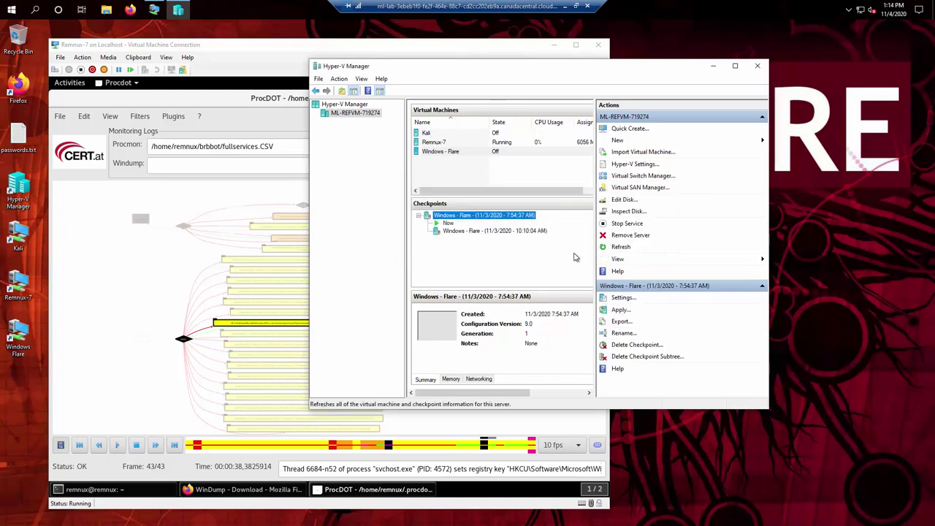
Delete the Windows - Flare checkpoint from 11/3/2020 10:10:04 AM
{"action": "left_click", "coordinate": [461, 232]}
{"action": "right_click", "coordinate": [461, 234]}
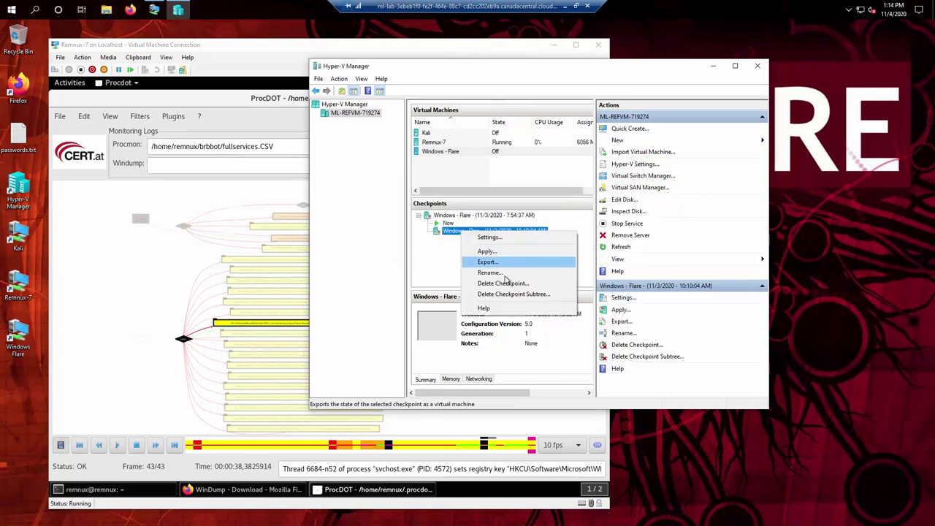
{"action": "left_click", "coordinate": [510, 289]}
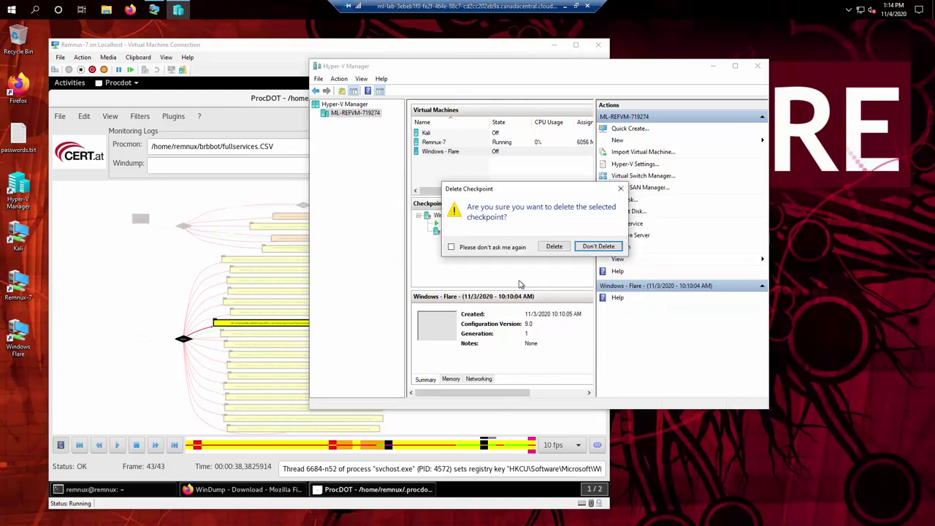
{"action": "left_click", "coordinate": [553, 246]}
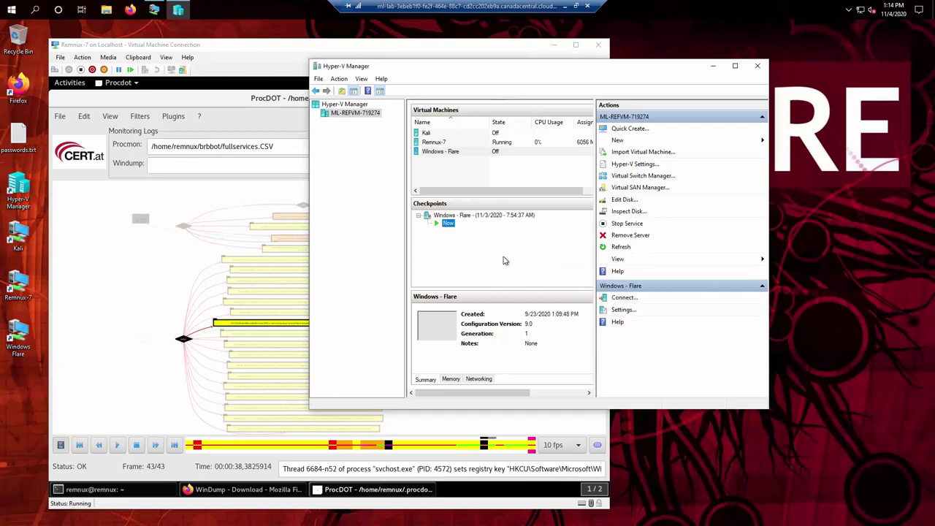
Reapply the remaining 11/3/2020 7:54:37 AM checkpoint to Windows - Flare without saving the current state
{"action": "left_click", "coordinate": [481, 216]}
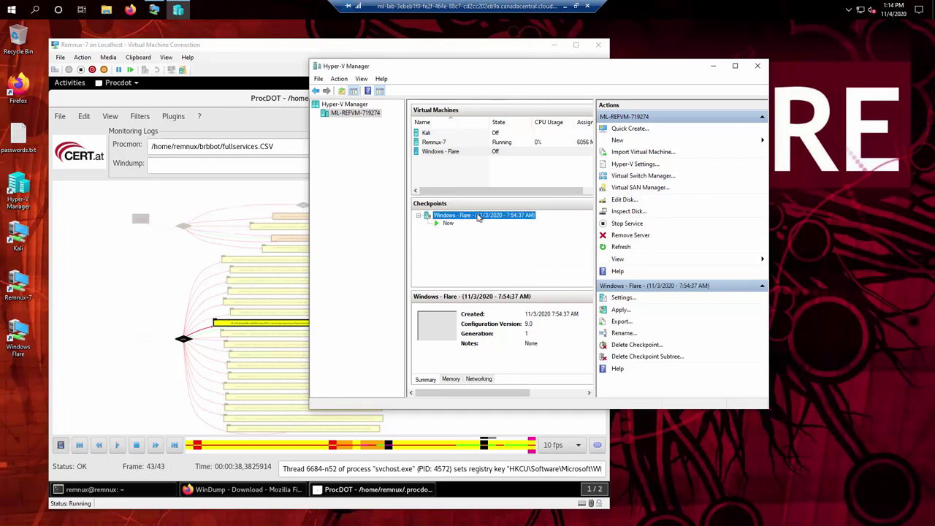
{"action": "right_click", "coordinate": [481, 217]}
{"action": "left_click", "coordinate": [501, 234]}
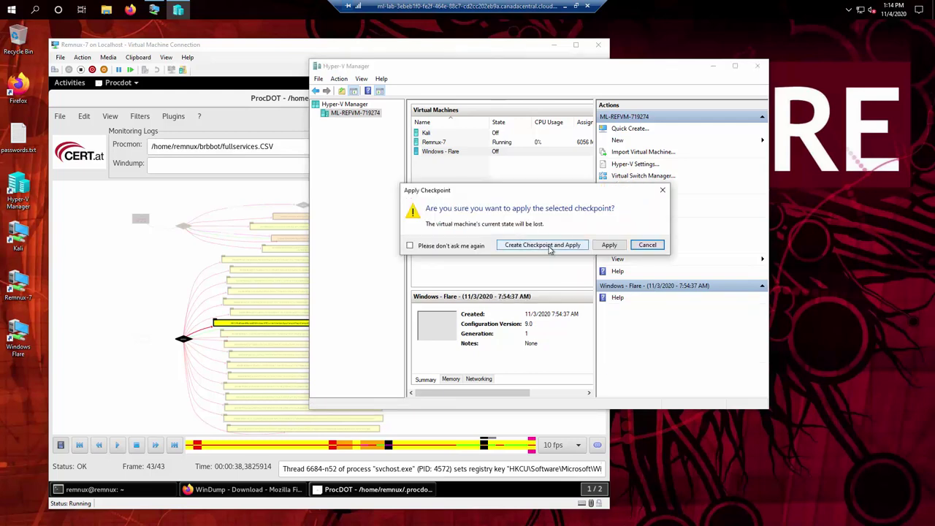
{"action": "left_click", "coordinate": [600, 245]}
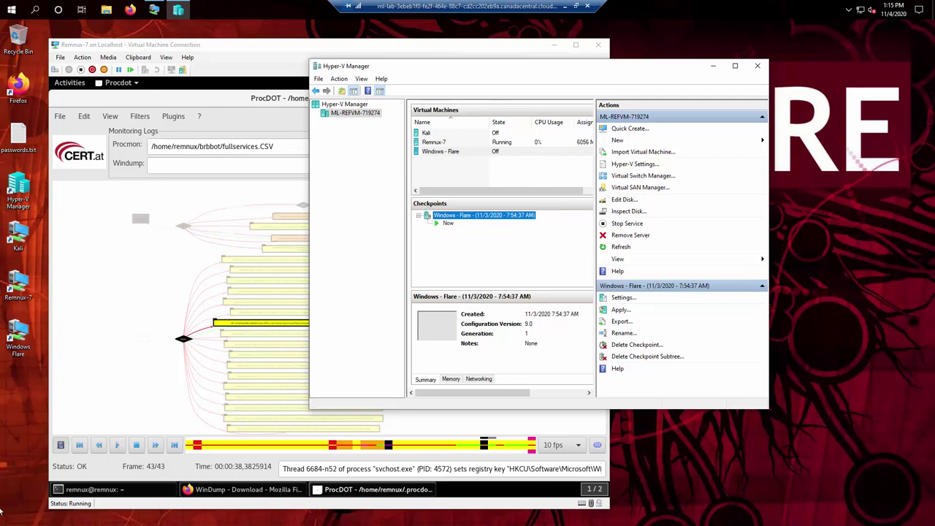
Open a second terminal tab on the Remnux-7 machine and enlarge its text for readability
{"action": "left_click", "coordinate": [89, 489]}
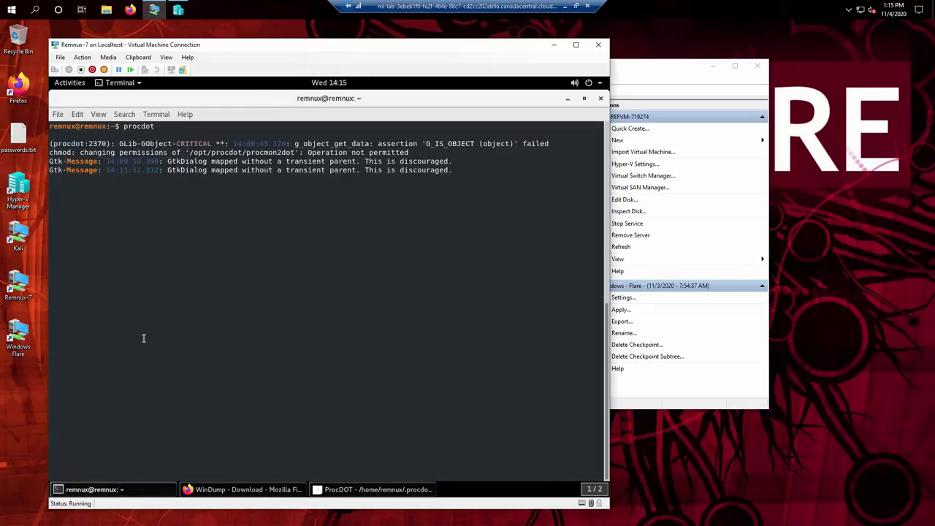
{"action": "key", "text": "ctrl+shift+t"}
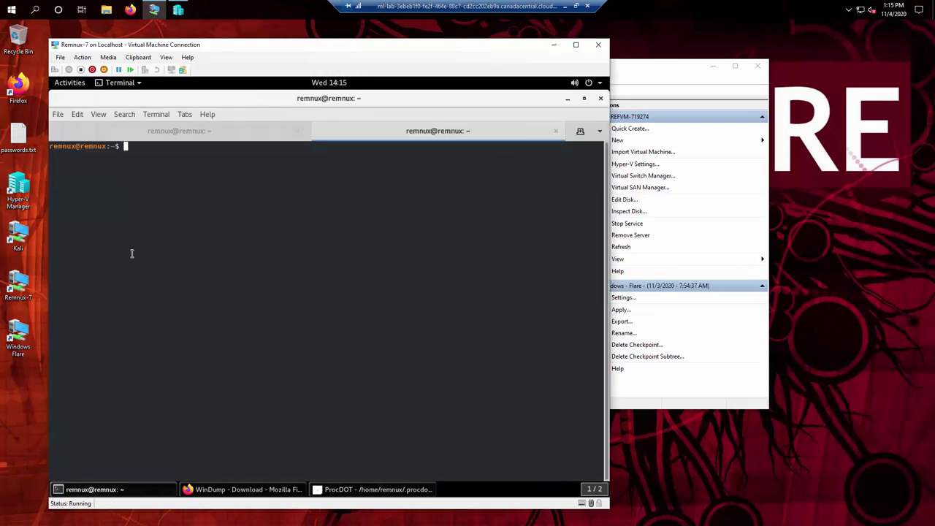
{"action": "key", "text": "ctrl+plus"}
{"action": "key", "text": "ctrl+plus"}
{"action": "key", "text": "ctrl+plus"}
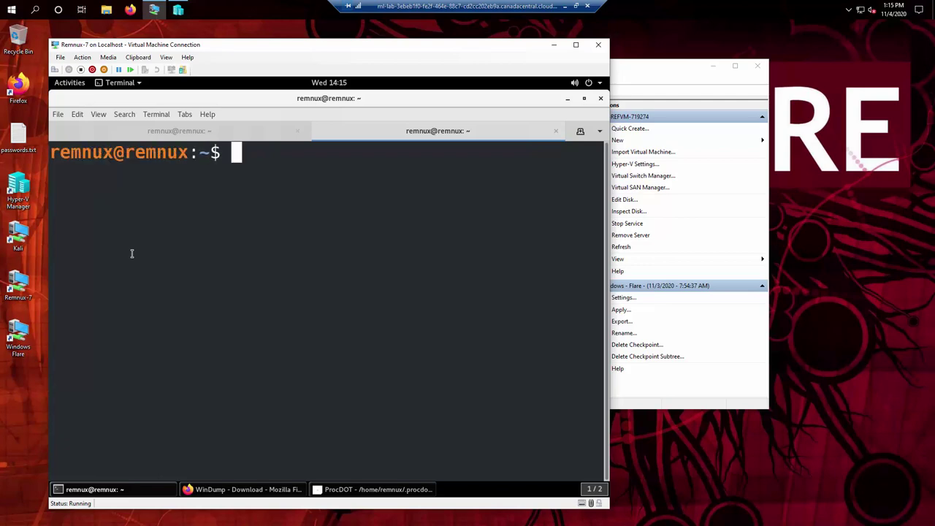
{"action": "key", "text": "ctrl+minus"}
{"action": "key", "text": "ctrl+minus"}
Change to the brbbot directory and list all its files in detail with ls -al
{"action": "type", "text": "cd "}
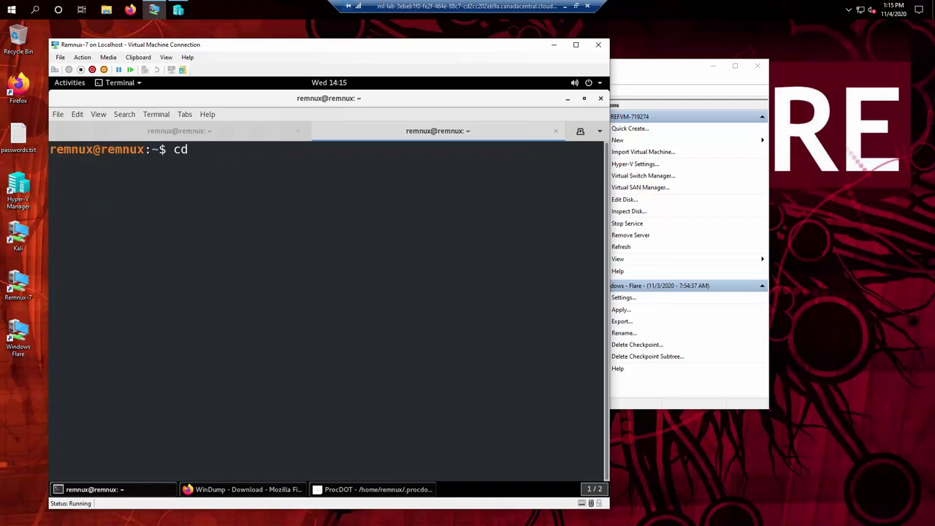
{"action": "type", "text": "br"}
{"action": "key", "text": "Tab"}
{"action": "key", "text": "Return"}
{"action": "type", "text": "ls -al"}
{"action": "key", "text": "Return"}
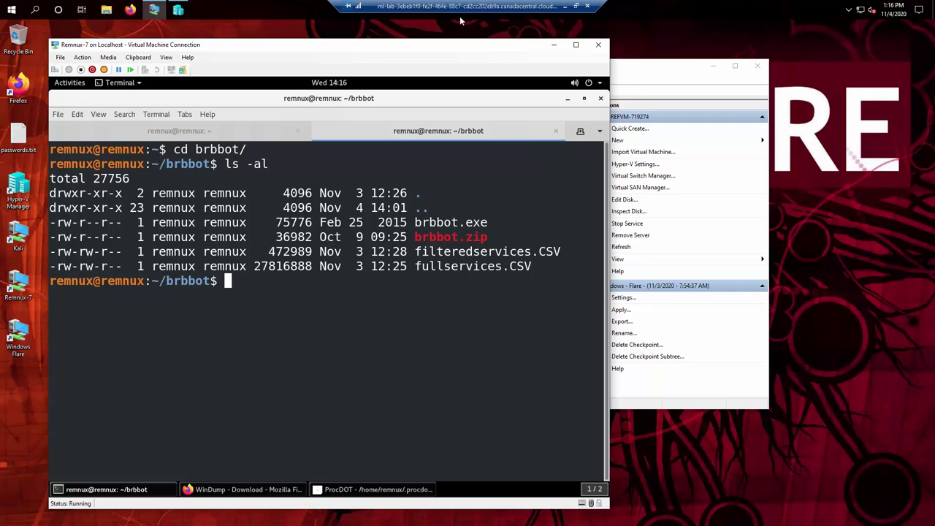
Switch from the terminal to the ProcDOT graph window on the Remnux-7 machine
{"action": "key", "text": "alt+Tab"}
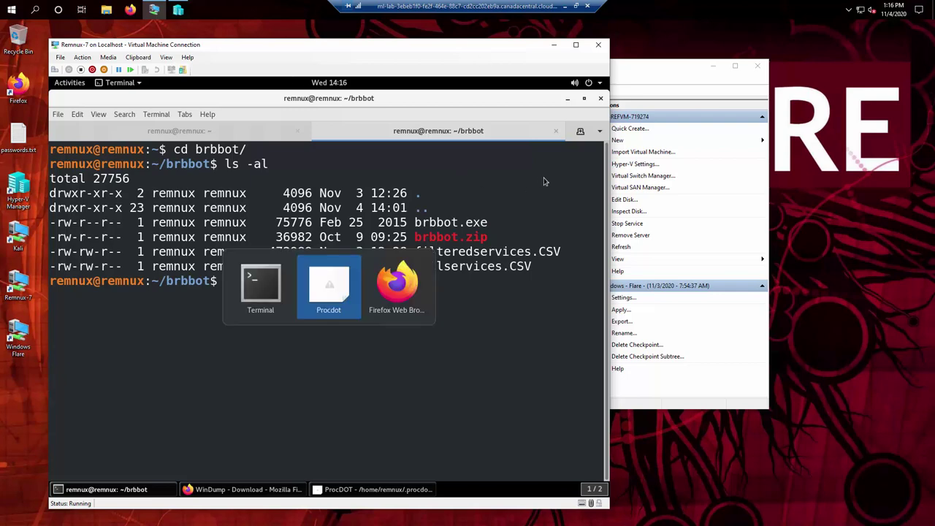
{"action": "key", "text": "alt+shift+Tab"}
{"action": "key", "text": "alt+Tab"}
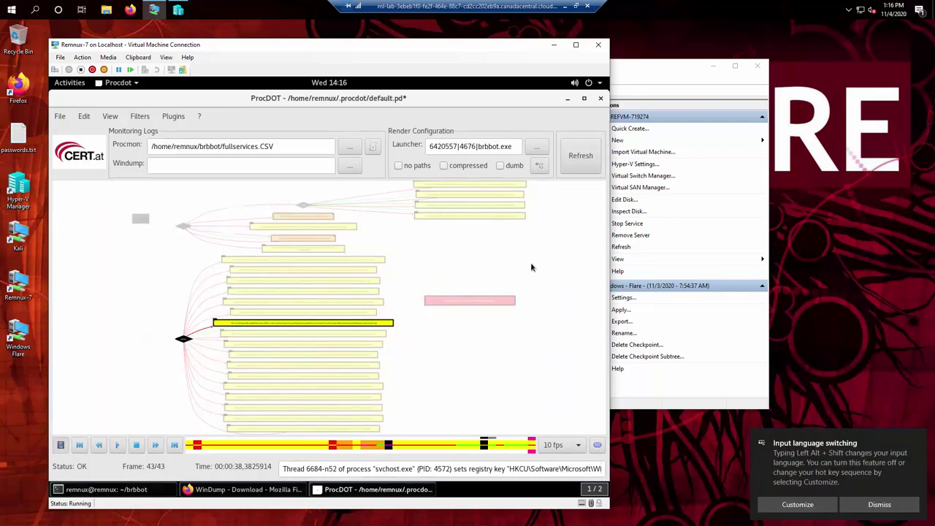
Bring Hyper-V Manager to the front and open the Windows Flare virtual machine connection from the desktop
{"action": "left_click", "coordinate": [661, 126]}
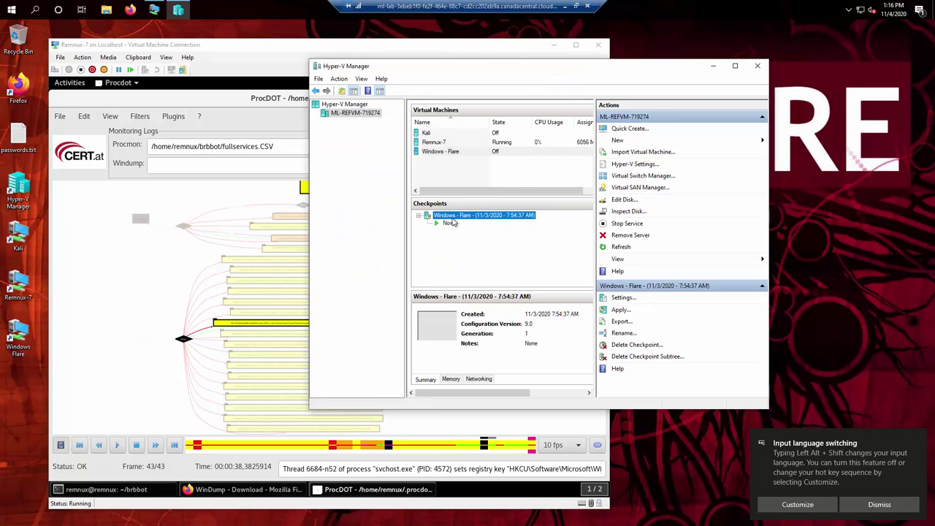
{"action": "left_click", "coordinate": [367, 376]}
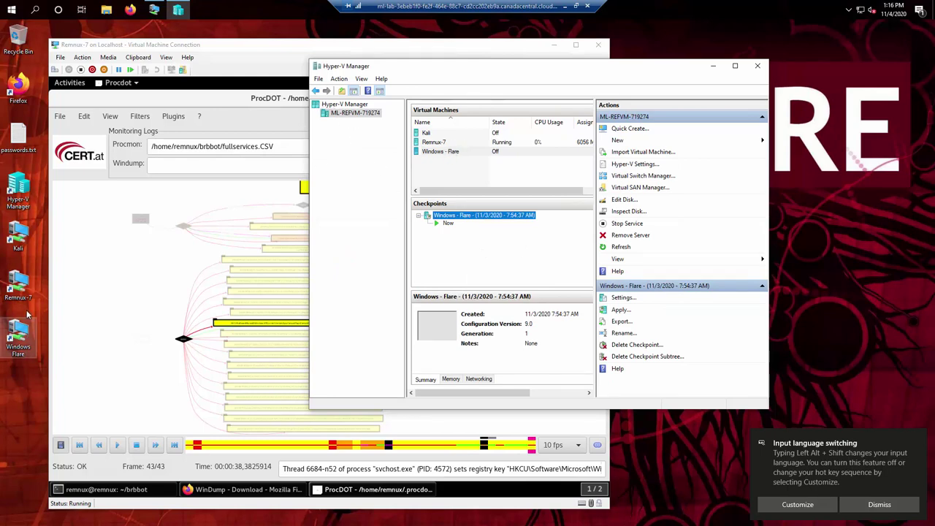
{"action": "left_click", "coordinate": [26, 340]}
{"action": "double_click", "coordinate": [26, 341]}
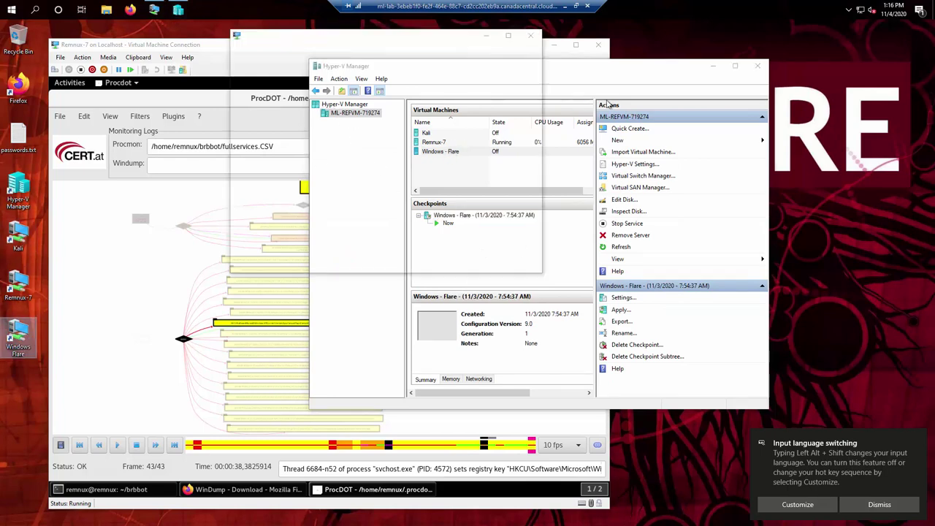
Start the Windows - Flare virtual machine and sign in to the Flare User account with its password
{"action": "left_click", "coordinate": [380, 178]}
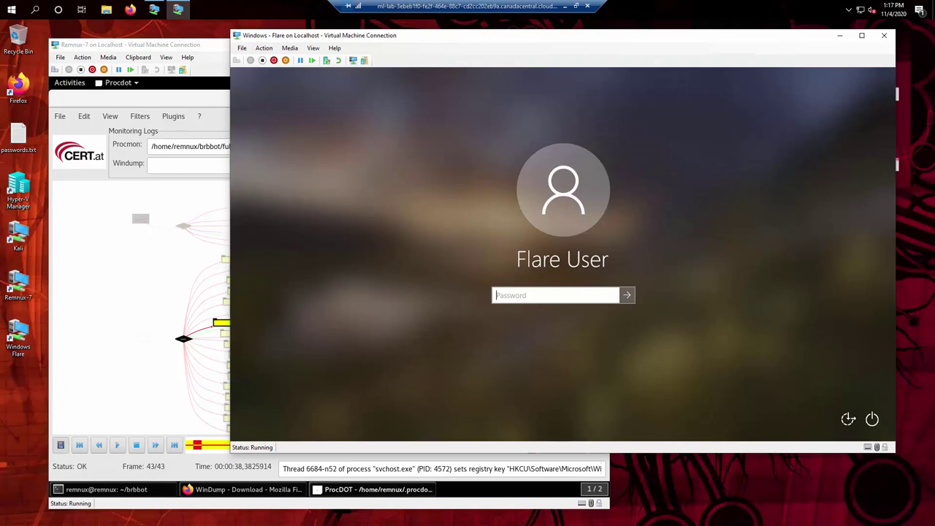
{"action": "type", "text": "**********"}
{"action": "key", "text": "Return"}
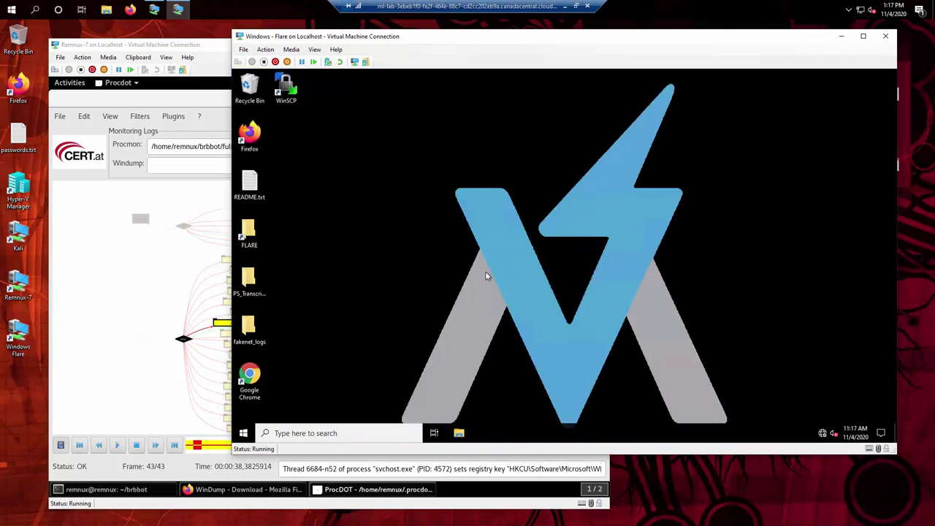
Open the brbbot folder under Documents on the Windows - Flare machine and move its window clear of the edge
{"action": "key", "text": "super+e"}
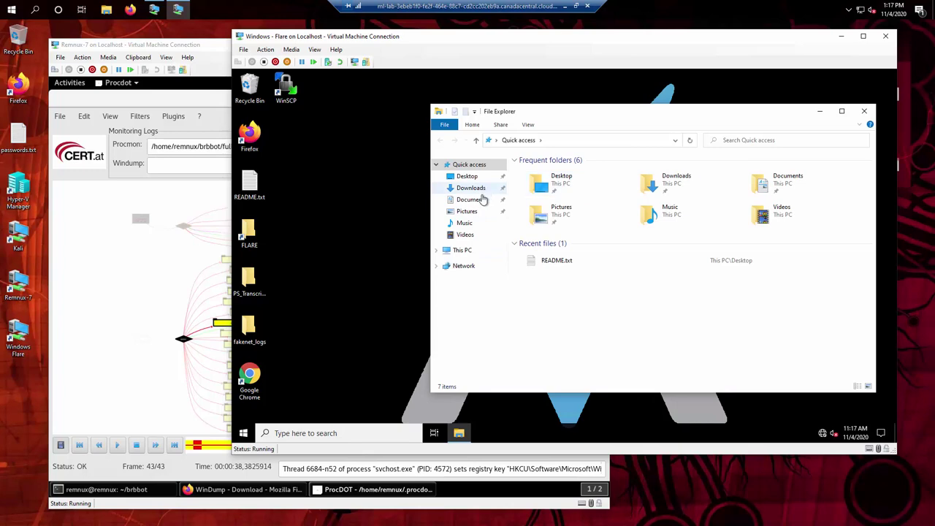
{"action": "left_click", "coordinate": [482, 199]}
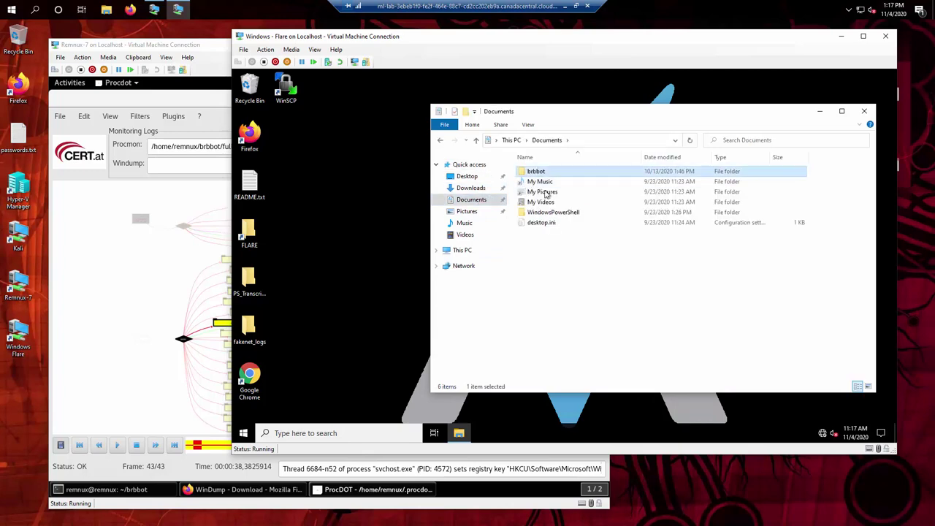
{"action": "double_click", "coordinate": [536, 171]}
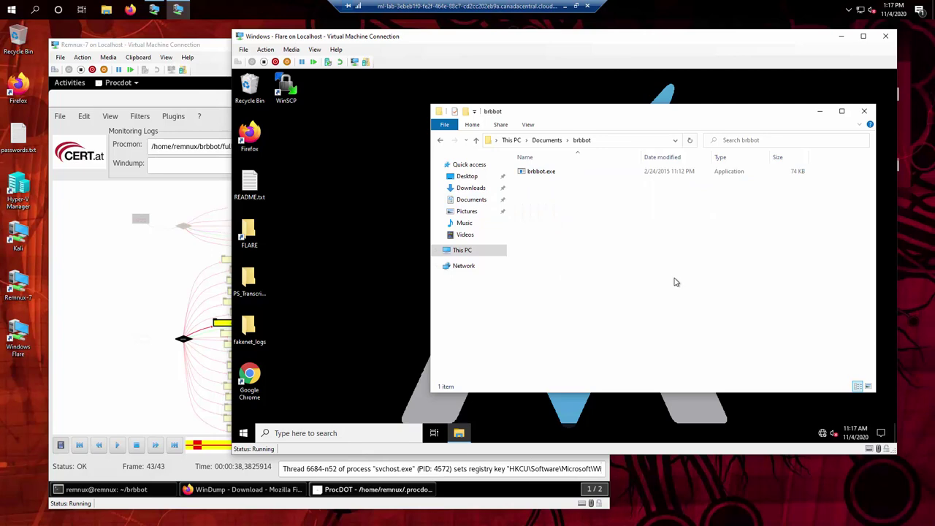
{"action": "left_click_drag", "start_coordinate": [732, 111], "coordinate": [677, 94]}
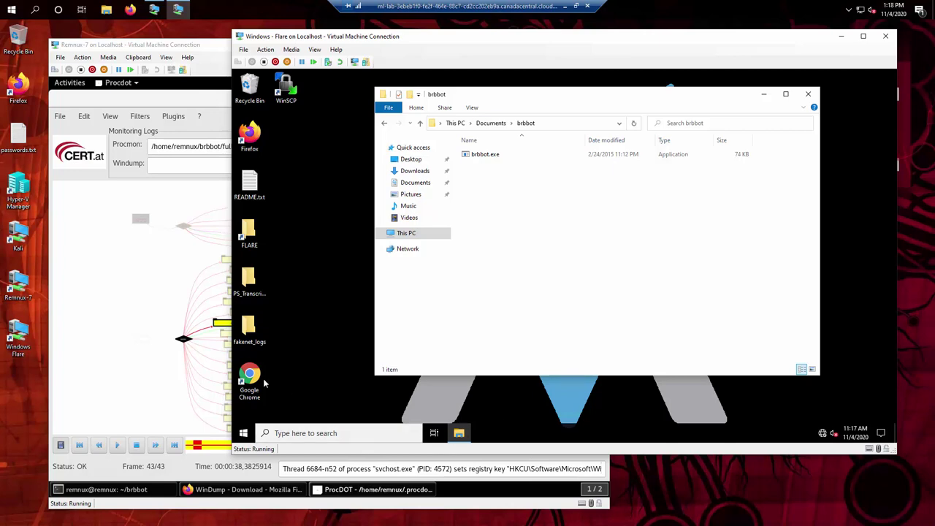
Check the Windows - Flare machine's network configuration with ipconfig in a Command Prompt, closing the prompt when done
{"action": "left_click", "coordinate": [244, 433]}
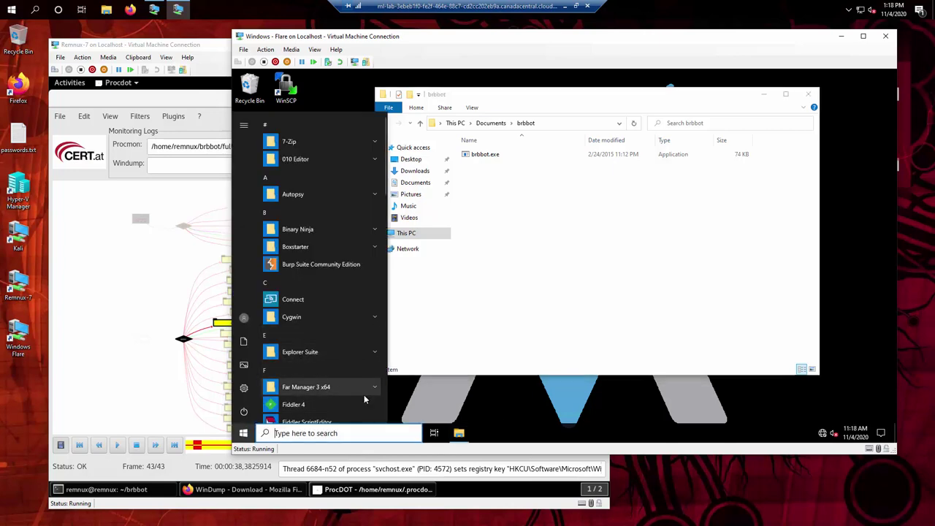
{"action": "type", "text": "cmd"}
{"action": "key", "text": "Return"}
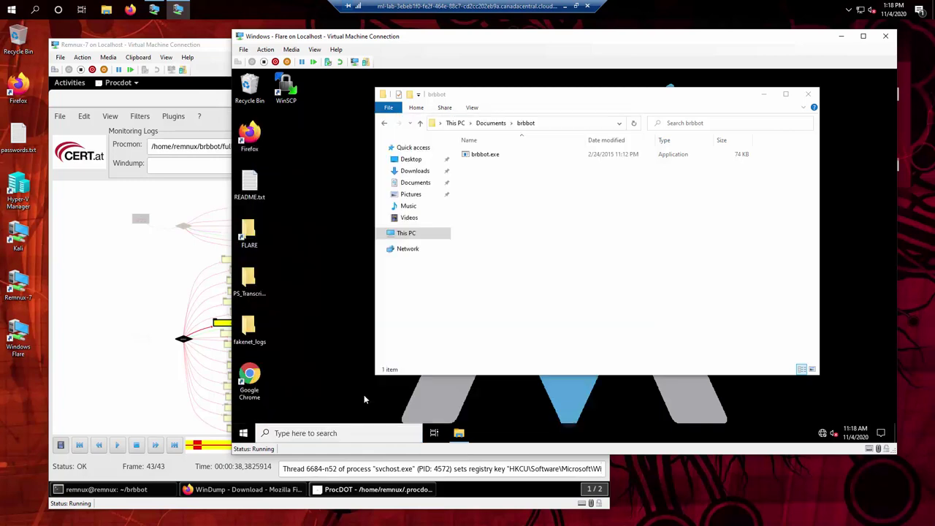
{"action": "type", "text": "ip"}
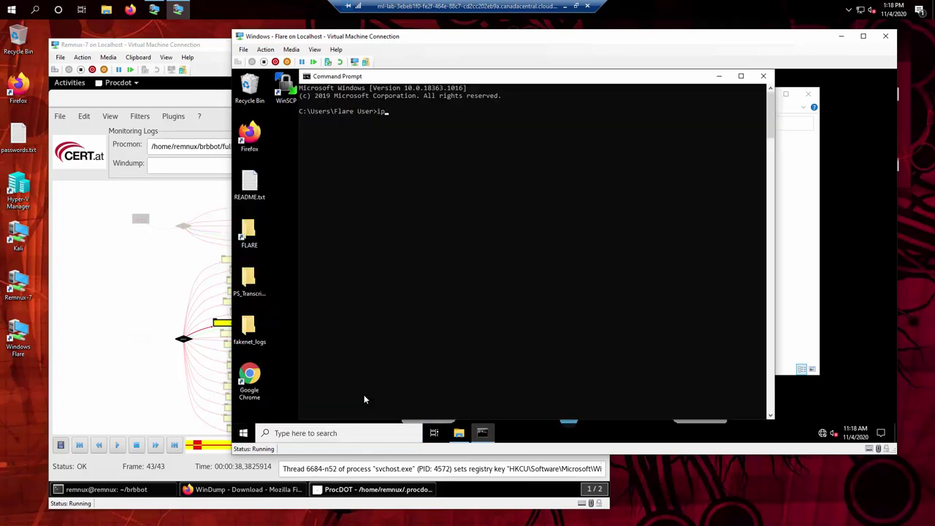
{"action": "type", "text": "config"}
{"action": "key", "text": "Return"}
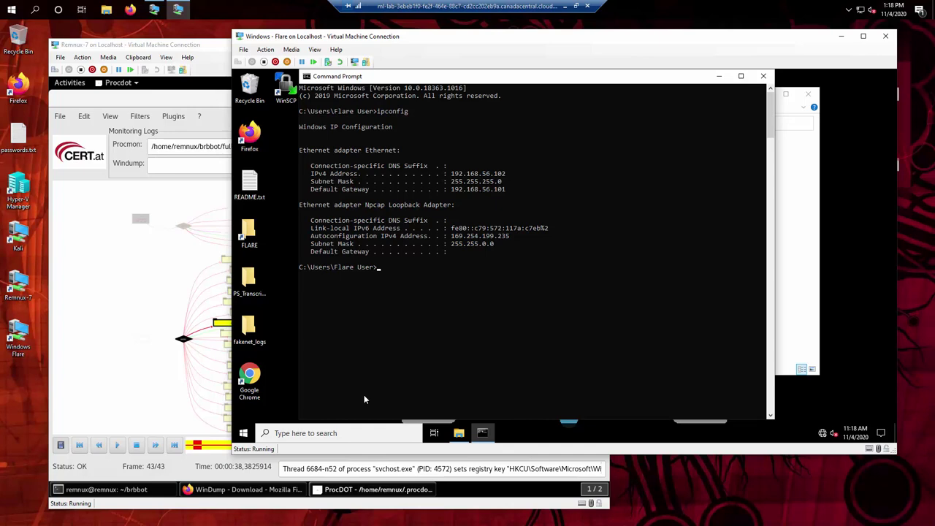
{"action": "type", "text": "exit"}
{"action": "key", "text": "Return"}
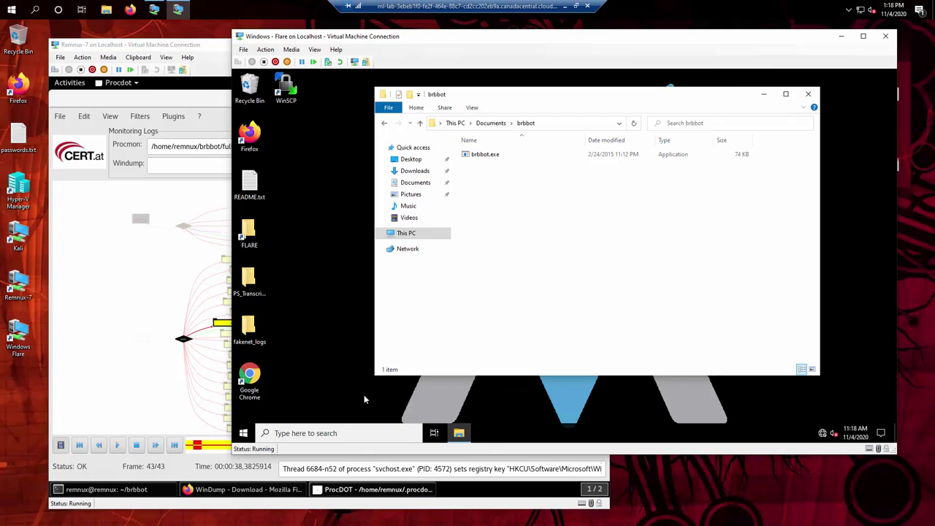
Switch to Firefox on the Remnux-7 machine and search the web for winpcap in the empty tab
{"action": "left_click", "coordinate": [146, 304]}
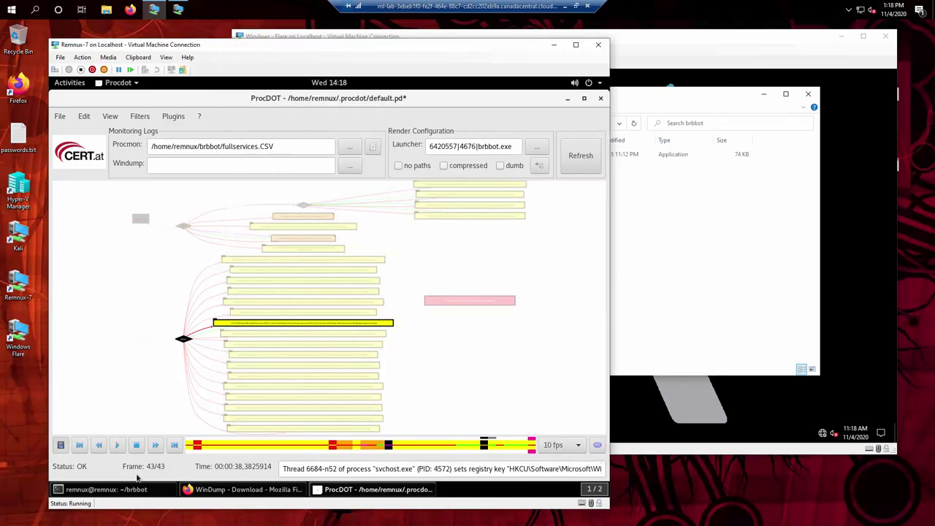
{"action": "left_click", "coordinate": [222, 490]}
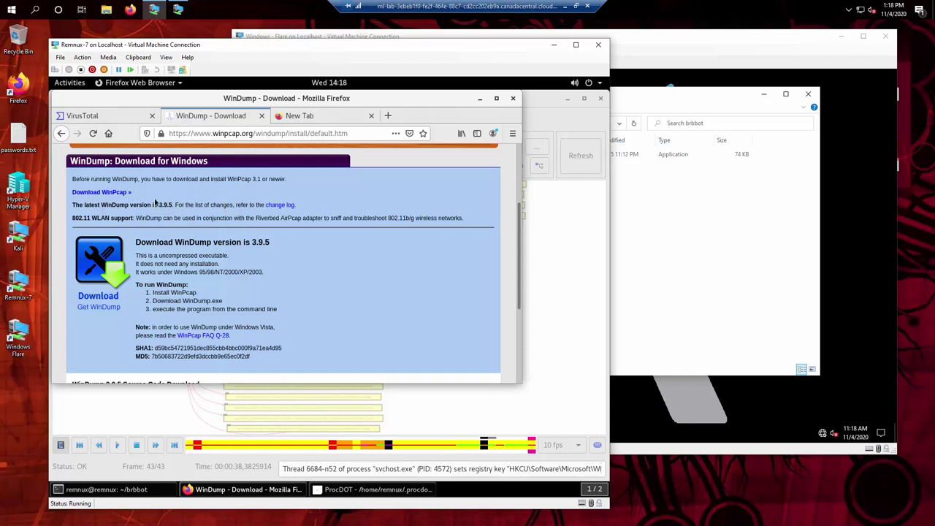
{"action": "left_click", "coordinate": [360, 121]}
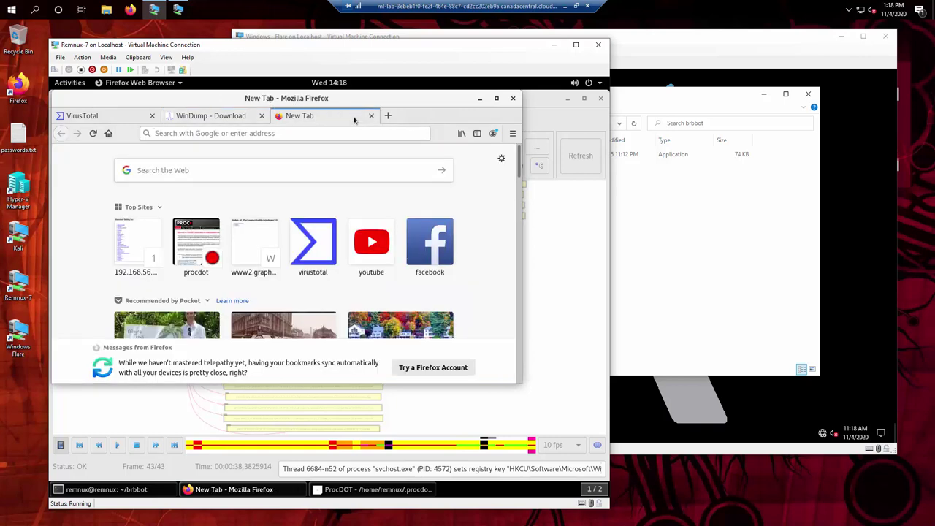
{"action": "left_click", "coordinate": [288, 131]}
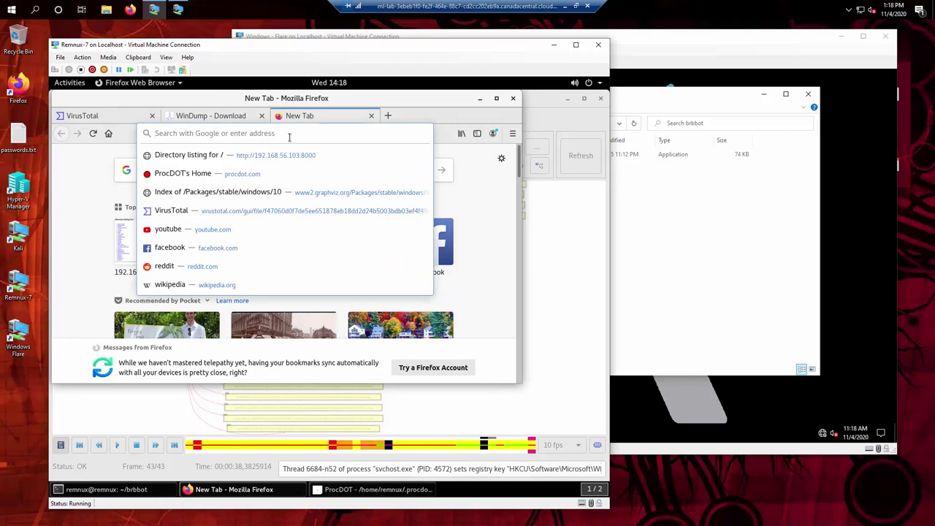
{"action": "type", "text": "win"}
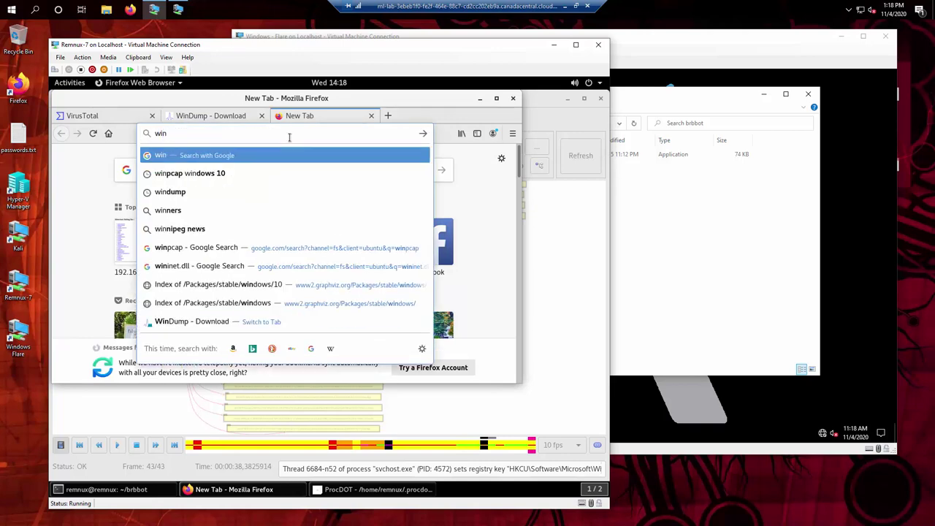
{"action": "type", "text": "pcap"}
{"action": "key", "text": "Return"}
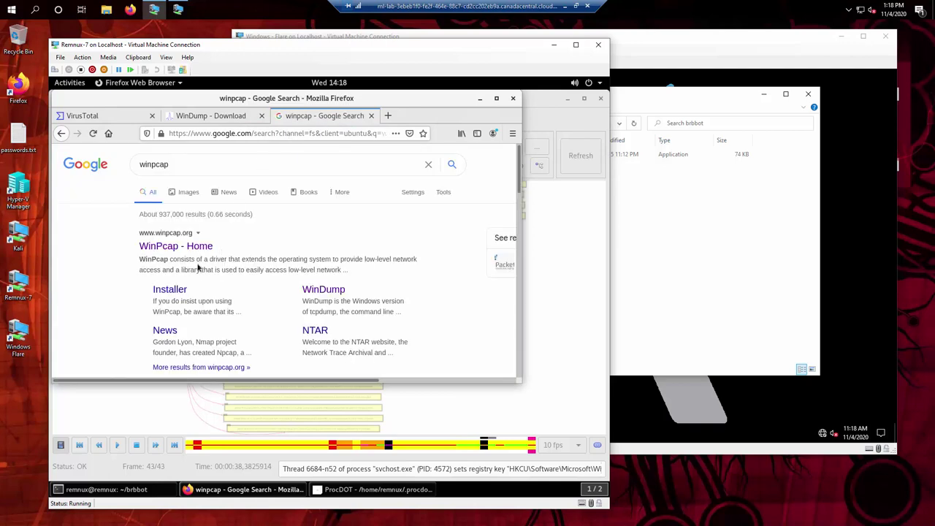
Open the WinPcap home page and follow its news link to the Npcap page at nmap.org/npcap
{"action": "left_click", "coordinate": [198, 248]}
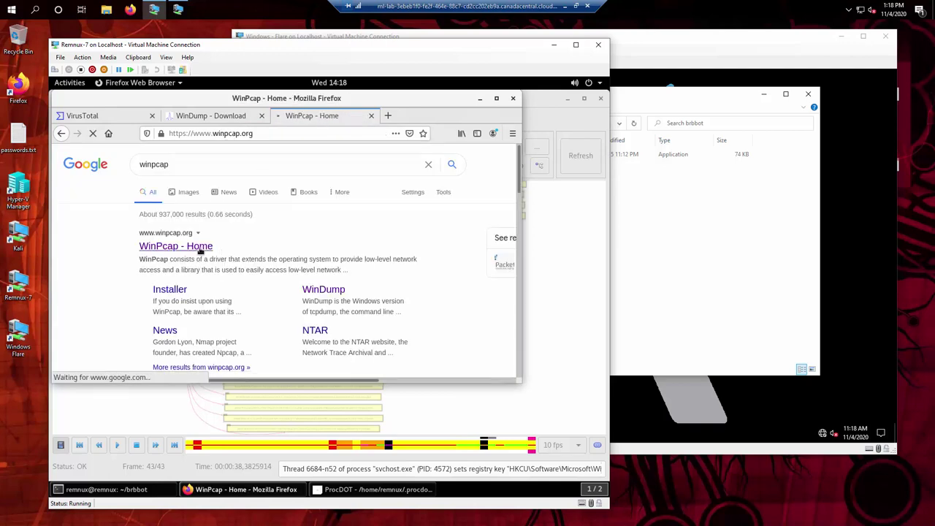
{"action": "scroll", "coordinate": [219, 267], "scroll_direction": "down", "scroll_amount": 3}
{"action": "scroll", "coordinate": [219, 267], "scroll_direction": "down", "scroll_amount": 1}
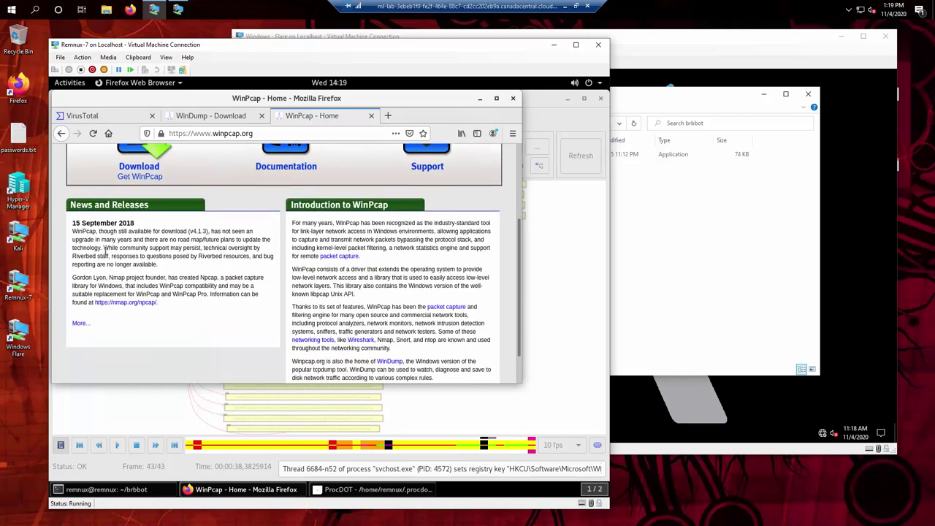
{"action": "left_click", "coordinate": [132, 304]}
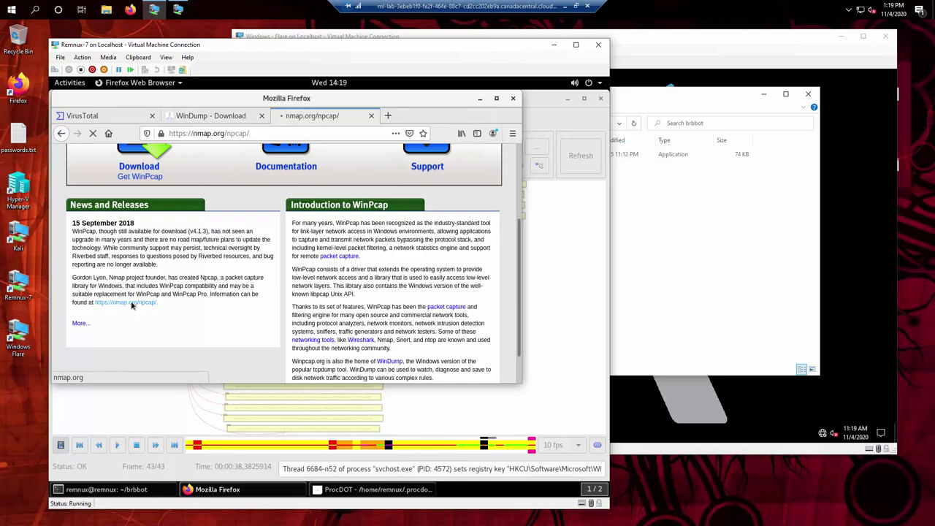
{"action": "scroll", "coordinate": [306, 278], "scroll_direction": "down", "scroll_amount": 3}
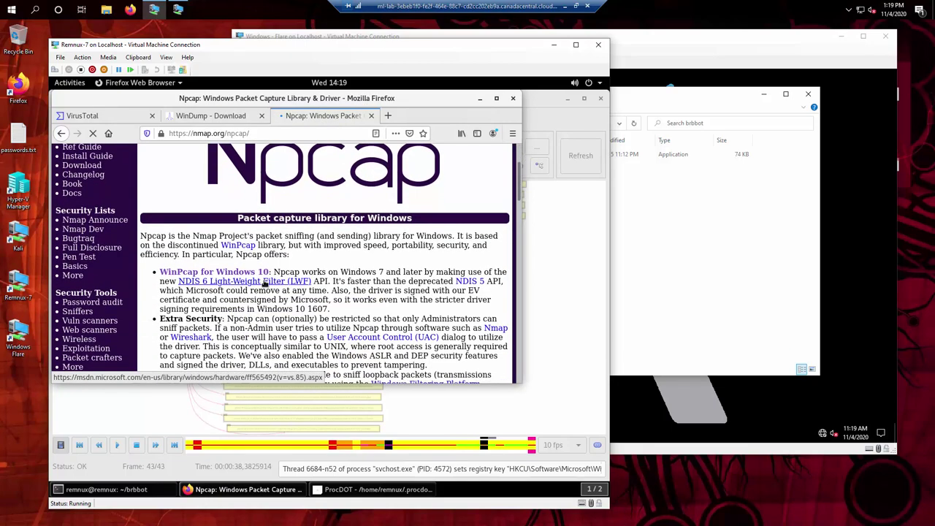
{"action": "scroll", "coordinate": [428, 257], "scroll_direction": "down", "scroll_amount": 3}
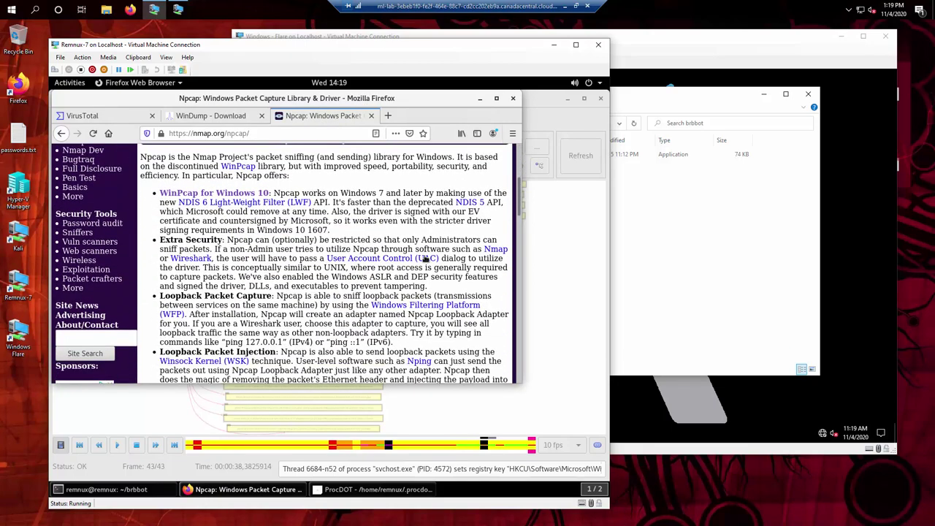
{"action": "scroll", "coordinate": [426, 260], "scroll_direction": "up", "scroll_amount": 2}
{"action": "scroll", "coordinate": [426, 259], "scroll_direction": "up", "scroll_amount": 5}
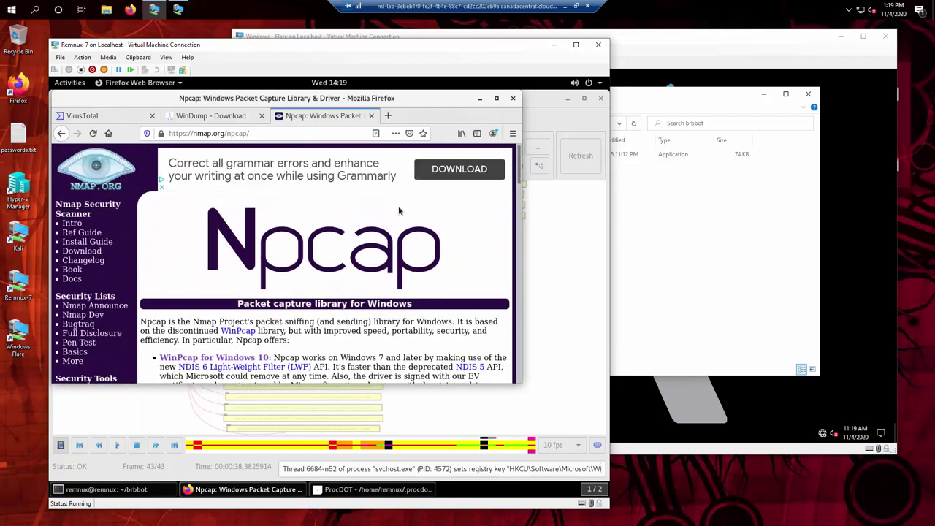
Maximize the browser, enlarge the Npcap page to 150%, and save the Npcap 1.00 installer for Windows
{"action": "left_click", "coordinate": [496, 98]}
{"action": "key", "text": "ctrl+minus"}
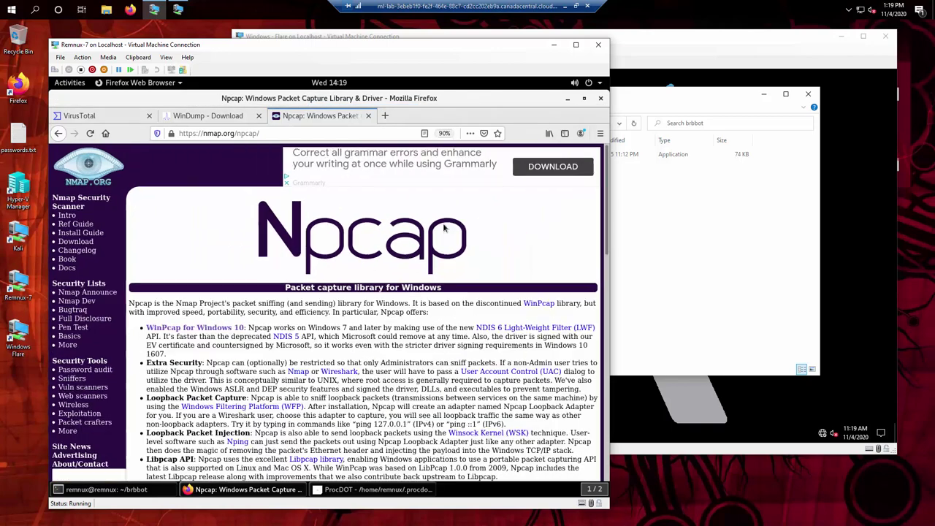
{"action": "scroll", "coordinate": [430, 231], "scroll_direction": "down", "scroll_amount": 1}
{"action": "scroll", "coordinate": [430, 232], "scroll_direction": "down", "scroll_amount": 1}
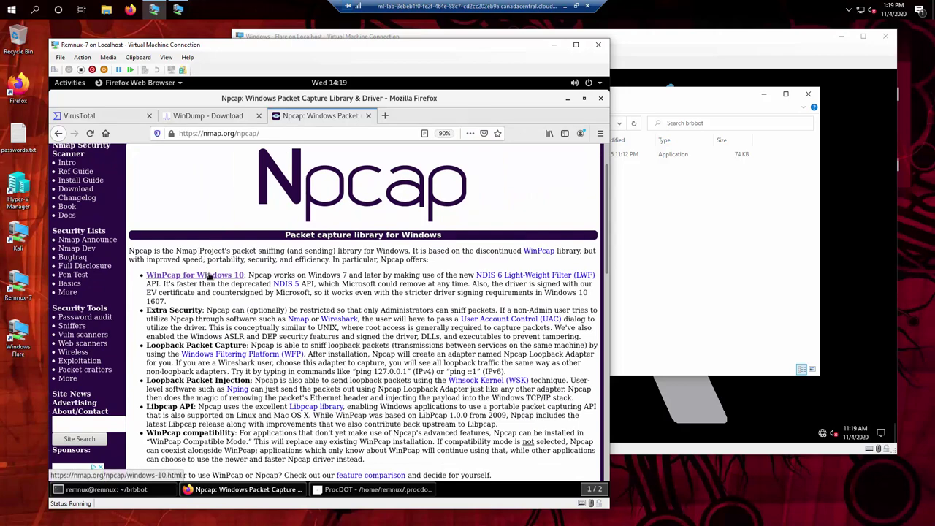
{"action": "scroll", "coordinate": [212, 275], "scroll_direction": "down", "scroll_amount": 2}
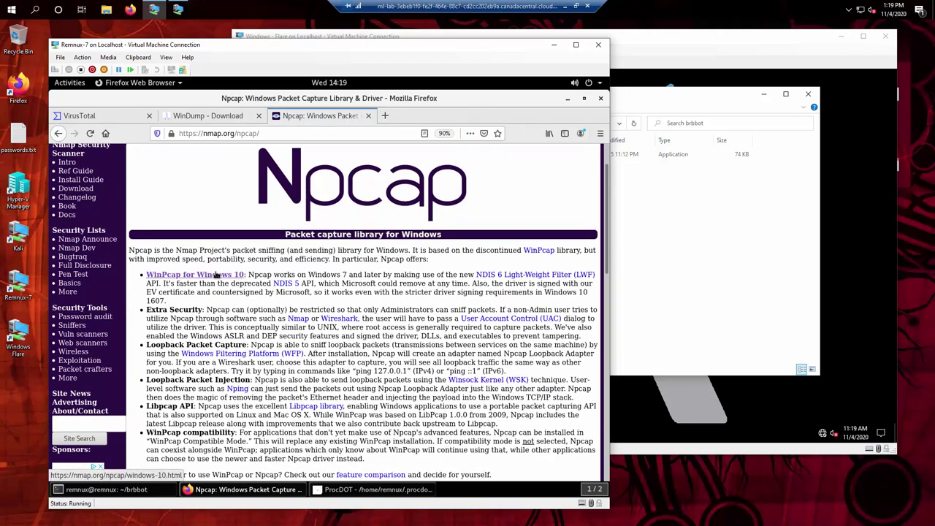
{"action": "scroll", "coordinate": [216, 271], "scroll_direction": "down", "scroll_amount": 6}
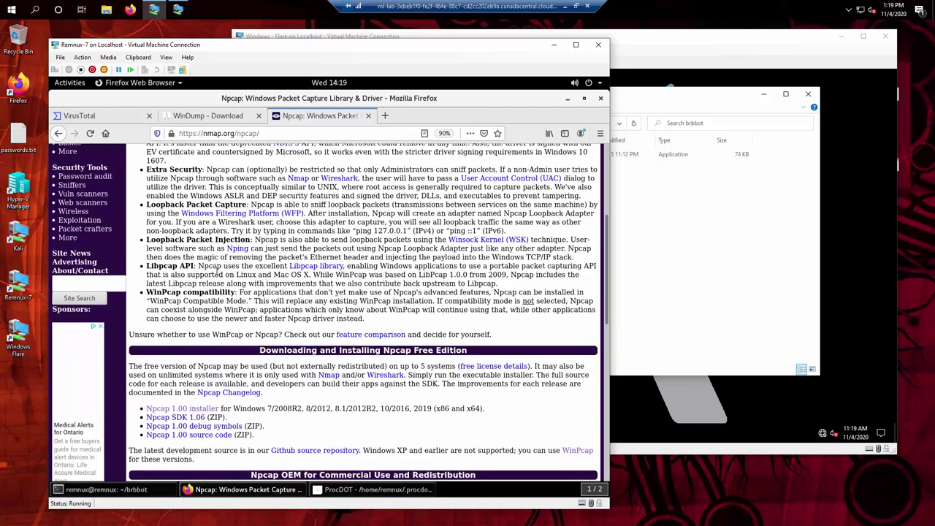
{"action": "scroll", "coordinate": [219, 273], "scroll_direction": "down", "scroll_amount": 1}
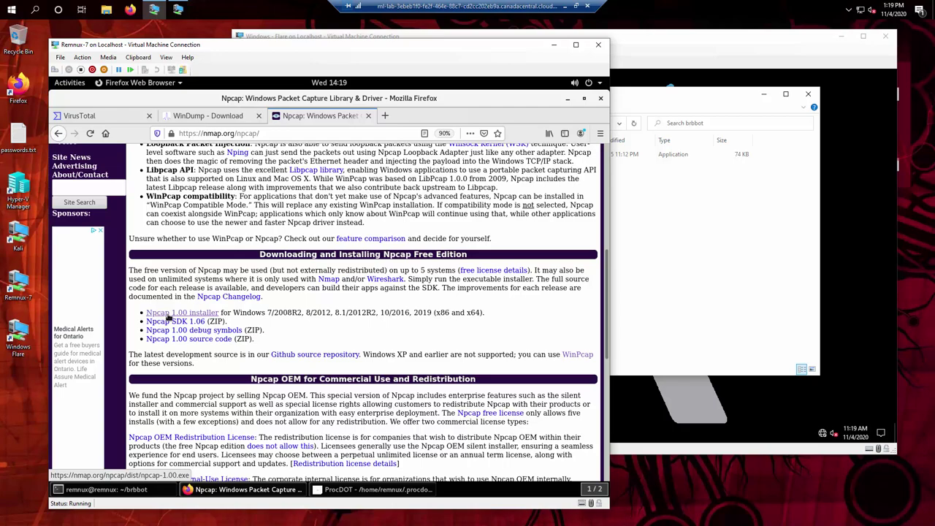
{"action": "key", "text": "ctrl+plus"}
{"action": "key", "text": "ctrl+plus"}
{"action": "key", "text": "ctrl+plus"}
{"action": "key", "text": "ctrl+plus"}
{"action": "key", "text": "ctrl+plus"}
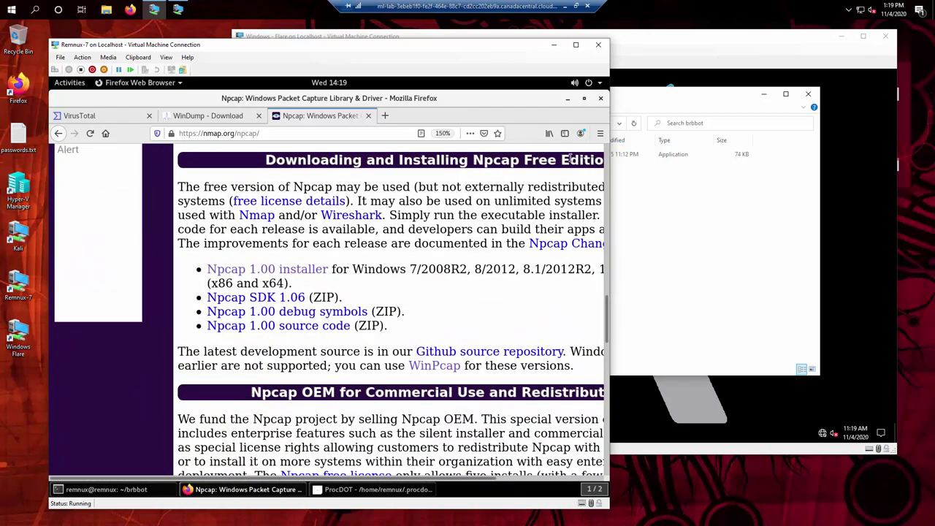
{"action": "left_click", "coordinate": [265, 270]}
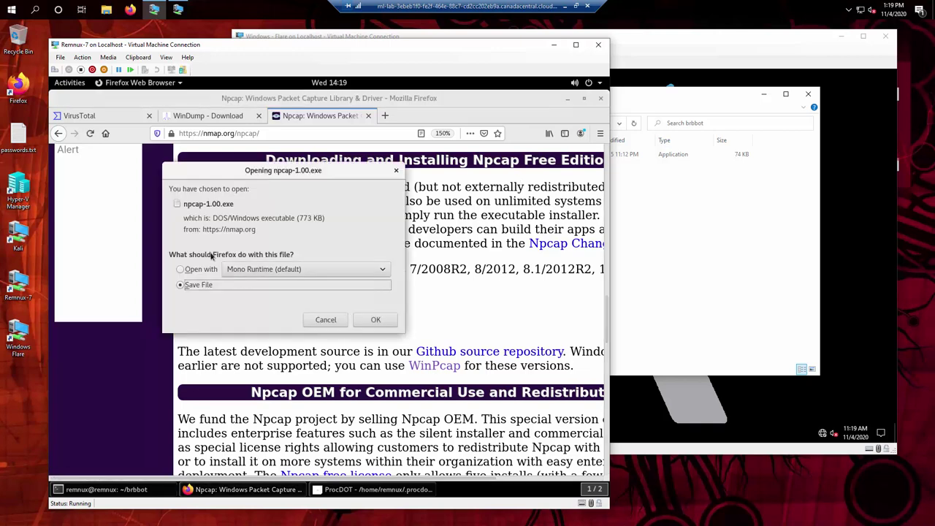
{"action": "left_click", "coordinate": [363, 320]}
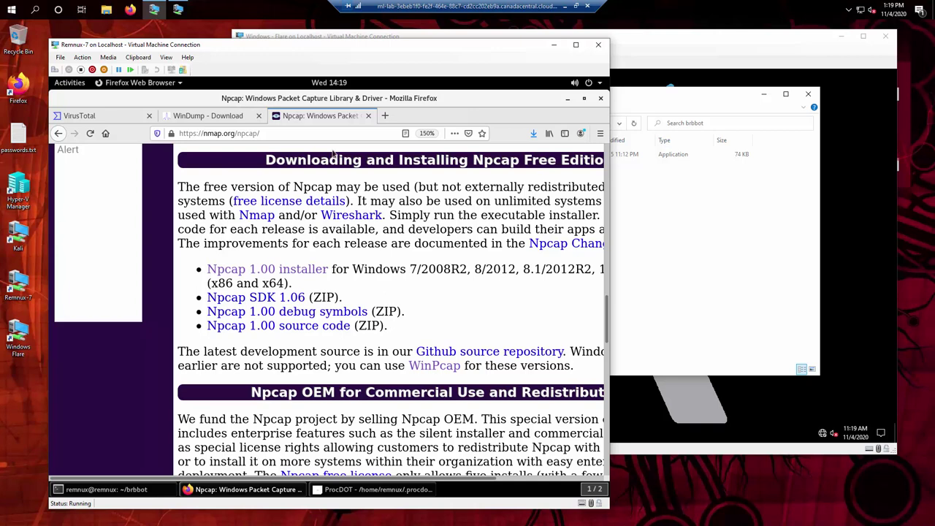
Open a blank browser tab, then return to the WinDump download page and save WinDump.exe
{"action": "left_click", "coordinate": [385, 116]}
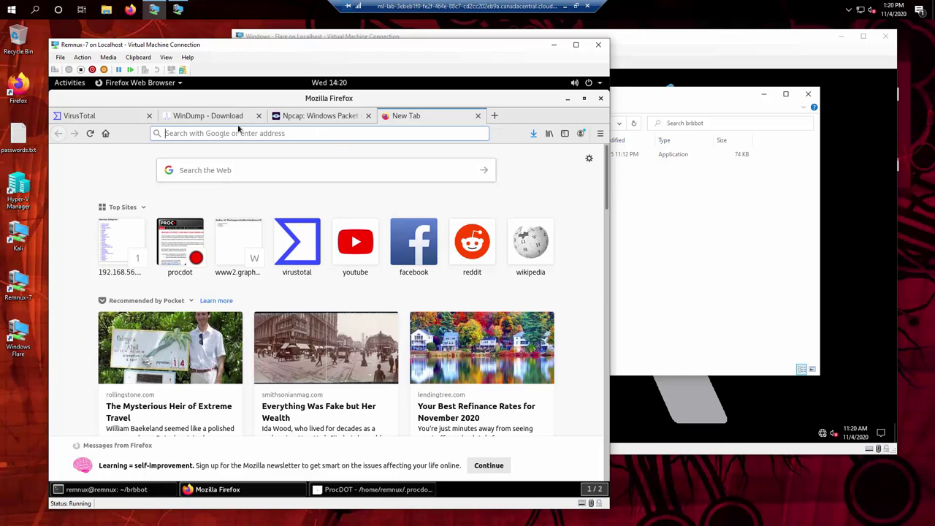
{"action": "left_click", "coordinate": [208, 116]}
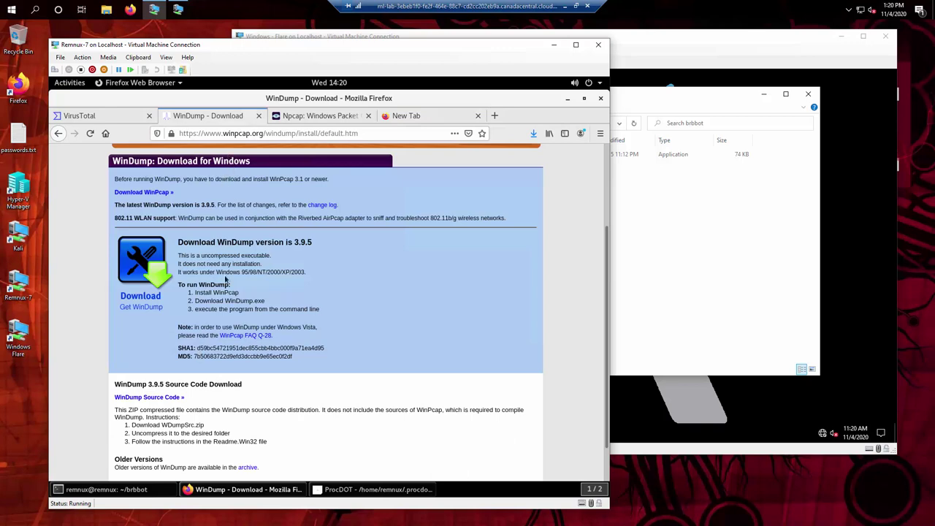
{"action": "left_click", "coordinate": [144, 307]}
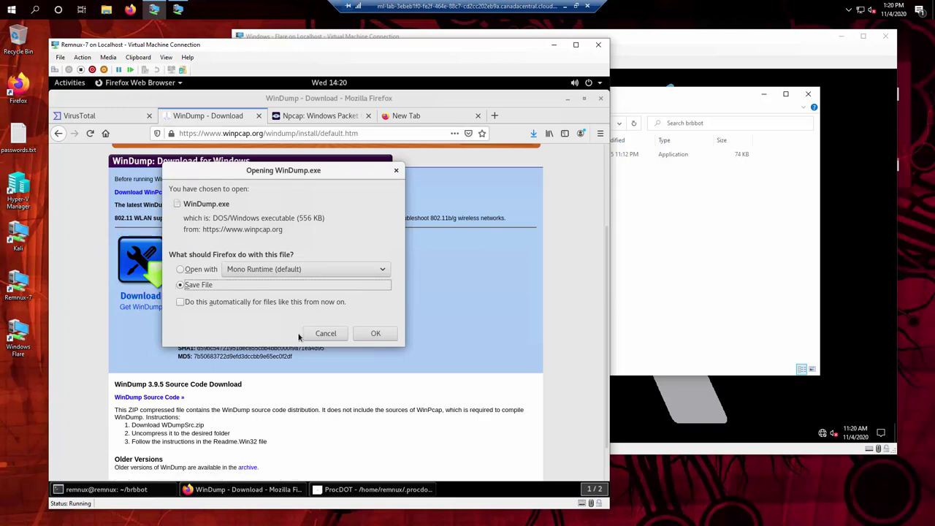
{"action": "left_click", "coordinate": [367, 334]}
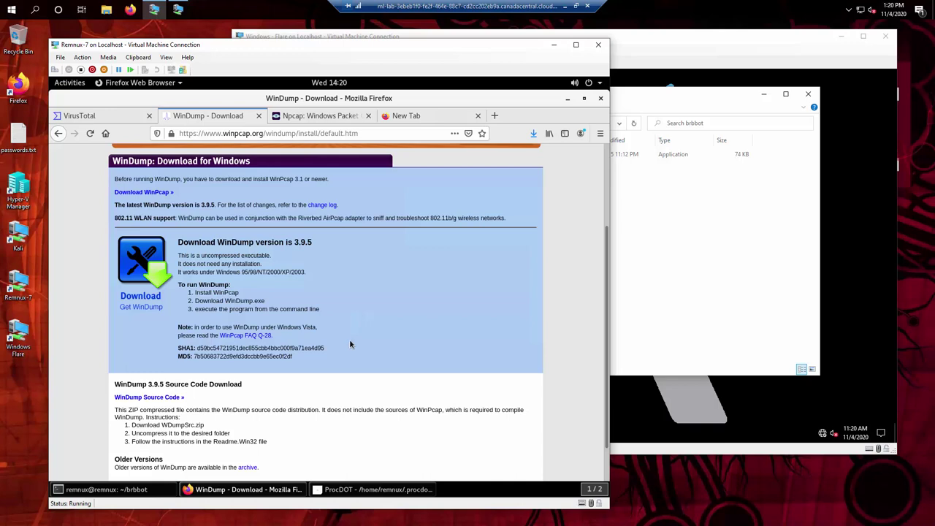
Check the browser's download list and search the web for graphviz in the empty tab
{"action": "left_click", "coordinate": [534, 135]}
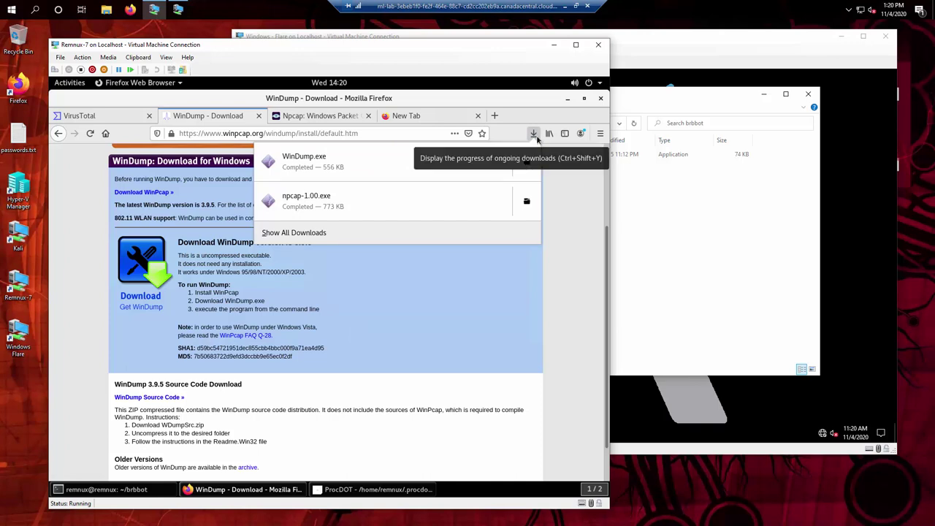
{"action": "left_click", "coordinate": [464, 317]}
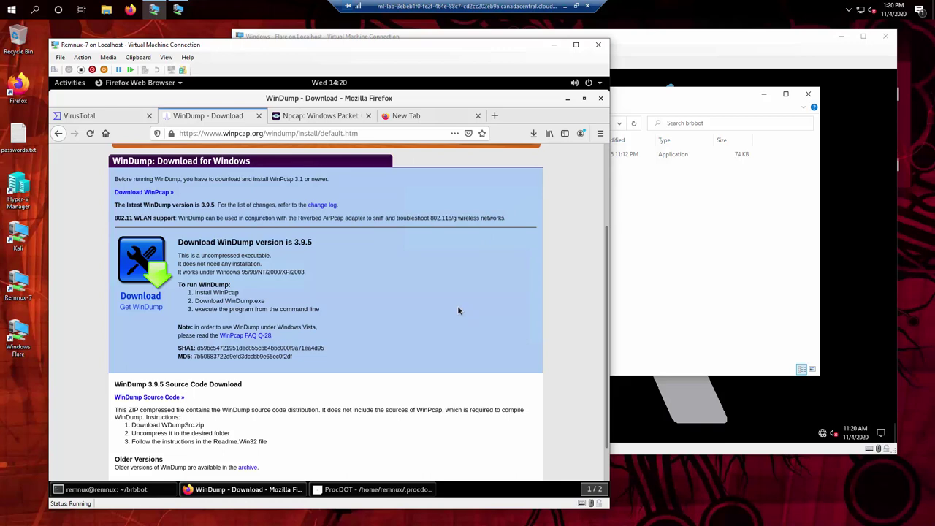
{"action": "left_click", "coordinate": [432, 118]}
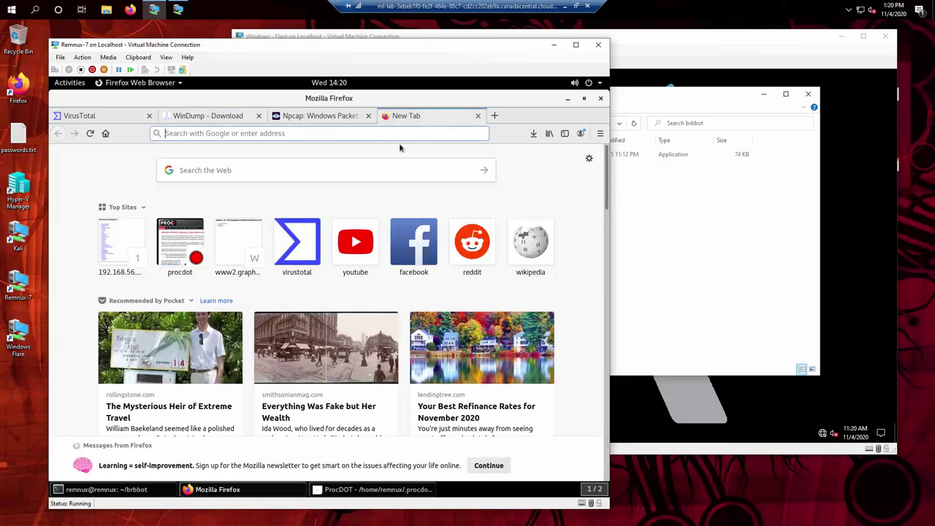
{"action": "type", "text": "graph"}
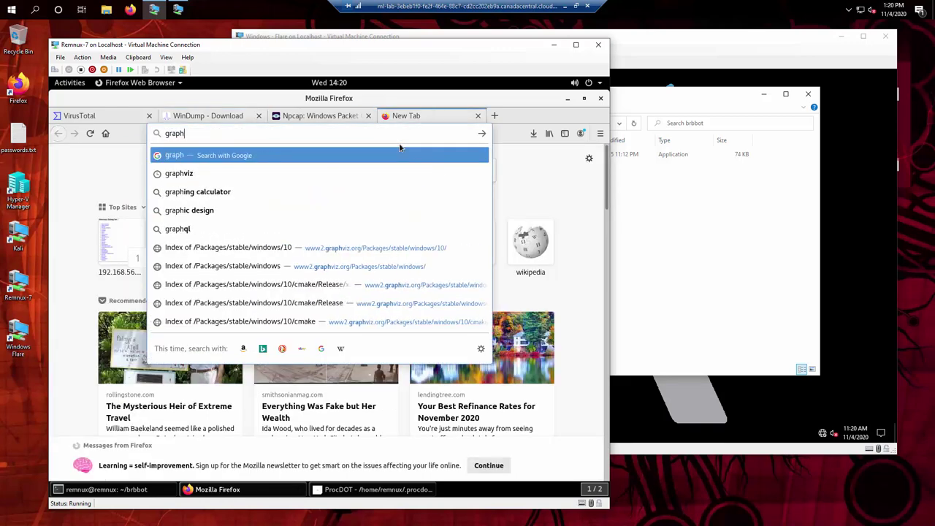
{"action": "type", "text": "viz"}
{"action": "key", "text": "Return"}
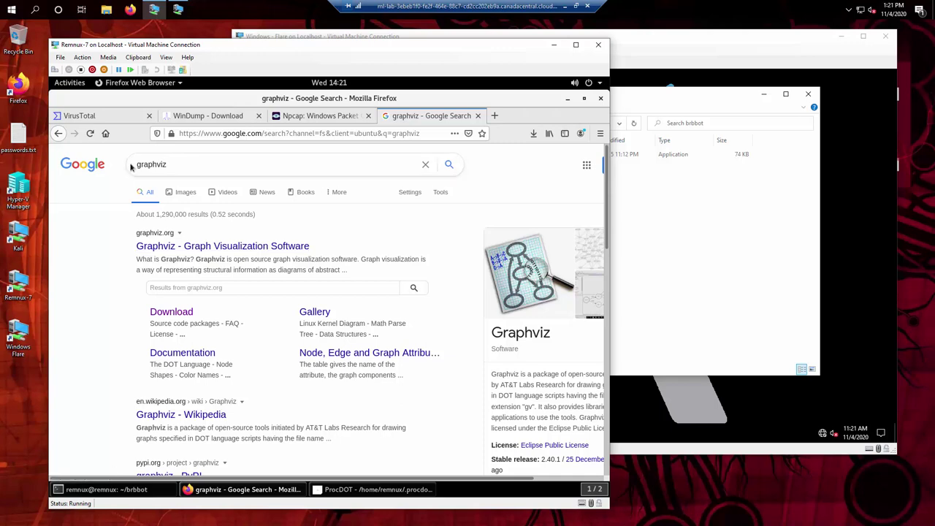
Open the Graphviz Download page from the search results and follow its link to the Development Windows install packages
{"action": "left_click", "coordinate": [191, 312]}
{"action": "scroll", "coordinate": [205, 270], "scroll_direction": "down", "scroll_amount": 5}
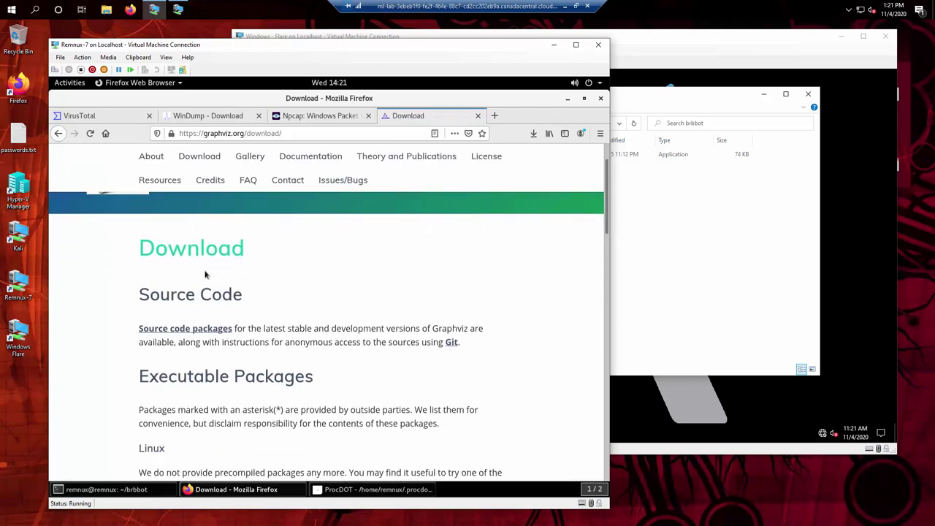
{"action": "scroll", "coordinate": [278, 273], "scroll_direction": "down", "scroll_amount": 5}
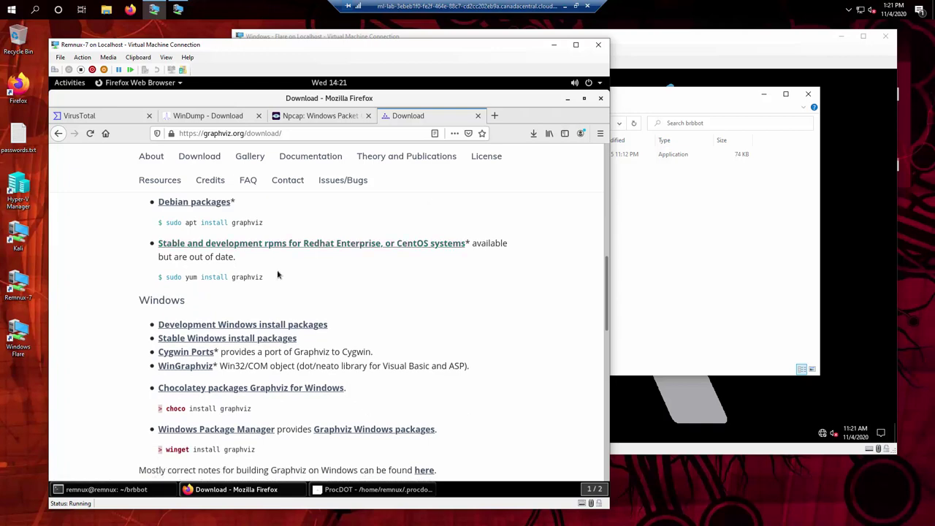
{"action": "left_click", "coordinate": [246, 330]}
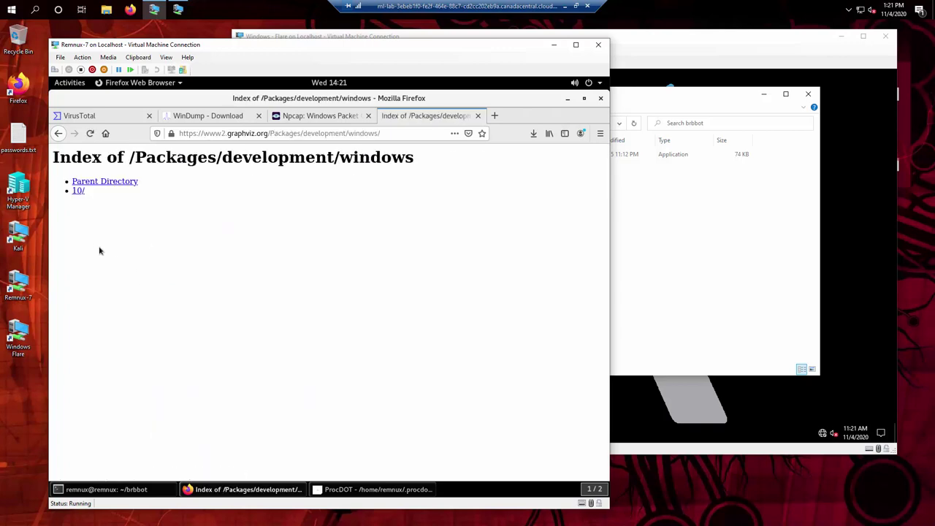
Browse to the 10/cmake/Release/x64 package folder and save graphviz-install-2.44.2~dev.20201104.1627-win64.exe
{"action": "left_click", "coordinate": [78, 192]}
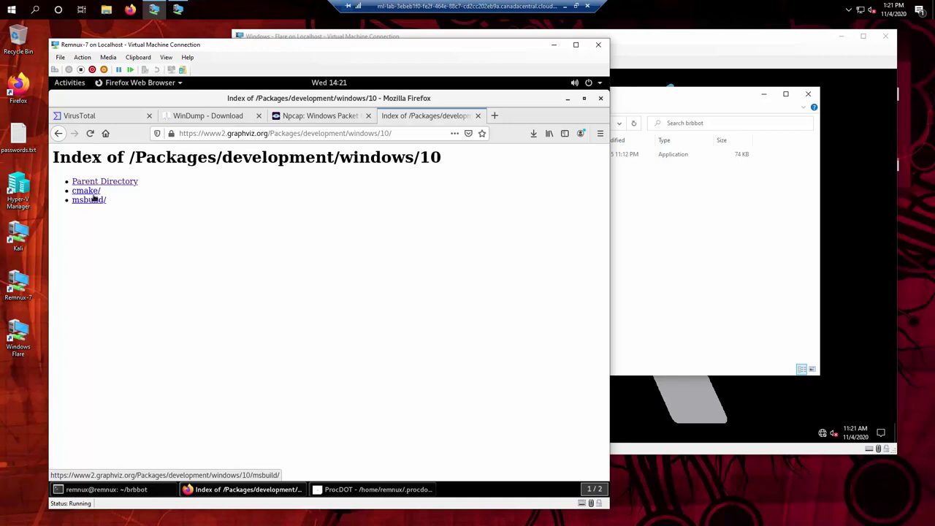
{"action": "left_click", "coordinate": [91, 192]}
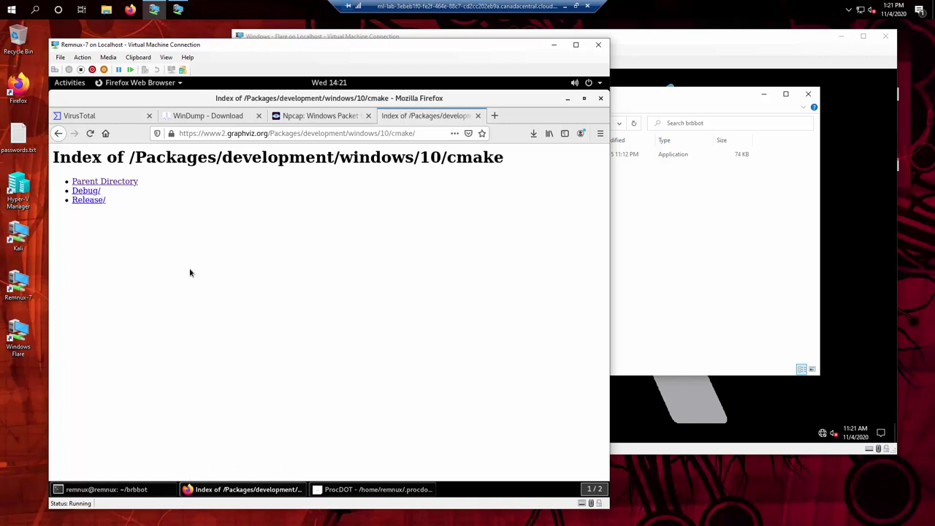
{"action": "left_click", "coordinate": [90, 200]}
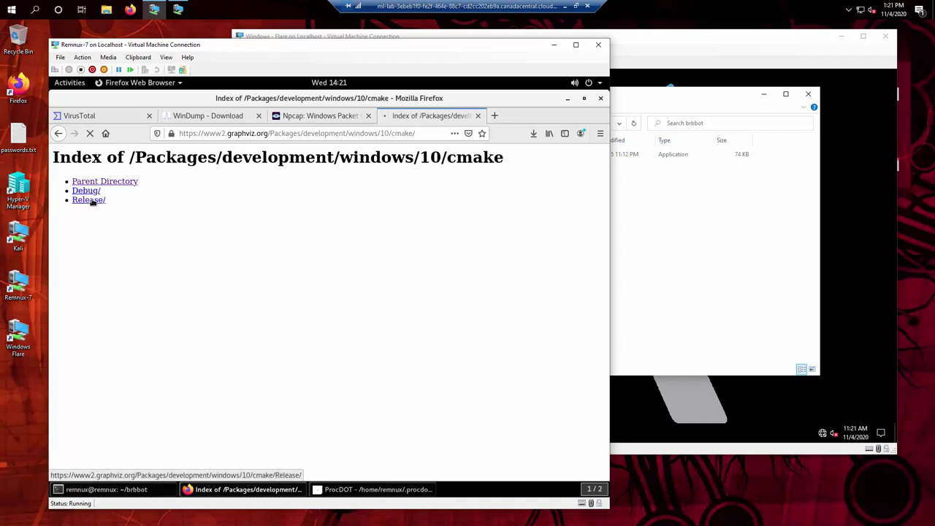
{"action": "left_click", "coordinate": [83, 200]}
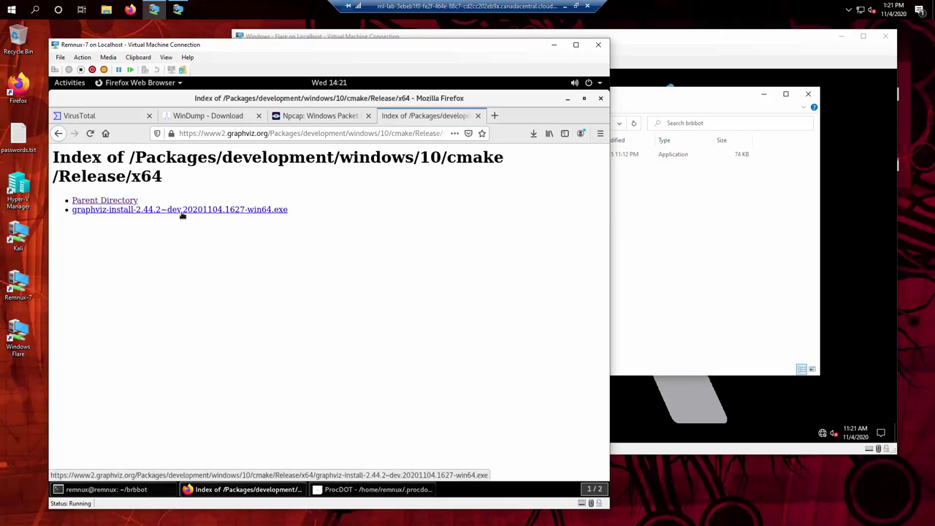
{"action": "left_click", "coordinate": [182, 210]}
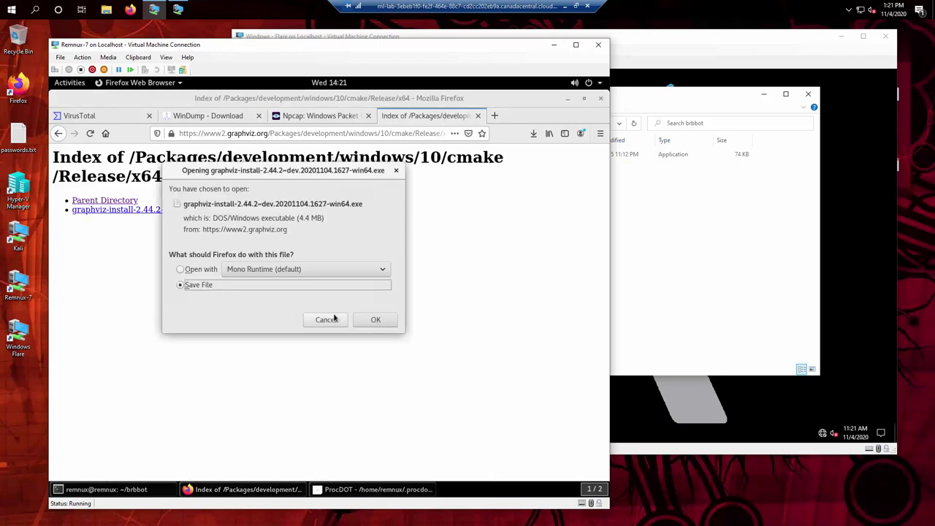
{"action": "left_click", "coordinate": [369, 320]}
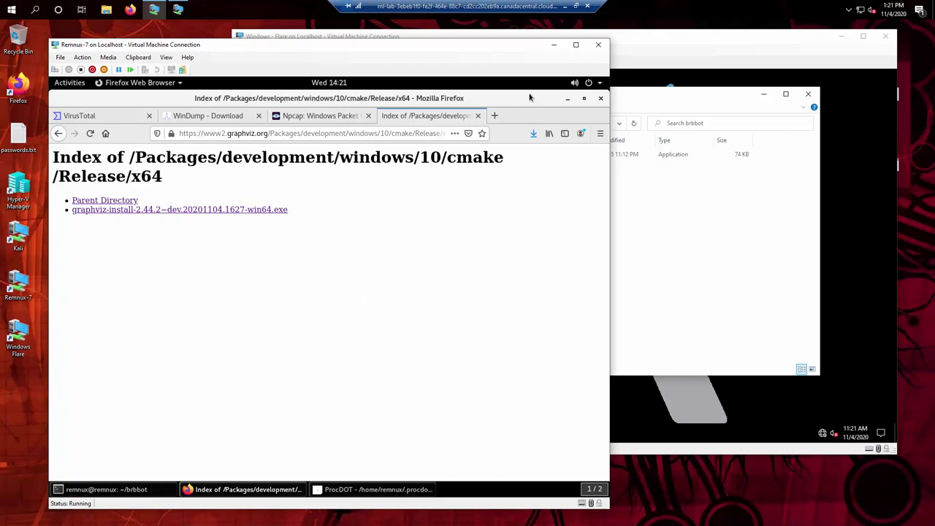
{"action": "left_click", "coordinate": [495, 116]}
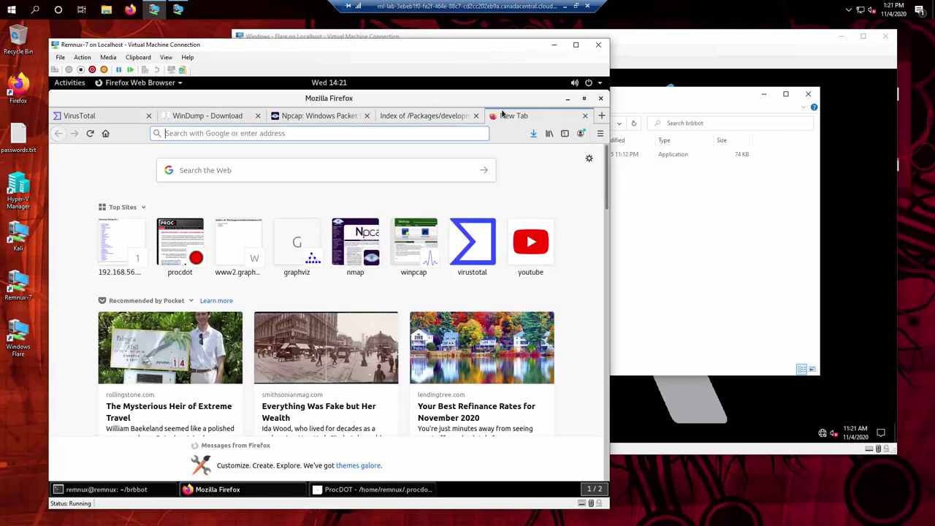
{"action": "type", "text": "procdot"}
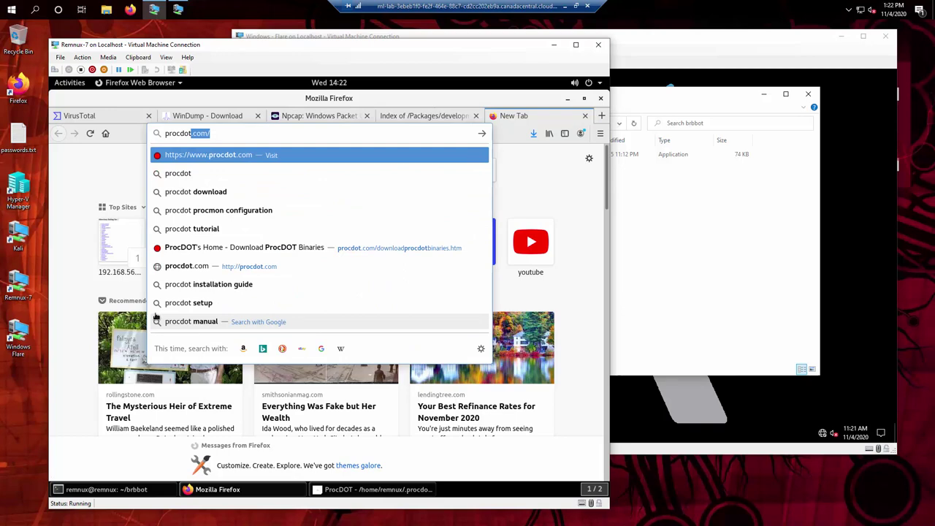
{"action": "key", "text": "Return"}
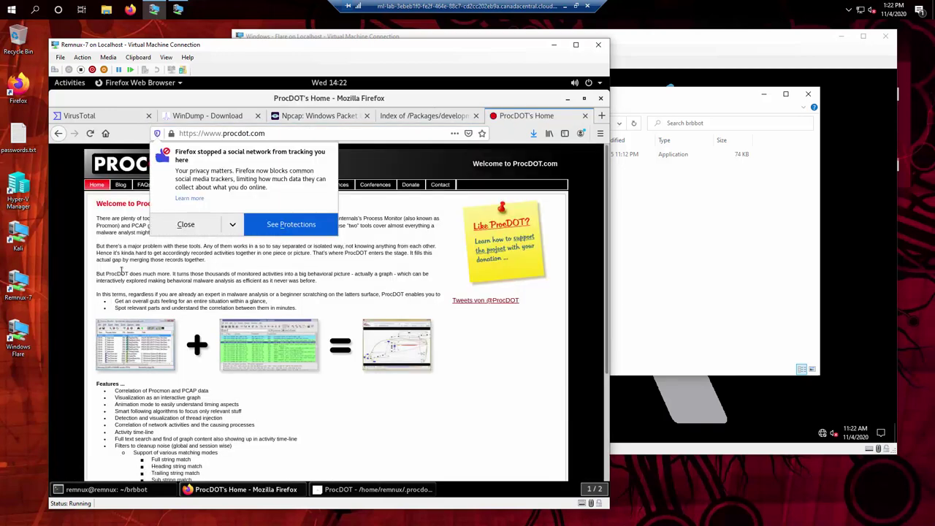
{"action": "scroll", "coordinate": [120, 268], "scroll_direction": "down", "scroll_amount": 2}
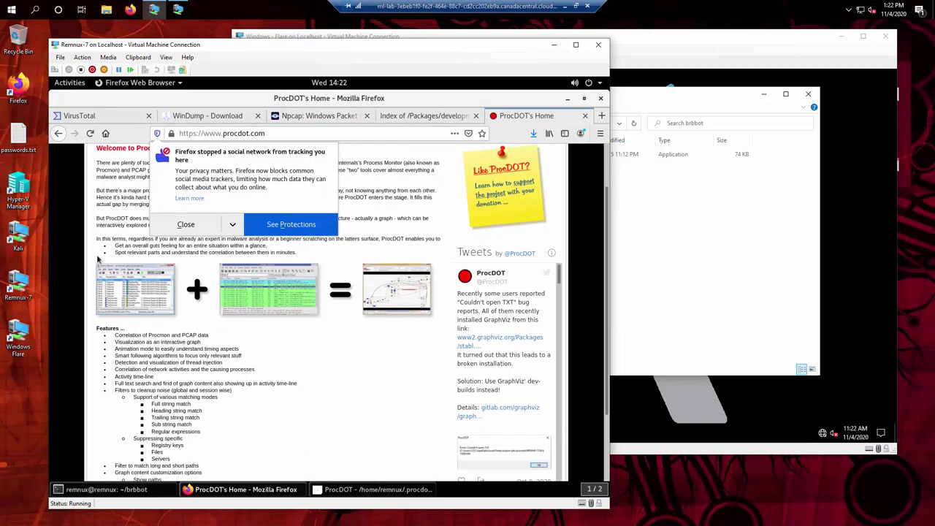
{"action": "left_click", "coordinate": [177, 225]}
{"action": "scroll", "coordinate": [173, 223], "scroll_direction": "up", "scroll_amount": 2}
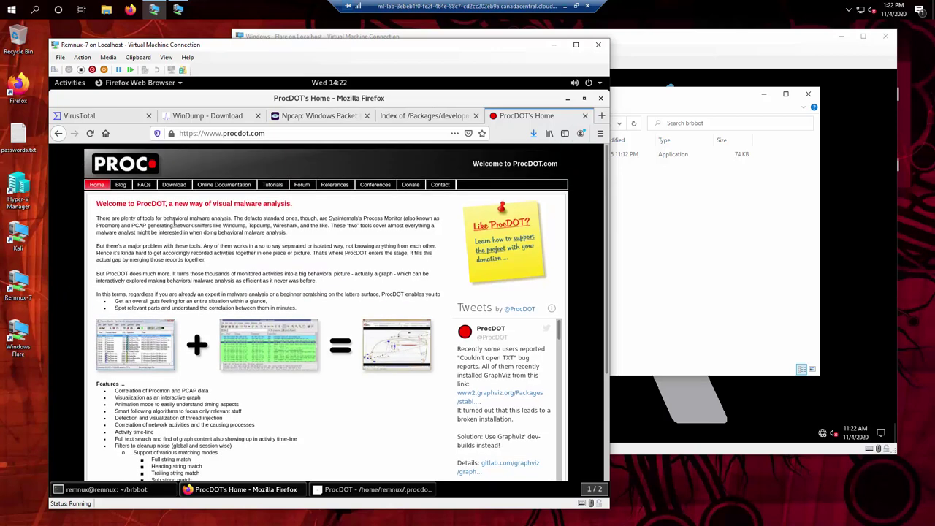
Open the ProcDOT binaries download page and save the latest Windows build, procdot_1_22_57_windows.zip
{"action": "left_click", "coordinate": [177, 184]}
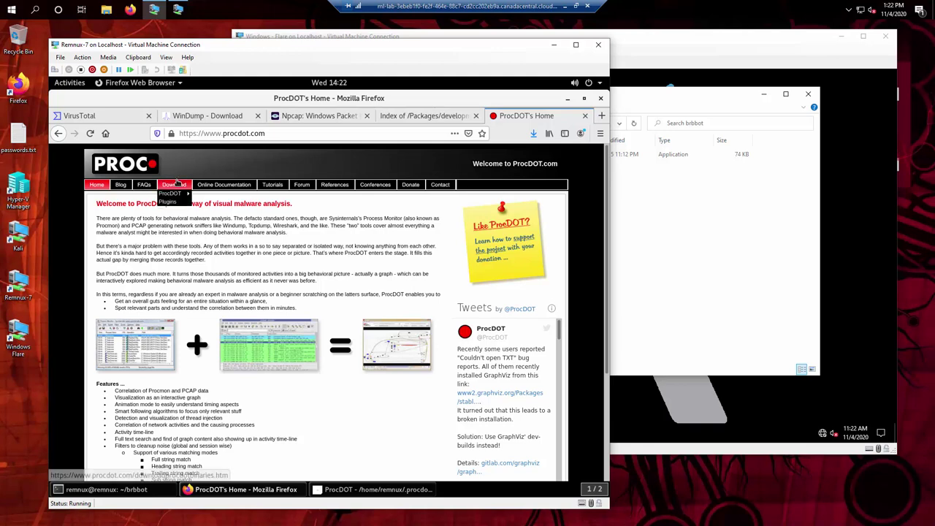
{"action": "mouse_move", "coordinate": [177, 193]}
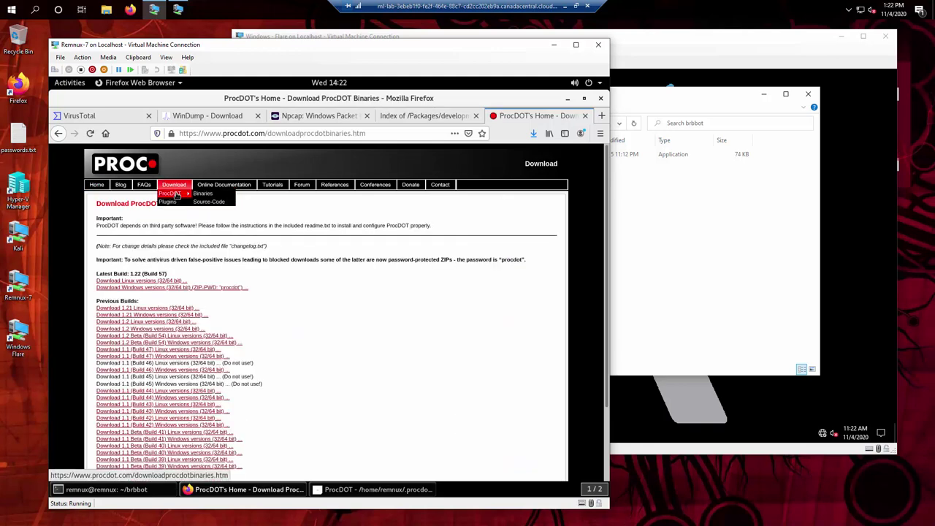
{"action": "left_click", "coordinate": [201, 193]}
{"action": "scroll", "coordinate": [212, 272], "scroll_direction": "down", "scroll_amount": 1}
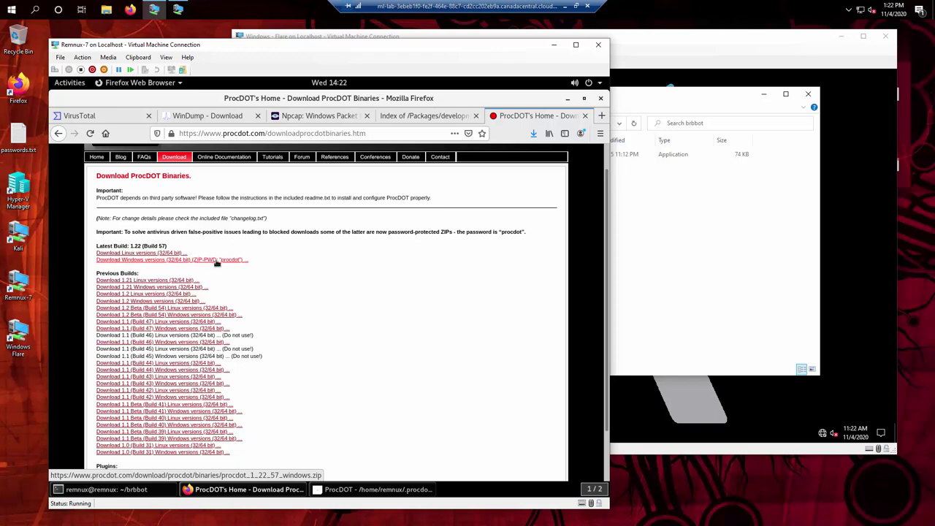
{"action": "left_click", "coordinate": [143, 262]}
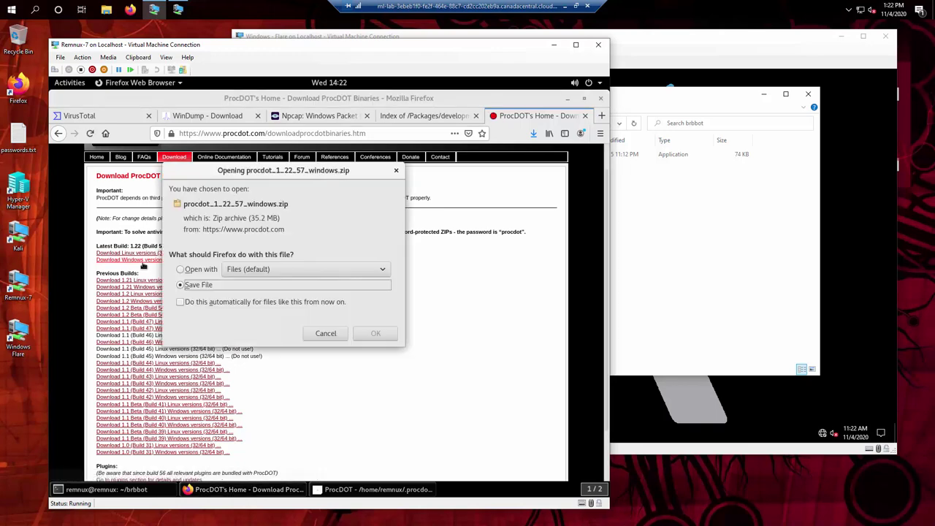
{"action": "left_click", "coordinate": [326, 333]}
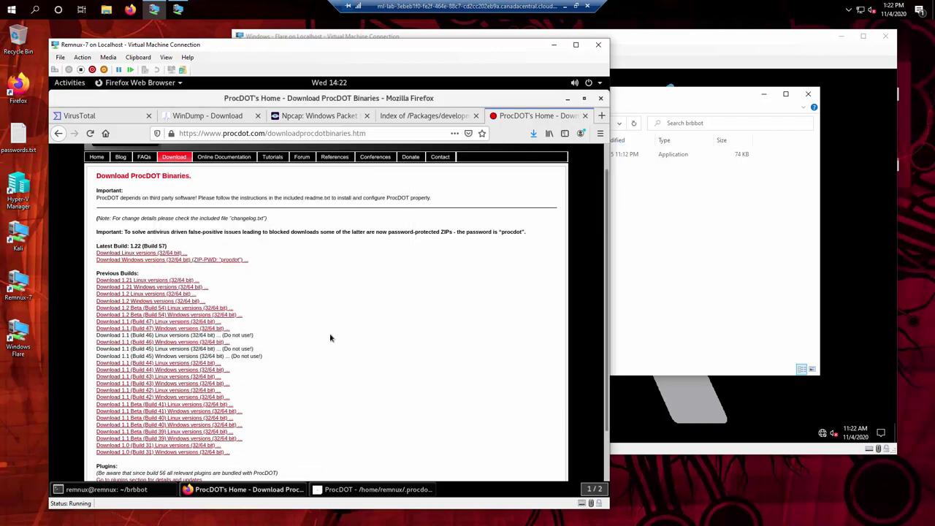
{"action": "left_click", "coordinate": [158, 262]}
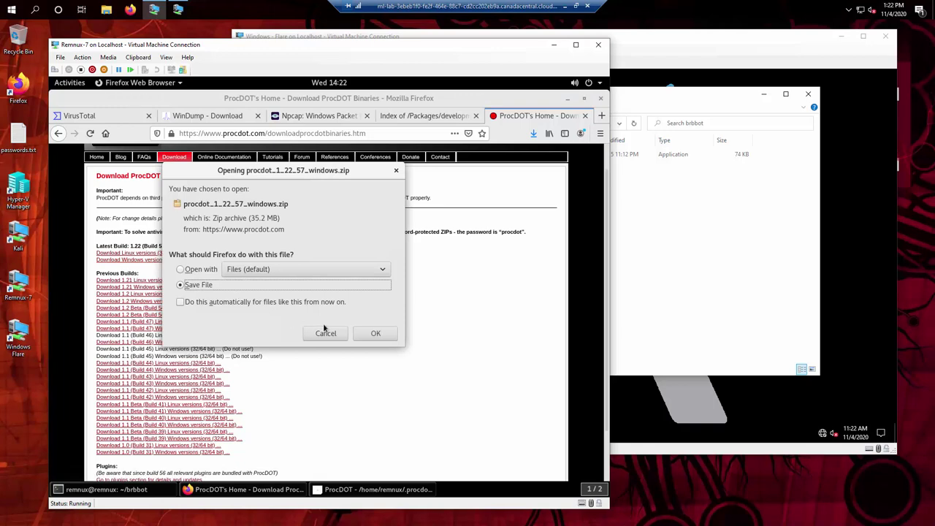
{"action": "left_click", "coordinate": [363, 330]}
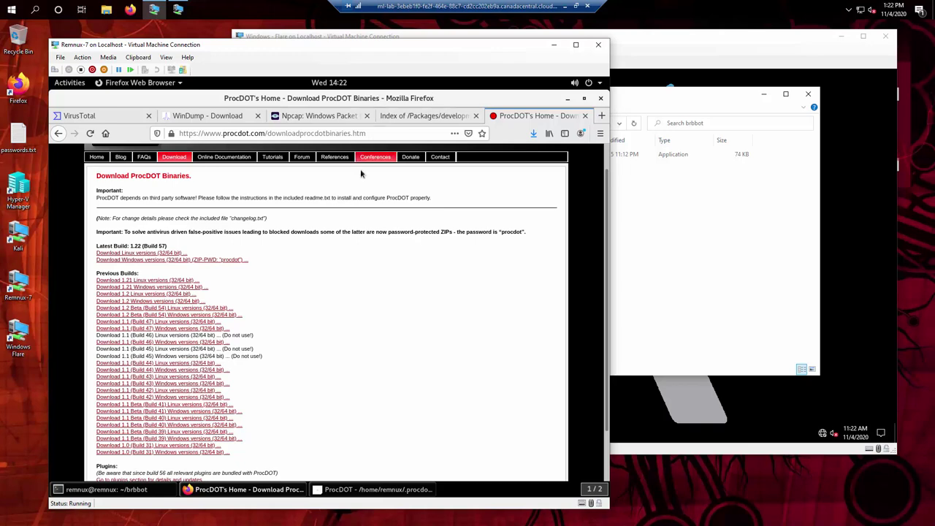
Switch to the Remnux terminal, change to the ../Downloads/ directory and list its files
{"action": "left_click", "coordinate": [117, 489]}
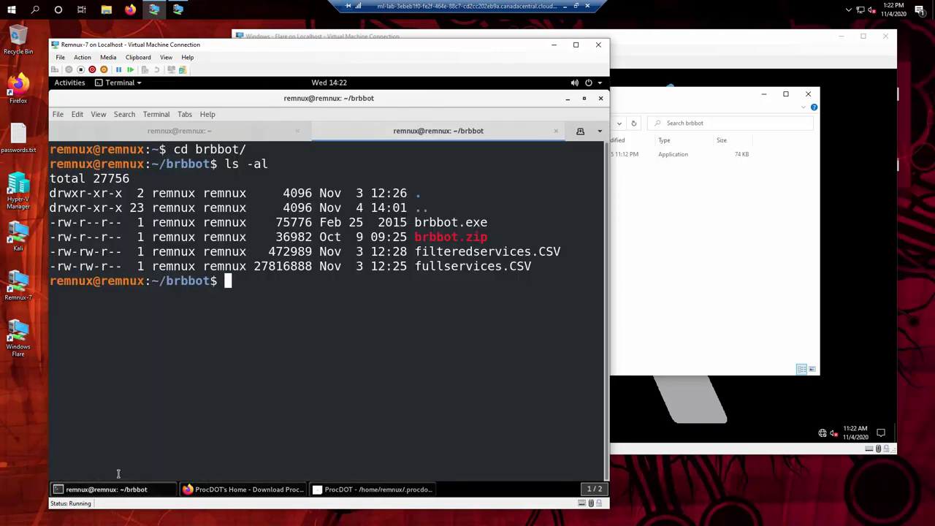
{"action": "type", "text": "cd ../Do"}
{"action": "key", "text": "Tab"}
{"action": "key", "text": "Return"}
{"action": "type", "text": "ls"}
{"action": "key", "text": "Return"}
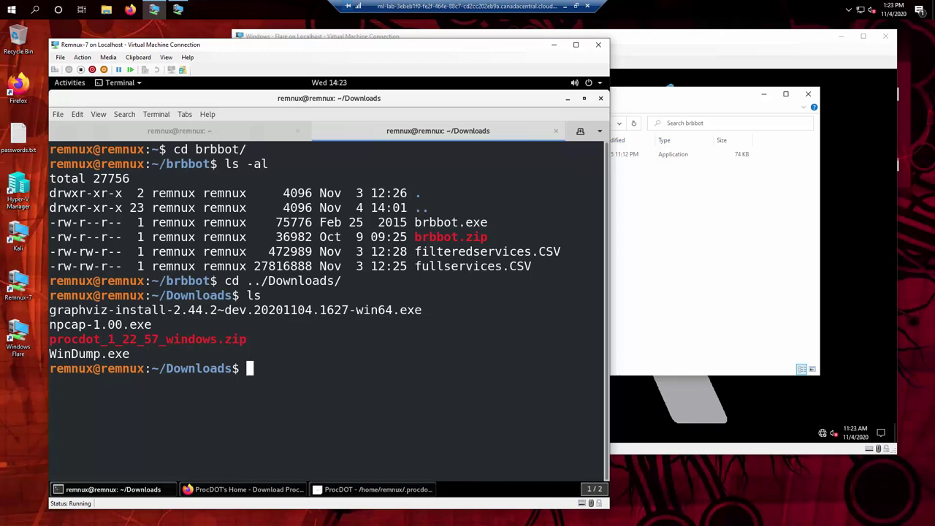
Start a Python web server in the Downloads directory with python -m SimpleHTTPServer on its default port
{"action": "left_click", "coordinate": [701, 284]}
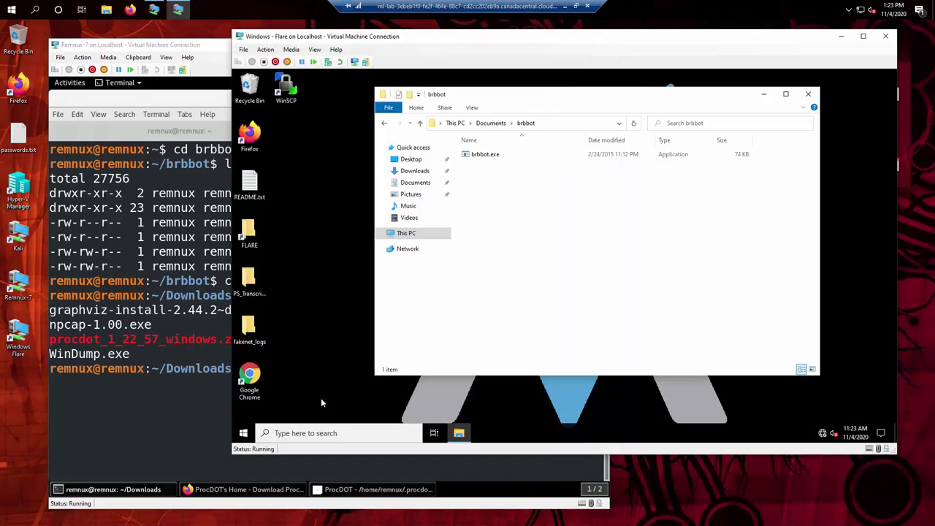
{"action": "left_click", "coordinate": [198, 398]}
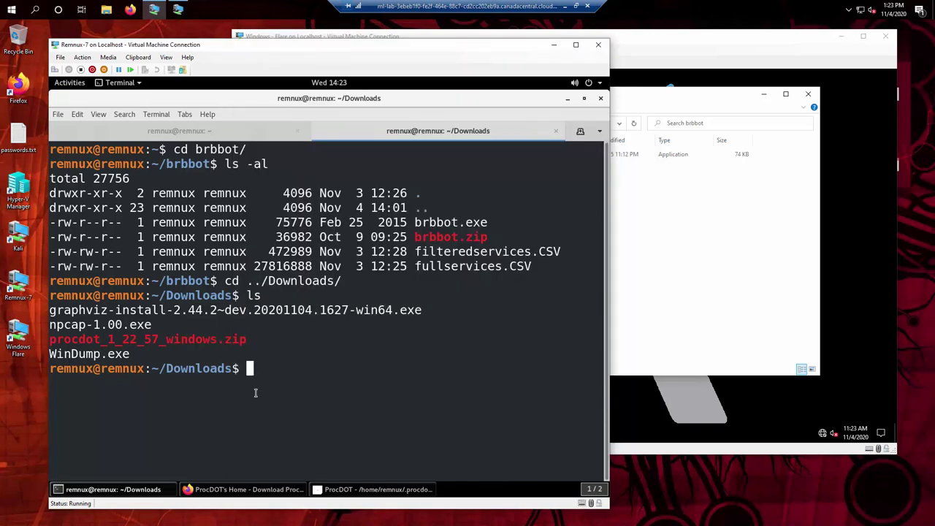
{"action": "type", "text": "python -m     sm"}
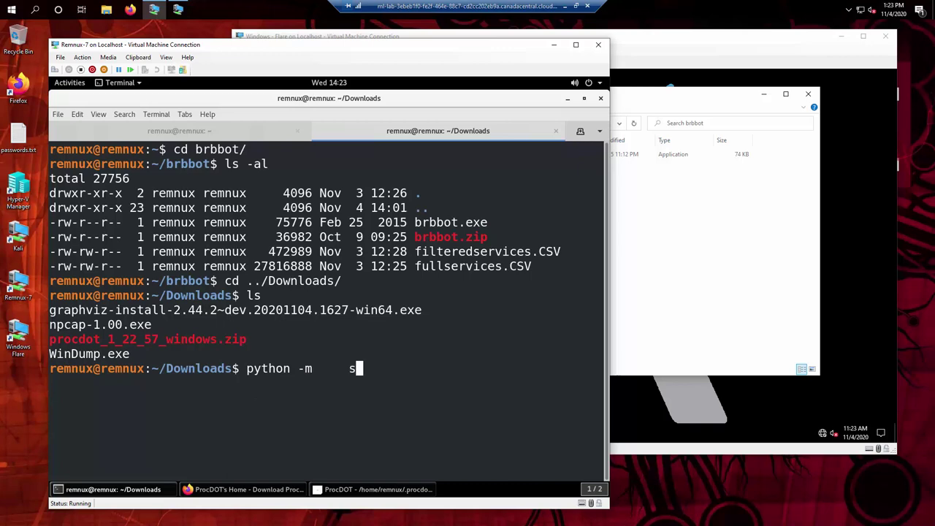
{"action": "key", "text": "BackSpace"}
{"action": "key", "text": "BackSpace"}
{"action": "key", "text": "BackSpace"}
{"action": "key", "text": "BackSpace"}
{"action": "key", "text": "BackSpace"}
{"action": "key", "text": "BackSpace"}
{"action": "type", "text": "imp"}
{"action": "key", "text": "BackSpace"}
{"action": "key", "text": "BackSpace"}
{"action": "key", "text": "BackSpace"}
{"action": "type", "text": "SimpleHTTPServer"}
{"action": "key", "text": "Return"}
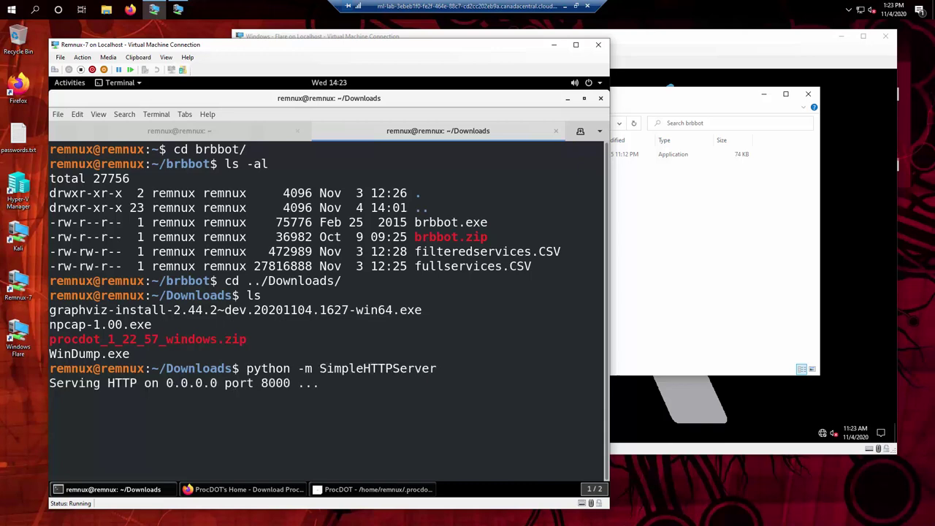
Stop the running web server and restart SimpleHTTPServer on port 80, repeating the command with sudo !!
{"action": "key", "text": "ctrl+c"}
{"action": "key", "text": "Up"}
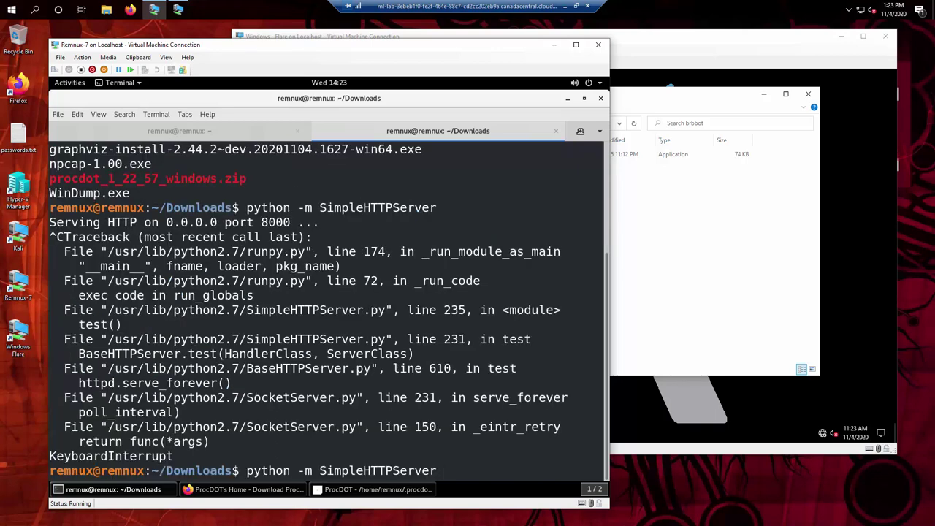
{"action": "type", "text": "80"}
{"action": "key", "text": "Return"}
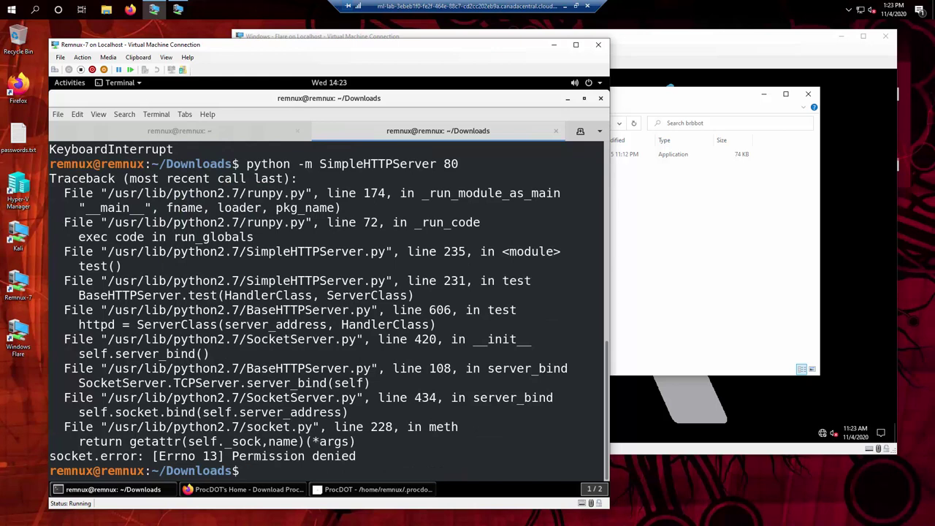
{"action": "type", "text": "sudo !!"}
{"action": "key", "text": "Return"}
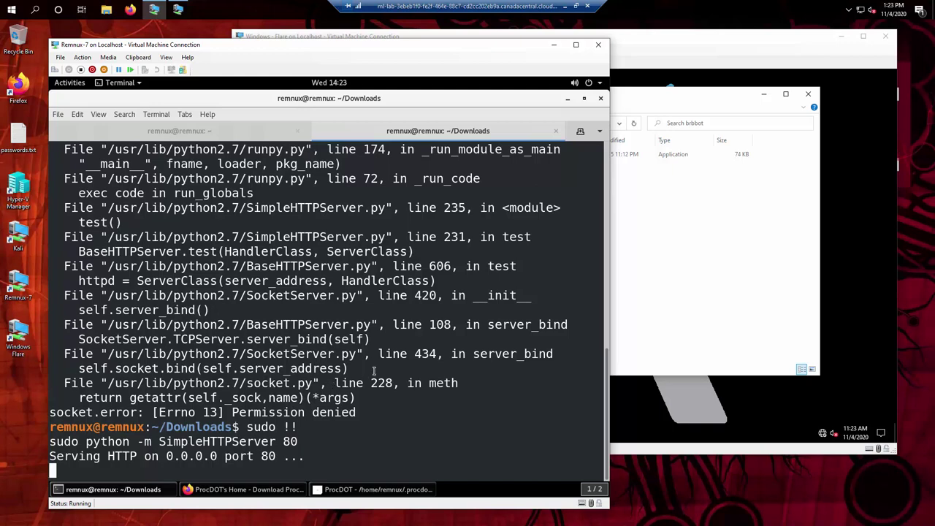
{"action": "scroll", "coordinate": [374, 371], "scroll_direction": "up", "scroll_amount": 3}
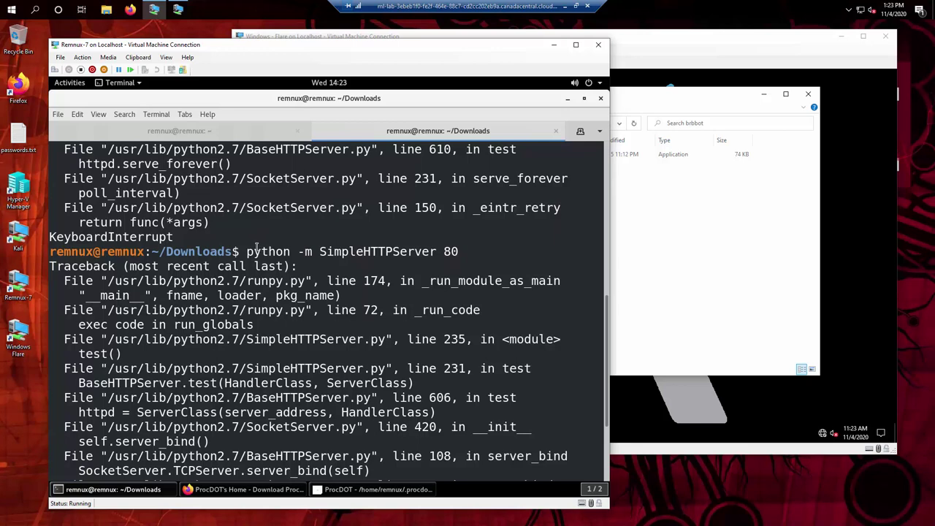
{"action": "type", "text": "sudo !!"}
{"action": "key", "text": "Return"}
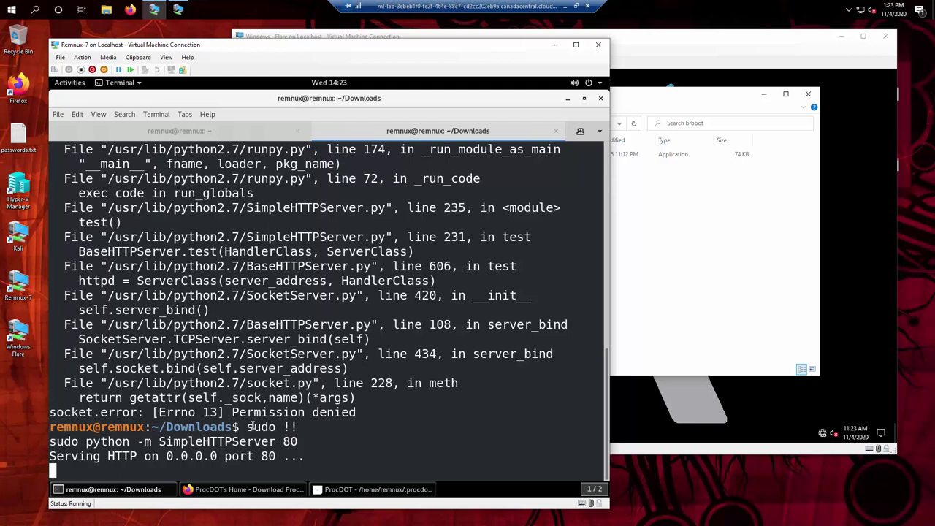
{"action": "scroll", "coordinate": [256, 426], "scroll_direction": "up", "scroll_amount": 4}
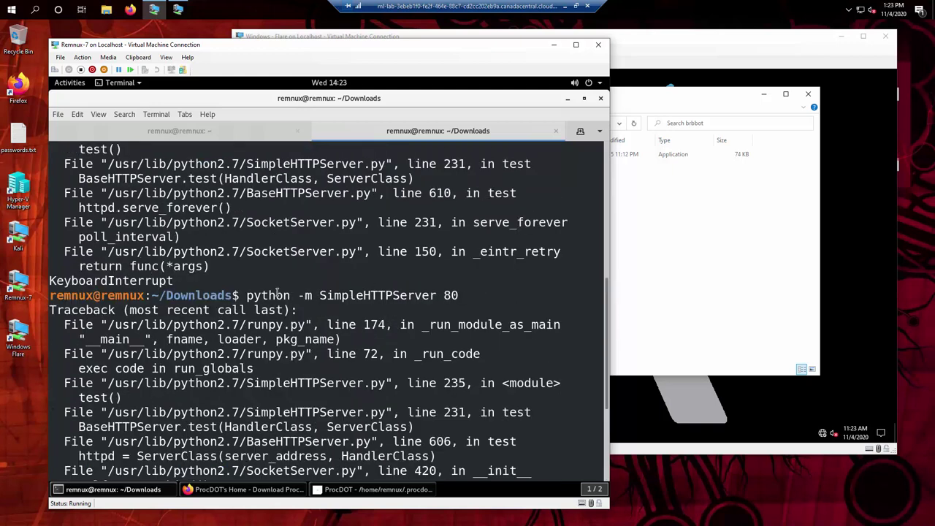
{"action": "scroll", "coordinate": [426, 300], "scroll_direction": "down", "scroll_amount": 4}
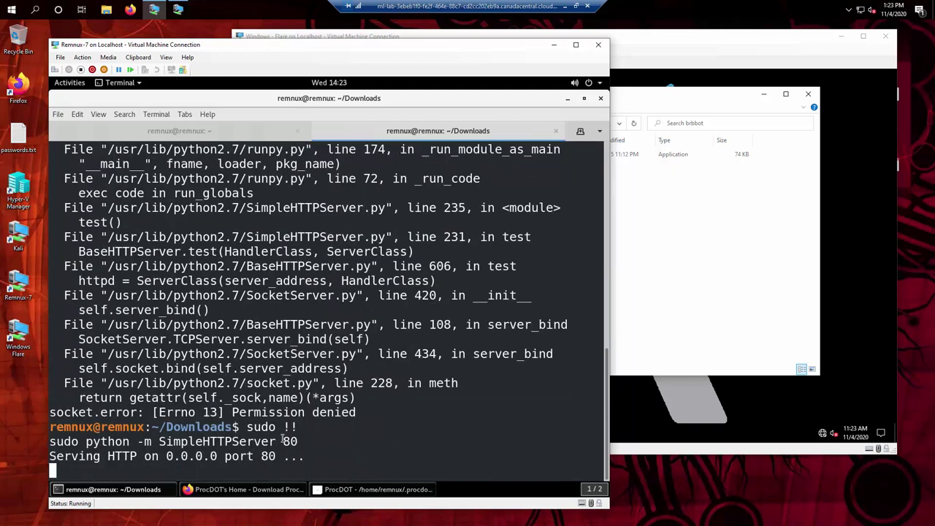
Switch to Firefox on Remnux and load localhost in a new tab to check the served directory listing
{"action": "left_click", "coordinate": [228, 491]}
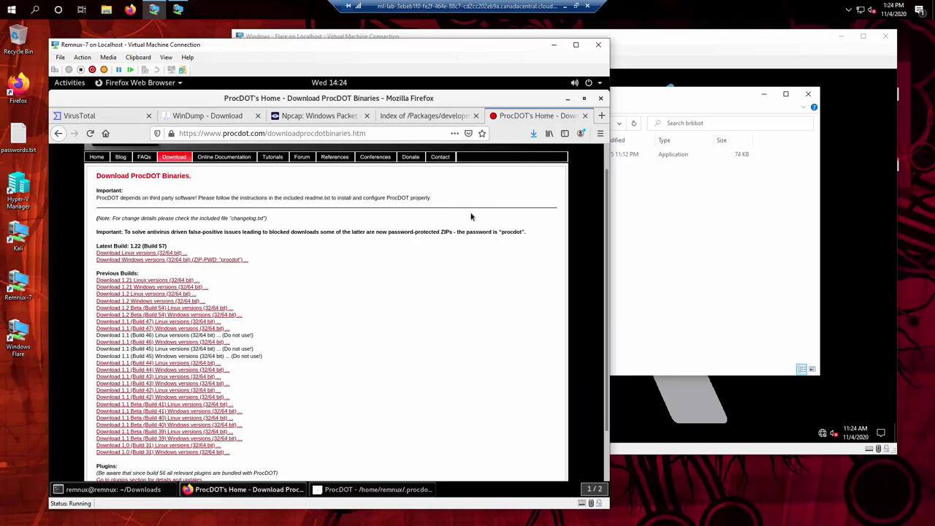
{"action": "key", "text": "ctrl+t"}
{"action": "type", "text": "local"}
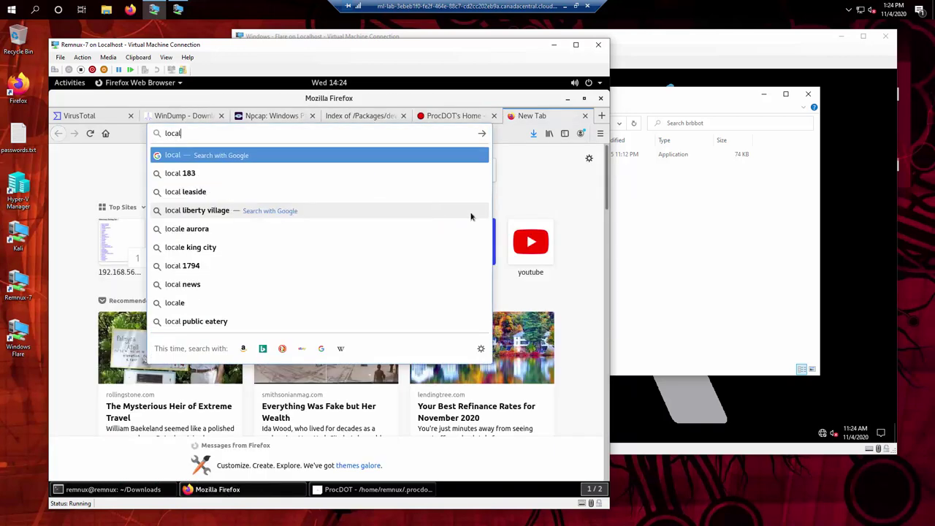
{"action": "type", "text": "host"}
{"action": "key", "text": "Return"}
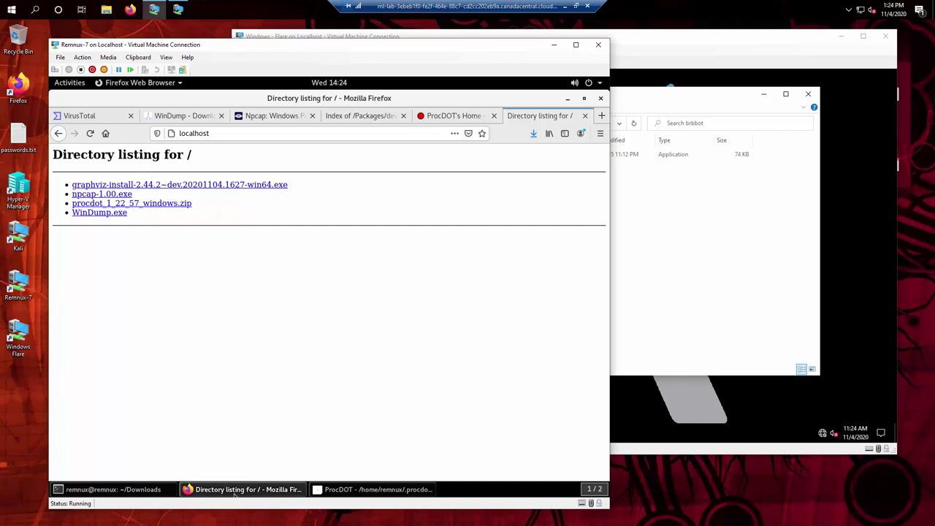
Return to the Remnux terminal, run ip addr in a new tab and enlarge the text to read the interface addresses
{"action": "key", "text": "alt+Tab"}
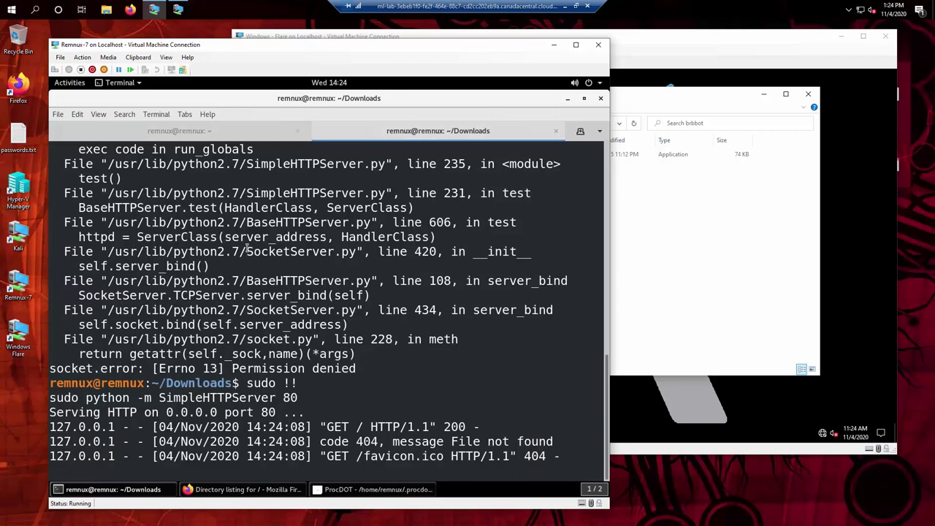
{"action": "key", "text": "ctrl+shift+t"}
{"action": "type", "text": "ip addr"}
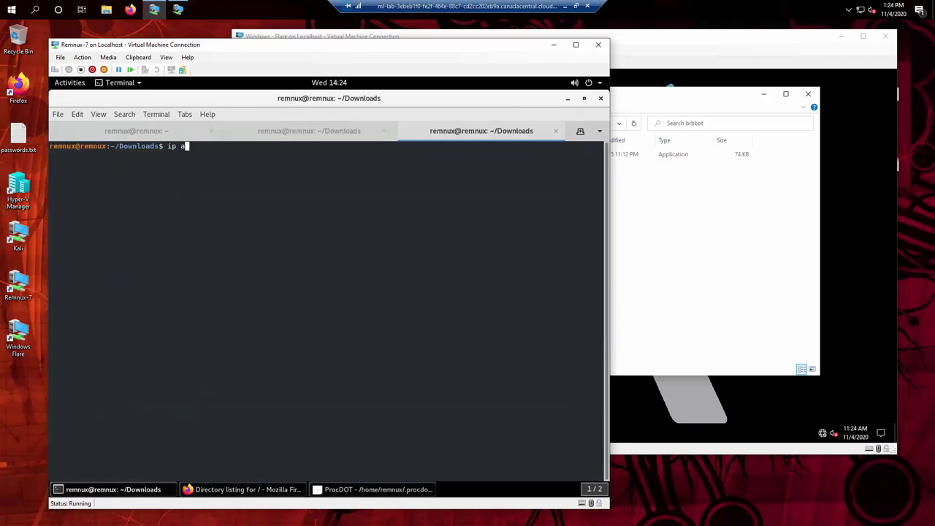
{"action": "key", "text": "Return"}
{"action": "key", "text": "ctrl+plus"}
{"action": "key", "text": "ctrl+plus"}
{"action": "key", "text": "ctrl+plus"}
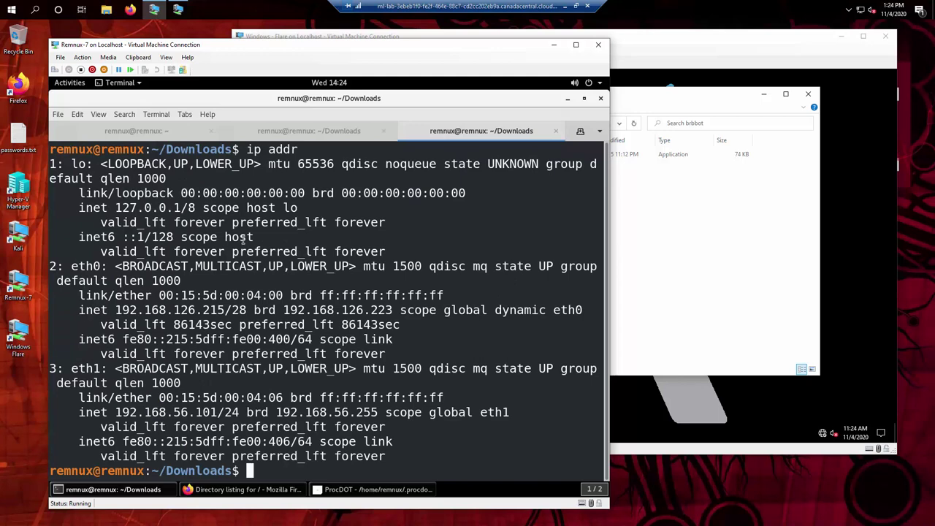
Switch to the Windows - Flare VM, launch Firefox and browse to the Remnux web server at 192.168.56.101:80
{"action": "left_click", "coordinate": [743, 171]}
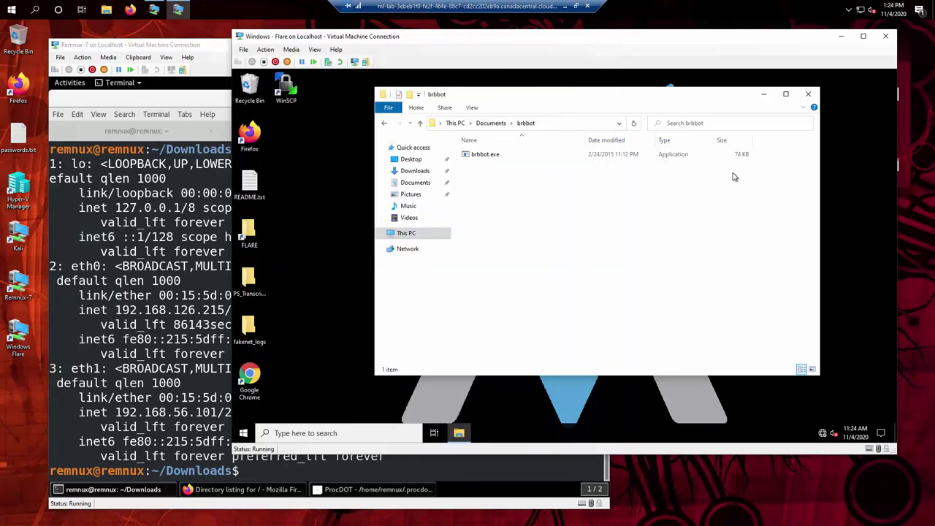
{"action": "left_click", "coordinate": [249, 136]}
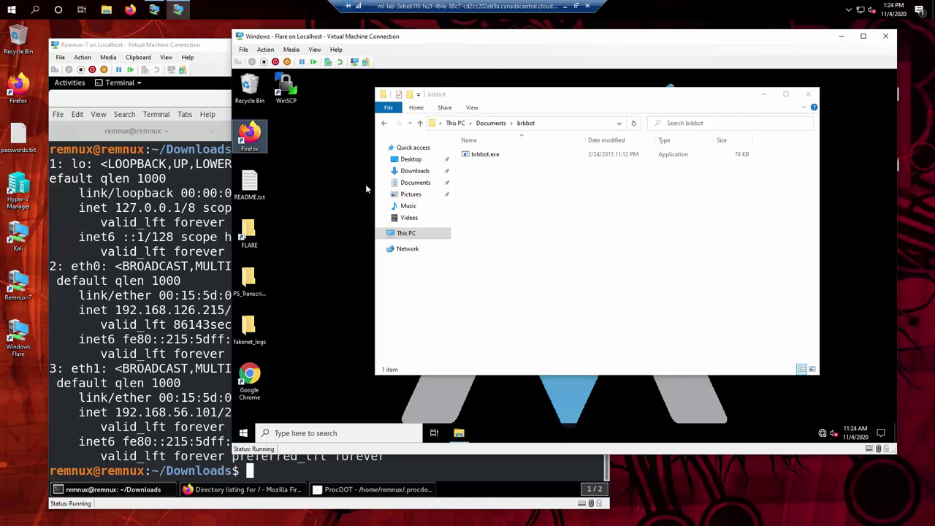
{"action": "double_click", "coordinate": [257, 139]}
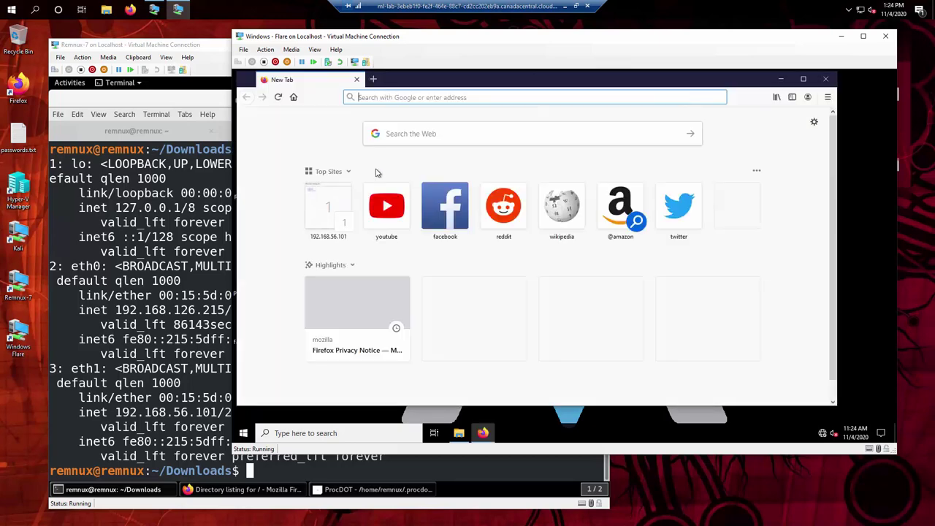
{"action": "type", "text": "192.168.56.101:8000"}
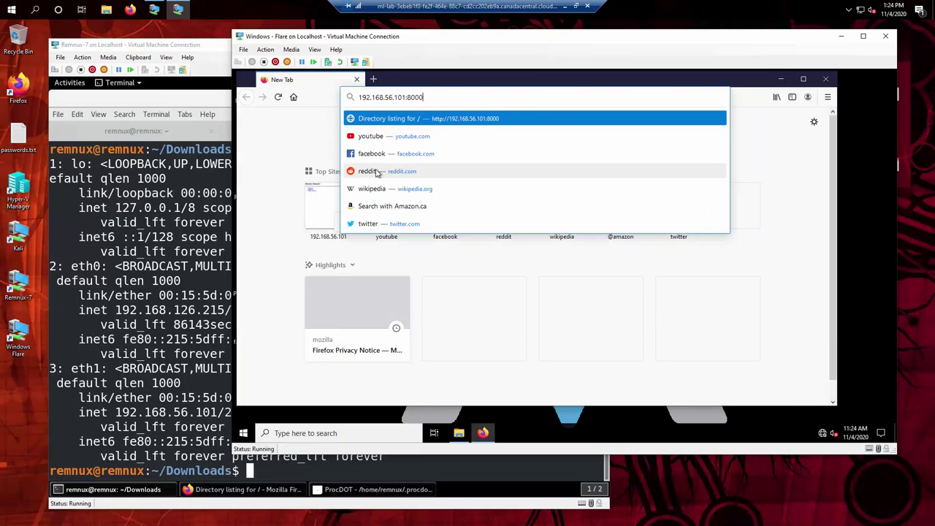
{"action": "key", "text": "BackSpace"}
{"action": "key", "text": "BackSpace"}
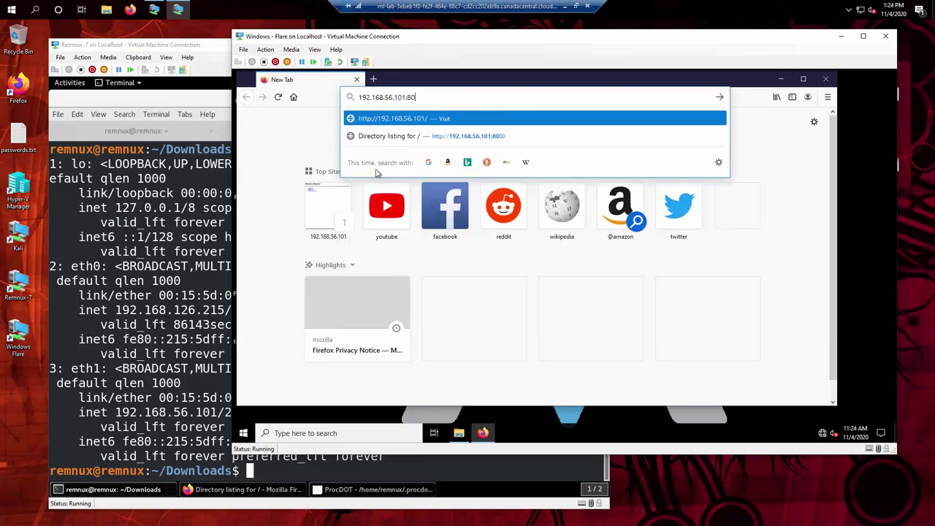
{"action": "key", "text": "Return"}
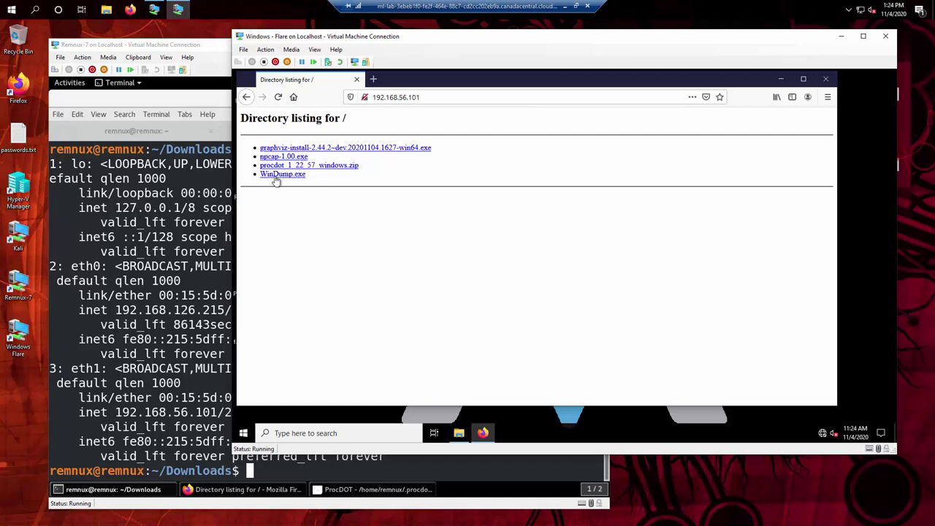
{"action": "left_click", "coordinate": [180, 309]}
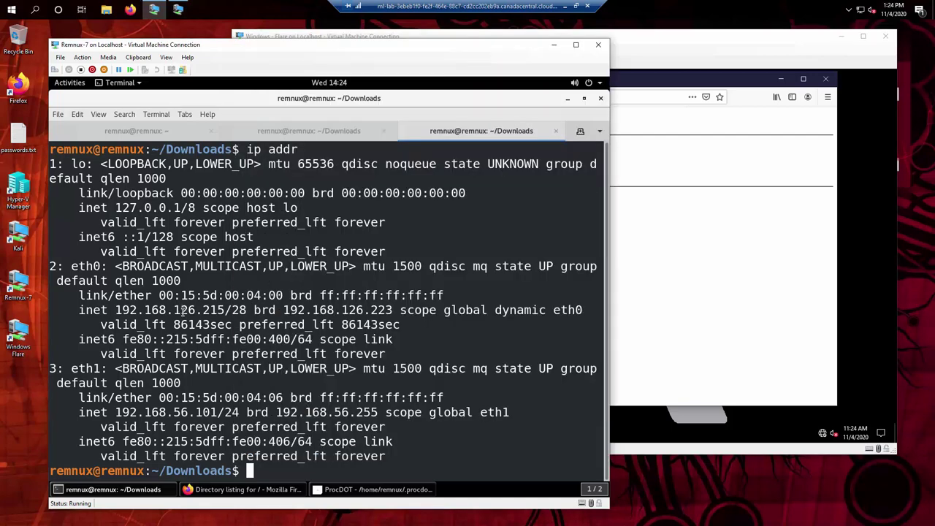
{"action": "left_click", "coordinate": [217, 493]}
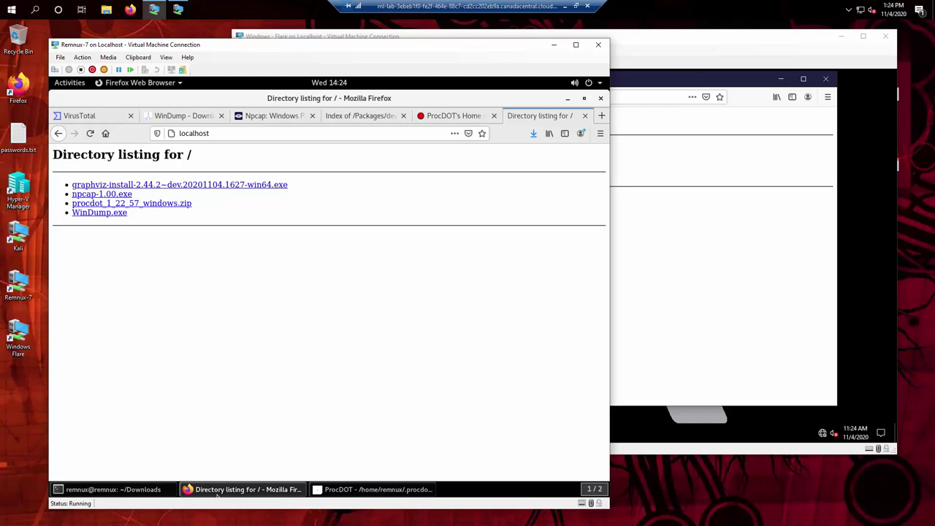
{"action": "left_click", "coordinate": [856, 314]}
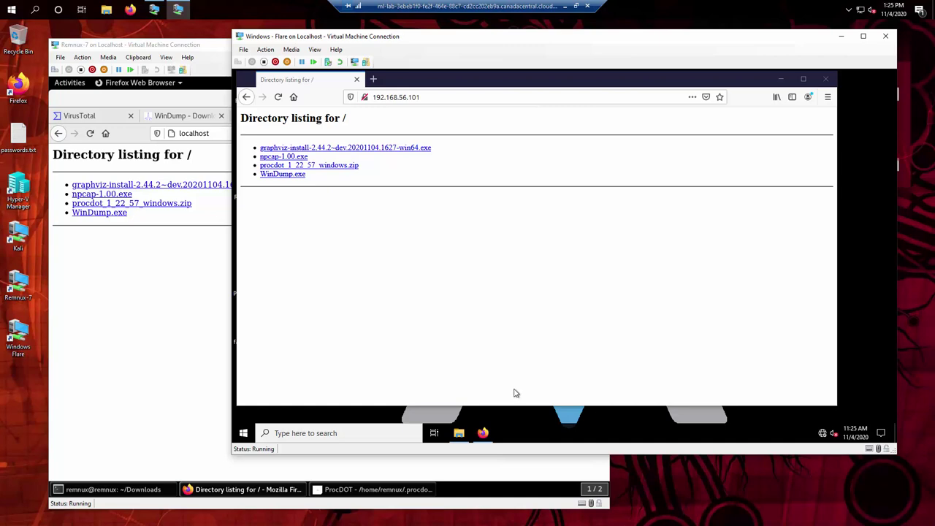
{"action": "mouse_move", "coordinate": [484, 434]}
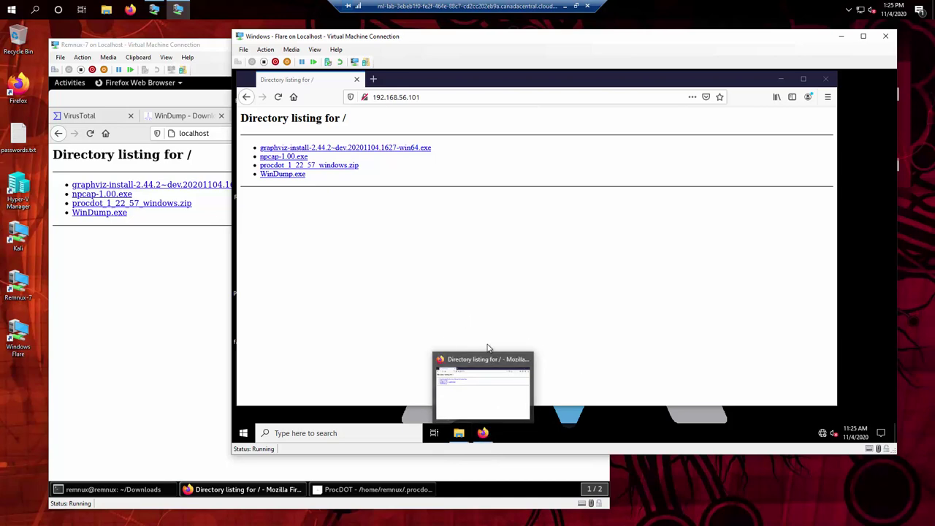
{"action": "left_click", "coordinate": [214, 401]}
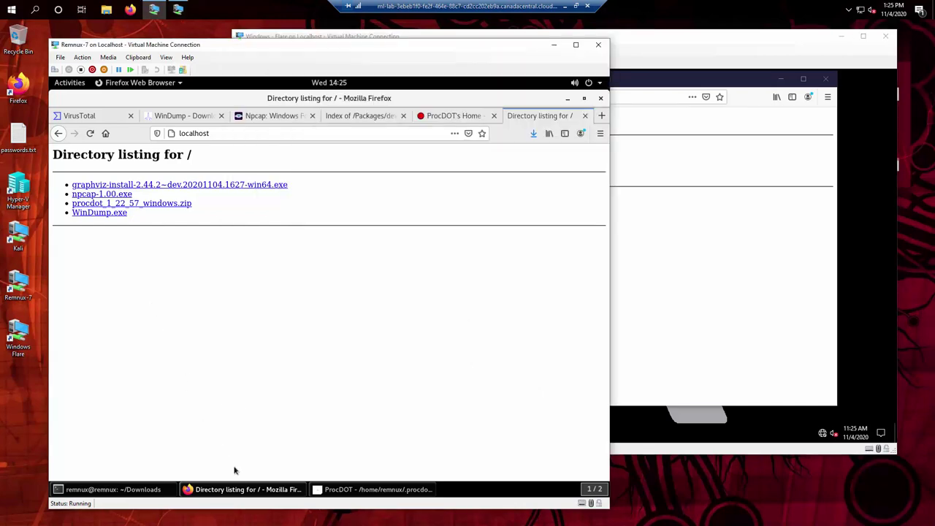
{"action": "left_click", "coordinate": [244, 490]}
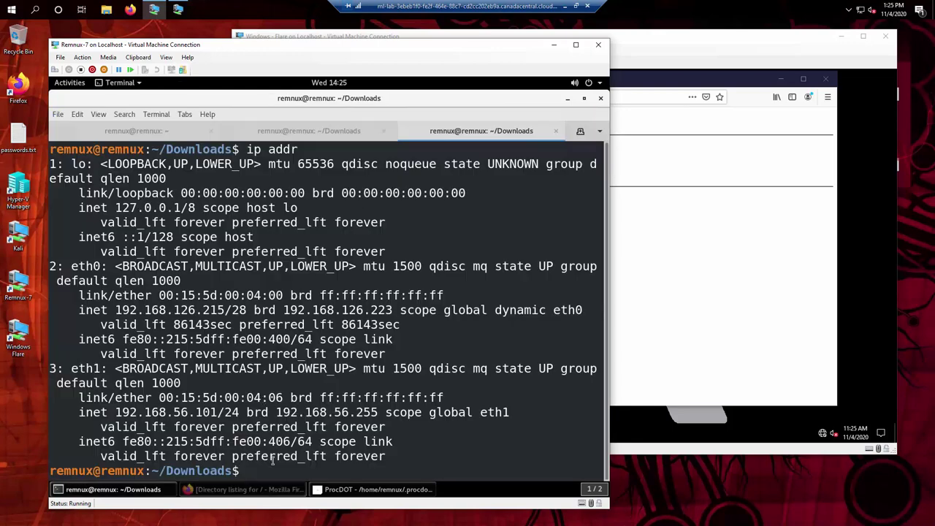
{"action": "left_click", "coordinate": [245, 490]}
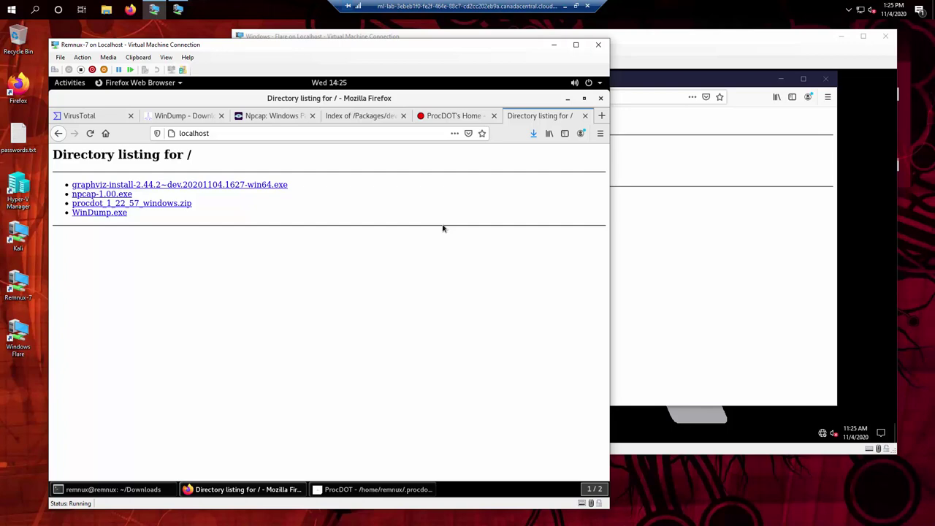
In the Windows - Flare VM, save graphviz-install-2.44.2~dev.20201104.1627-win64.exe from the directory listing to the Downloads folder
{"action": "left_click", "coordinate": [716, 256]}
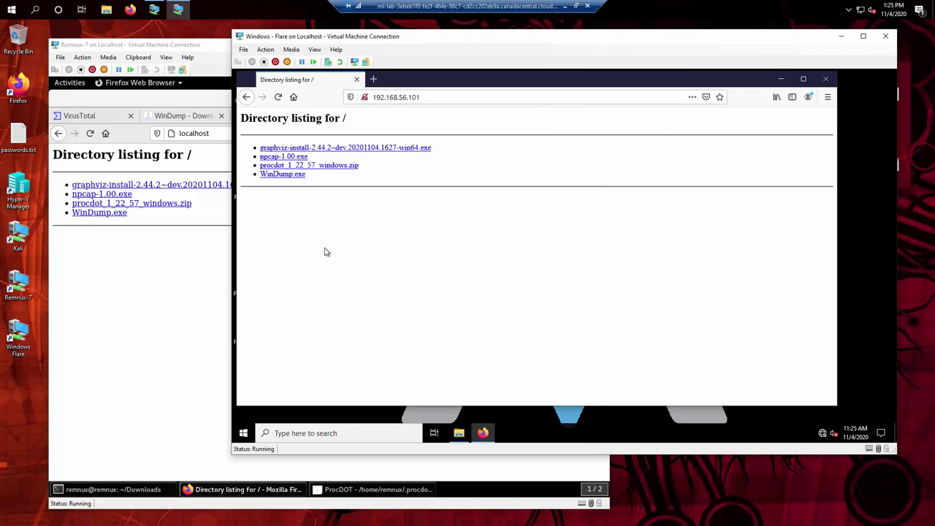
{"action": "right_click", "coordinate": [349, 150]}
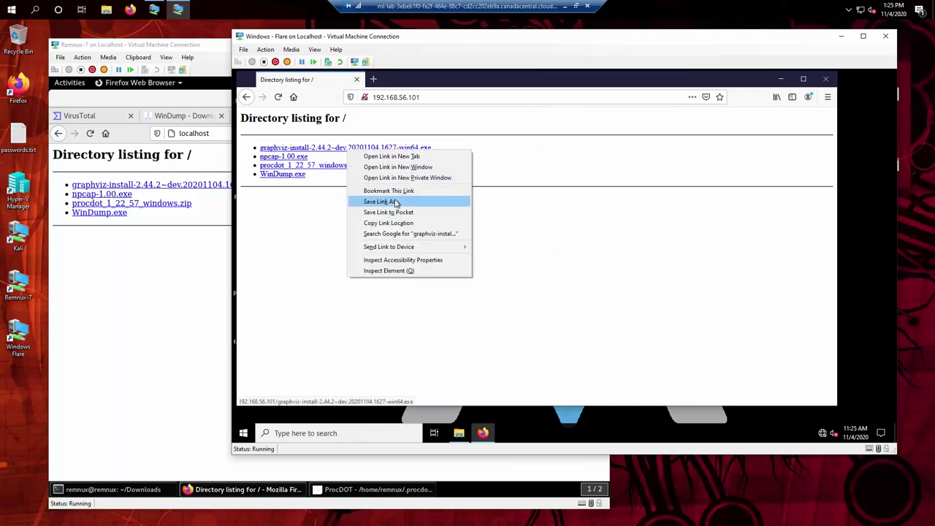
{"action": "left_click", "coordinate": [396, 202]}
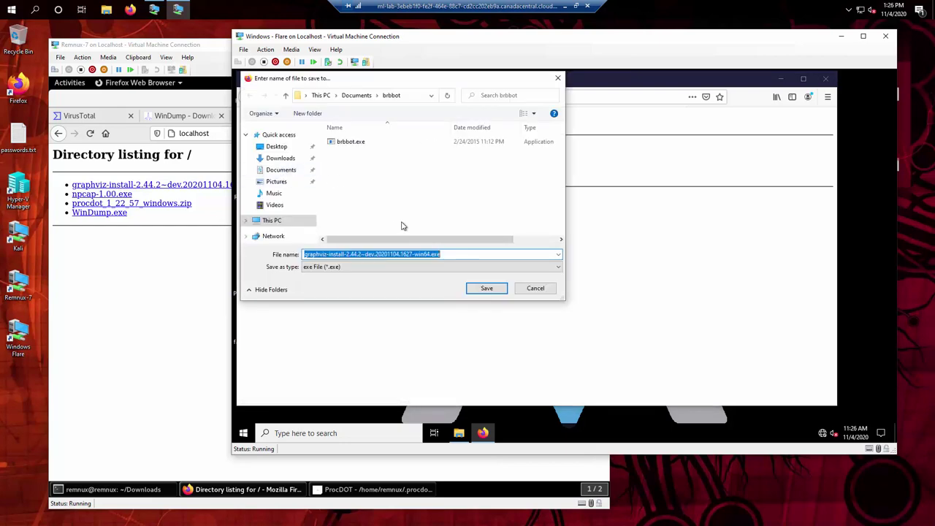
{"action": "left_click", "coordinate": [279, 158]}
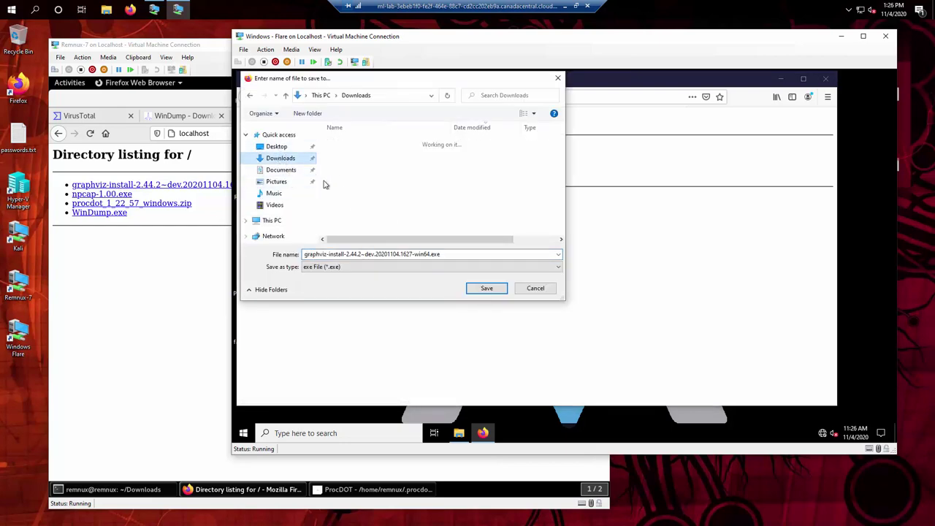
{"action": "left_click", "coordinate": [486, 288]}
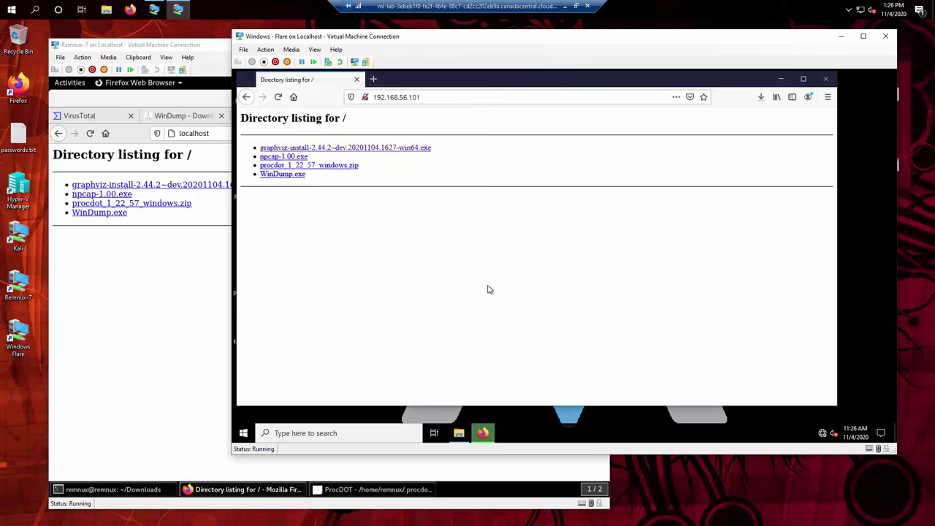
Save npcap-1.00.exe from the directory listing to the Downloads folder
{"action": "right_click", "coordinate": [291, 161]}
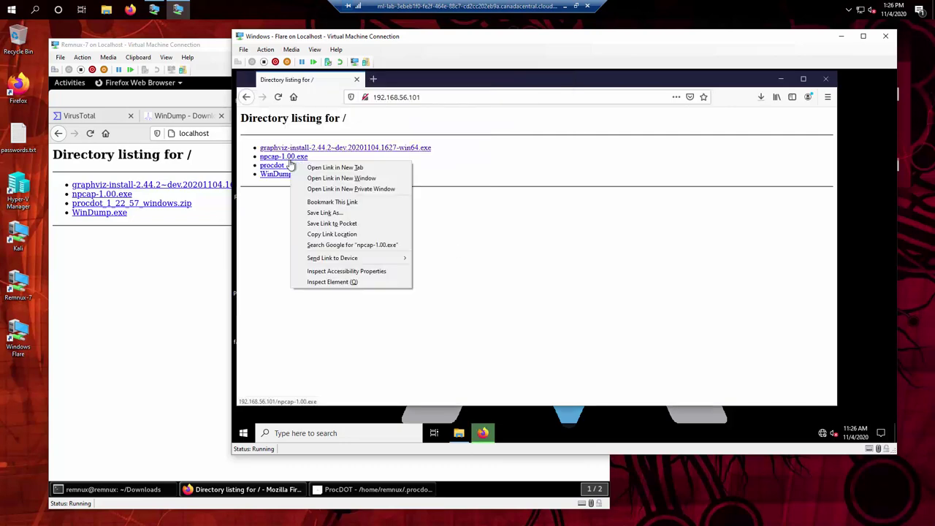
{"action": "left_click", "coordinate": [355, 213]}
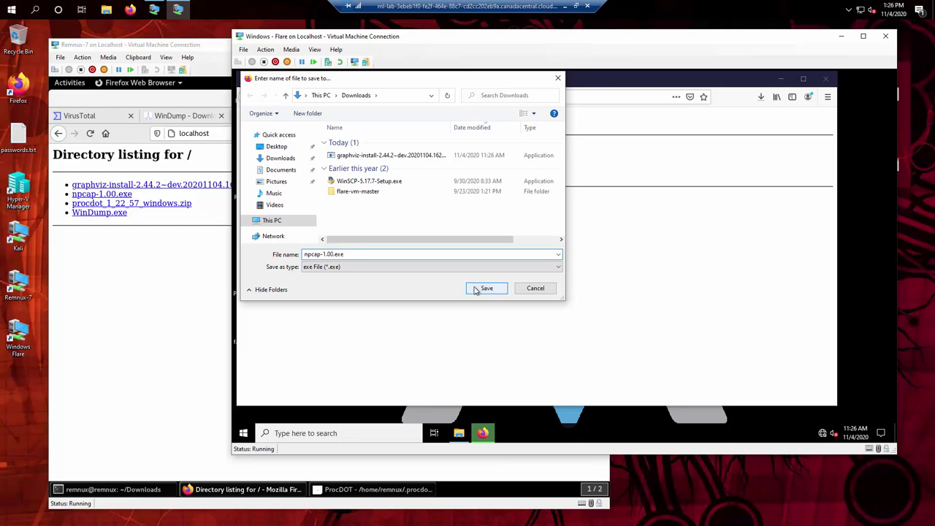
{"action": "left_click", "coordinate": [480, 288]}
Save procdot_1_22_57_windows.zip from the directory listing to the Downloads folder
{"action": "right_click", "coordinate": [346, 166]}
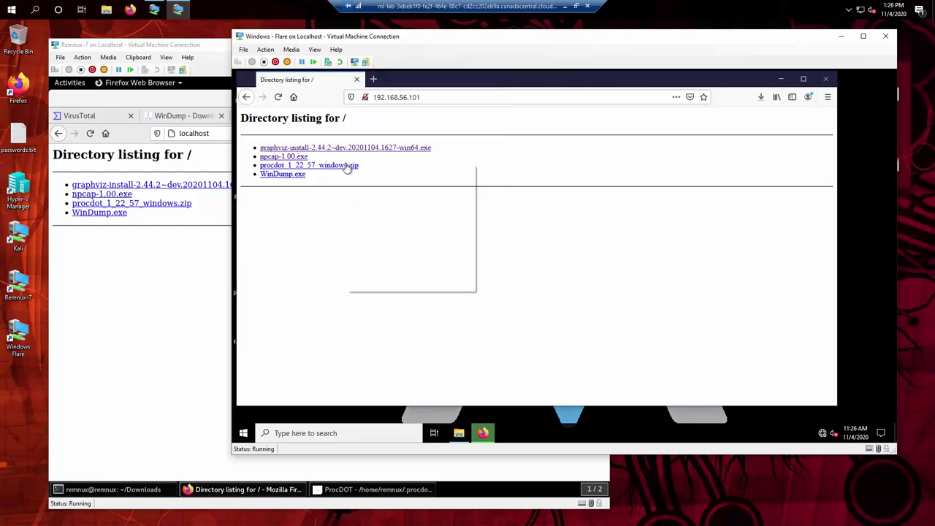
{"action": "right_click", "coordinate": [326, 172]}
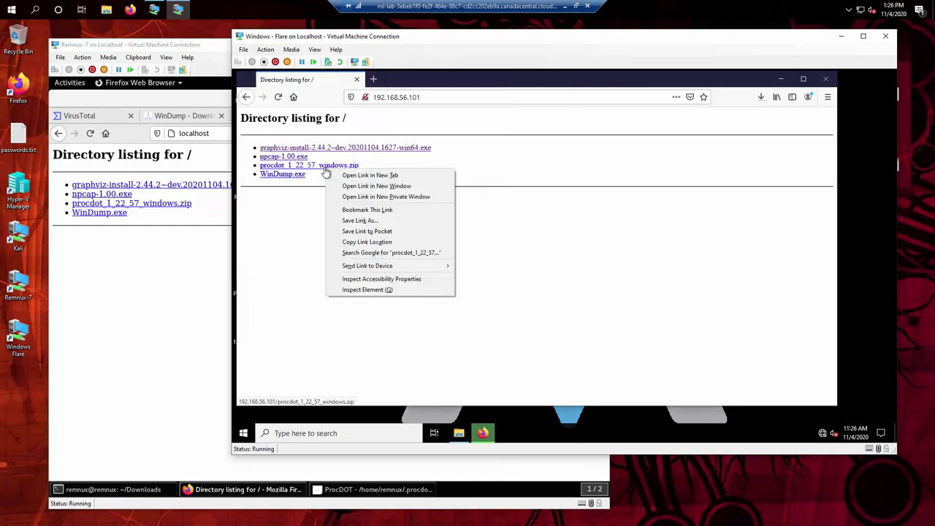
{"action": "left_click", "coordinate": [378, 221]}
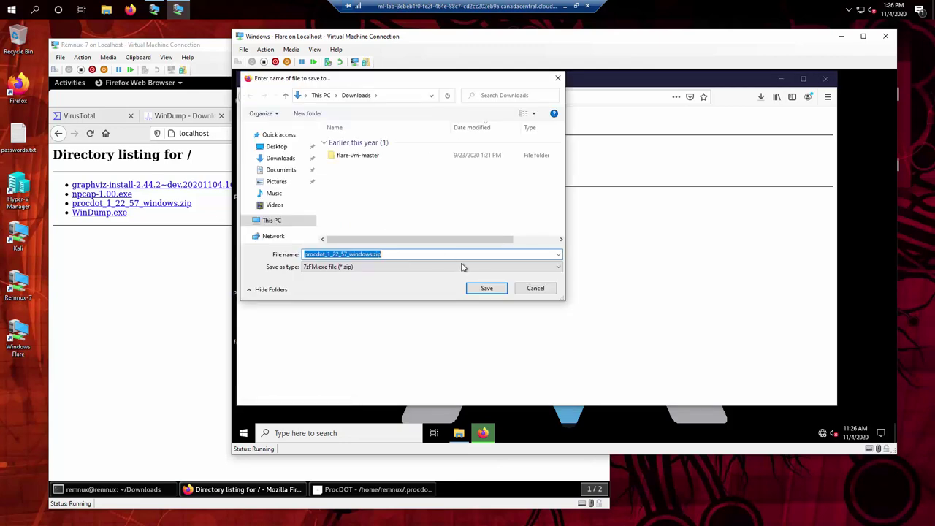
{"action": "left_click", "coordinate": [481, 288]}
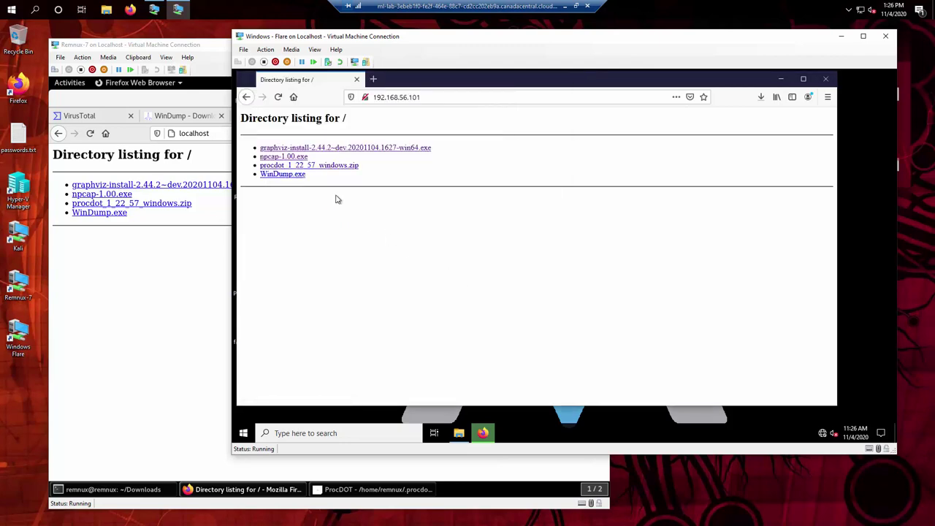
Save WinDump.exe from the directory listing to the Downloads folder
{"action": "right_click", "coordinate": [299, 176]}
{"action": "left_click", "coordinate": [363, 231]}
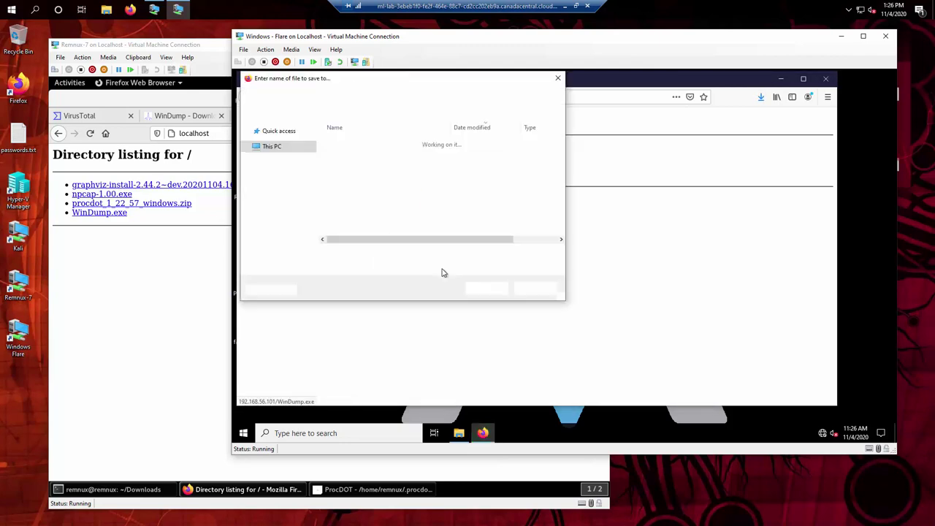
{"action": "left_click", "coordinate": [484, 290]}
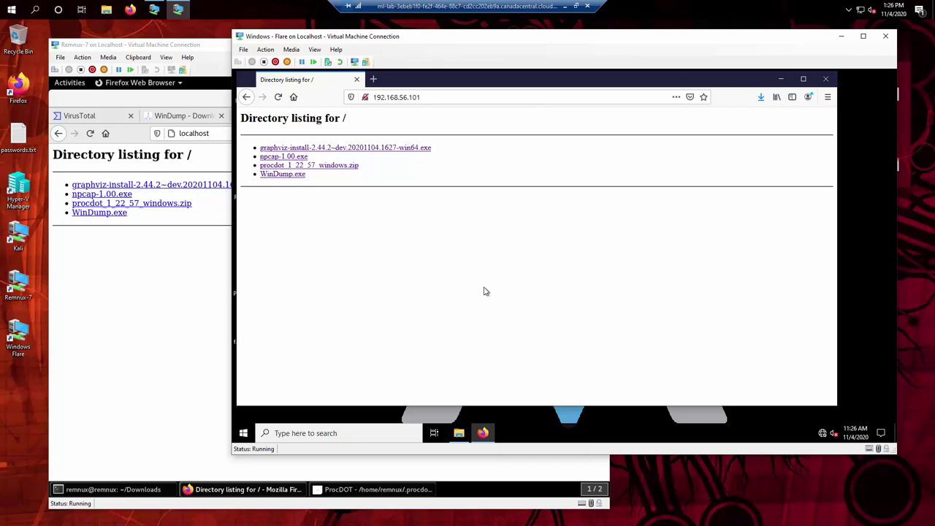
Run npcap-1.00.exe from the Downloads folder, allow it to make changes, accept the license and start installing with the default options
{"action": "left_click", "coordinate": [457, 434]}
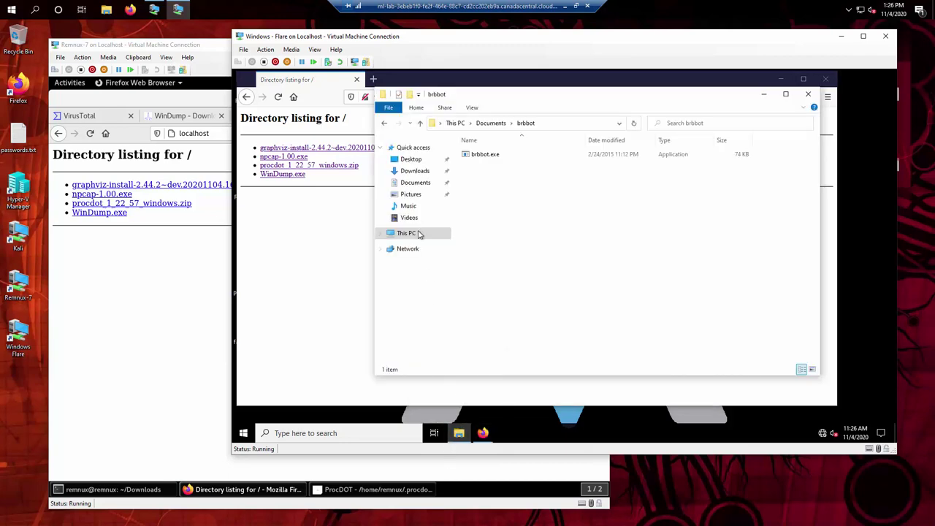
{"action": "left_click", "coordinate": [419, 173]}
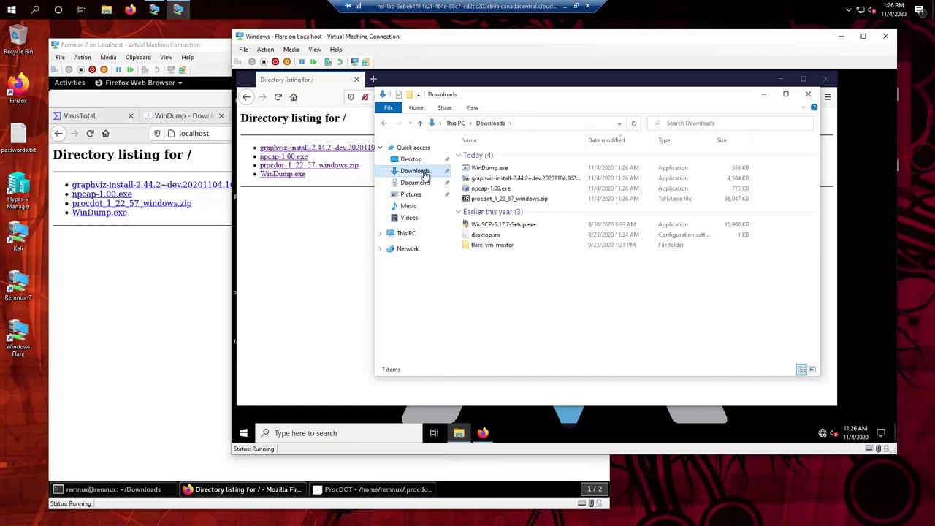
{"action": "double_click", "coordinate": [507, 189]}
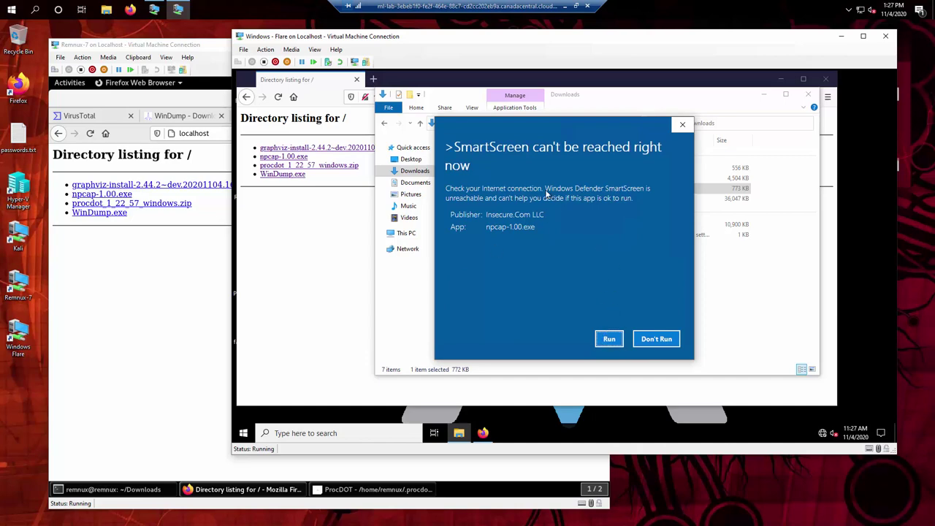
{"action": "left_click", "coordinate": [610, 340]}
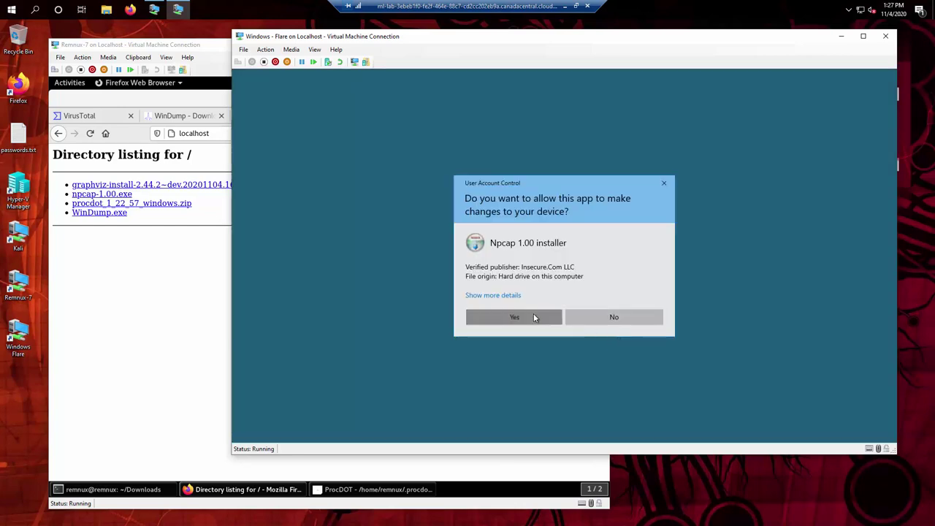
{"action": "left_click", "coordinate": [534, 317]}
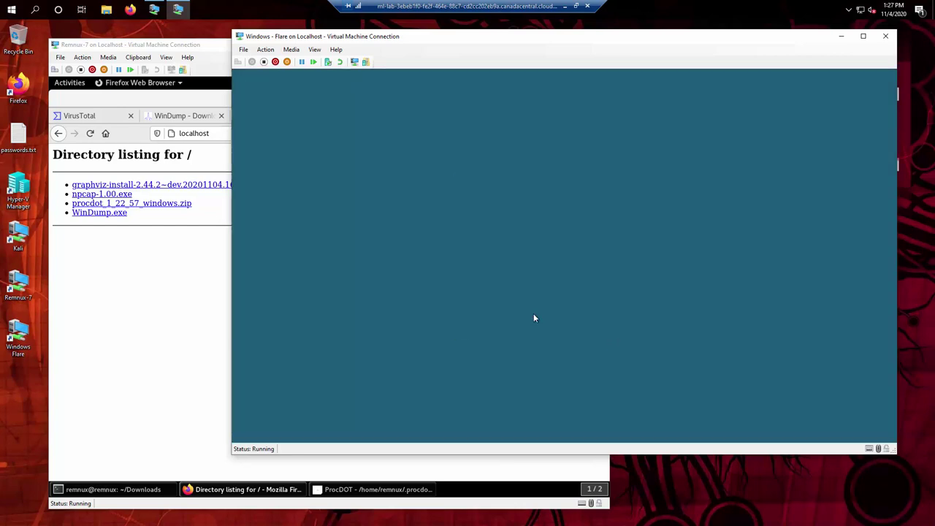
{"action": "left_click", "coordinate": [619, 329]}
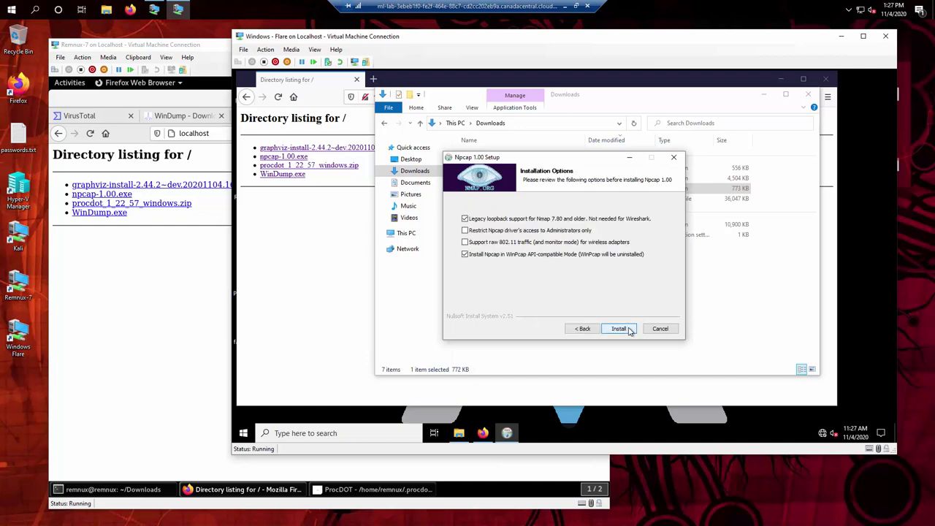
{"action": "left_click", "coordinate": [619, 329]}
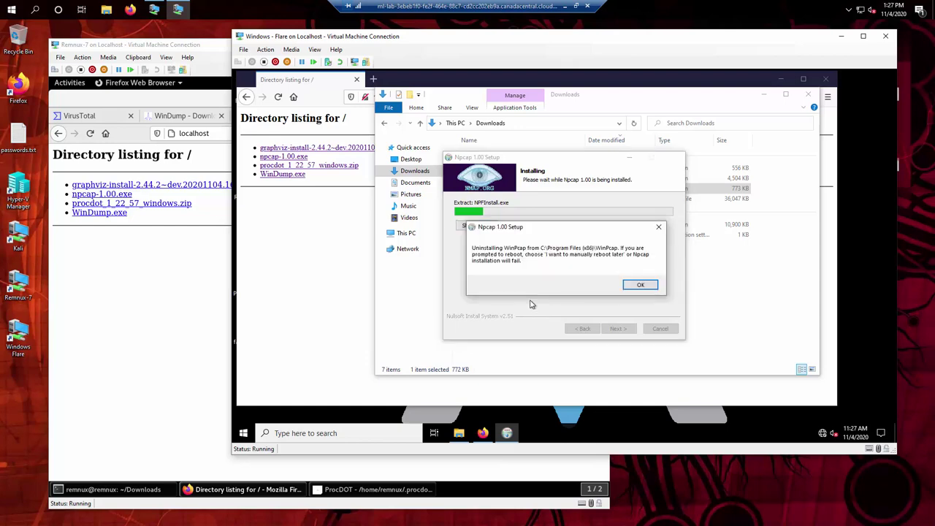
Uninstall WinPcap 4.1.3 as part of the Npcap setup and complete the Npcap 1.00 installation
{"action": "left_click", "coordinate": [639, 285]}
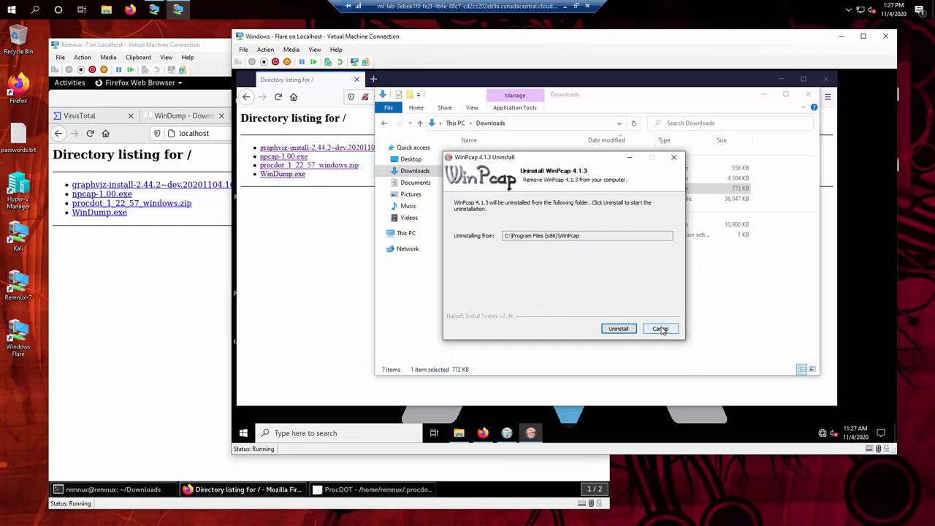
{"action": "left_click", "coordinate": [618, 329]}
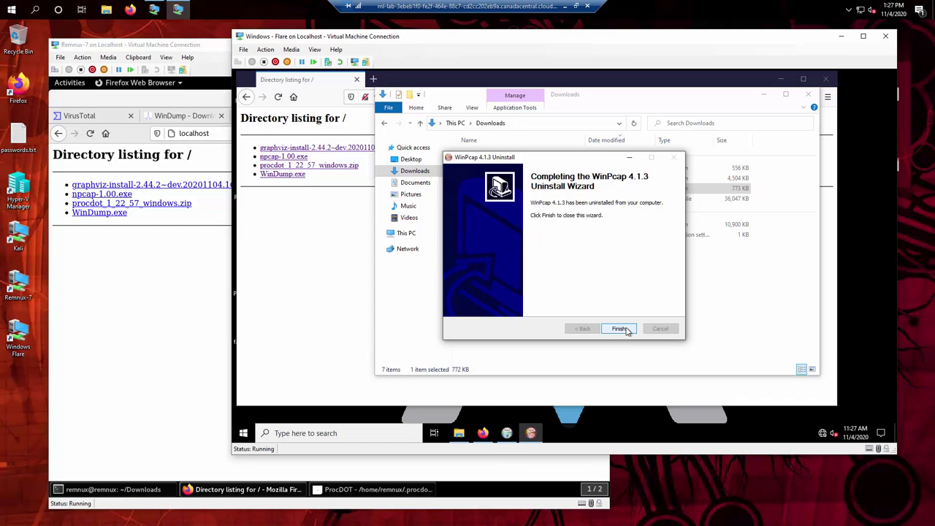
{"action": "left_click", "coordinate": [619, 328]}
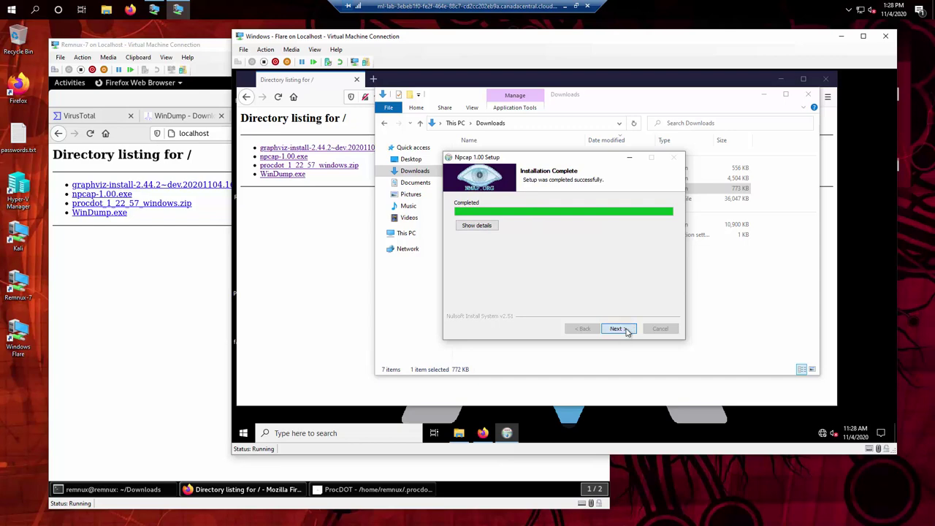
{"action": "left_click", "coordinate": [624, 330]}
{"action": "left_click", "coordinate": [618, 330]}
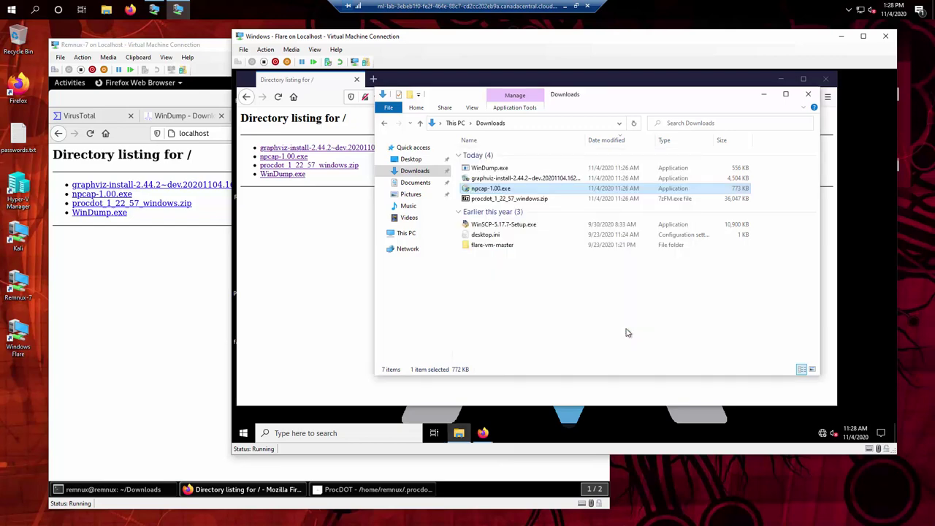
Run the Graphviz installer from the Downloads folder, allow it to make changes and accept its license agreement
{"action": "left_click", "coordinate": [567, 178]}
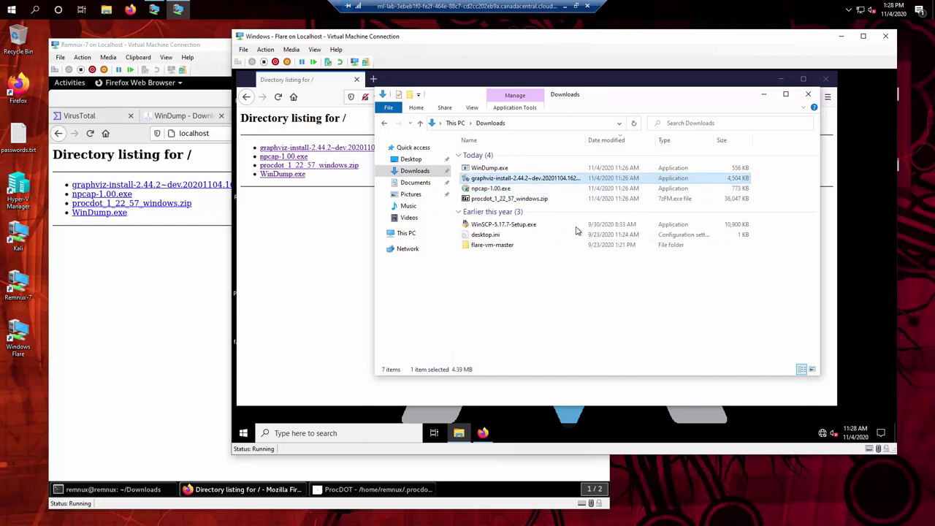
{"action": "double_click", "coordinate": [530, 183]}
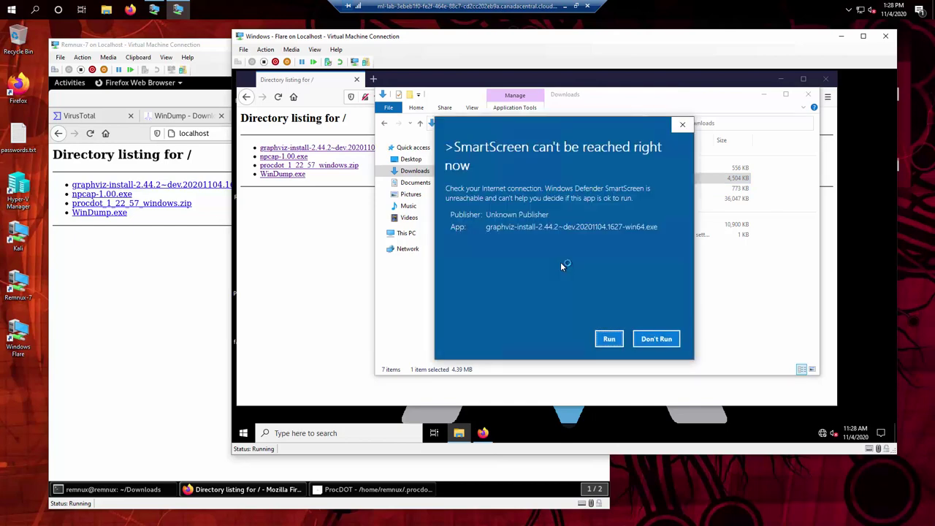
{"action": "left_click", "coordinate": [610, 339]}
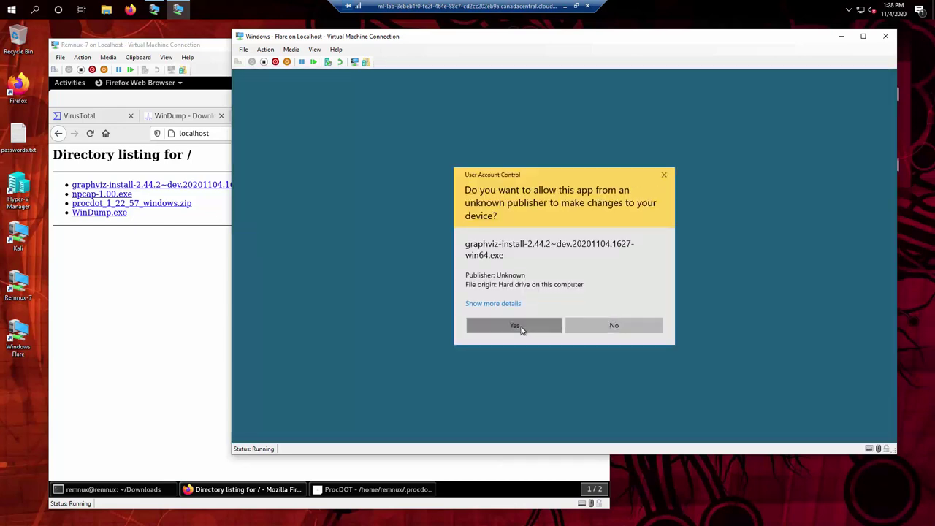
{"action": "left_click", "coordinate": [522, 328]}
{"action": "left_click", "coordinate": [627, 330]}
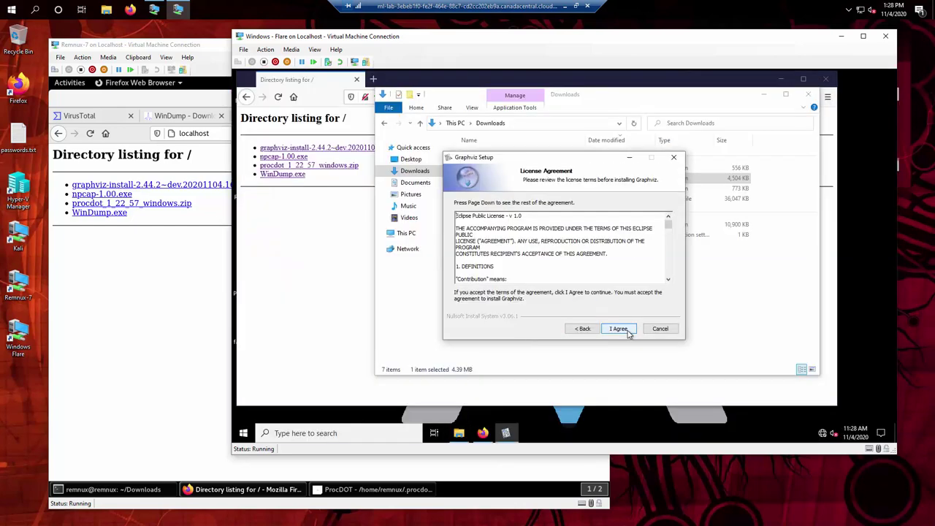
{"action": "left_click", "coordinate": [627, 331]}
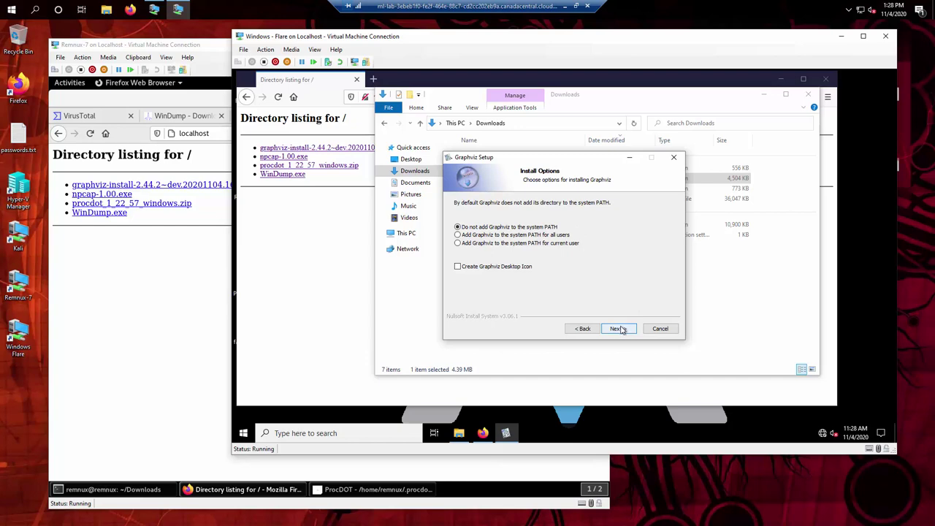
Install Graphviz without adding it to the system PATH, keeping the default destination and the Graphviz Start Menu folder, and finish the setup
{"action": "left_click", "coordinate": [544, 243]}
{"action": "left_click", "coordinate": [621, 331]}
{"action": "left_click", "coordinate": [527, 228]}
{"action": "left_click", "coordinate": [524, 244]}
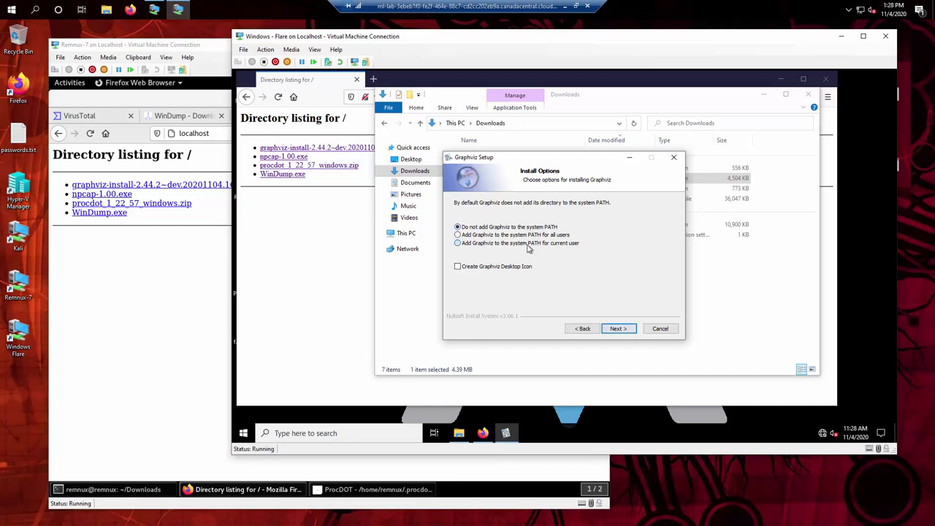
{"action": "left_click", "coordinate": [619, 329]}
{"action": "left_click", "coordinate": [618, 329]}
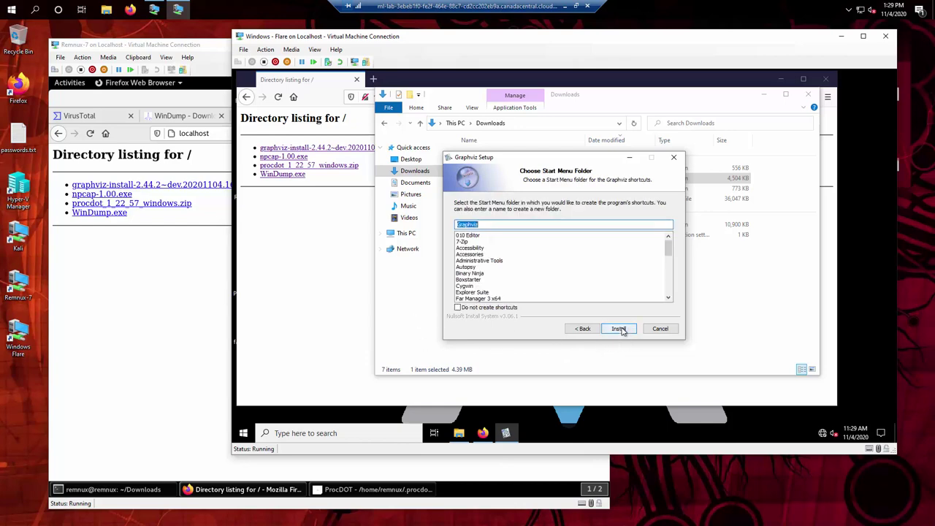
{"action": "left_click", "coordinate": [606, 329]}
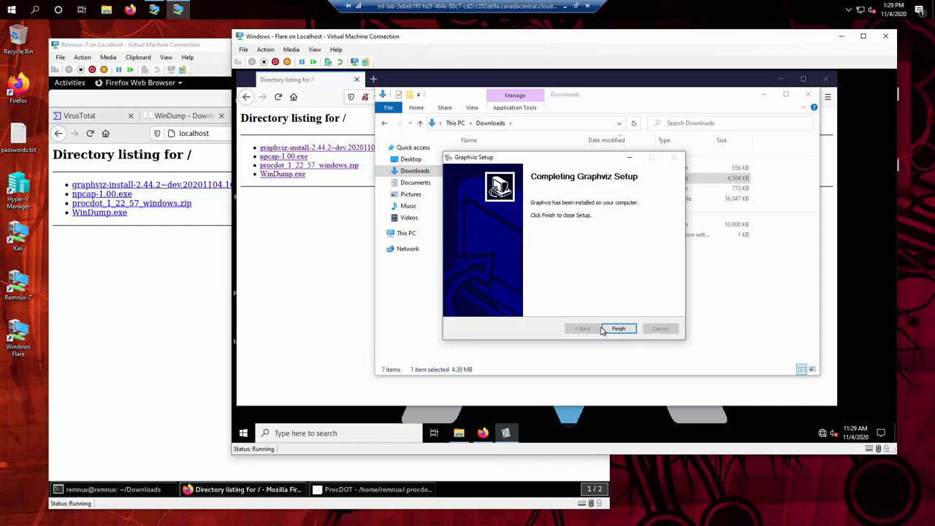
{"action": "left_click", "coordinate": [618, 329]}
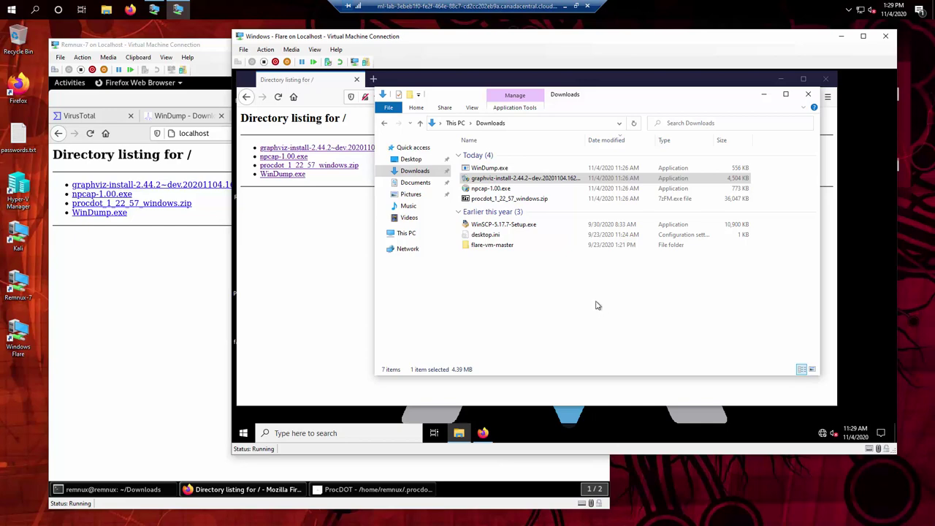
Open procdot_1_22_57_windows.zip in 7-Zip, view its win64 folder and return to the archive root
{"action": "double_click", "coordinate": [515, 199]}
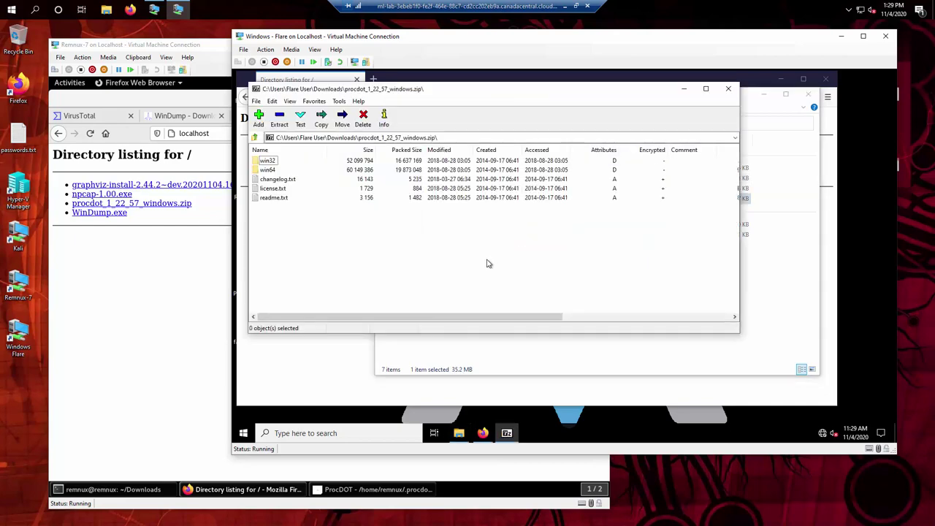
{"action": "left_click", "coordinate": [268, 170]}
{"action": "double_click", "coordinate": [269, 170]}
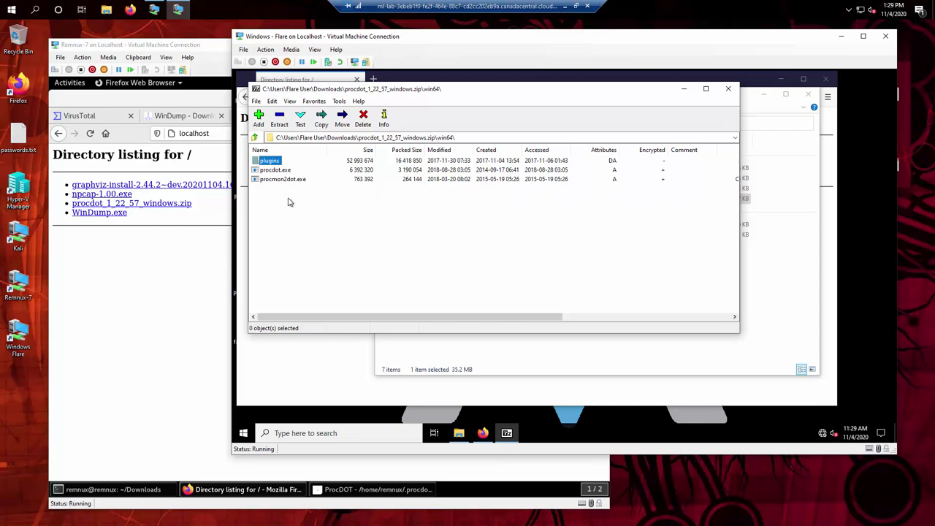
{"action": "left_click", "coordinate": [256, 139]}
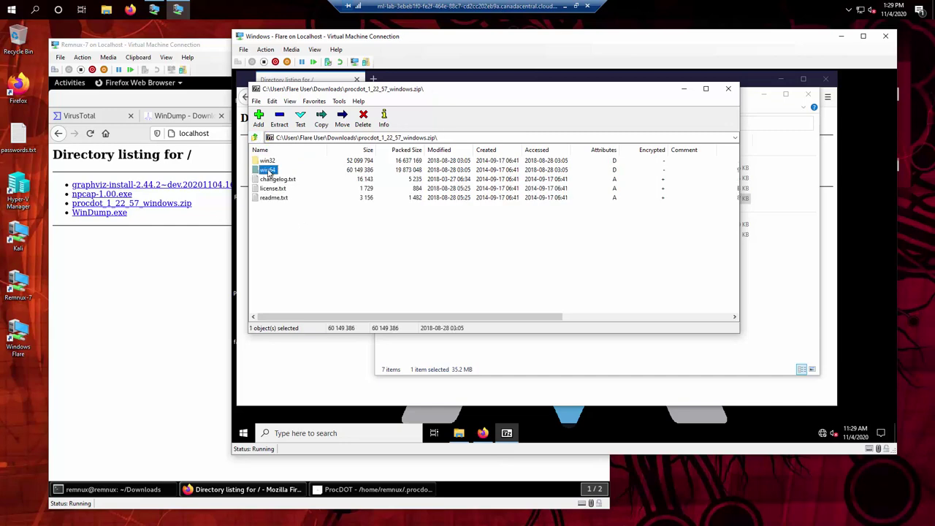
{"action": "left_click_drag", "start_coordinate": [613, 167], "coordinate": [563, 175]}
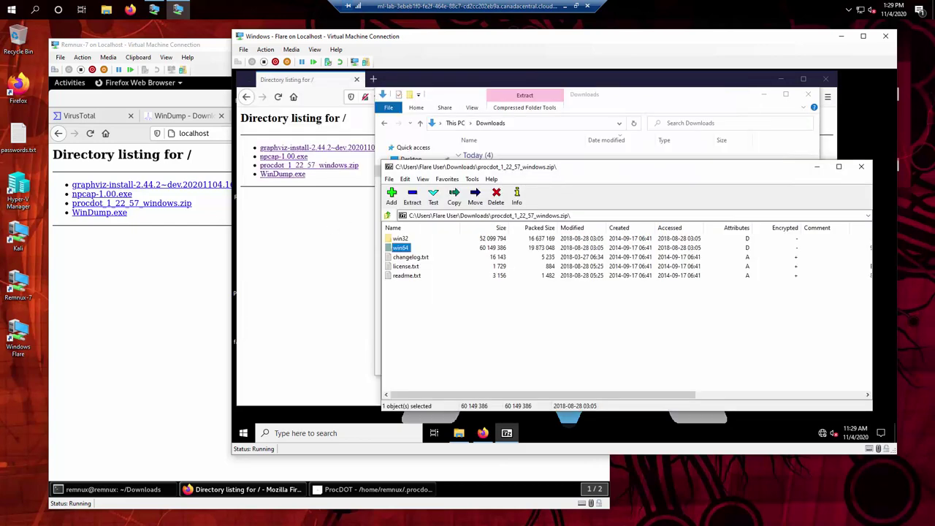
Switch to the Remnux-7 VM and enlarge the ProcDOT download page to read the password for the Windows ZIP
{"action": "left_click", "coordinate": [143, 279]}
{"action": "left_click", "coordinate": [476, 114]}
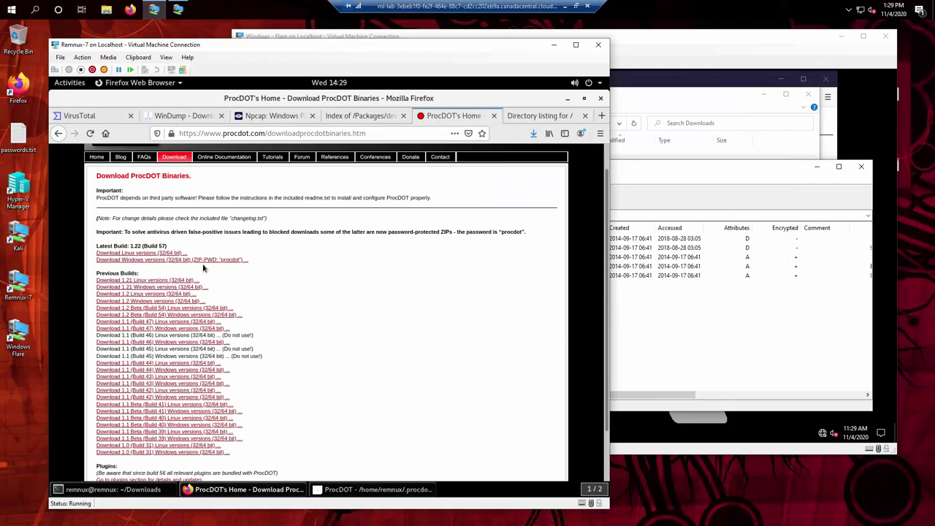
{"action": "key", "text": "ctrl+plus"}
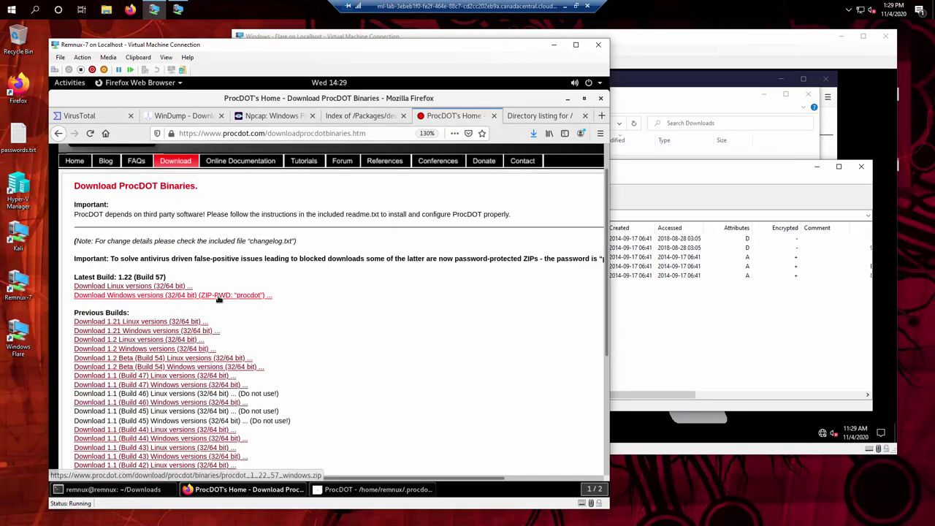
{"action": "key", "text": "ctrl+plus"}
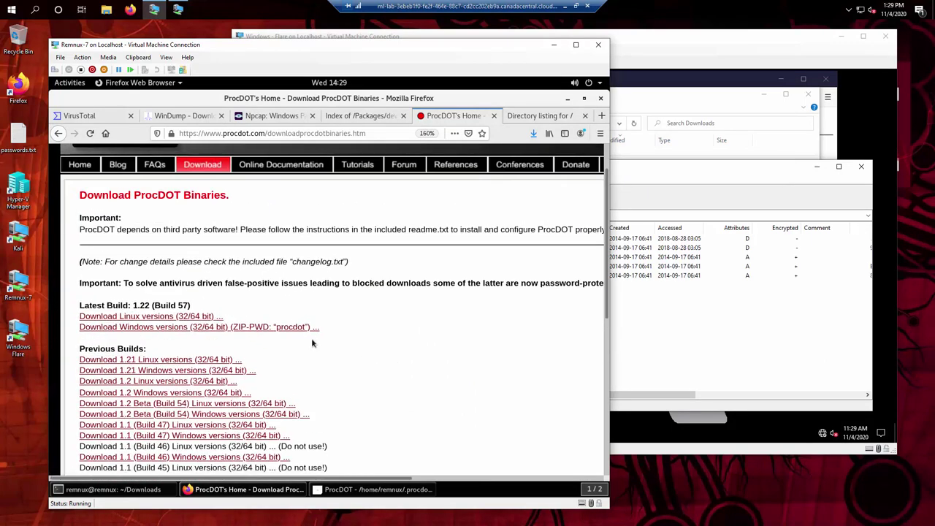
Back in the Windows - Flare VM, examine the archive's win32 and win64 folders and return to the Downloads folder window
{"action": "left_click", "coordinate": [693, 218]}
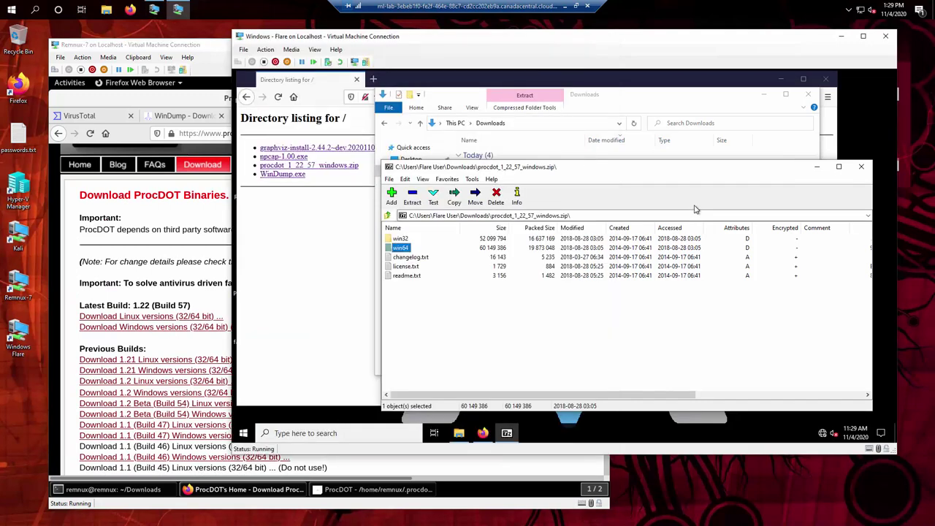
{"action": "left_click", "coordinate": [403, 247]}
{"action": "double_click", "coordinate": [402, 239]}
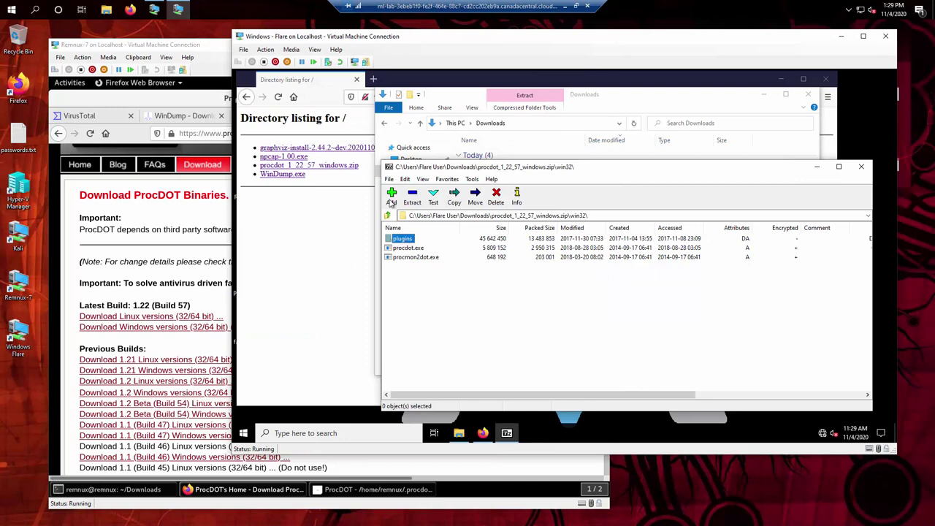
{"action": "left_click", "coordinate": [388, 216]}
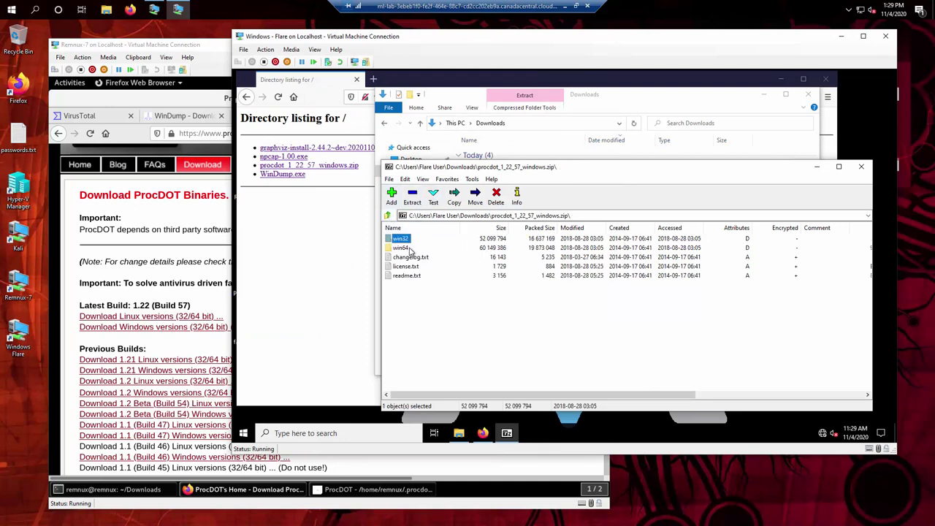
{"action": "double_click", "coordinate": [408, 248]}
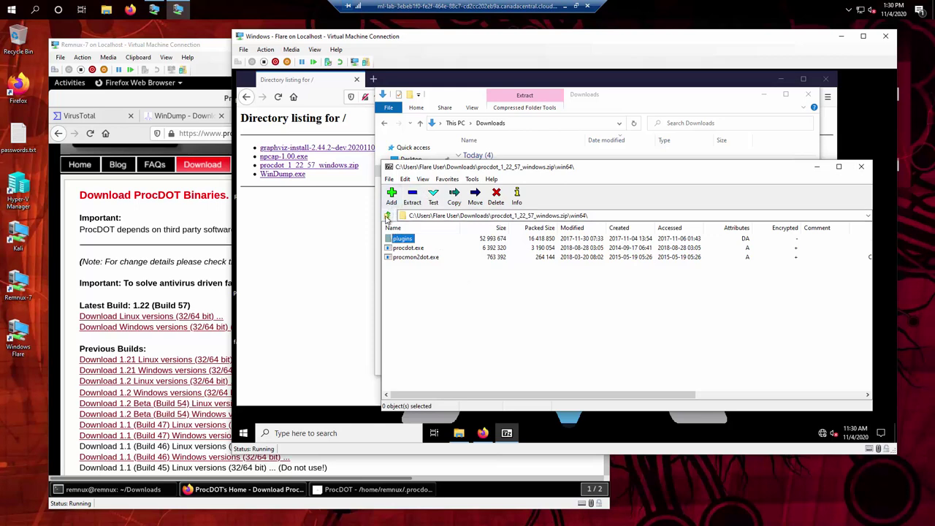
{"action": "left_click", "coordinate": [388, 215]}
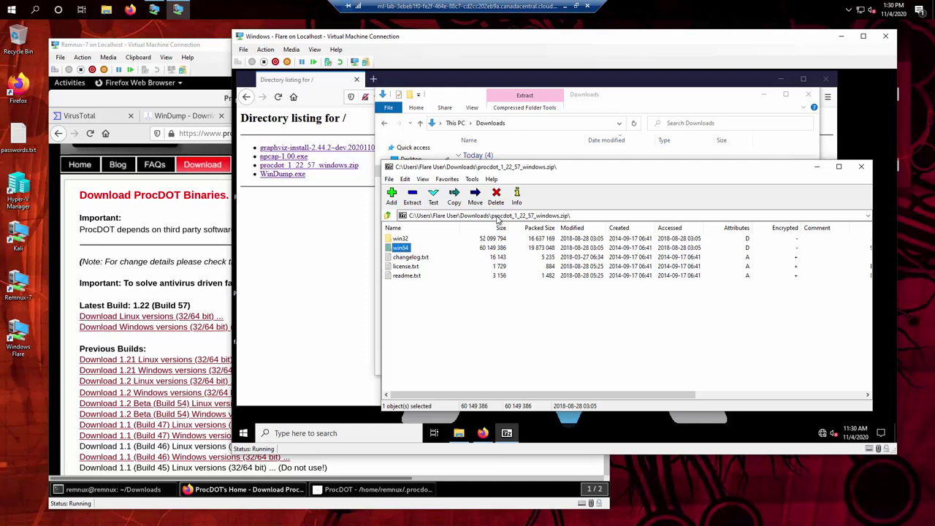
{"action": "left_click", "coordinate": [667, 109]}
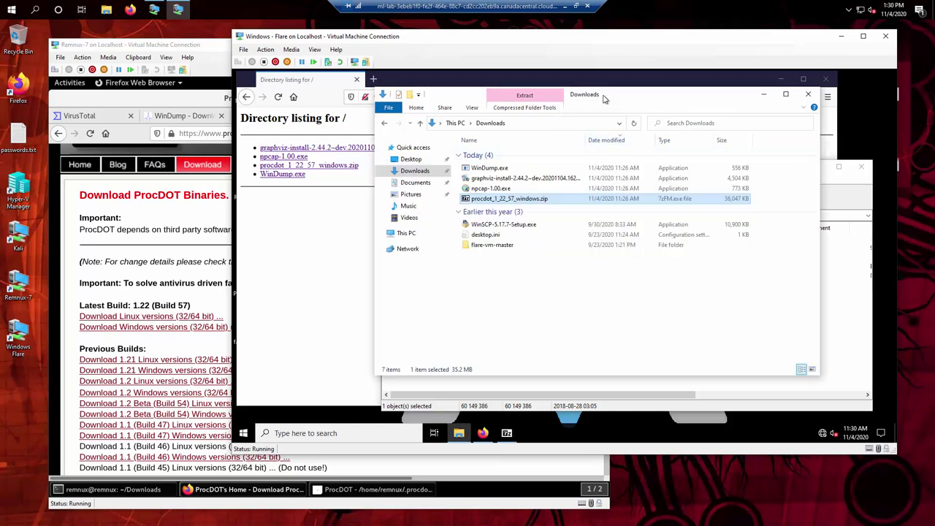
Open the Program Files folder on Local Disk (C:) in File Explorer
{"action": "left_click_drag", "start_coordinate": [622, 101], "coordinate": [557, 115]}
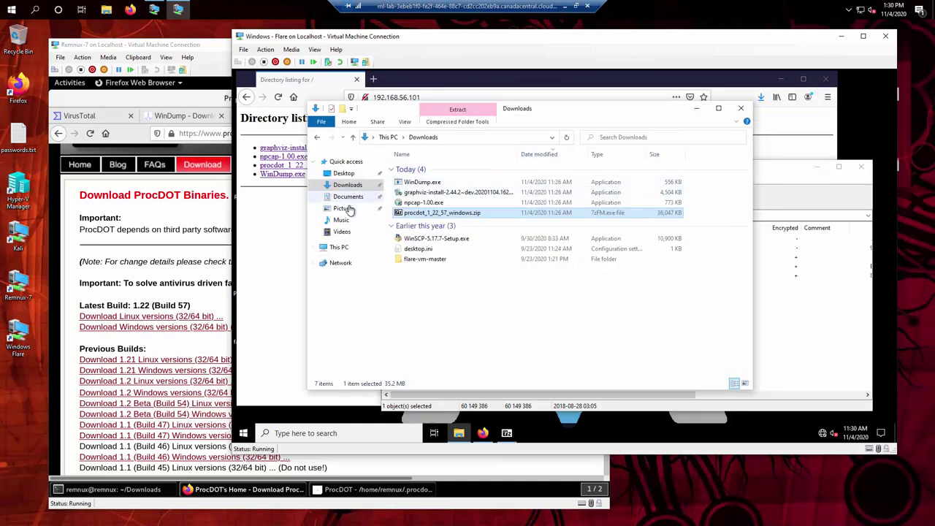
{"action": "left_click", "coordinate": [351, 248]}
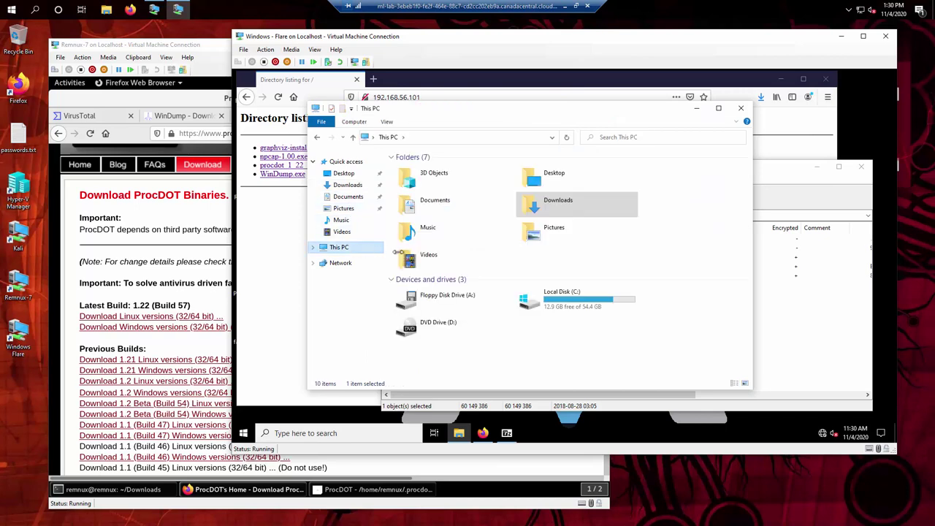
{"action": "double_click", "coordinate": [589, 306]}
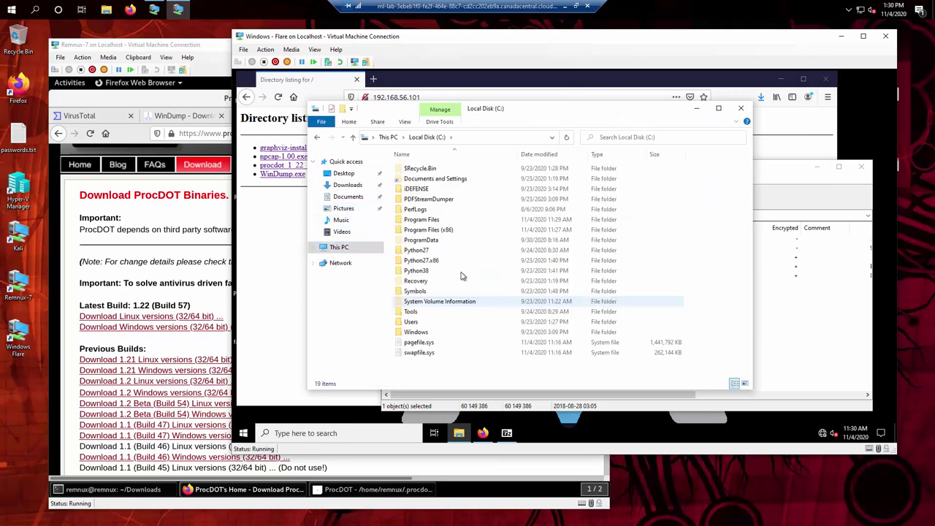
{"action": "double_click", "coordinate": [428, 220]}
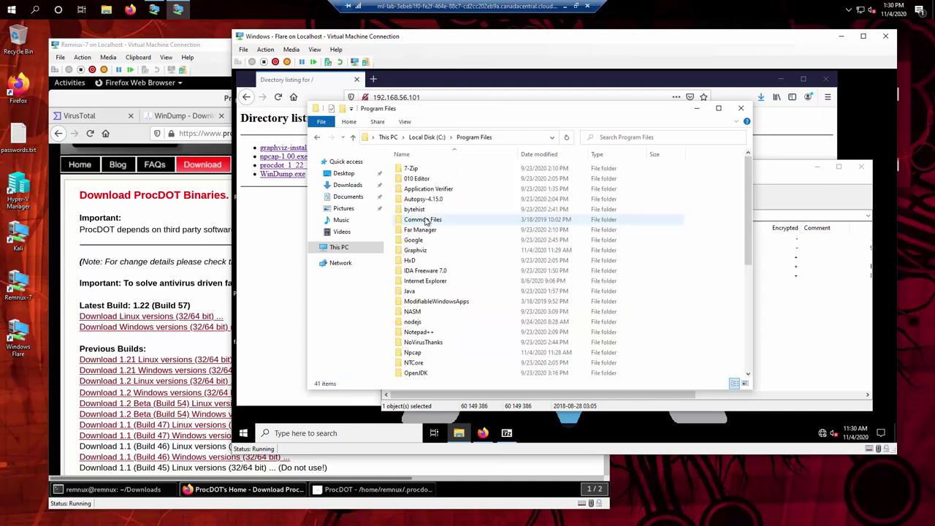
Narrow the procdot_1_22_57_windows.zip archive window and place it so the Program Files folder list stays visible beside it
{"action": "left_click", "coordinate": [796, 170]}
{"action": "left_click_drag", "start_coordinate": [503, 169], "coordinate": [565, 165]}
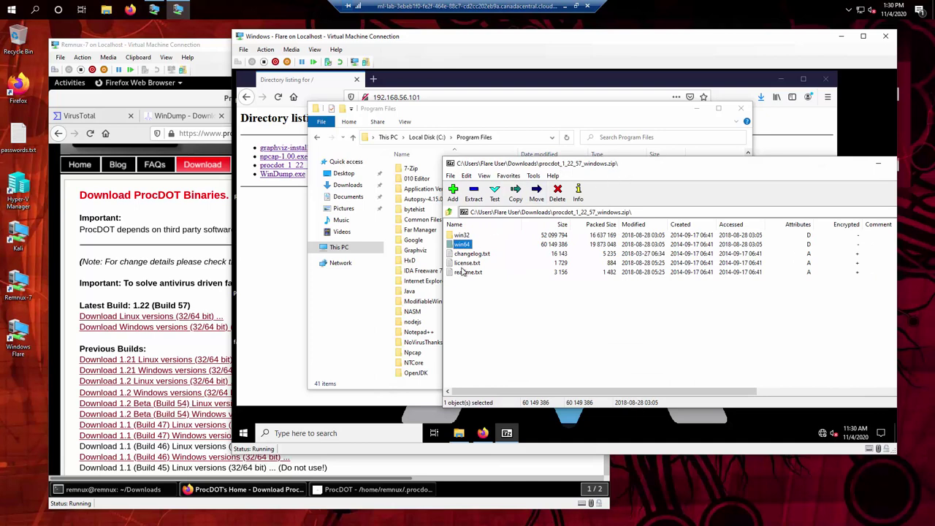
{"action": "left_click_drag", "start_coordinate": [443, 328], "coordinate": [597, 327]}
{"action": "left_click_drag", "start_coordinate": [793, 166], "coordinate": [731, 170]}
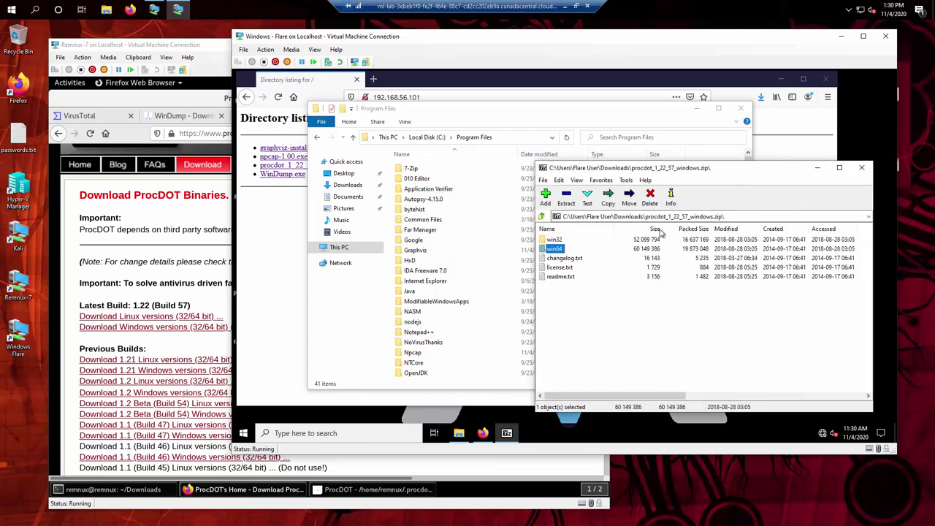
{"action": "scroll", "coordinate": [478, 274], "scroll_direction": "down", "scroll_amount": 7}
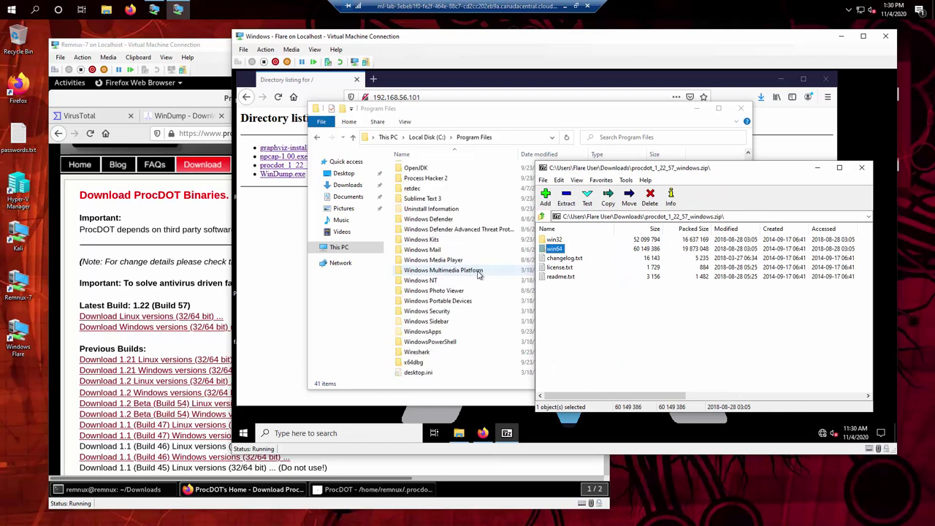
Extract the archive's win64 folder into Program Files, entering the ZIP password and granting administrator permission for the copy
{"action": "left_click_drag", "start_coordinate": [560, 252], "coordinate": [706, 254]}
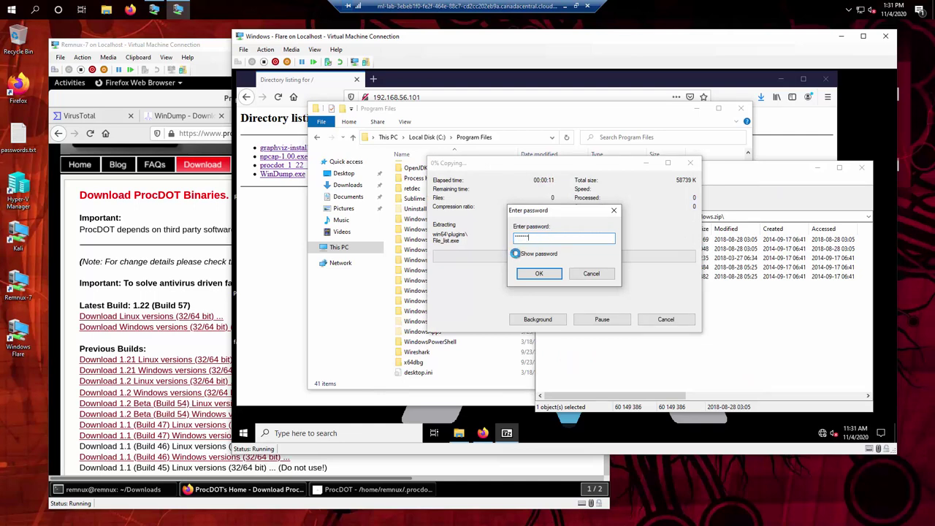
{"action": "left_click", "coordinate": [539, 255]}
{"action": "left_click", "coordinate": [538, 273]}
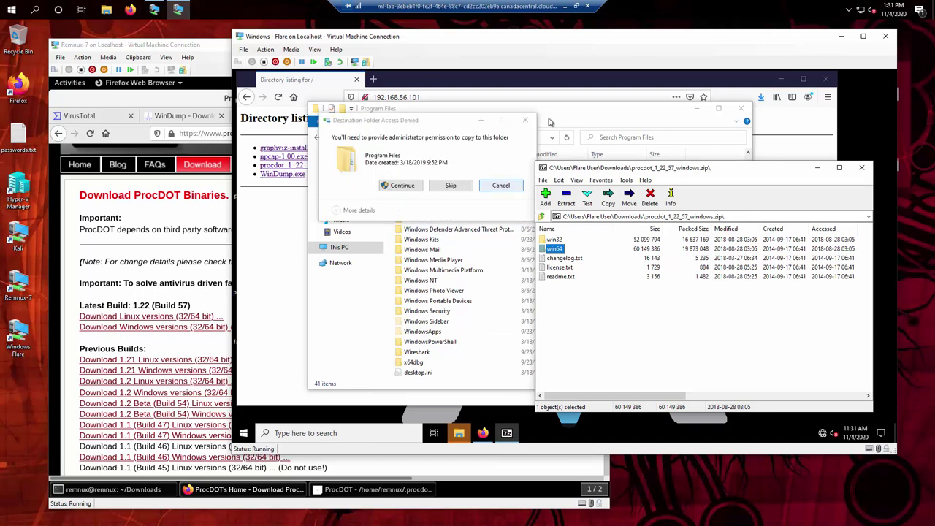
{"action": "left_click", "coordinate": [441, 138]}
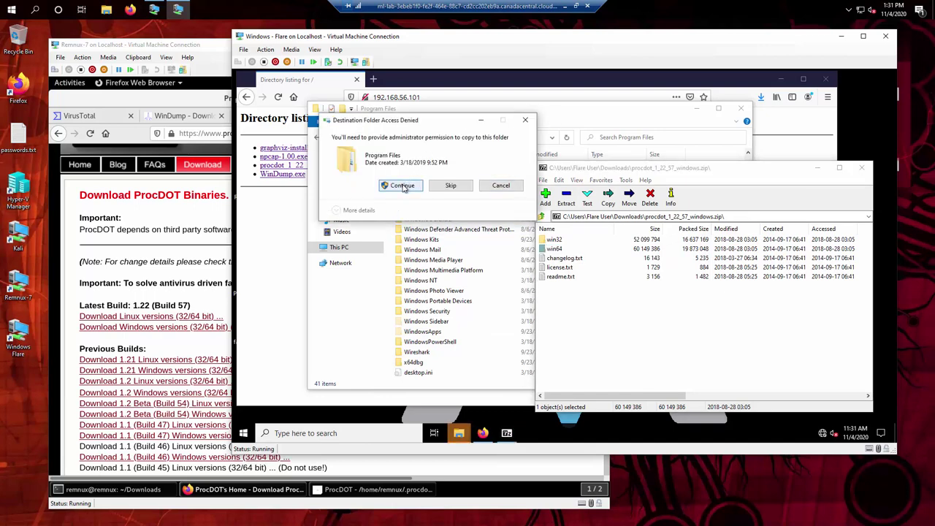
{"action": "left_click", "coordinate": [401, 186]}
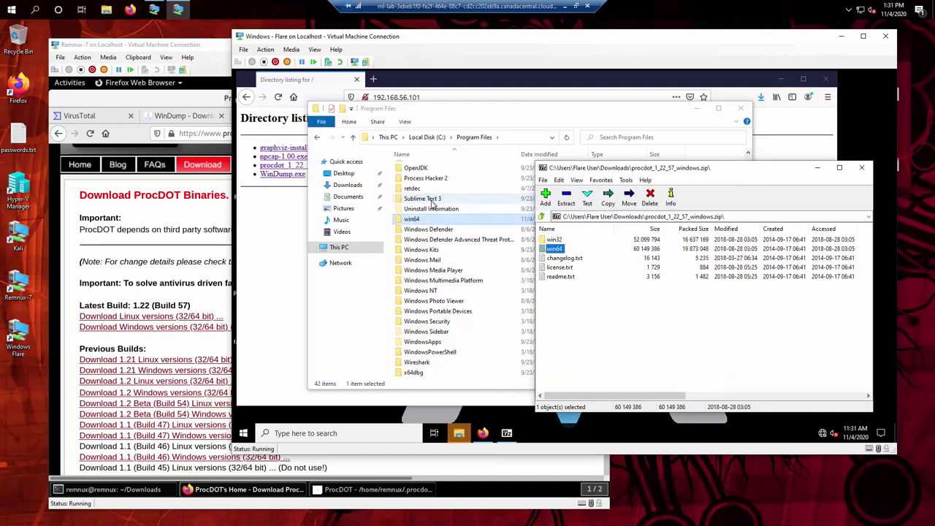
Rename the extracted win64 folder in Program Files to procdot, granting administrator permission
{"action": "left_click", "coordinate": [619, 119]}
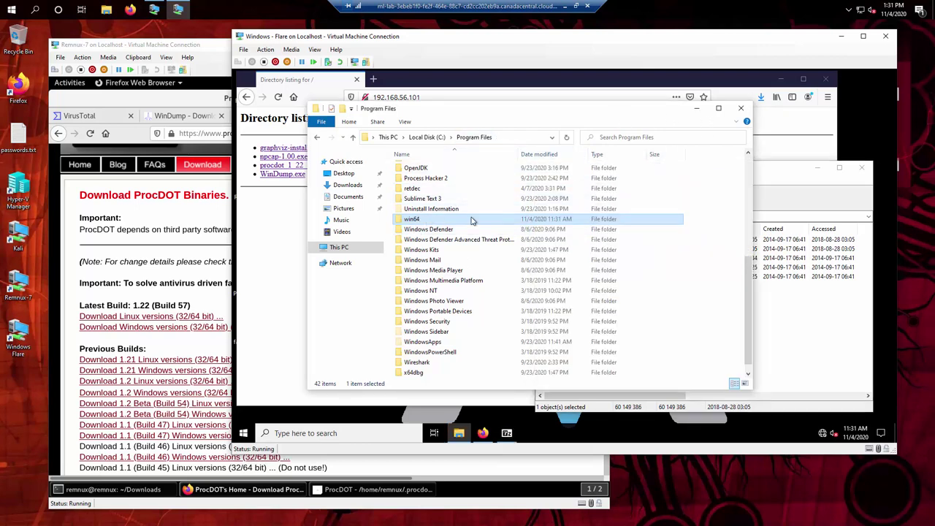
{"action": "left_click", "coordinate": [788, 184]}
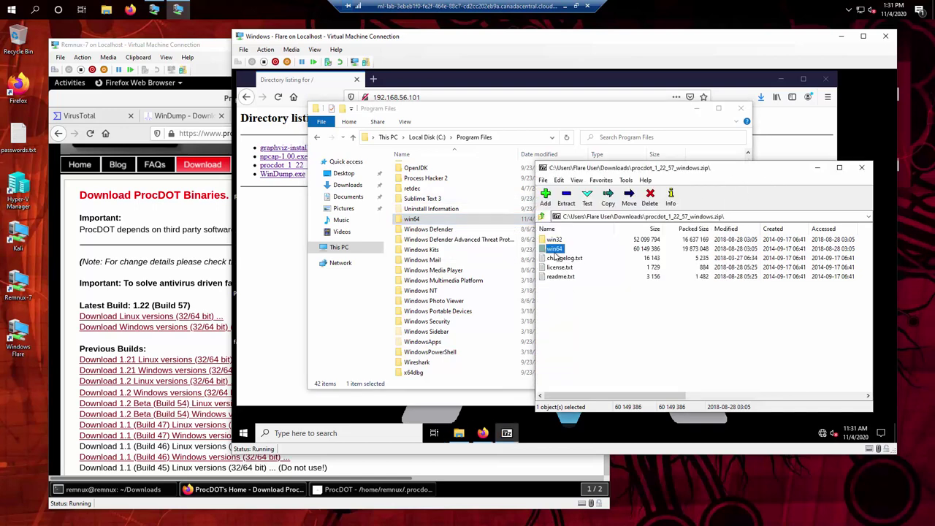
{"action": "left_click_drag", "start_coordinate": [556, 250], "coordinate": [419, 233]}
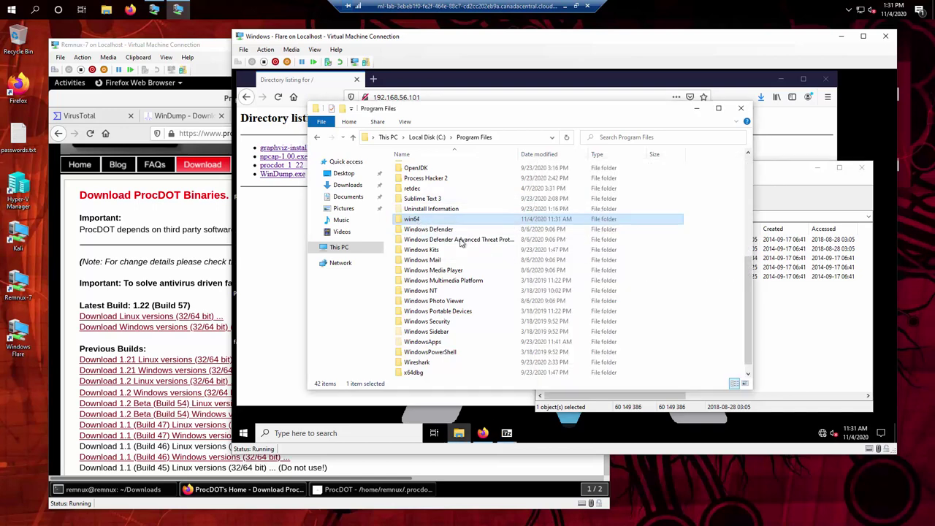
{"action": "key", "text": "F2"}
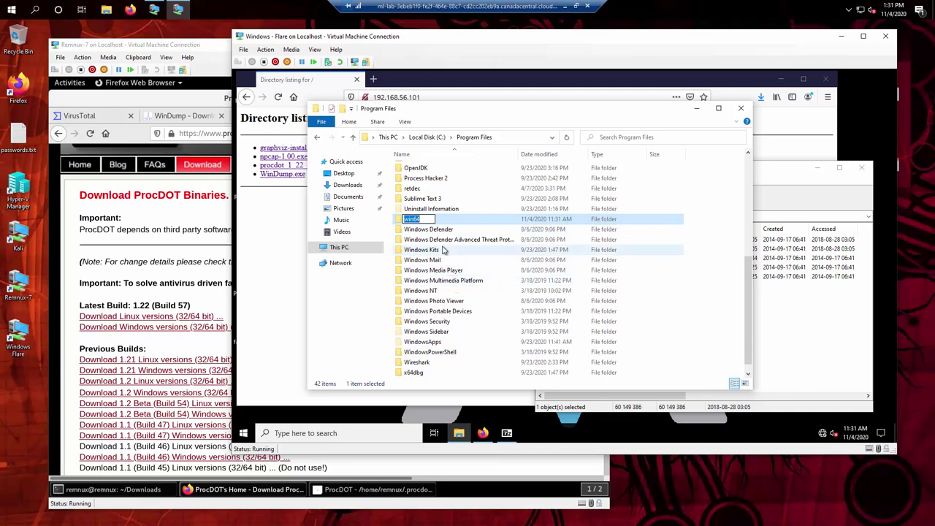
{"action": "type", "text": "procdot"}
{"action": "key", "text": "Return"}
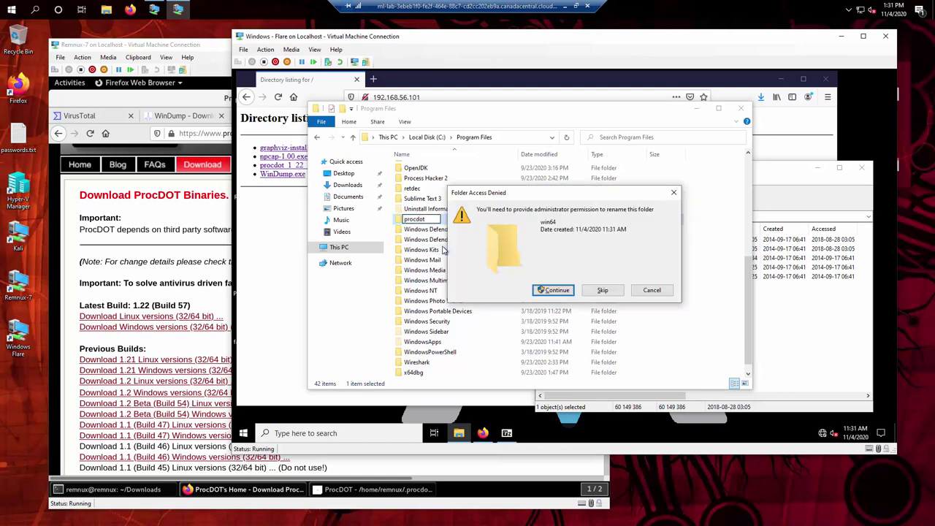
{"action": "left_click", "coordinate": [555, 291]}
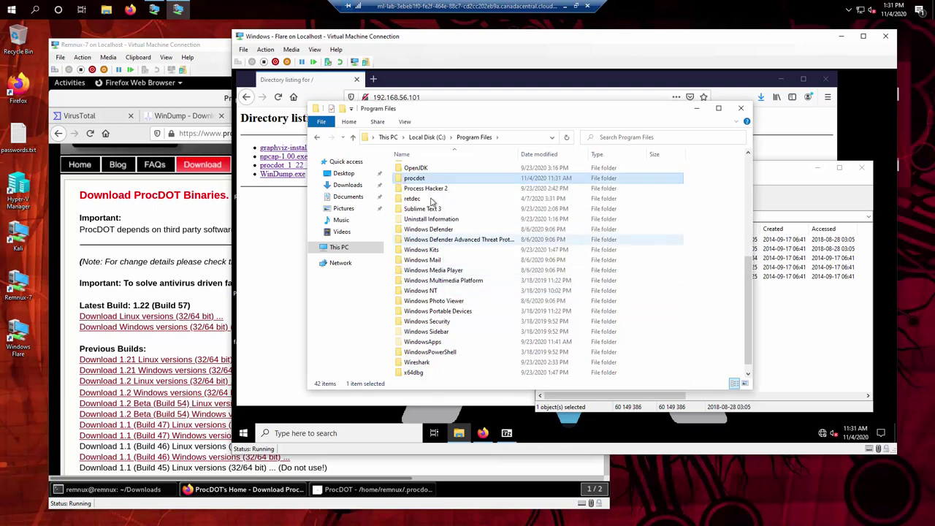
Open the procdot folder in Program Files and close the 7-Zip archive window
{"action": "double_click", "coordinate": [414, 178]}
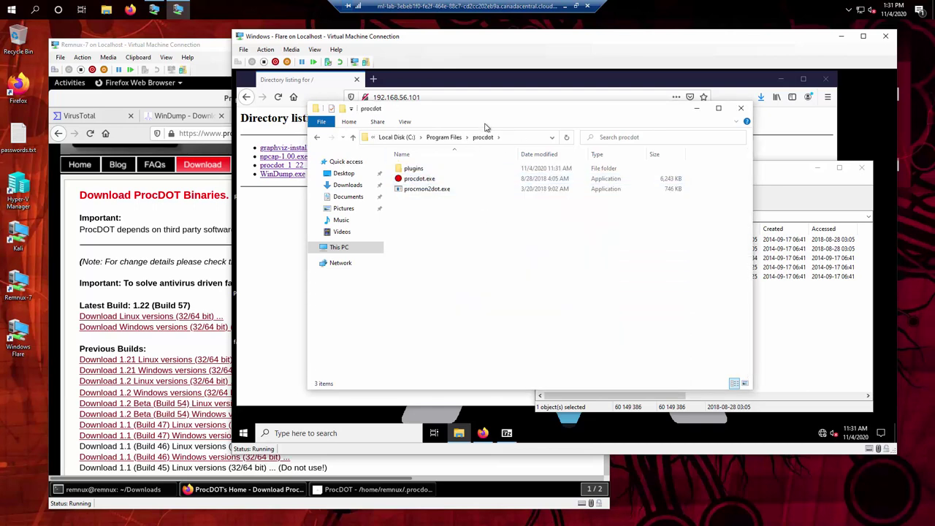
{"action": "left_click_drag", "start_coordinate": [493, 115], "coordinate": [445, 104]}
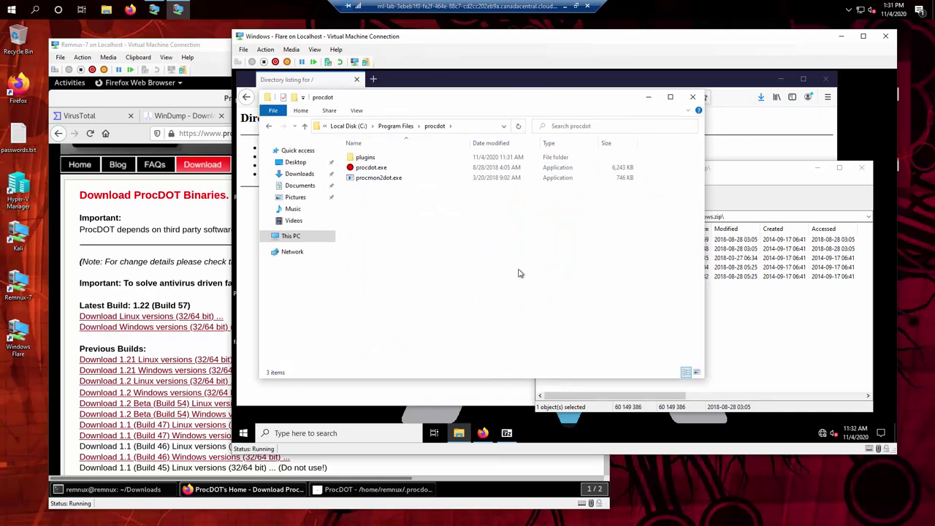
{"action": "left_click", "coordinate": [828, 188]}
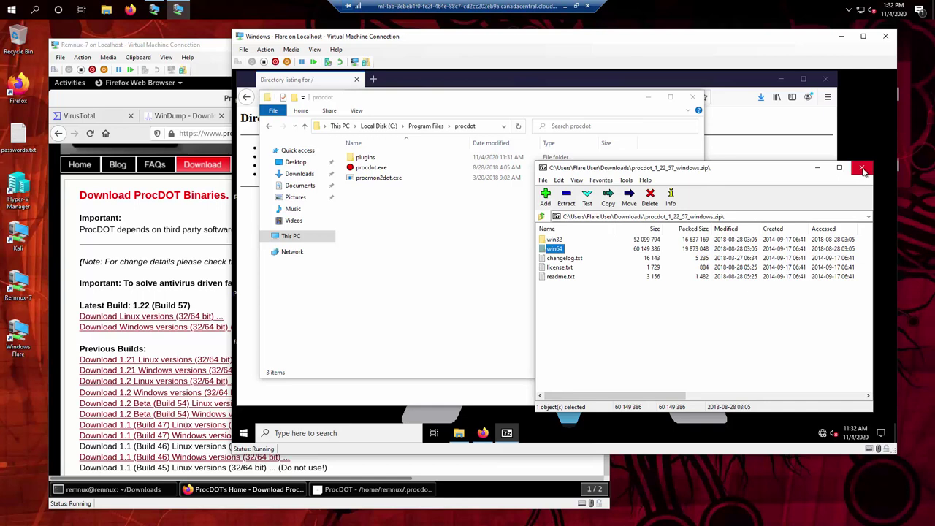
{"action": "left_click", "coordinate": [862, 170]}
{"action": "left_click", "coordinate": [723, 176]}
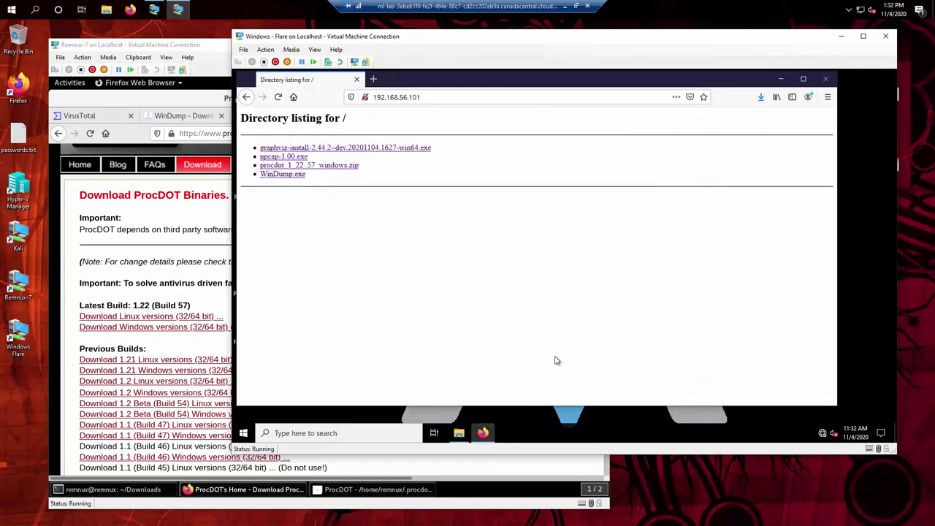
Open the Downloads folder in a second File Explorer window and arrange it beside the procdot folder window
{"action": "key", "text": "alt+Tab"}
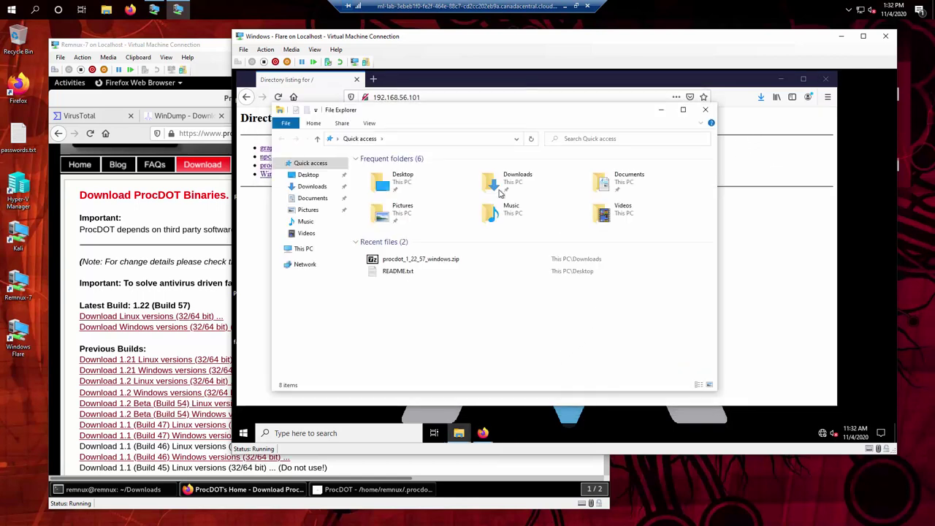
{"action": "left_click", "coordinate": [312, 186]}
{"action": "left_click_drag", "start_coordinate": [400, 115], "coordinate": [567, 125]}
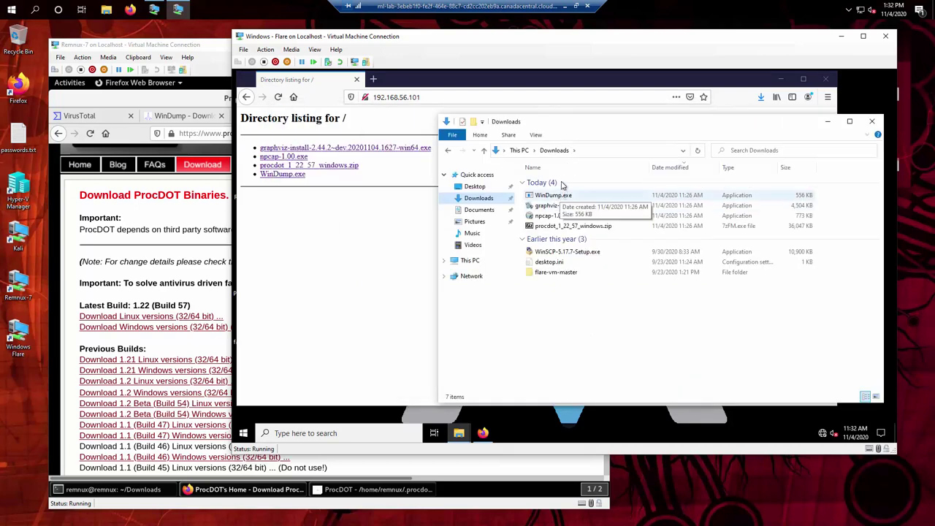
{"action": "key", "text": "alt+Tab"}
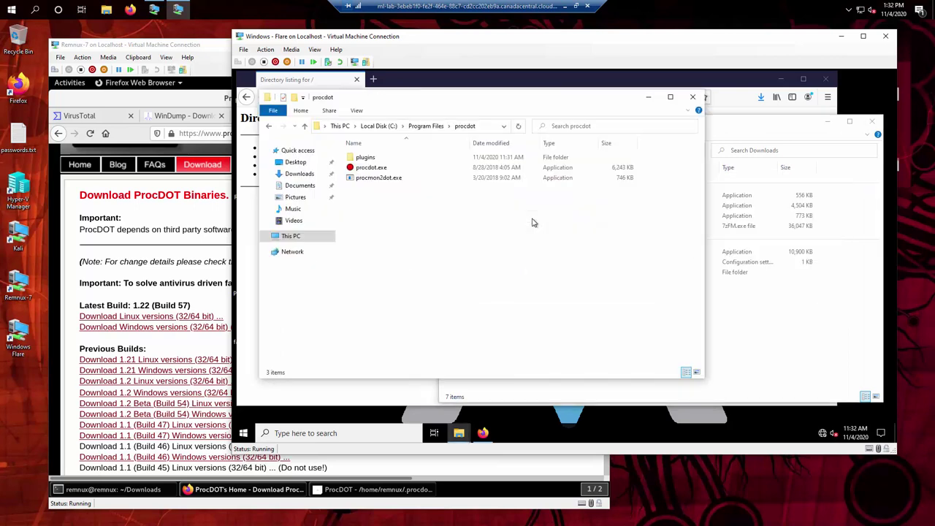
{"action": "left_click", "coordinate": [754, 127]}
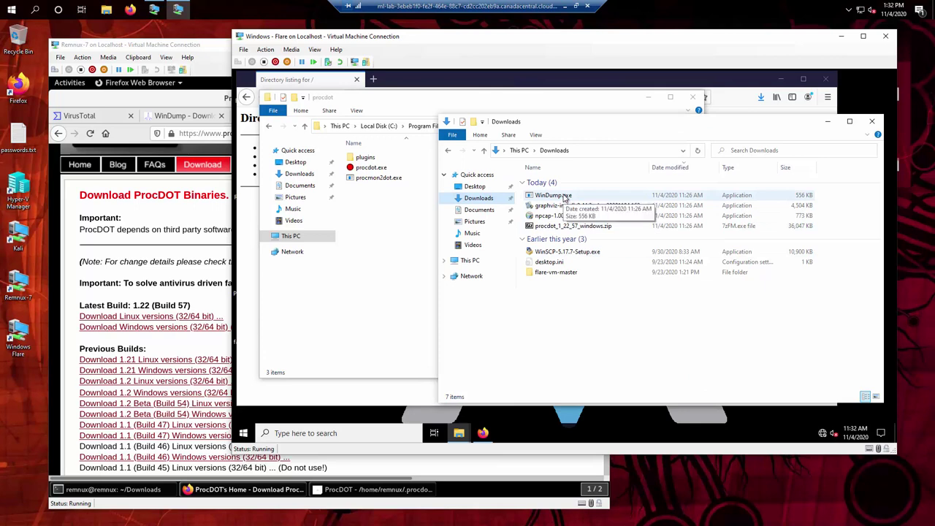
Move WinDump.exe from Downloads into the procdot folder, granting administrator permission
{"action": "left_click_drag", "start_coordinate": [565, 197], "coordinate": [401, 223]}
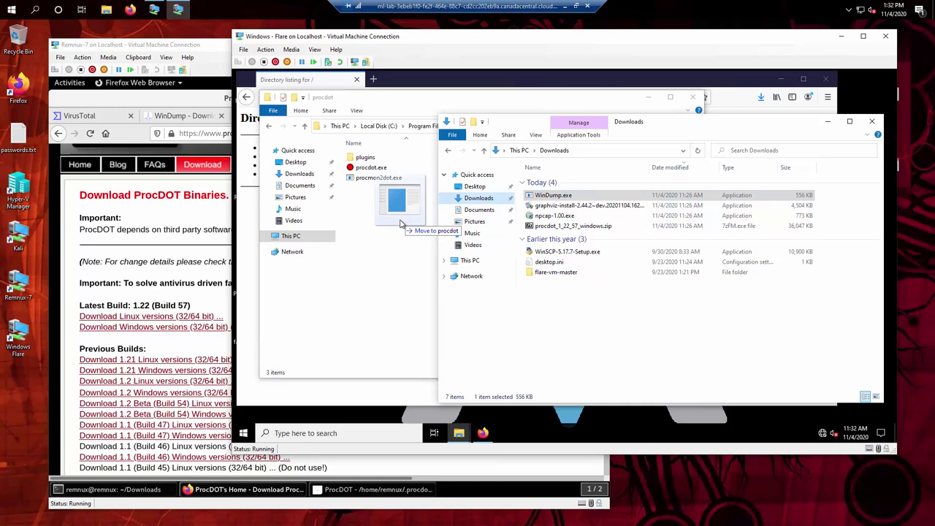
{"action": "left_click_drag", "start_coordinate": [400, 223], "coordinate": [400, 223]}
{"action": "left_click", "coordinate": [537, 188]}
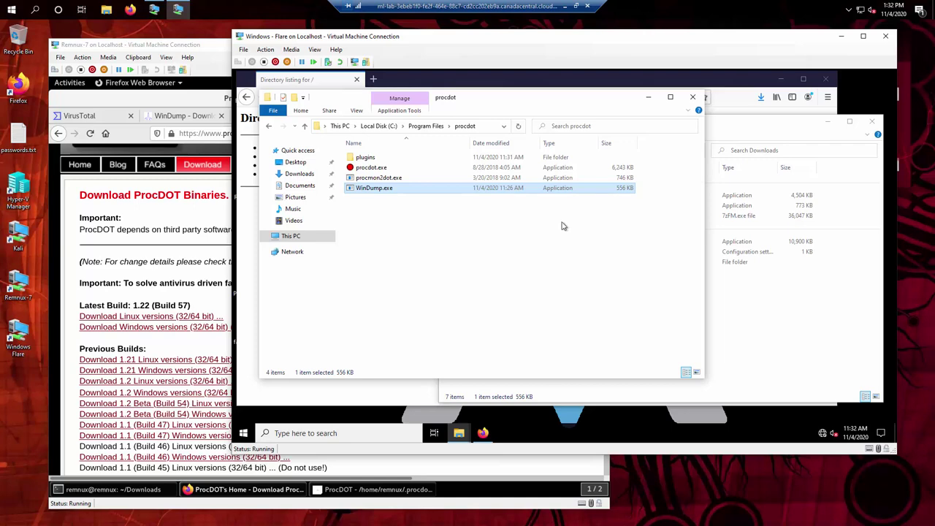
Launch procdot.exe, decline update checks and beta tests, and accept the third-party components notice to reach the options
{"action": "double_click", "coordinate": [372, 168]}
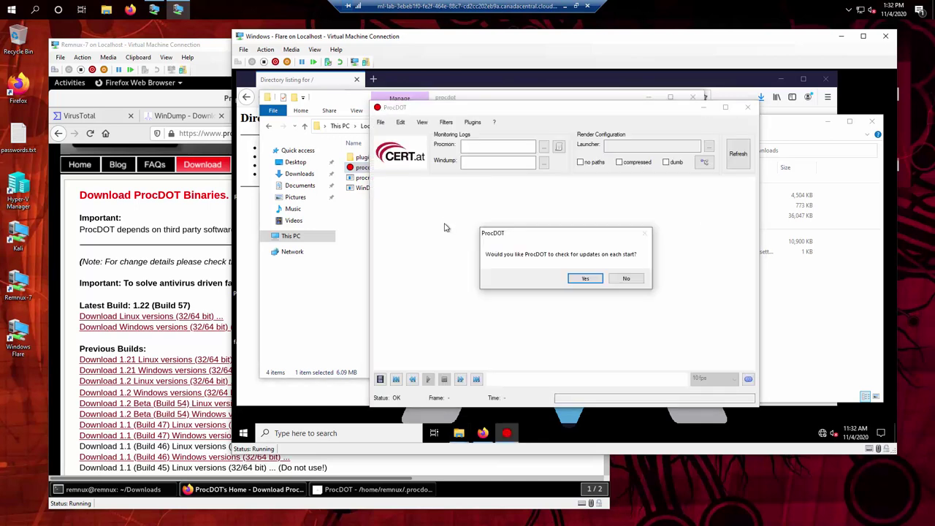
{"action": "left_click", "coordinate": [626, 279]}
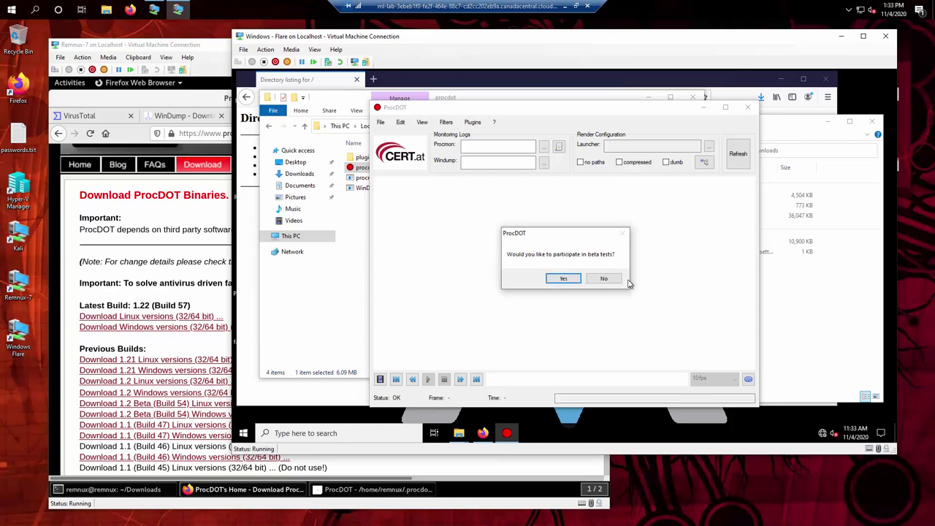
{"action": "left_click", "coordinate": [604, 279]}
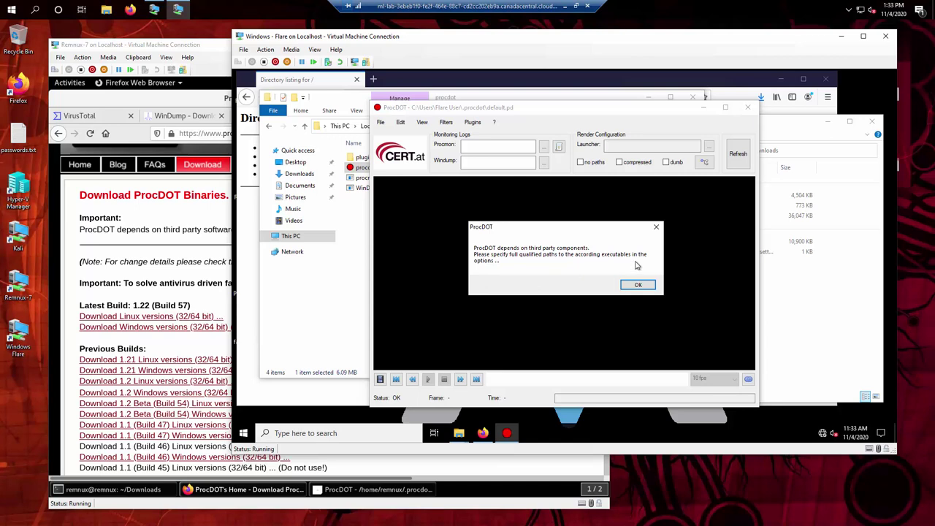
{"action": "left_click", "coordinate": [650, 285]}
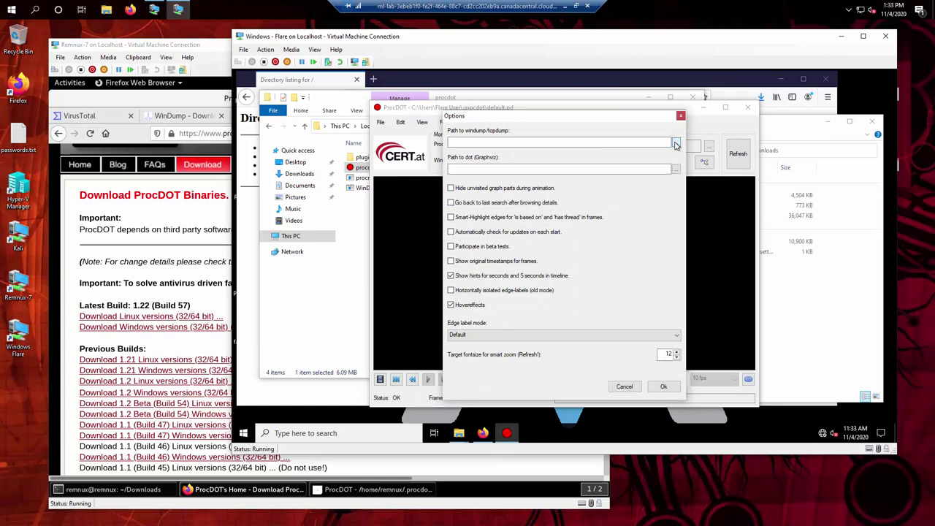
Set the windump/tcpdump path in the ProcDOT options to C:\Program Files\procdot\WinDump.exe
{"action": "left_click_drag", "start_coordinate": [609, 120], "coordinate": [481, 116]}
{"action": "left_click", "coordinate": [501, 167]}
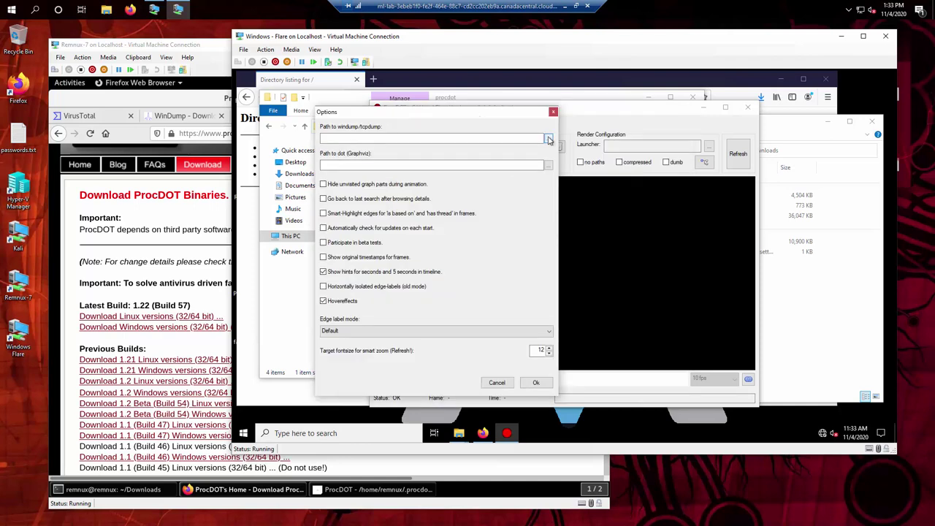
{"action": "left_click", "coordinate": [457, 136]}
{"action": "left_click", "coordinate": [548, 140]}
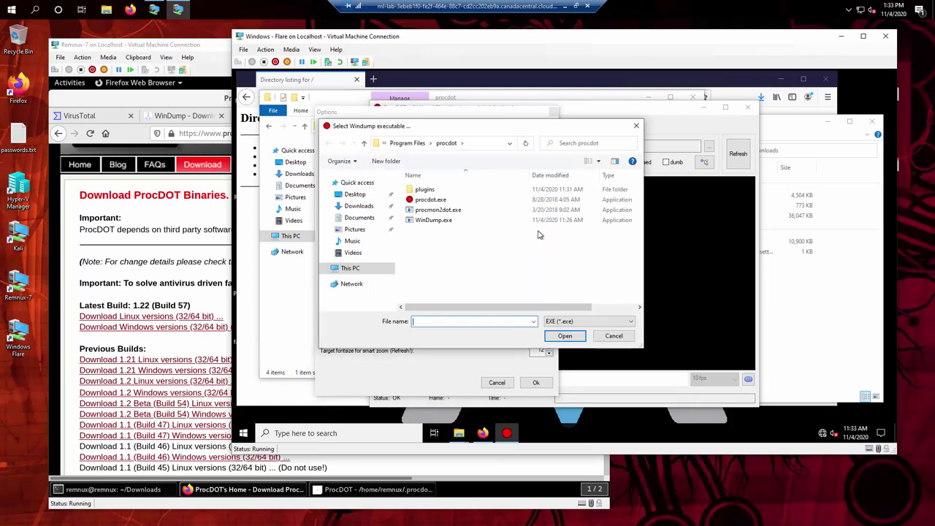
{"action": "left_click", "coordinate": [442, 223]}
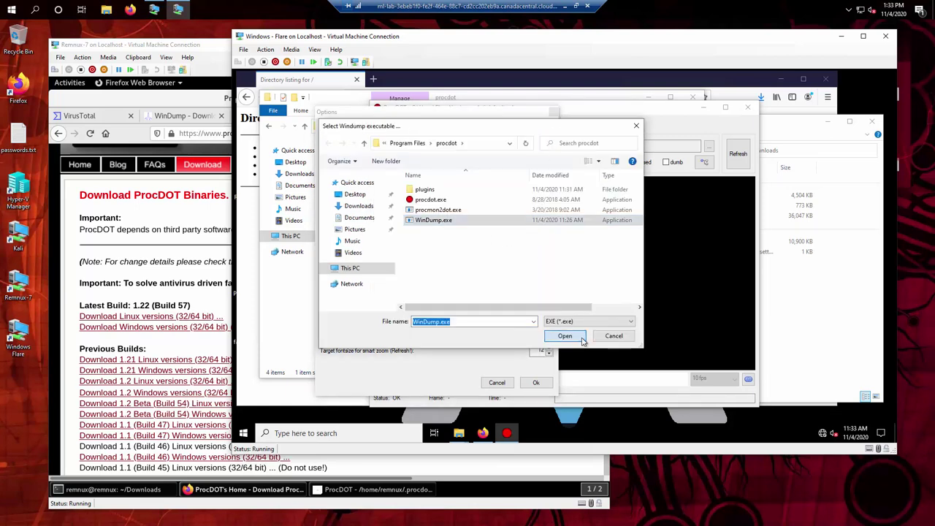
{"action": "left_click", "coordinate": [561, 336]}
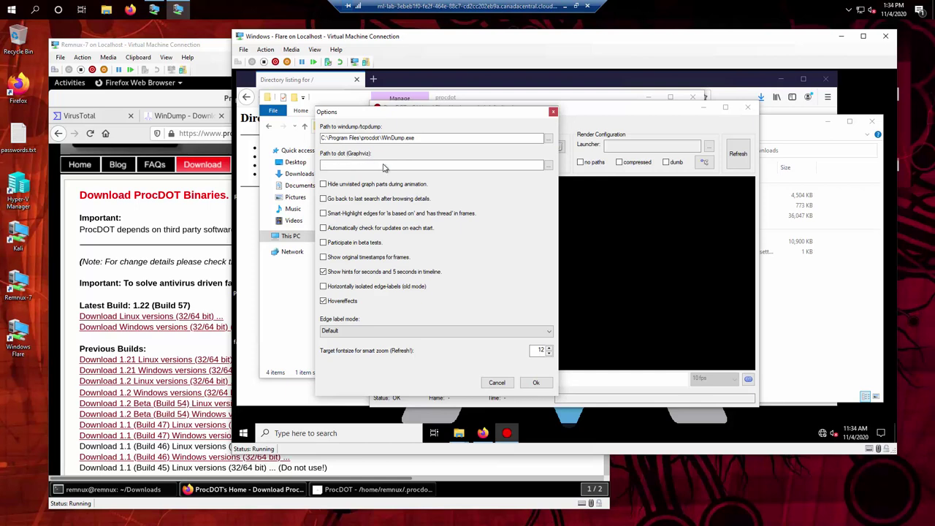
Set the dot (Graphviz) path in the ProcDOT options to C:\Program Files\Graphviz\bin\dot.exe
{"action": "left_click", "coordinate": [549, 165]}
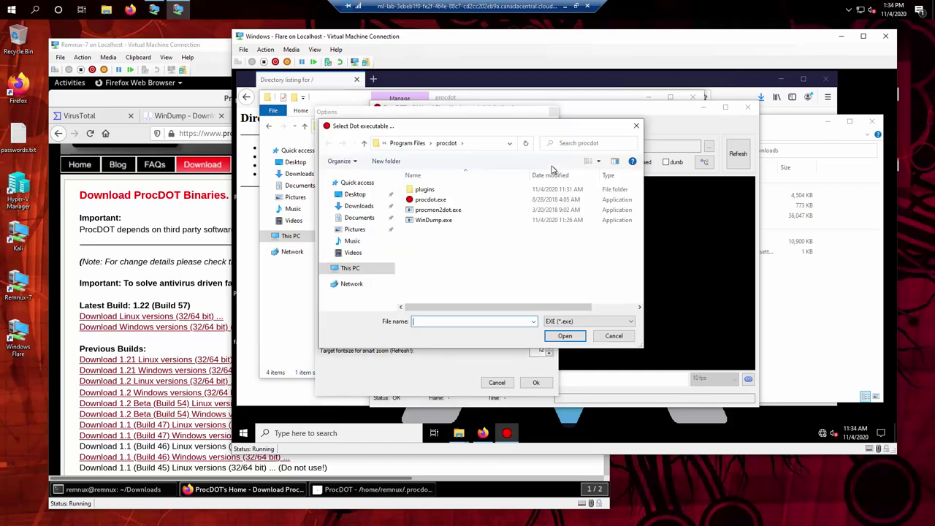
{"action": "left_click", "coordinate": [402, 144]}
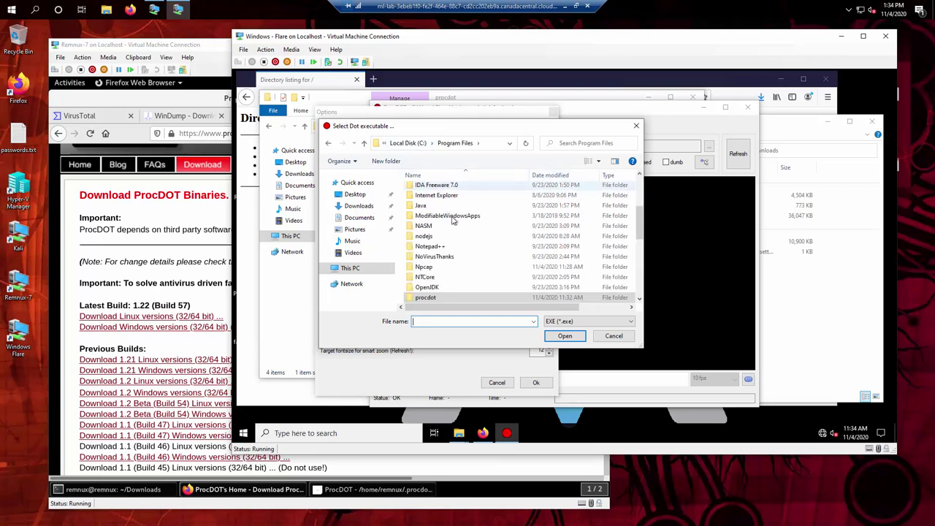
{"action": "scroll", "coordinate": [444, 214], "scroll_direction": "up", "scroll_amount": 1}
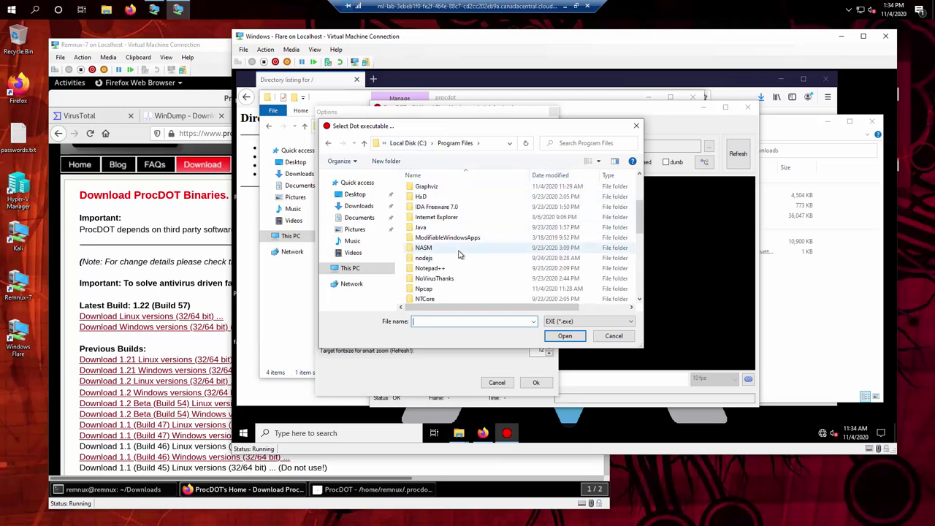
{"action": "double_click", "coordinate": [429, 187]}
{"action": "double_click", "coordinate": [419, 189]}
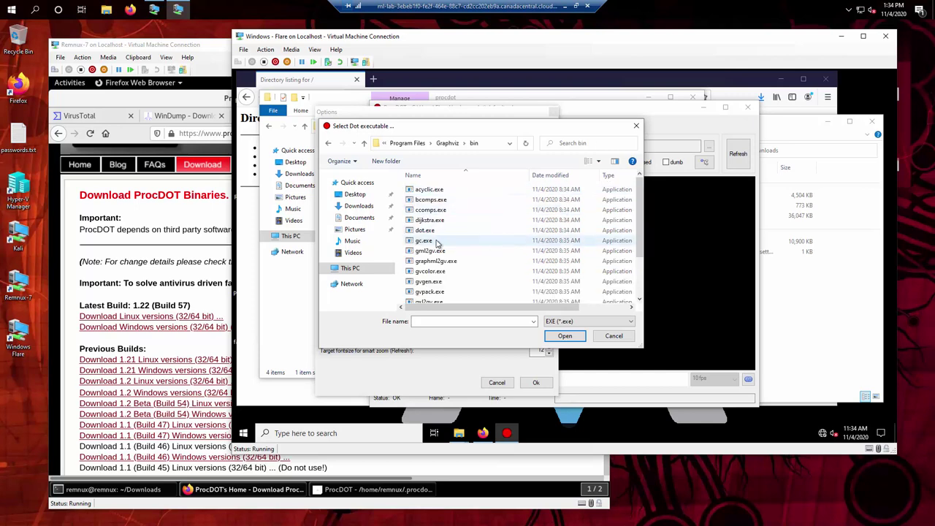
{"action": "scroll", "coordinate": [504, 244], "scroll_direction": "down", "scroll_amount": 1}
{"action": "left_click", "coordinate": [428, 206]}
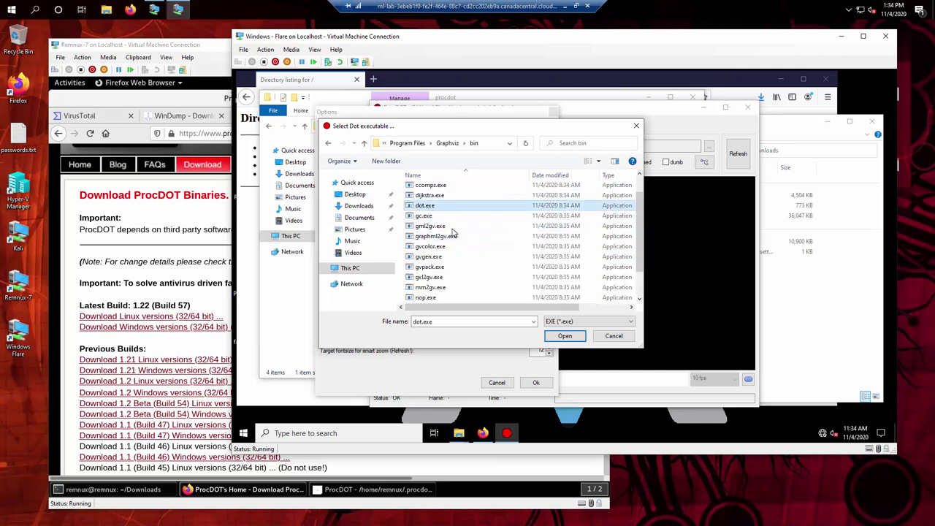
{"action": "left_click", "coordinate": [565, 336]}
Clear both the dot (Graphviz) path and the windump/tcpdump path in the ProcDOT options
{"action": "left_click", "coordinate": [413, 164]}
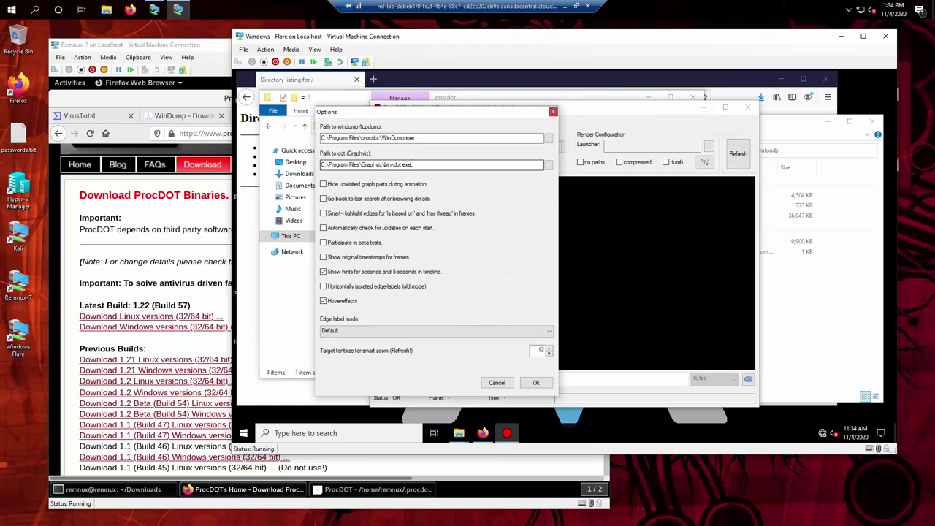
{"action": "key", "text": "ctrl+a"}
{"action": "key", "text": "Delete"}
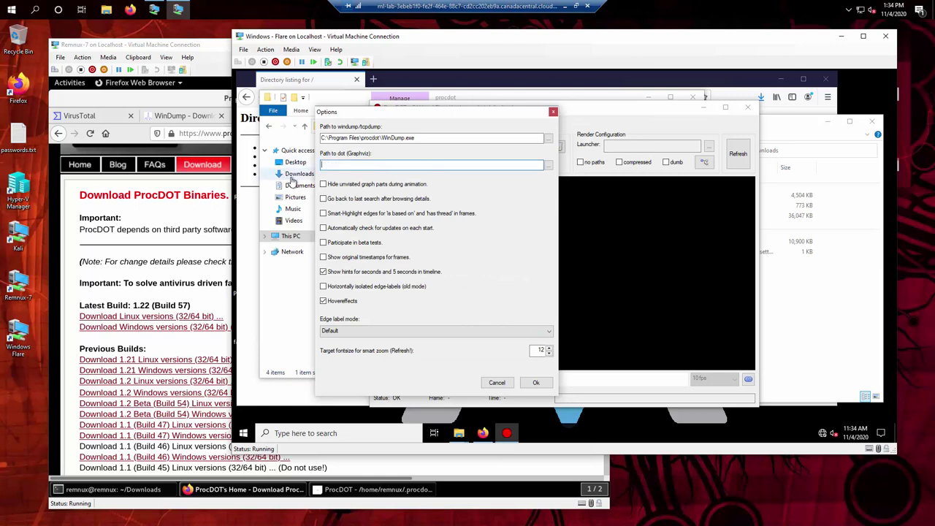
{"action": "double_click", "coordinate": [398, 136]}
{"action": "key", "text": "ctrl+a"}
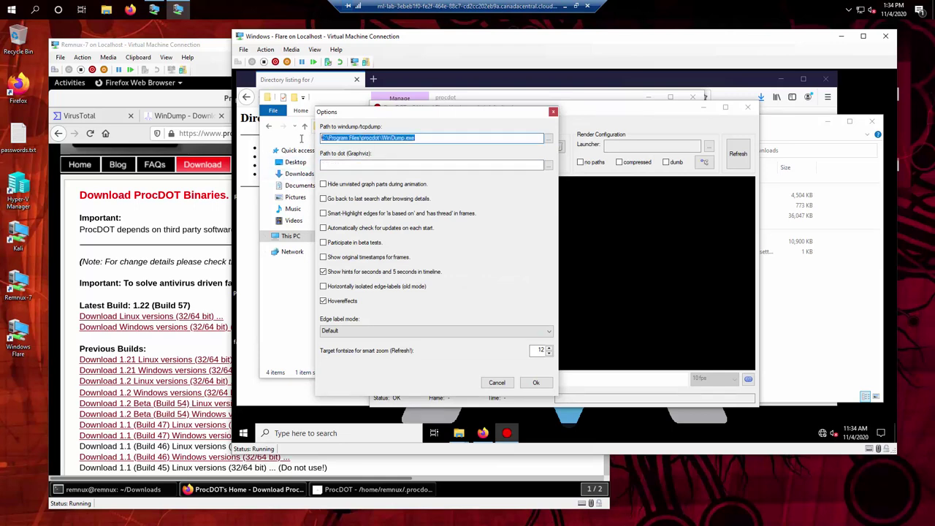
{"action": "key", "text": "Delete"}
{"action": "left_click_drag", "start_coordinate": [396, 113], "coordinate": [390, 110]}
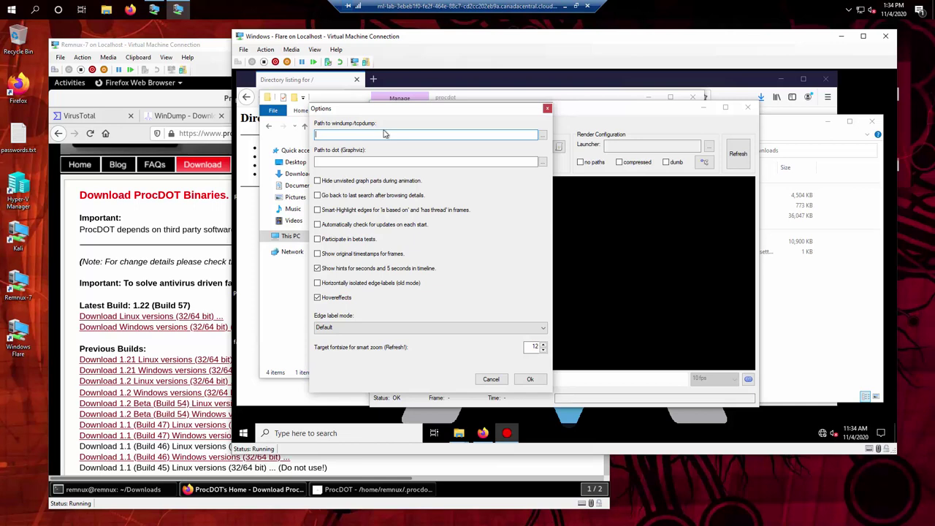
Browse for the windump/tcpdump executable and select WinDump.exe in C:\Program Files\procdot
{"action": "left_click", "coordinate": [542, 138]}
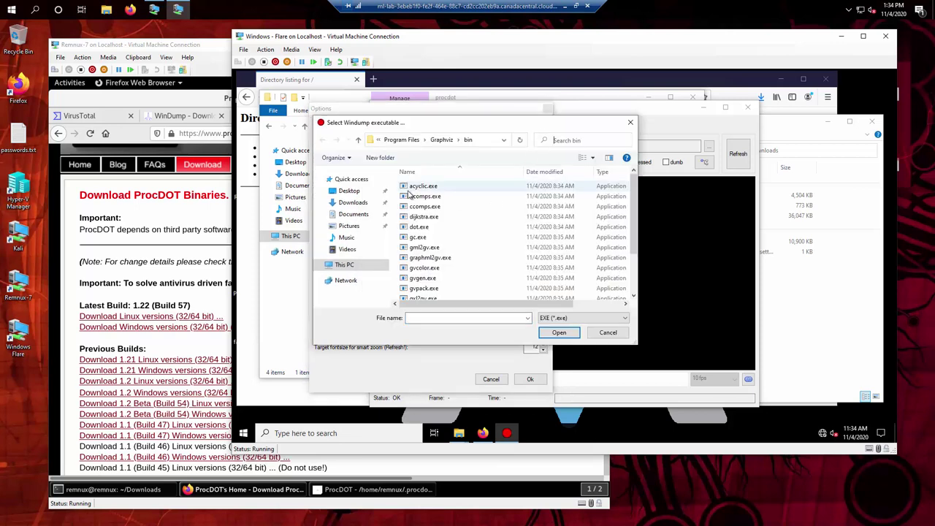
{"action": "left_click", "coordinate": [416, 140]}
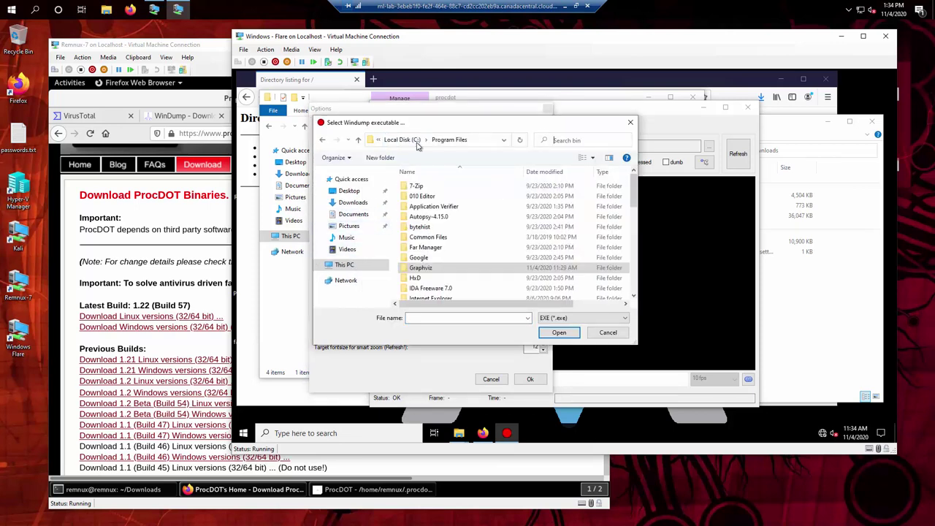
{"action": "scroll", "coordinate": [438, 263], "scroll_direction": "down", "scroll_amount": 2}
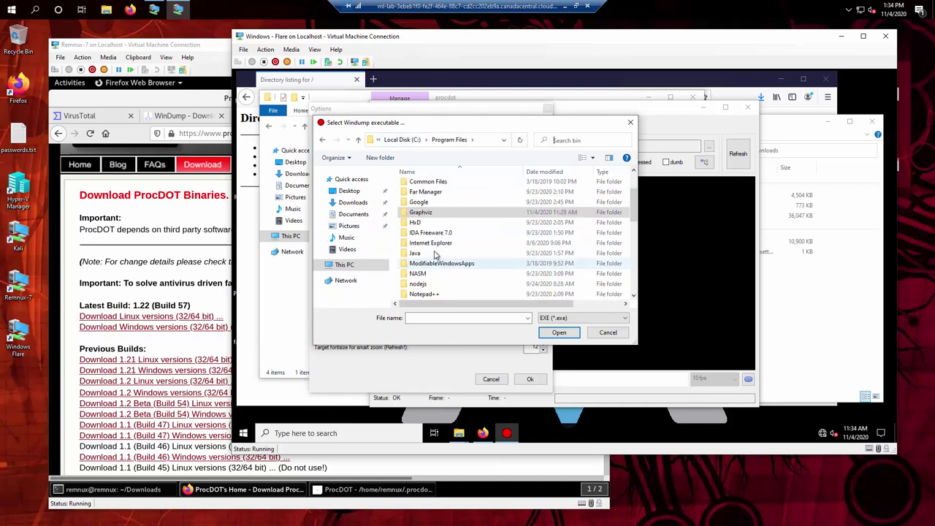
{"action": "scroll", "coordinate": [434, 255], "scroll_direction": "down", "scroll_amount": 4}
{"action": "double_click", "coordinate": [428, 223]}
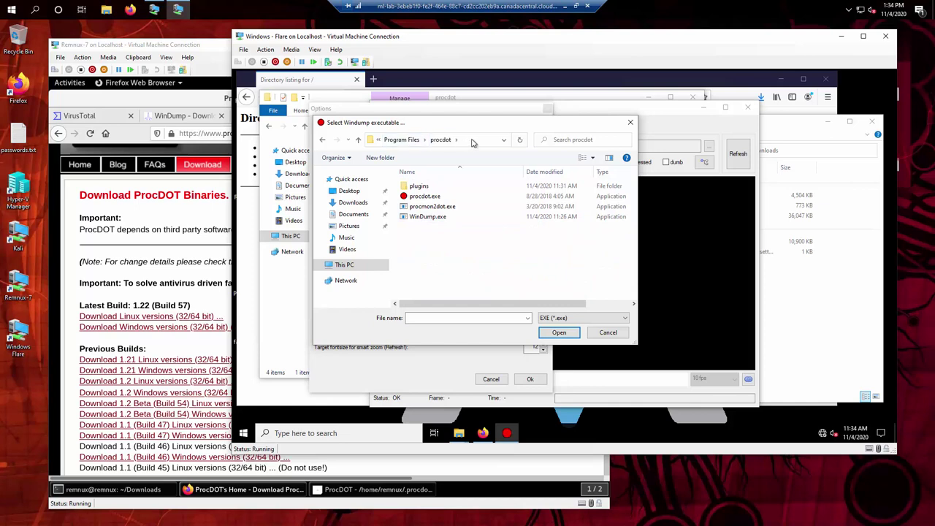
{"action": "left_click", "coordinate": [471, 140]}
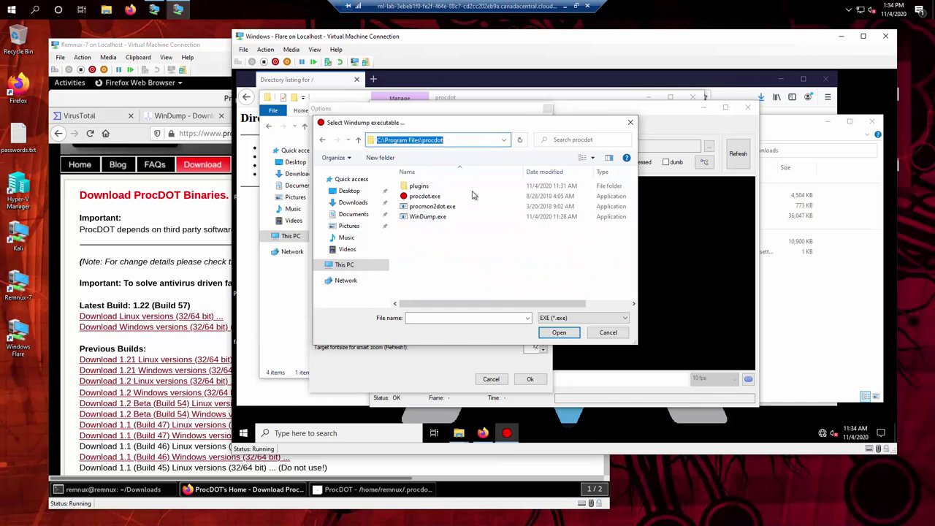
{"action": "left_click", "coordinate": [431, 217]}
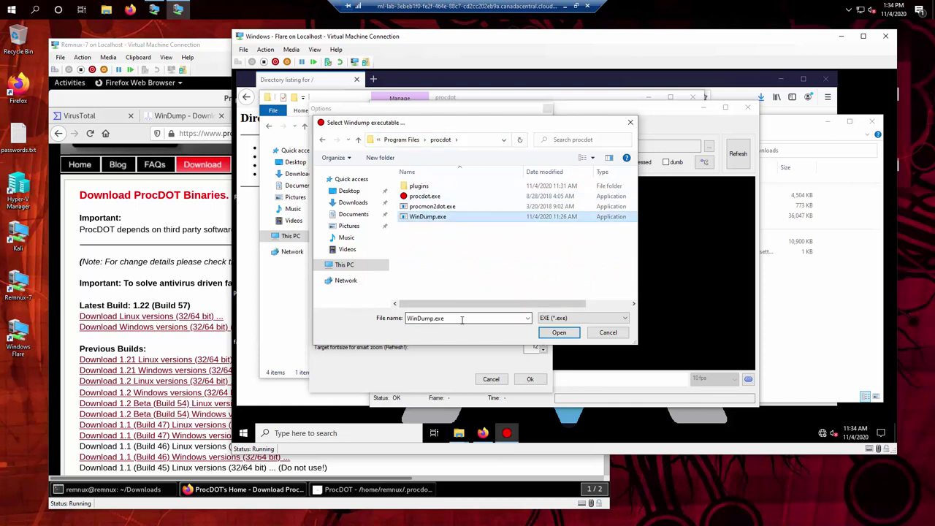
Set ProcDOT's windump path to WinDump.exe in the procdot folder and its dot path to C:\Program Files\Graphviz\bin\dot.exe, and apply the options
{"action": "left_click", "coordinate": [566, 333]}
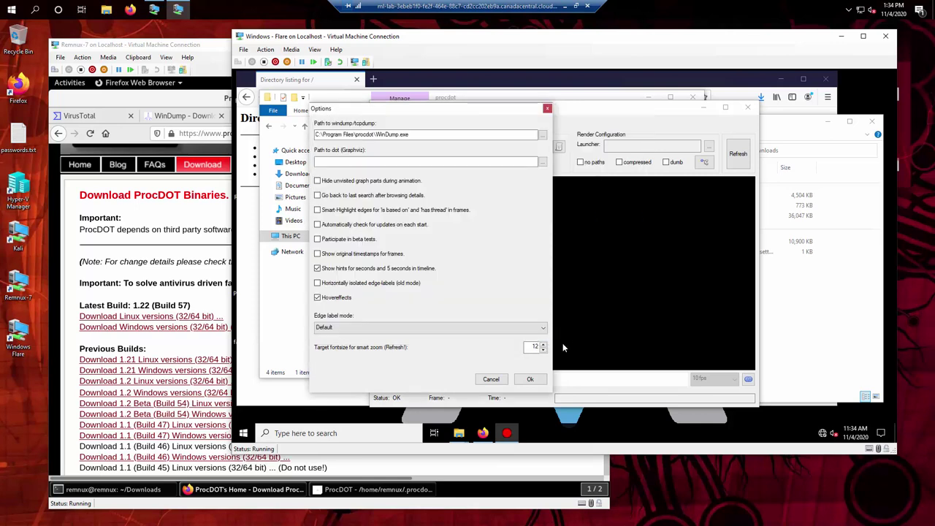
{"action": "left_click", "coordinate": [351, 162]}
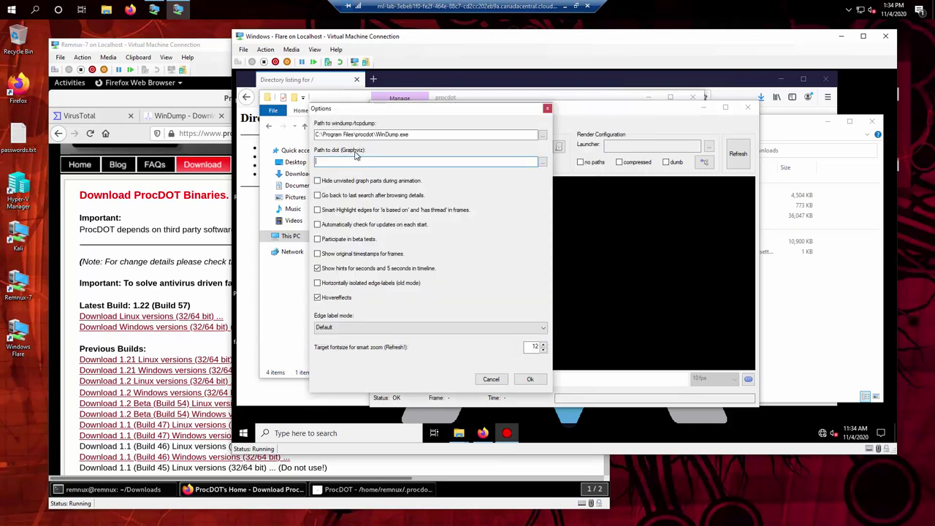
{"action": "left_click", "coordinate": [542, 161]}
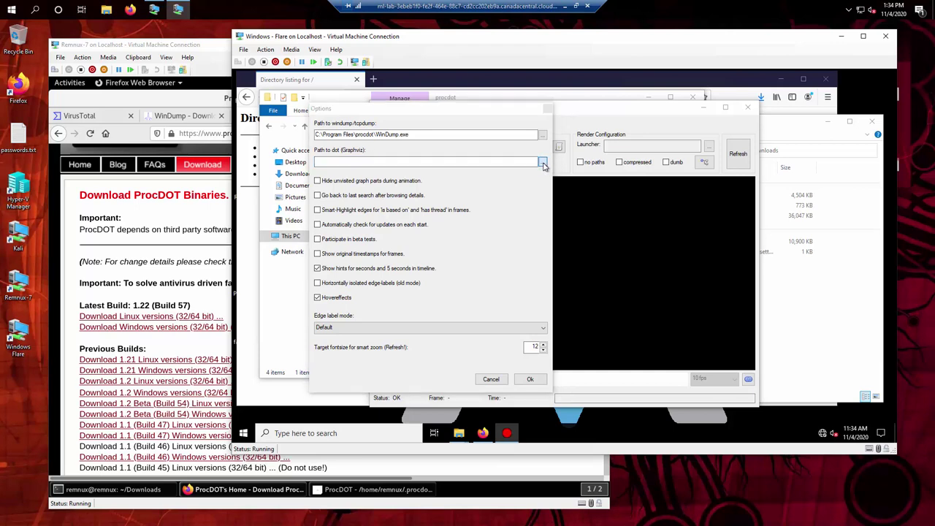
{"action": "left_click", "coordinate": [401, 140]}
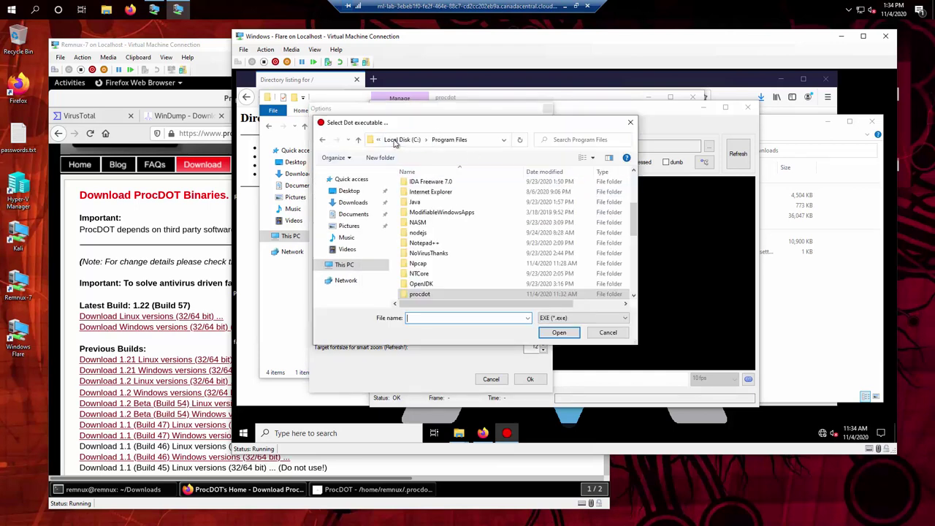
{"action": "scroll", "coordinate": [487, 251], "scroll_direction": "up", "scroll_amount": 3}
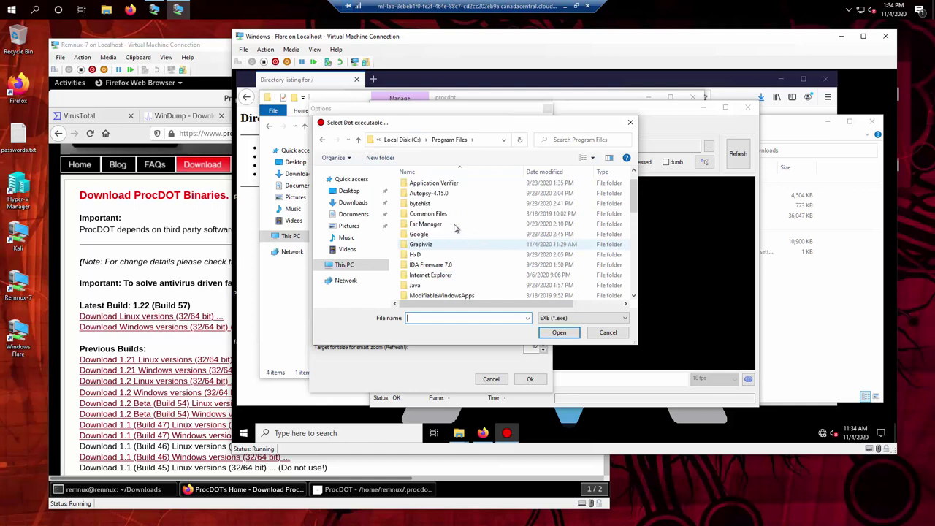
{"action": "double_click", "coordinate": [418, 244]}
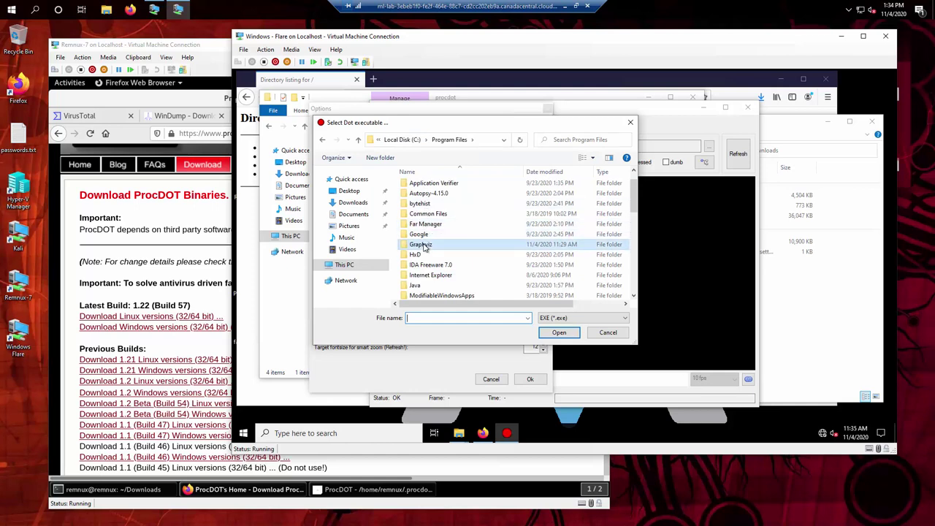
{"action": "left_click", "coordinate": [414, 187]}
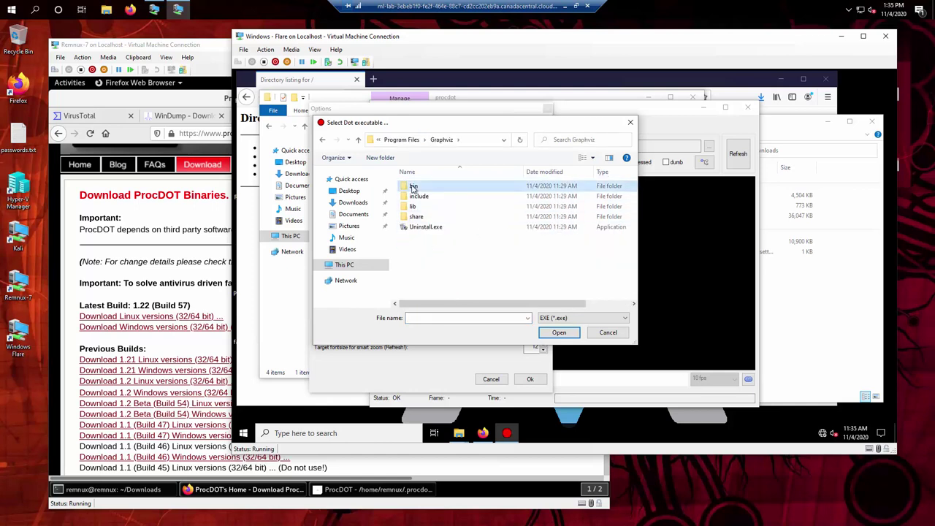
{"action": "double_click", "coordinate": [413, 187]}
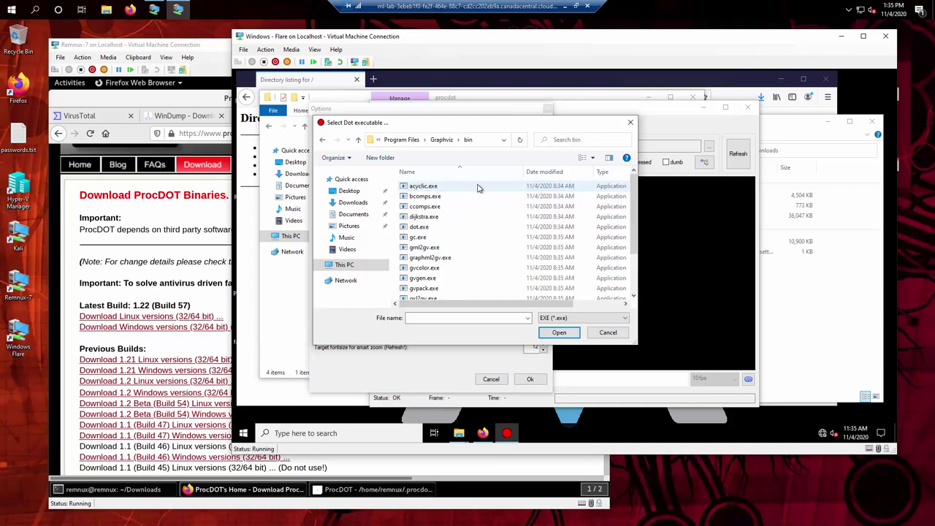
{"action": "left_click", "coordinate": [419, 227]}
{"action": "left_click", "coordinate": [559, 330]}
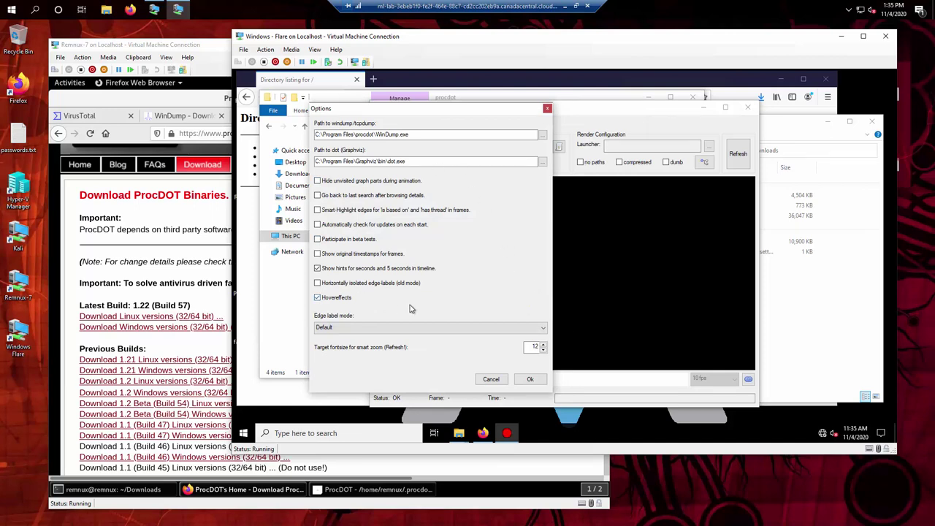
{"action": "left_click", "coordinate": [532, 379]}
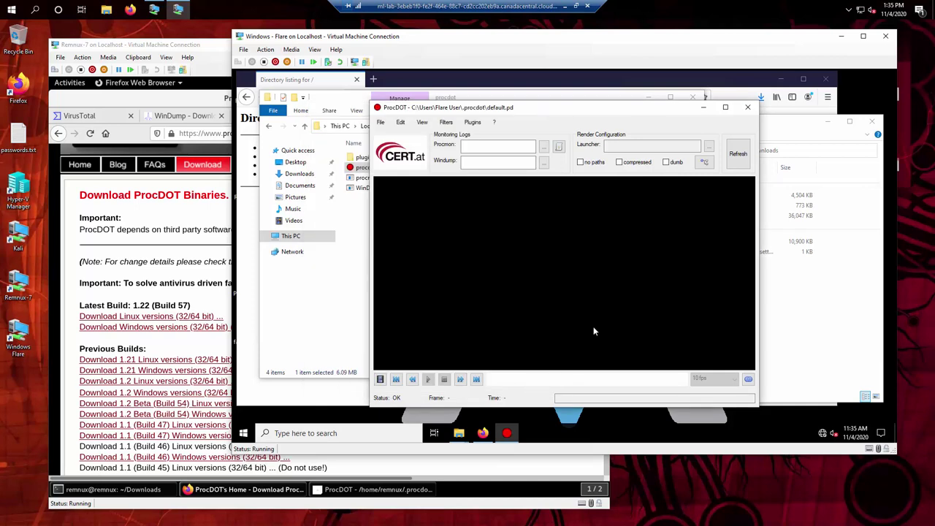
Open the brbbot folder inside Documents on the Flare VM
{"action": "left_click", "coordinate": [299, 186]}
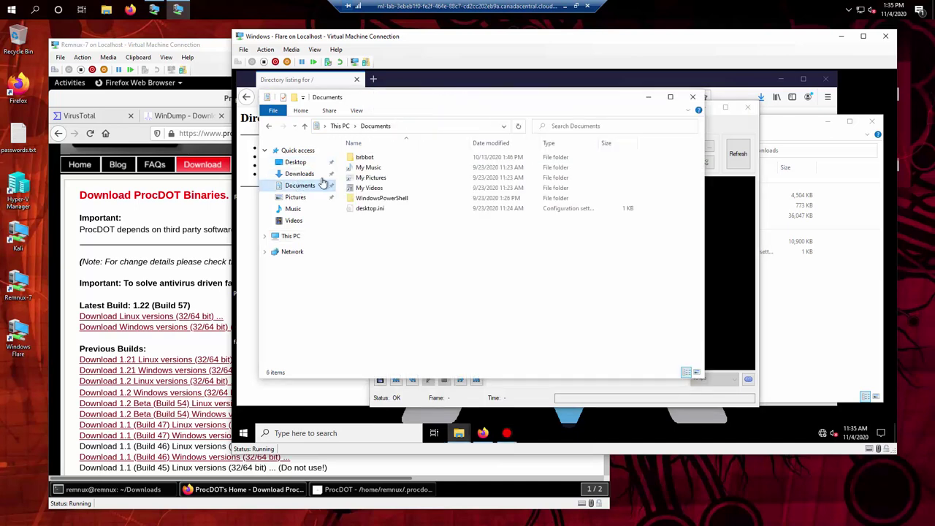
{"action": "double_click", "coordinate": [363, 158]}
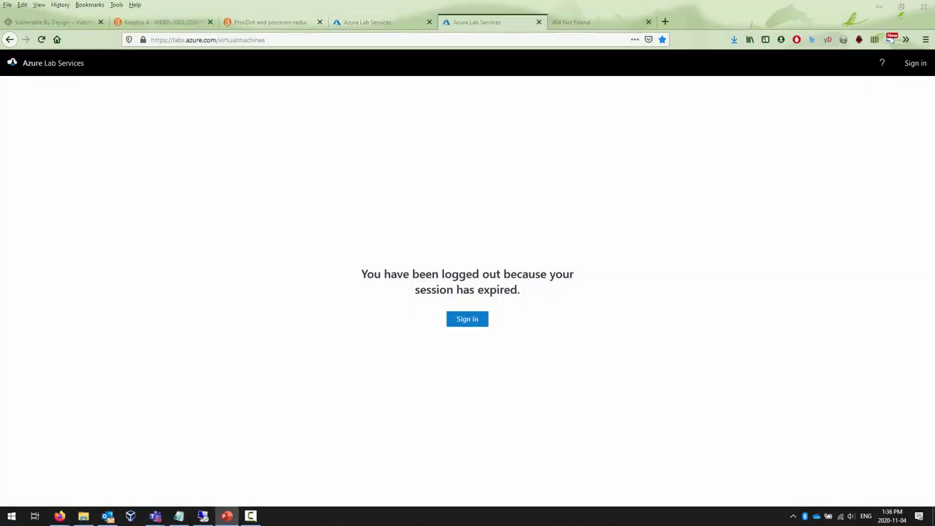
Look up the Procmon Config File link on the ProcDot and procmon redux course page, and return to the lab machine
{"action": "left_click_drag", "start_coordinate": [290, 35], "coordinate": [511, 29]}
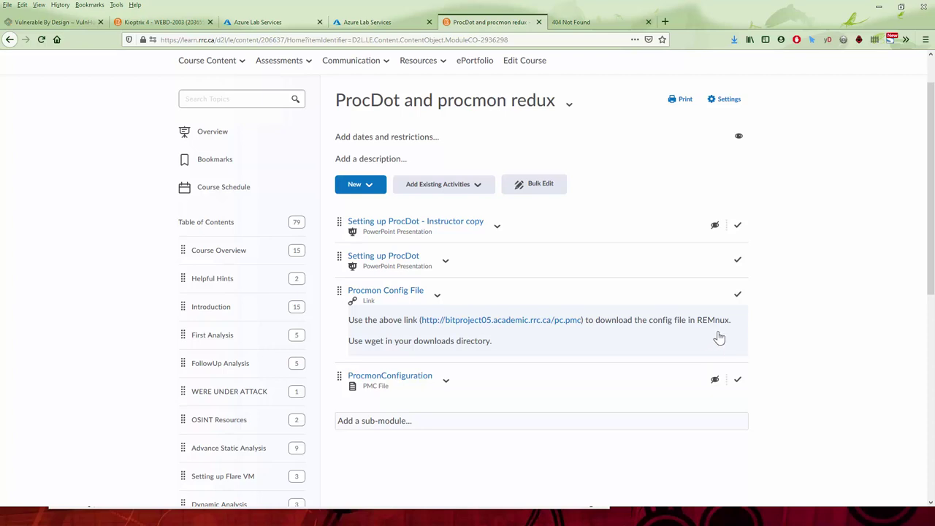
{"action": "left_click", "coordinate": [714, 379]}
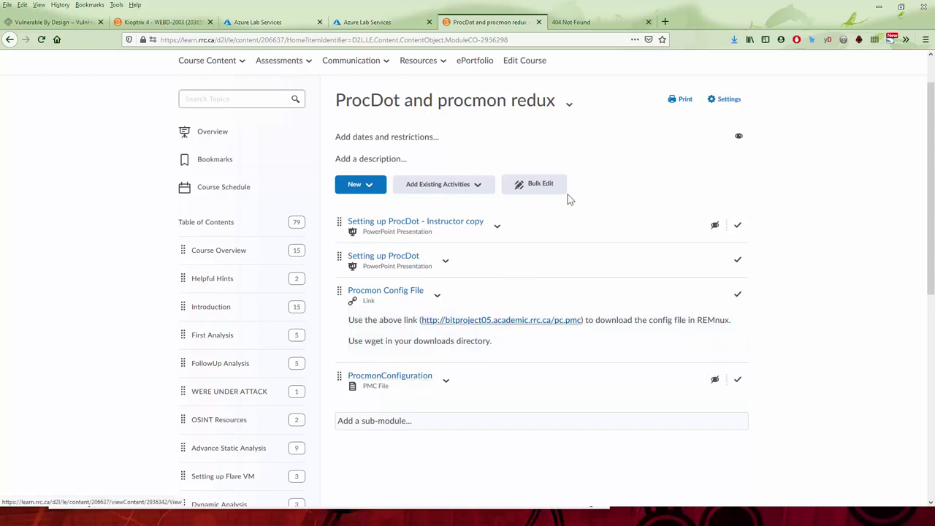
{"action": "left_click", "coordinate": [879, 7]}
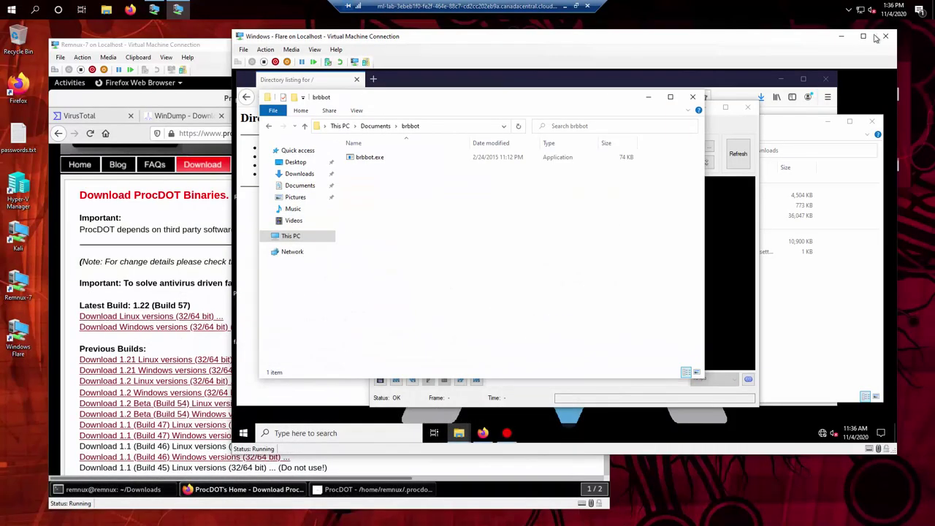
In the REMnux terminal, list the Downloads folder and check the Python HTTP server session
{"action": "left_click", "coordinate": [167, 208]}
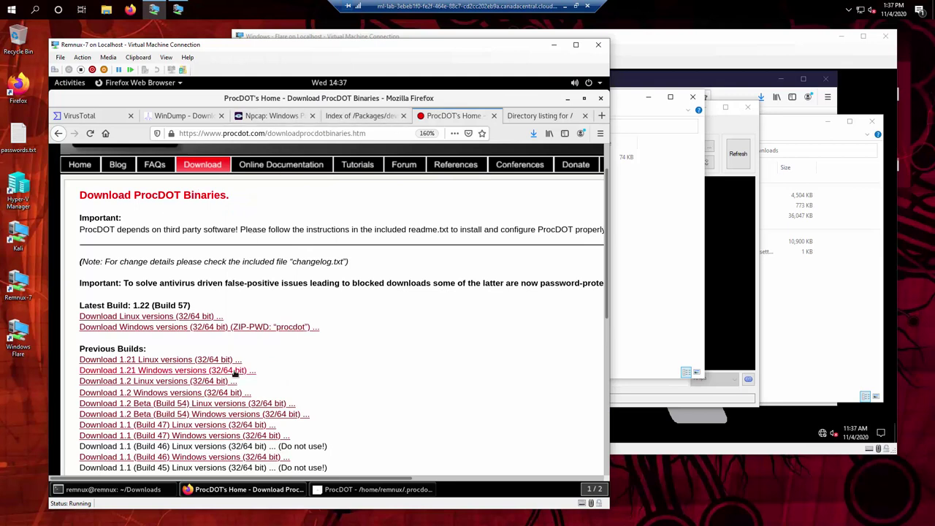
{"action": "left_click", "coordinate": [134, 490]}
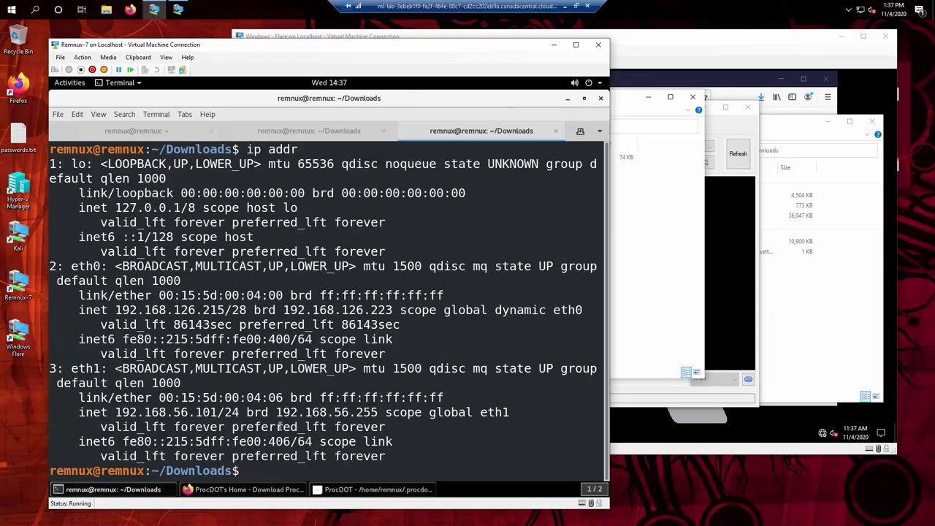
{"action": "type", "text": "ls"}
{"action": "key", "text": "Return"}
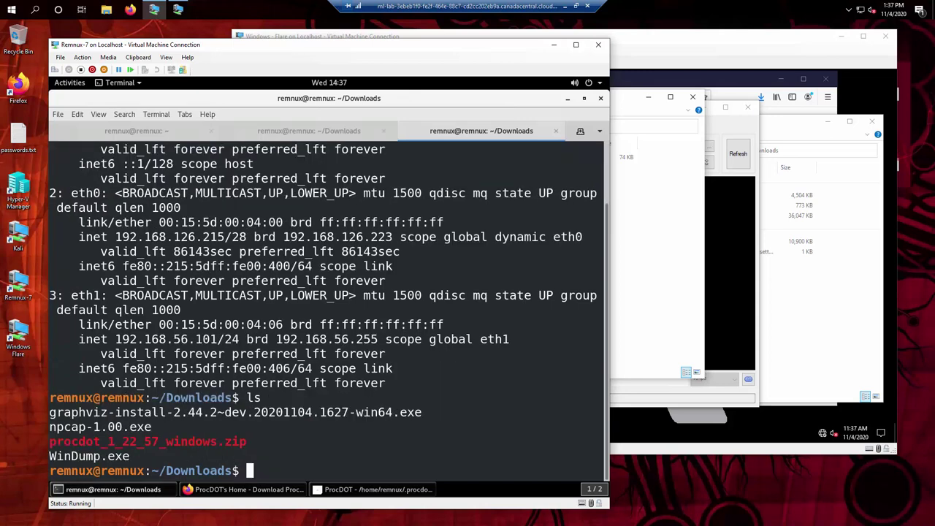
{"action": "left_click", "coordinate": [338, 129]}
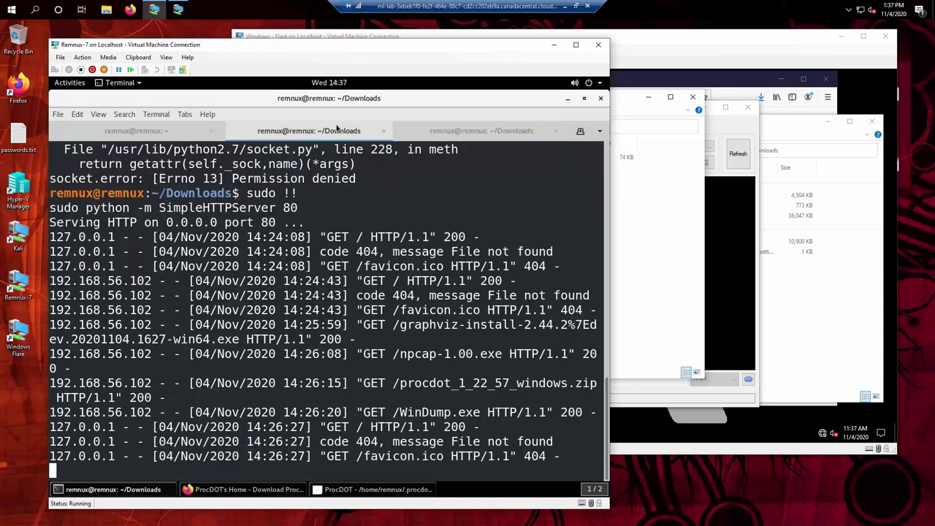
{"action": "left_click", "coordinate": [437, 126]}
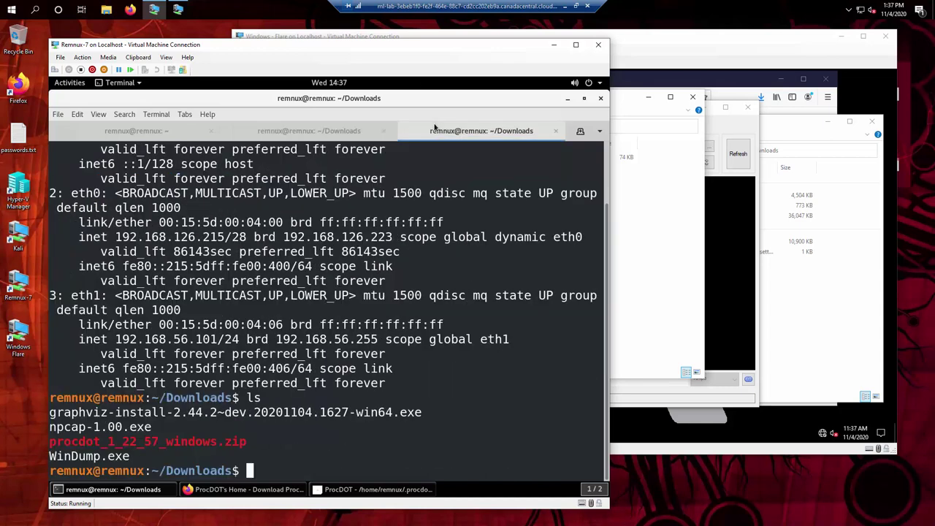
{"action": "type", "text": "wget http:"}
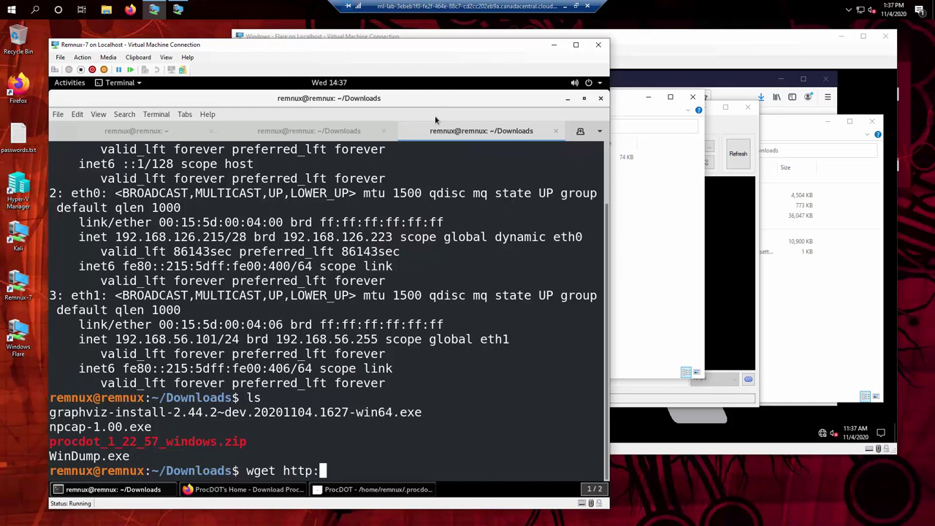
{"action": "type", "text": "//bitproject"}
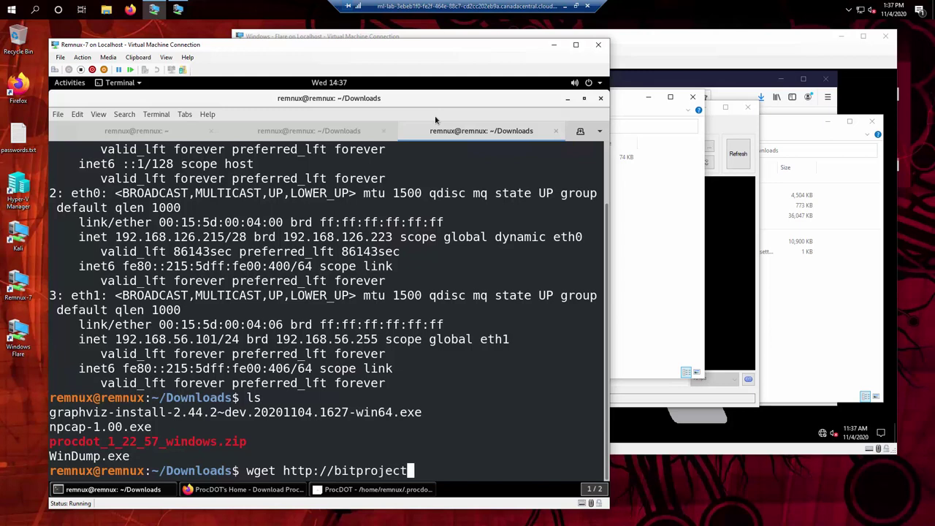
{"action": "type", "text": "05.academic.r"}
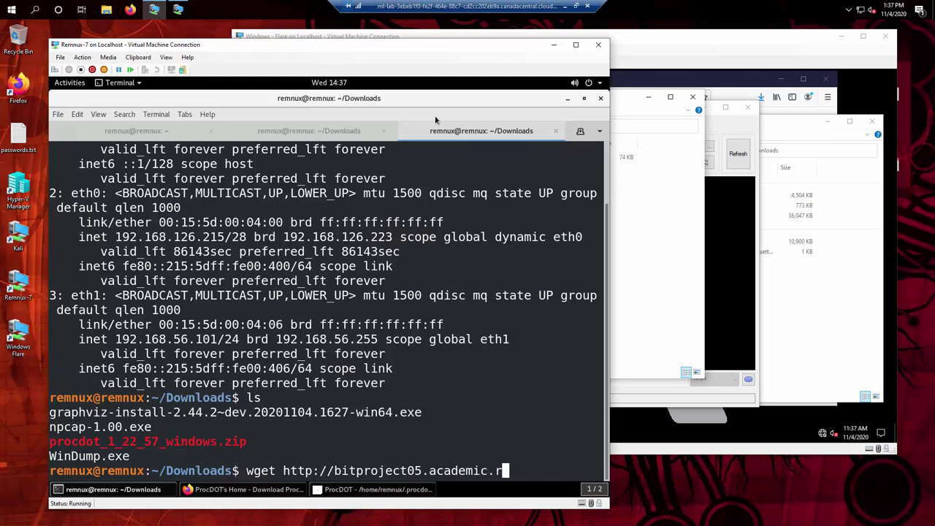
{"action": "type", "text": "rc.ca/pc.pmc"}
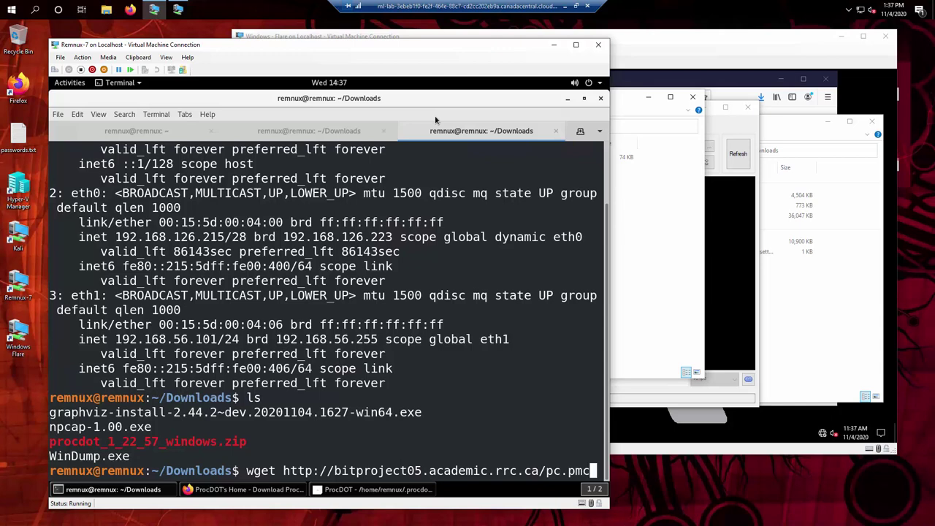
{"action": "key", "text": "Return"}
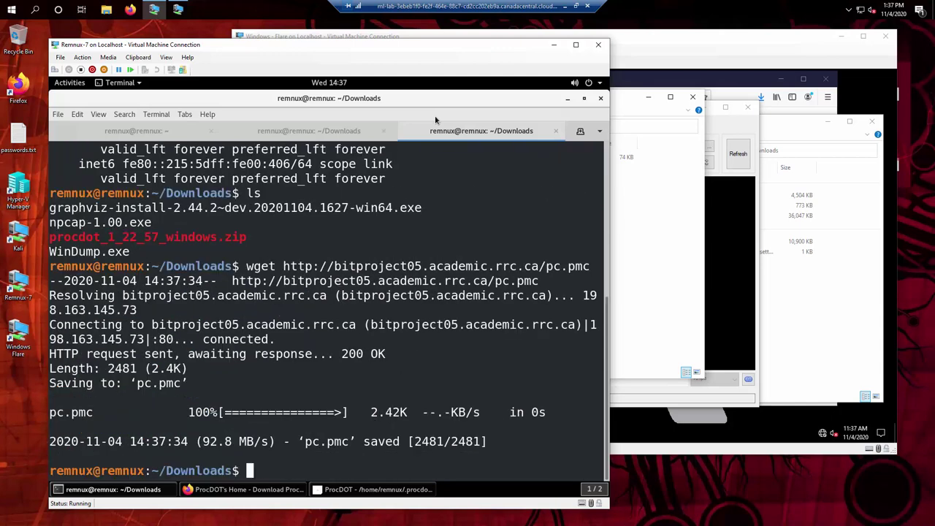
{"action": "type", "text": "ls"}
{"action": "key", "text": "Return"}
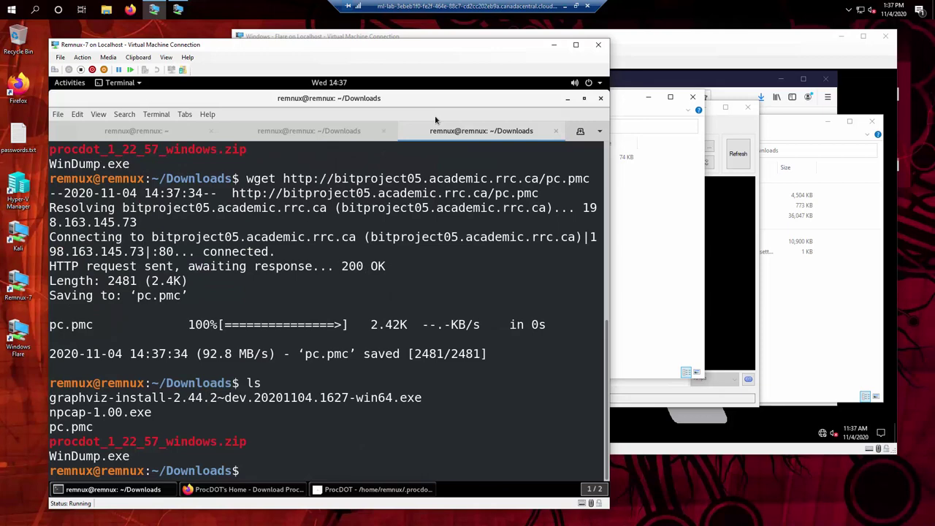
{"action": "double_click", "coordinate": [57, 426]}
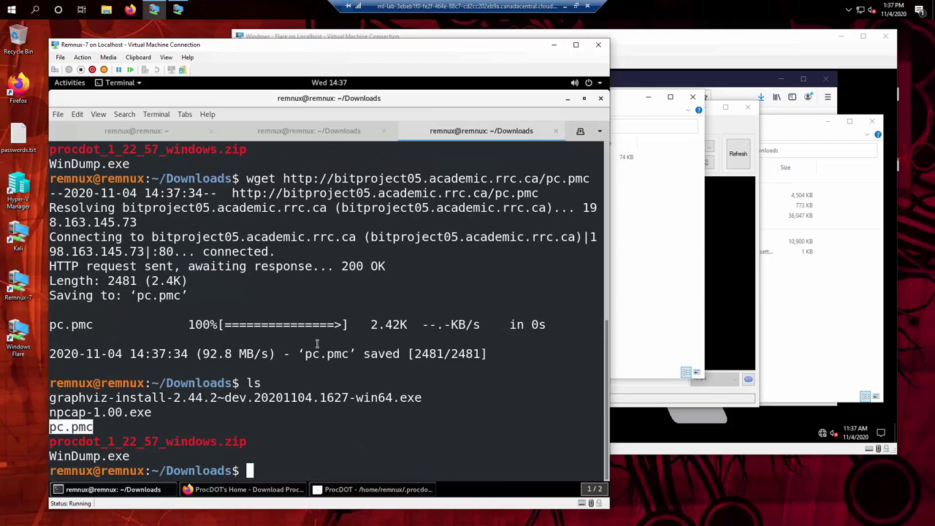
Try to inspect pc.pmc with vbindiff
{"action": "type", "text": "cat"}
{"action": "key", "text": "BackSpace"}
{"action": "key", "text": "BackSpace"}
{"action": "key", "text": "BackSpace"}
{"action": "key", "text": "BackSpace"}
{"action": "type", "text": "vbindiff pc.pmc"}
{"action": "key", "text": "Return"}
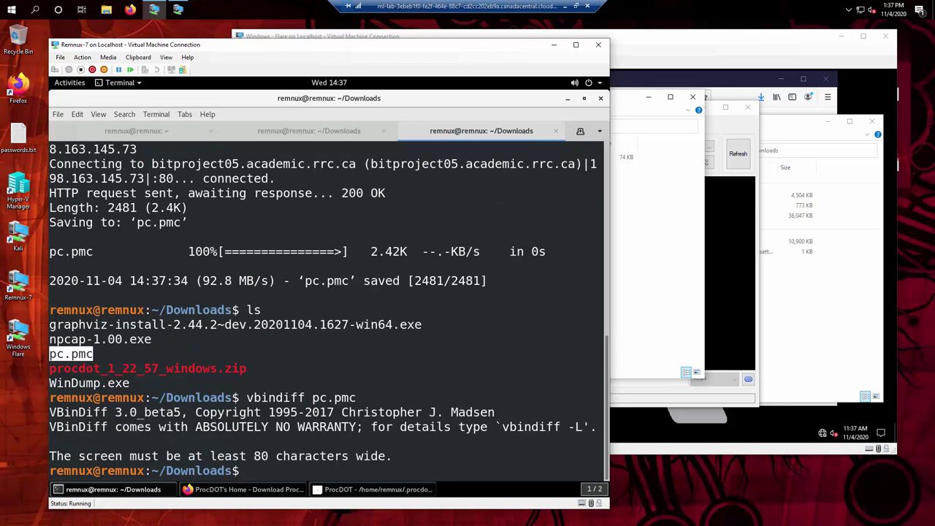
{"action": "type", "text": "cat"}
{"action": "key", "text": "BackSpace"}
{"action": "key", "text": "BackSpace"}
{"action": "key", "text": "BackSpace"}
{"action": "key", "text": "BackSpace"}
{"action": "type", "text": "hashdu"}
{"action": "key", "text": "BackSpace"}
{"action": "key", "text": "BackSpace"}
{"action": "key", "text": "Tab"}
{"action": "key", "text": "Tab"}
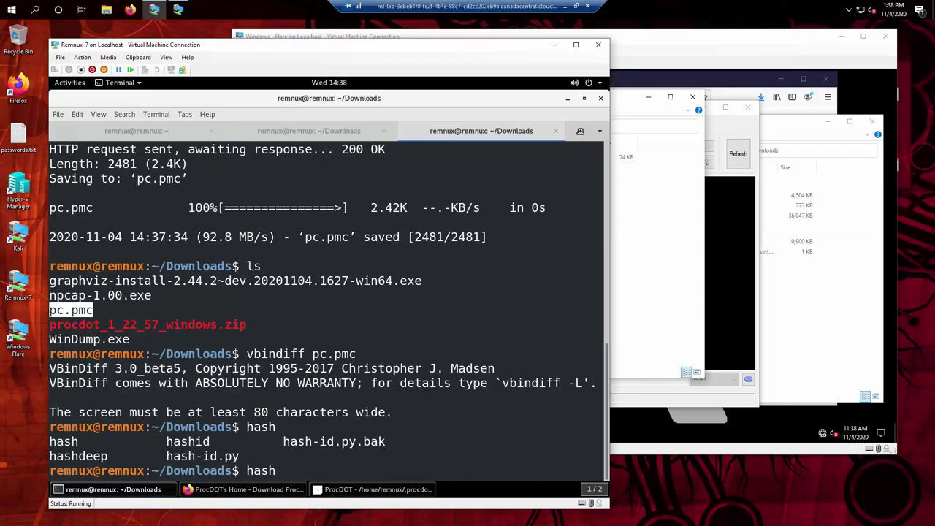
{"action": "key", "text": "BackSpace"}
{"action": "key", "text": "BackSpace"}
{"action": "key", "text": "BackSpace"}
{"action": "key", "text": "BackSpace"}
Print the contents of pc.pmc with cat, list the Downloads folder again, and highlight the pc.pmc entry
{"action": "type", "text": "cat pc"}
{"action": "key", "text": "Tab"}
{"action": "key", "text": "Return"}
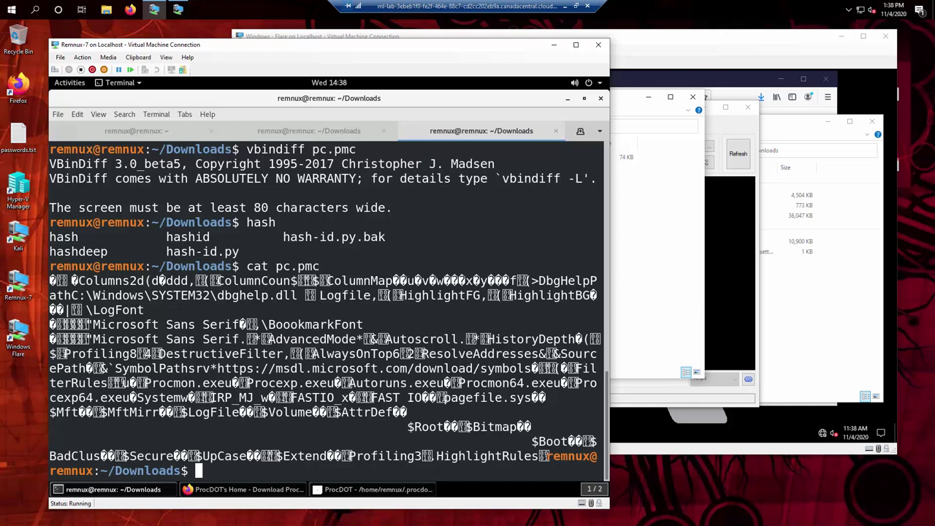
{"action": "type", "text": "ls"}
{"action": "key", "text": "Return"}
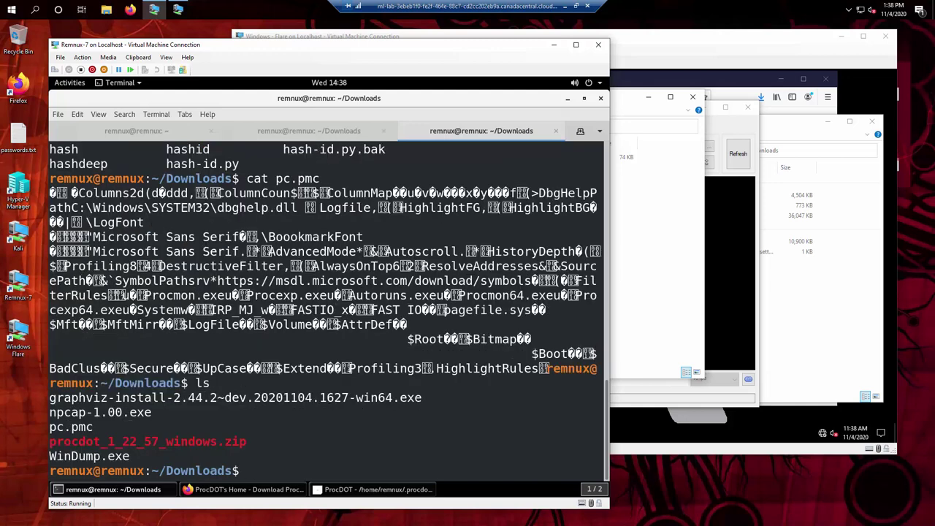
{"action": "double_click", "coordinate": [83, 427]}
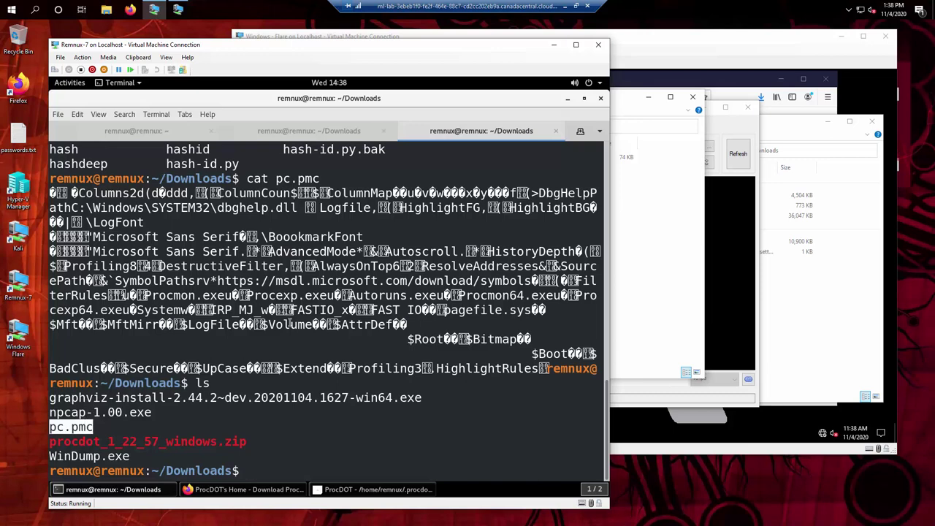
Switch to Firefox on the Flare VM and reload the 192.168.56.101 directory listing
{"action": "left_click", "coordinate": [784, 411]}
{"action": "left_click", "coordinate": [831, 288]}
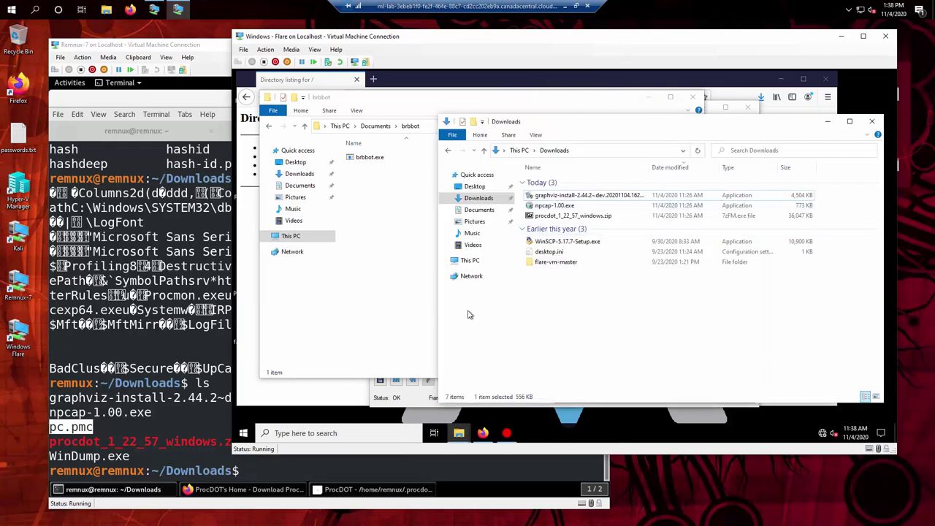
{"action": "mouse_move", "coordinate": [483, 432]}
{"action": "left_click", "coordinate": [471, 380]}
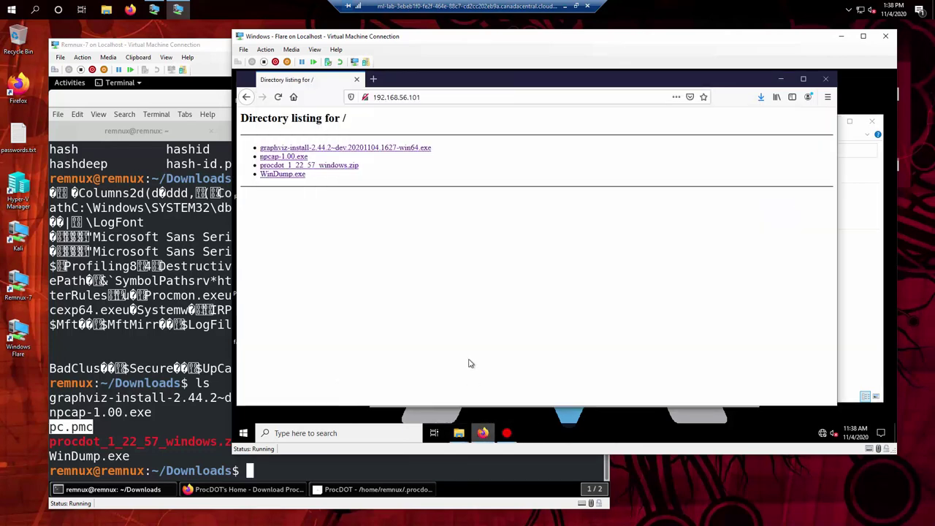
{"action": "right_click", "coordinate": [448, 290]}
{"action": "left_click", "coordinate": [515, 298]}
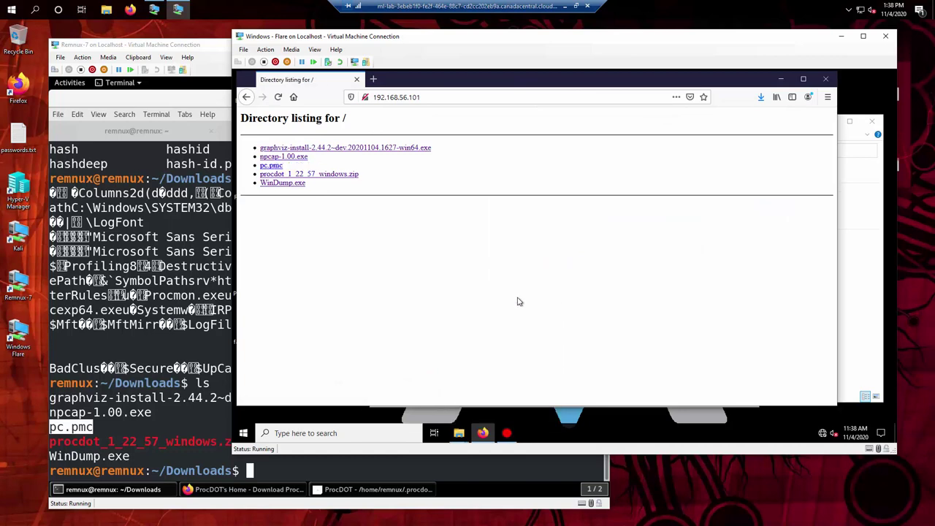
Save pc.pmc from the directory listing into the Flare VM's Downloads folder
{"action": "right_click", "coordinate": [275, 169]}
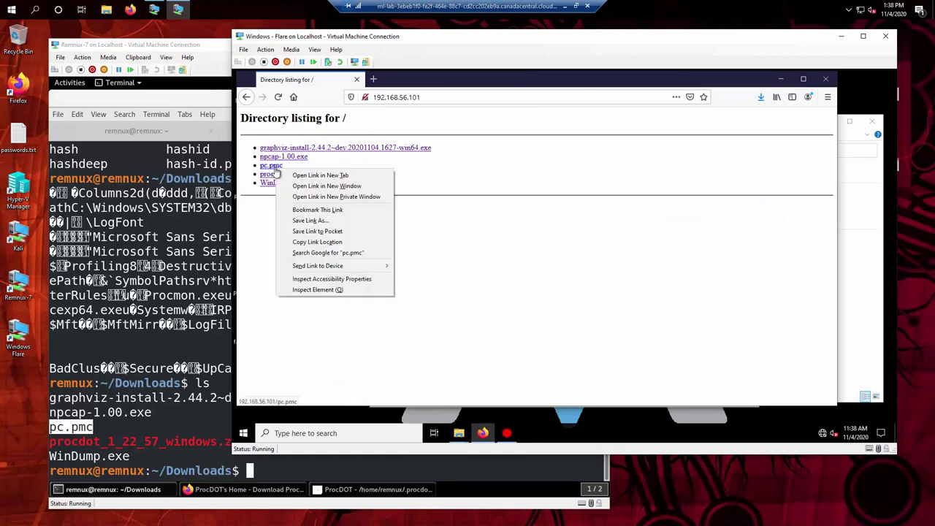
{"action": "left_click", "coordinate": [330, 221]}
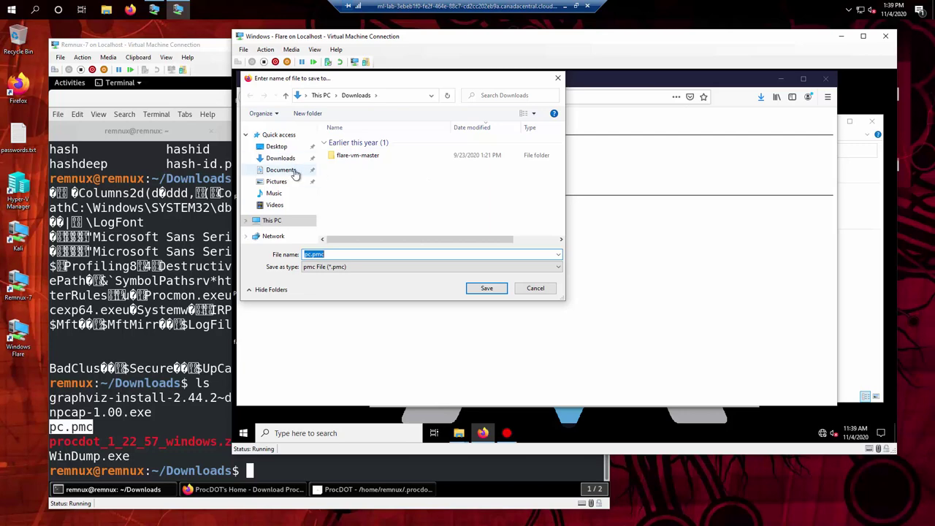
{"action": "left_click", "coordinate": [486, 289]}
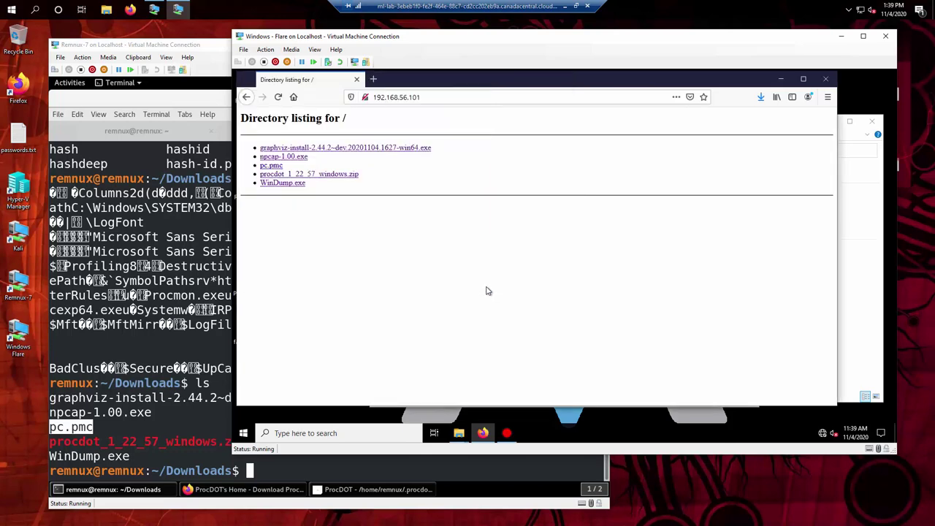
Switch to the ProcDOT setup presentation in PowerPoint and review the slides up to the Process Monitor instructions
{"action": "mouse_move", "coordinate": [507, 433]}
{"action": "key", "text": "alt+Tab"}
{"action": "key", "text": "Down"}
{"action": "key", "text": "Down"}
{"action": "key", "text": "Down"}
{"action": "key", "text": "Down"}
{"action": "key", "text": "Up"}
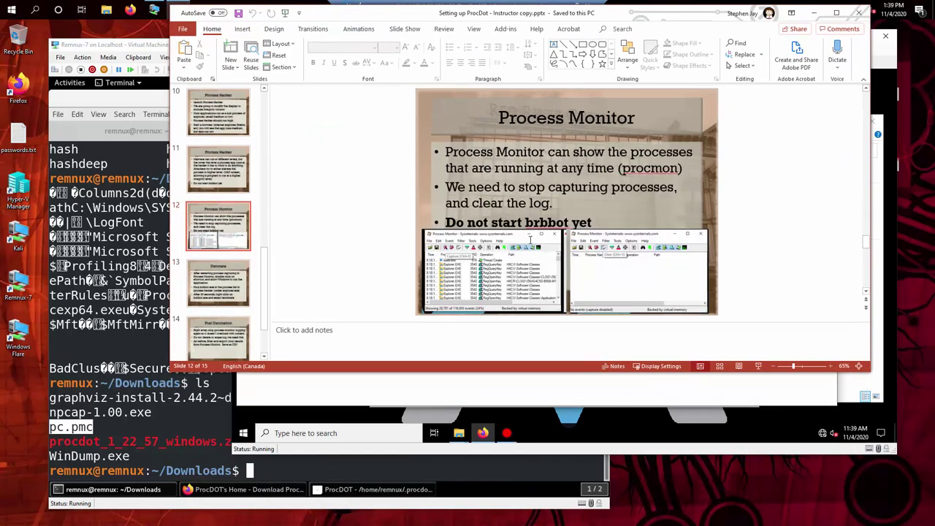
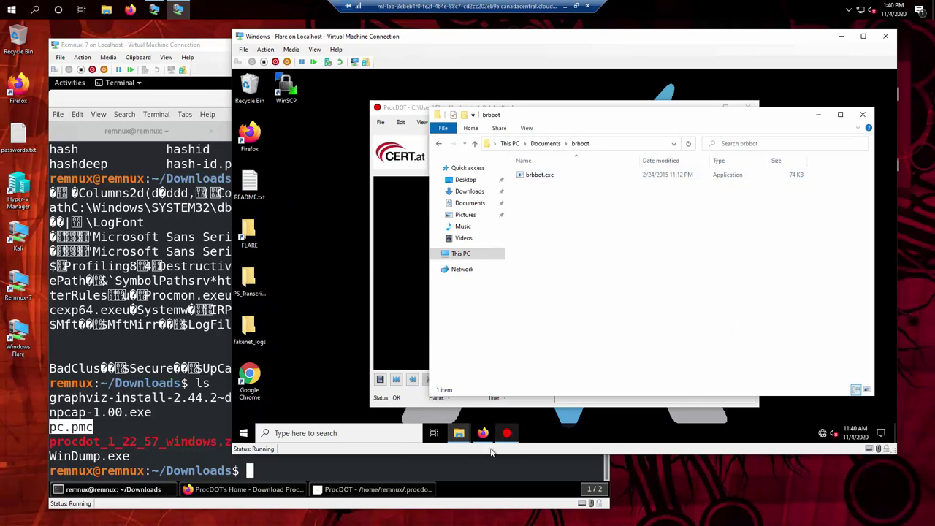
Arrange the Flare VM's brbbot and Downloads folder windows so both are accessible, with Downloads in front
{"action": "left_click", "coordinate": [458, 432]}
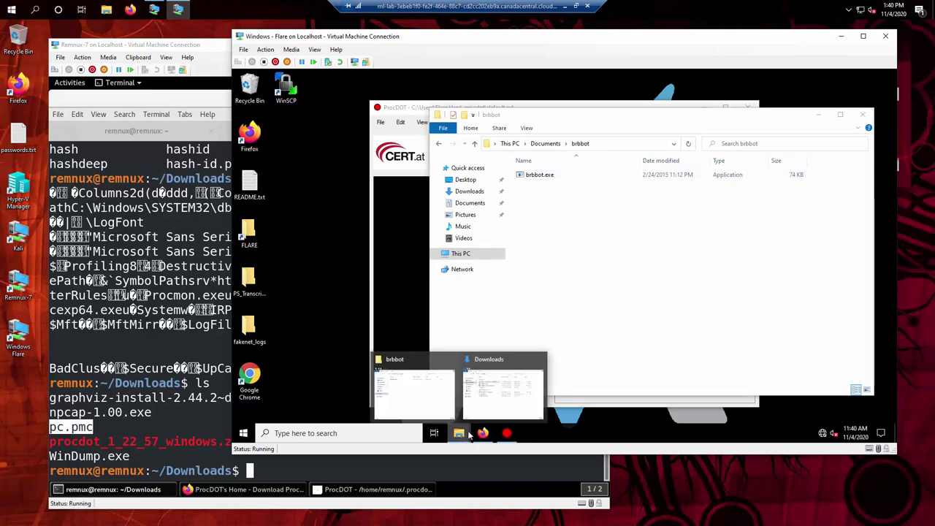
{"action": "left_click", "coordinate": [520, 400]}
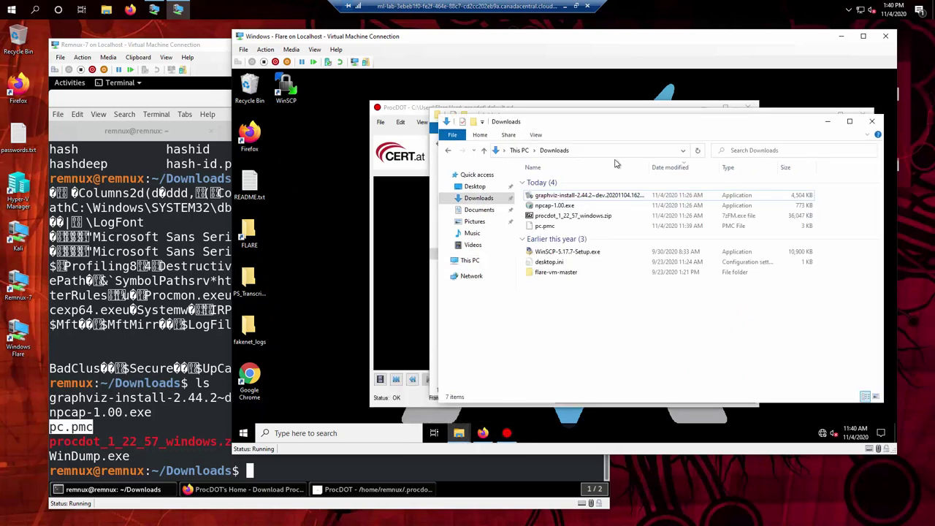
{"action": "left_click", "coordinate": [631, 112]}
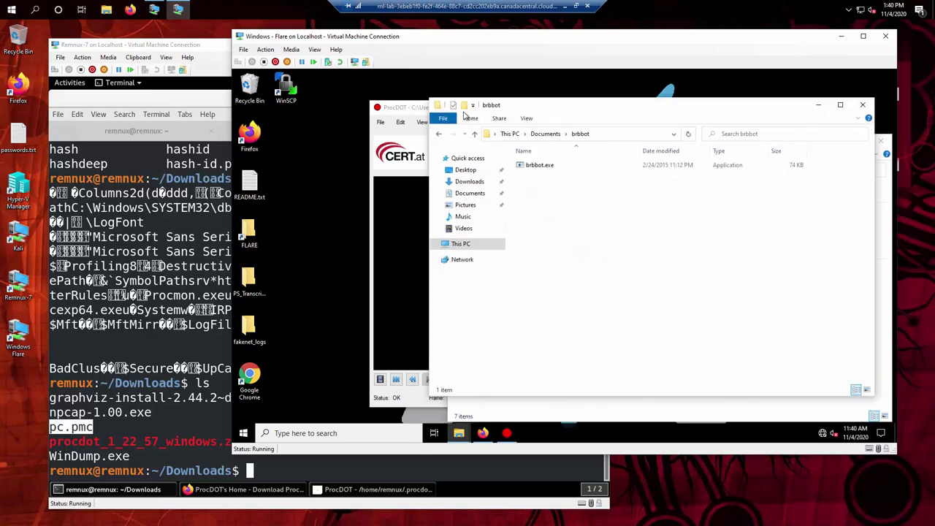
{"action": "left_click_drag", "start_coordinate": [554, 111], "coordinate": [390, 115]}
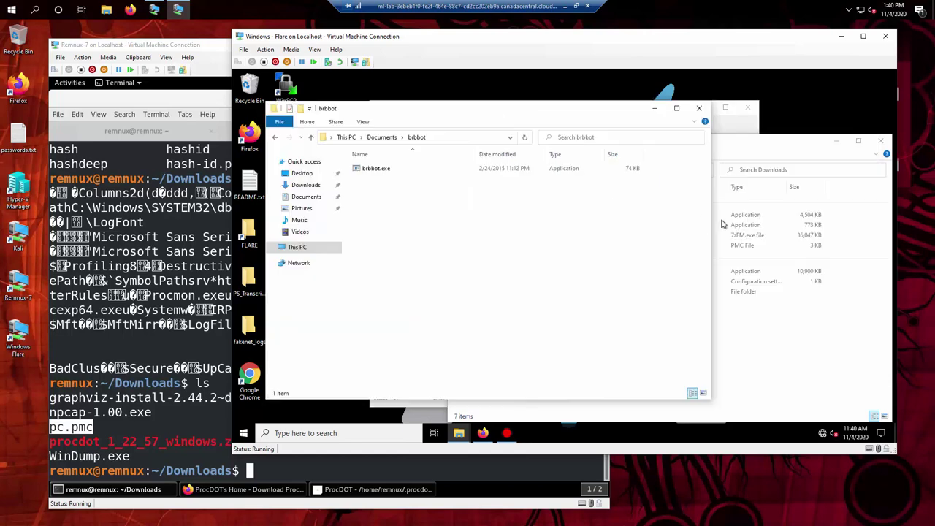
{"action": "left_click", "coordinate": [799, 146]}
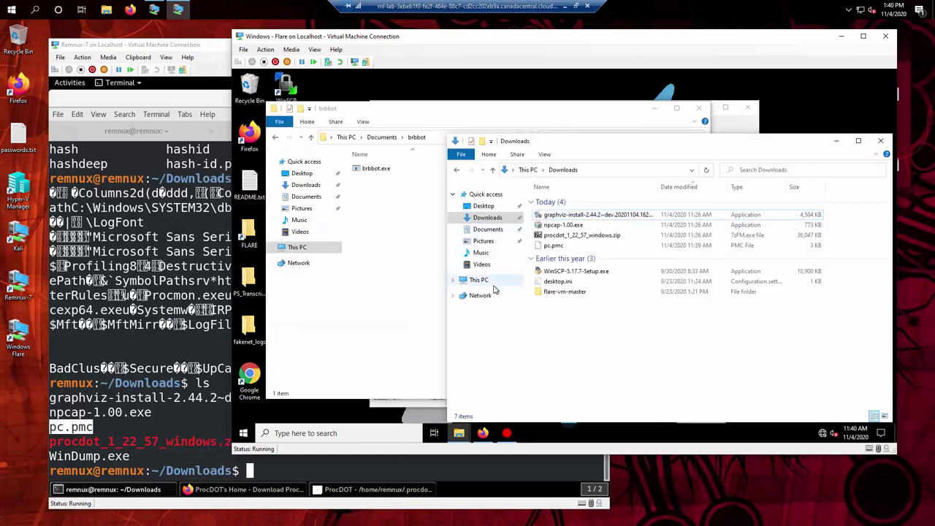
Browse from the Downloads window to C:\Users\Flare User\AppData\Roaming
{"action": "left_click", "coordinate": [453, 281]}
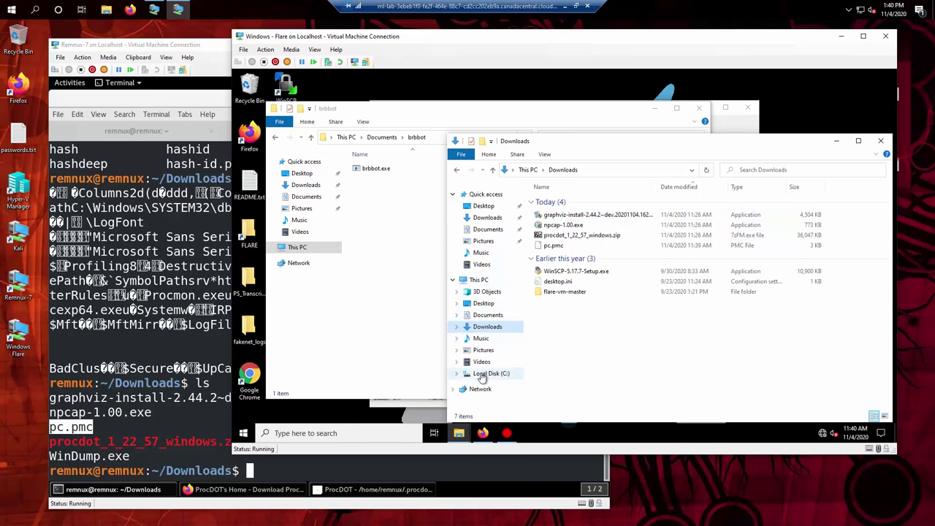
{"action": "left_click", "coordinate": [490, 373]}
{"action": "double_click", "coordinate": [553, 355]}
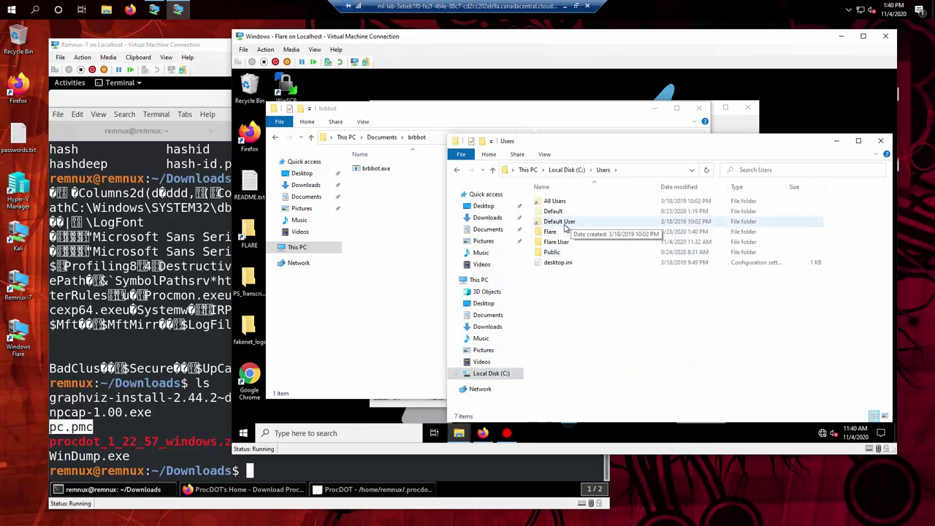
{"action": "left_click", "coordinate": [555, 243]}
{"action": "double_click", "coordinate": [554, 243]}
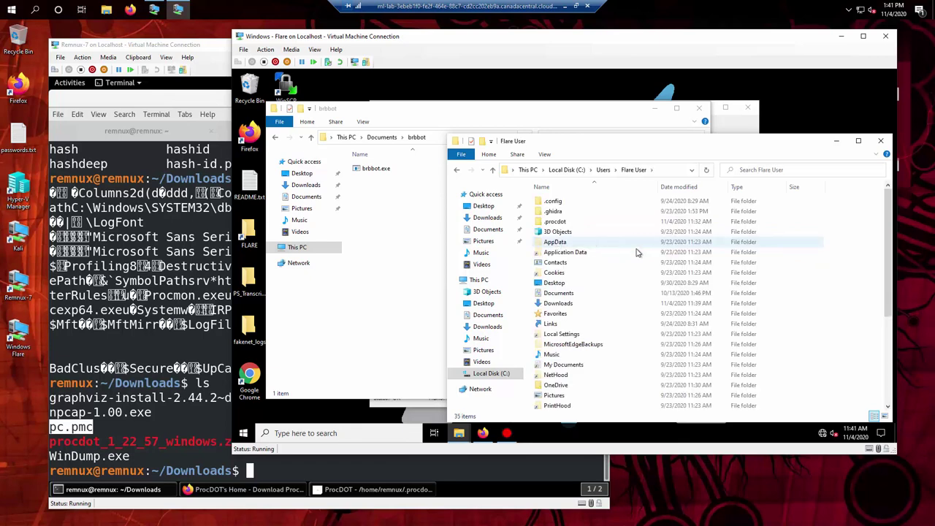
{"action": "double_click", "coordinate": [559, 242]}
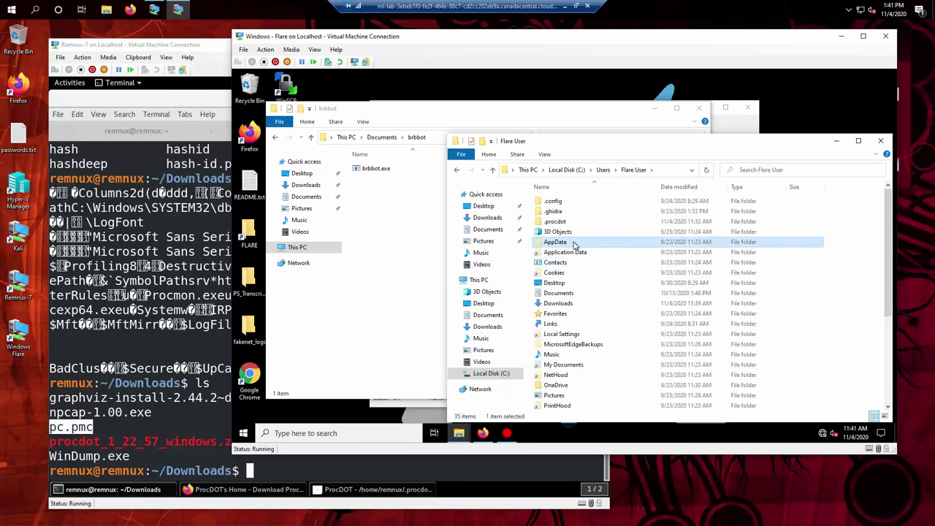
{"action": "double_click", "coordinate": [564, 225]}
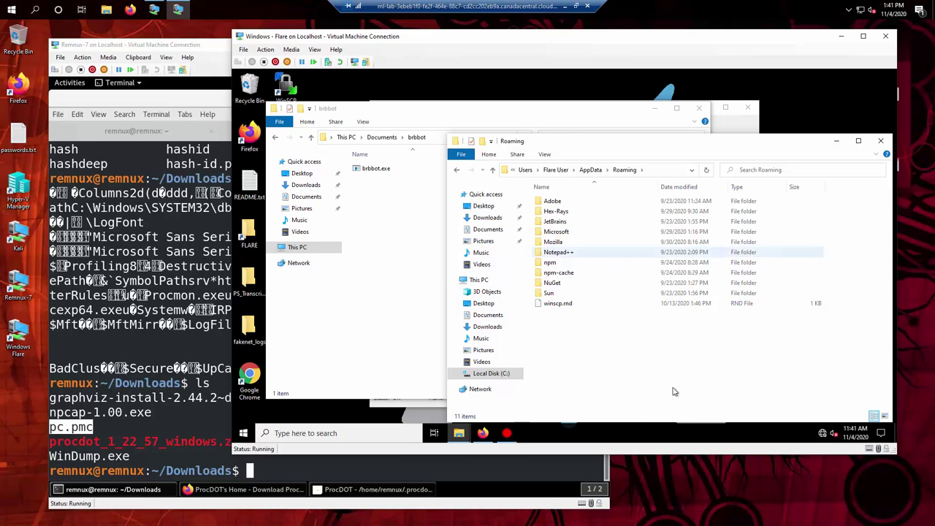
Copy brbbot.exe from Documents\brbbot into the Roaming folder and close the brbbot folder window
{"action": "left_click_drag", "start_coordinate": [371, 170], "coordinate": [575, 337]}
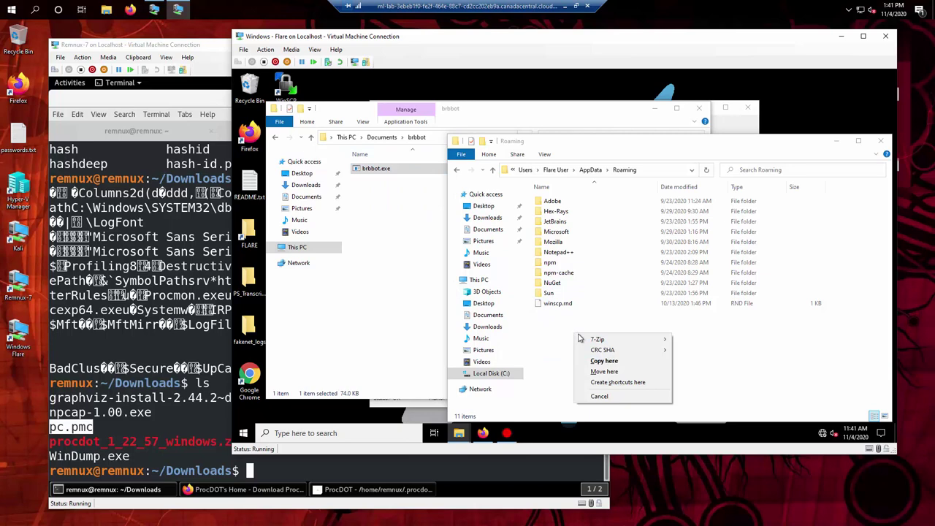
{"action": "left_click", "coordinate": [615, 365]}
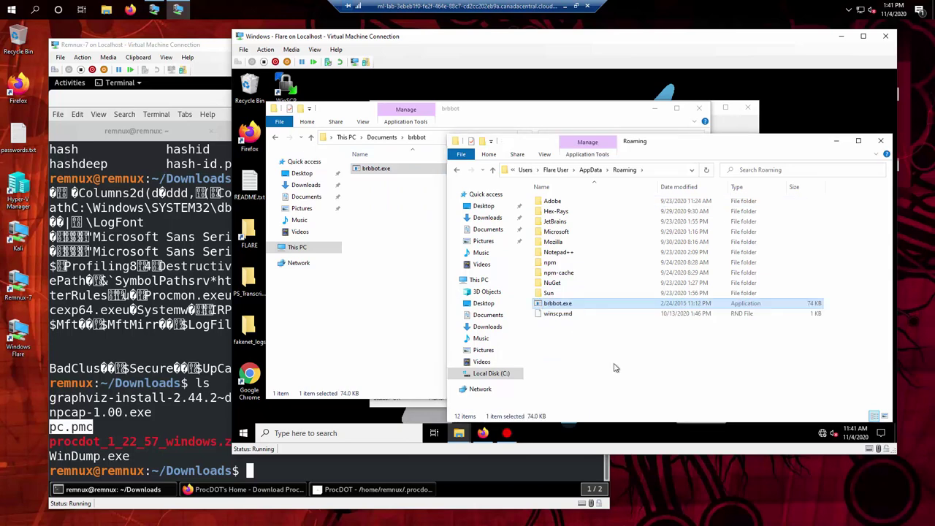
{"action": "left_click", "coordinate": [381, 261]}
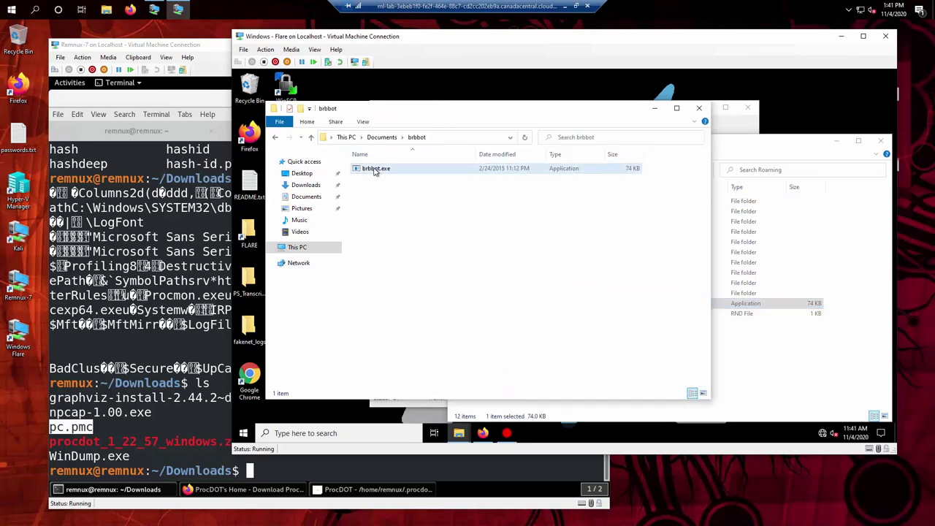
{"action": "left_click", "coordinate": [807, 377]}
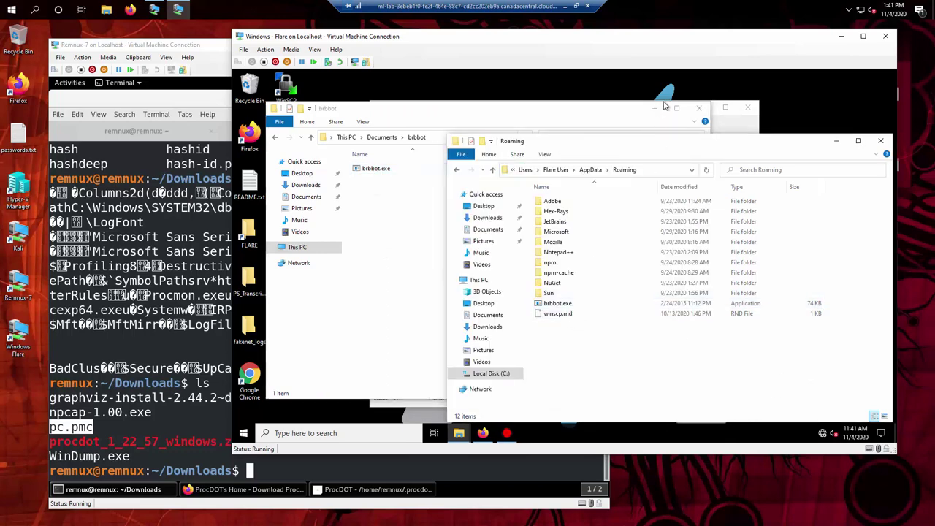
{"action": "left_click", "coordinate": [698, 107]}
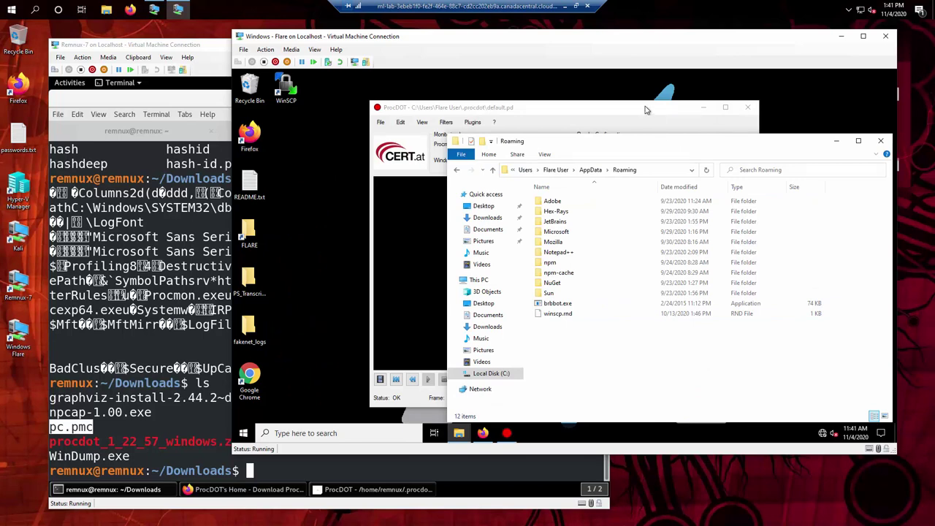
Create a desktop shortcut to the brbbot.exe in Roaming and place it beneath the WinSCP icon
{"action": "left_click_drag", "start_coordinate": [645, 140], "coordinate": [621, 107]}
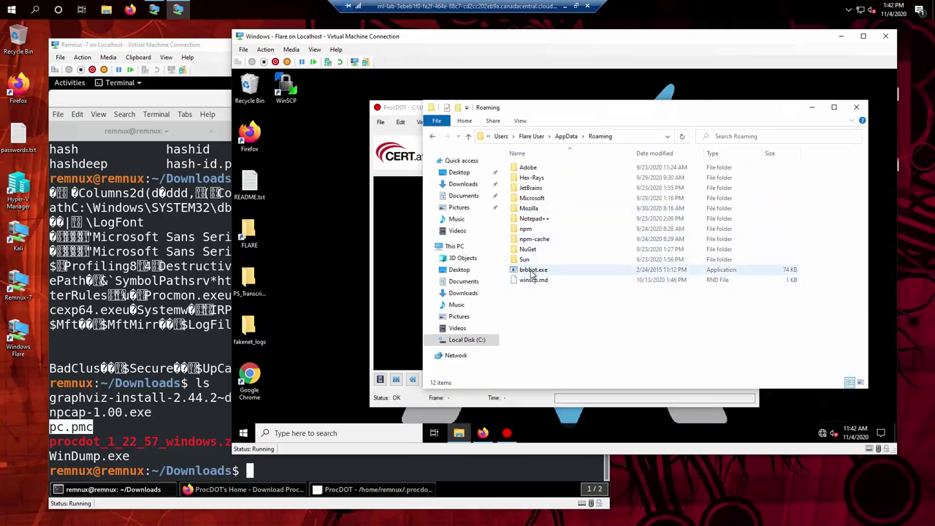
{"action": "left_click_drag", "start_coordinate": [531, 274], "coordinate": [309, 143]}
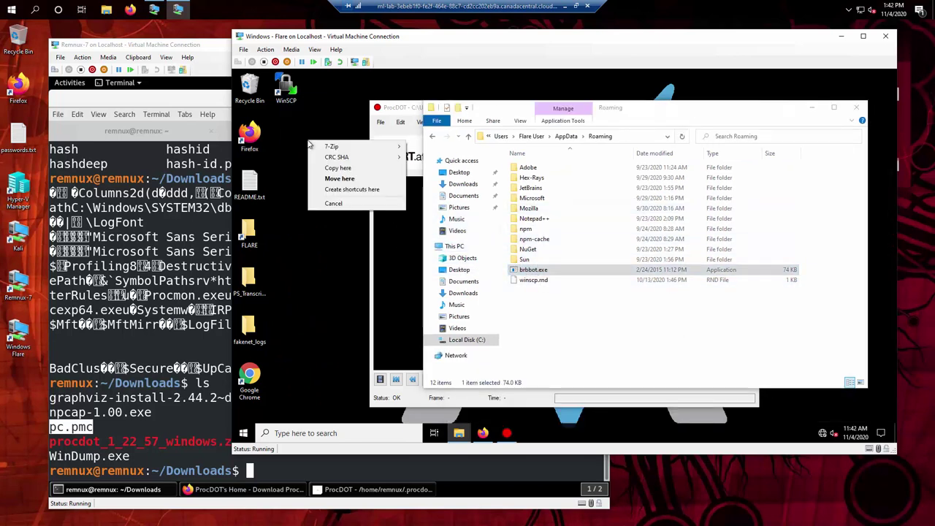
{"action": "left_click", "coordinate": [342, 189]}
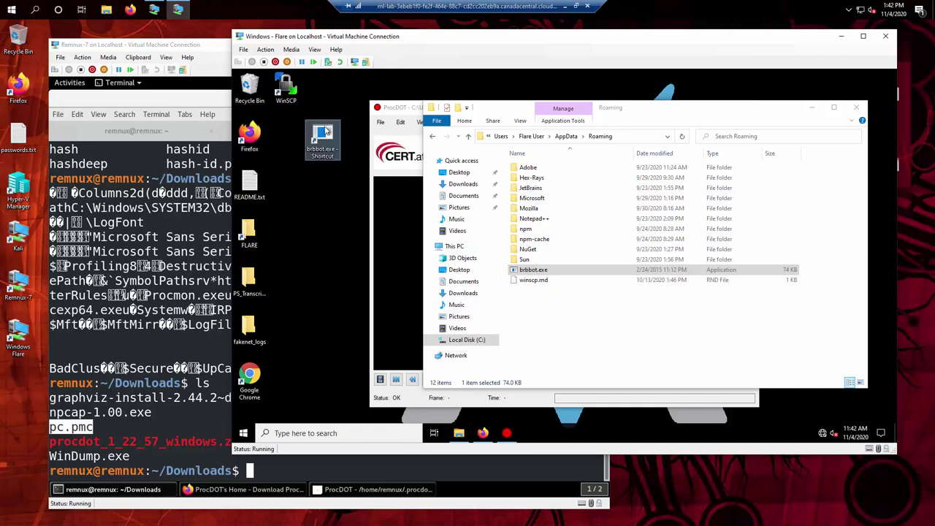
{"action": "left_click_drag", "start_coordinate": [327, 130], "coordinate": [291, 131]}
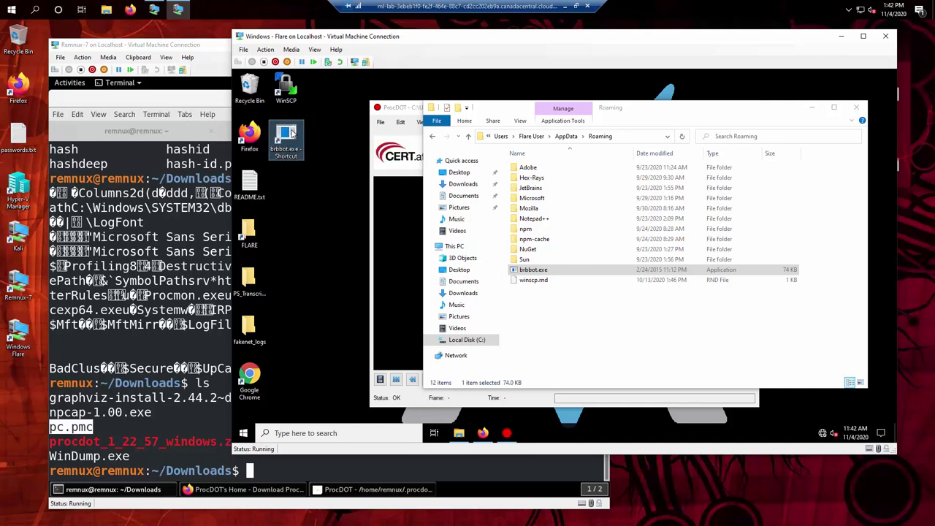
Set the brbbot.exe desktop shortcut to run as administrator in its advanced properties and save the change
{"action": "right_click", "coordinate": [291, 132]}
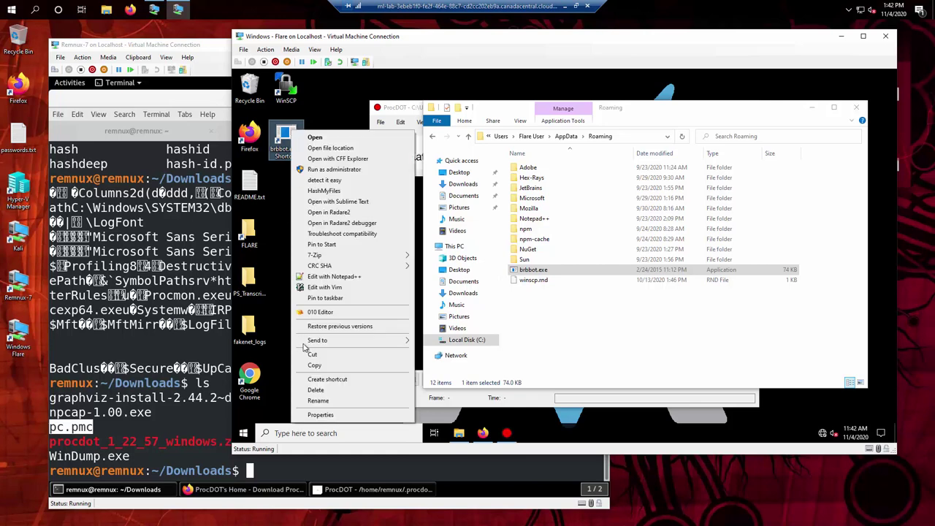
{"action": "left_click", "coordinate": [335, 414]}
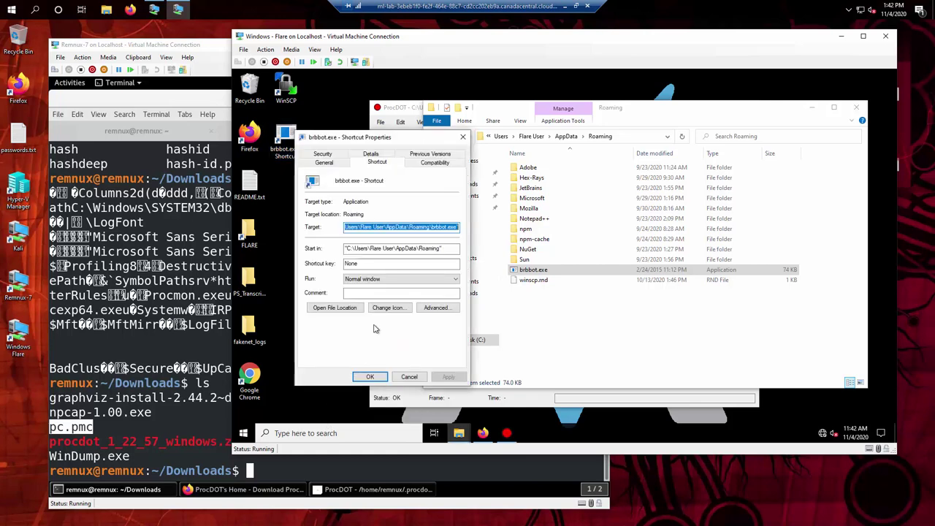
{"action": "left_click", "coordinate": [431, 308]}
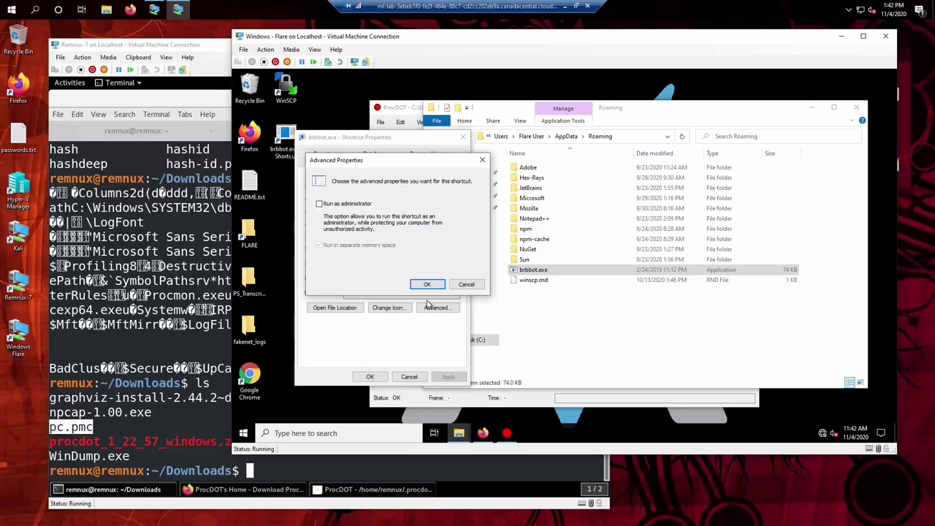
{"action": "left_click", "coordinate": [319, 204]}
{"action": "left_click", "coordinate": [434, 286]}
{"action": "left_click", "coordinate": [369, 377]}
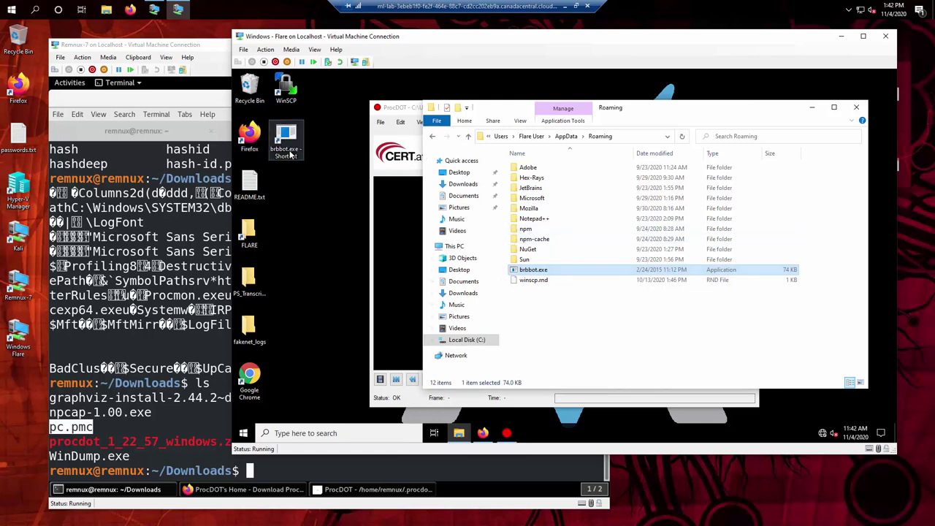
Clear the Roaming and ProcDOT windows off the desktop and launch procmon with elevated permission in a maximized window
{"action": "left_click", "coordinate": [859, 108]}
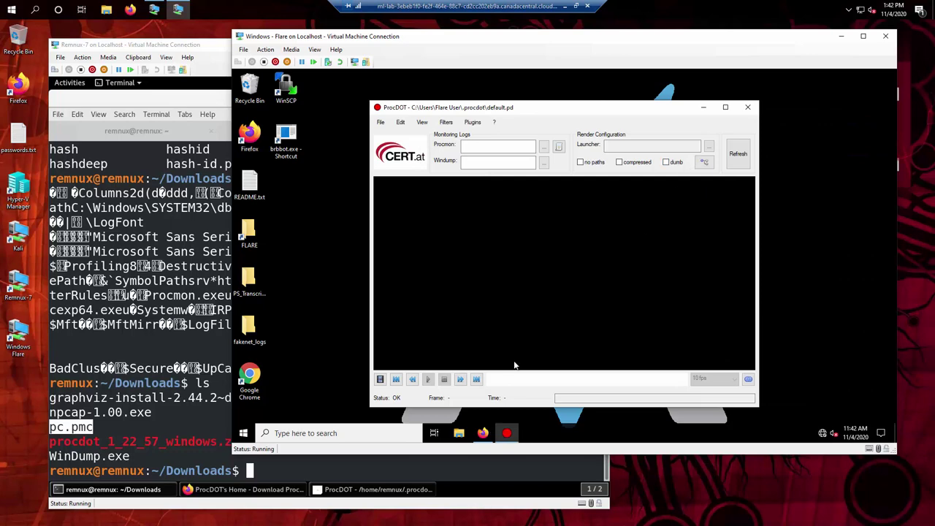
{"action": "left_click", "coordinate": [702, 107]}
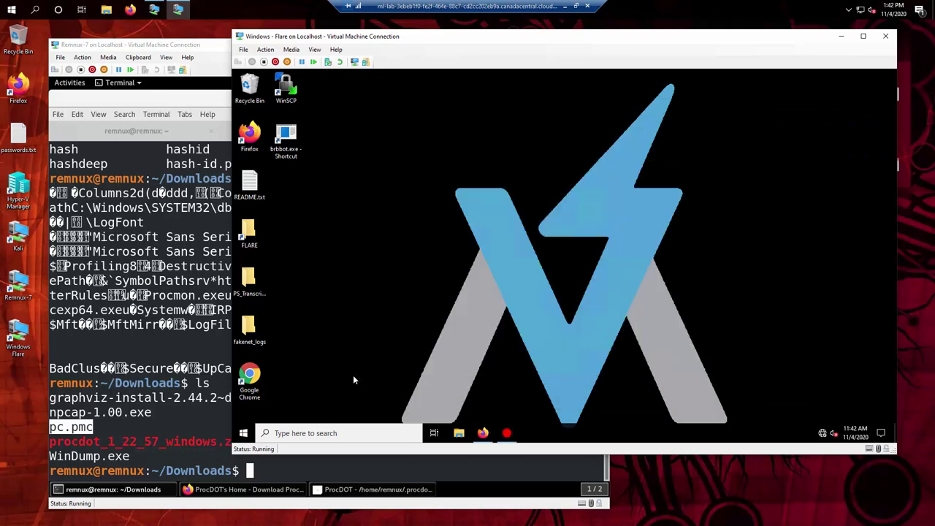
{"action": "key", "text": "super"}
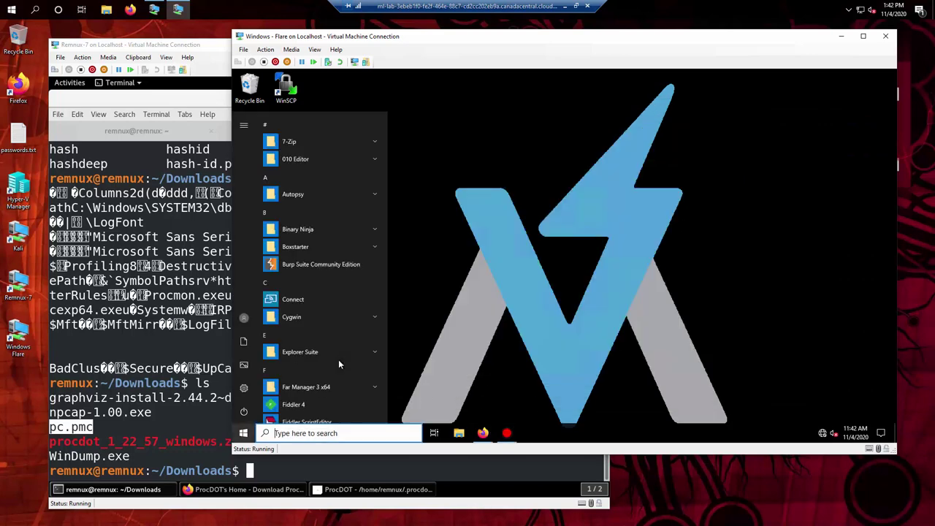
{"action": "type", "text": "procmon"}
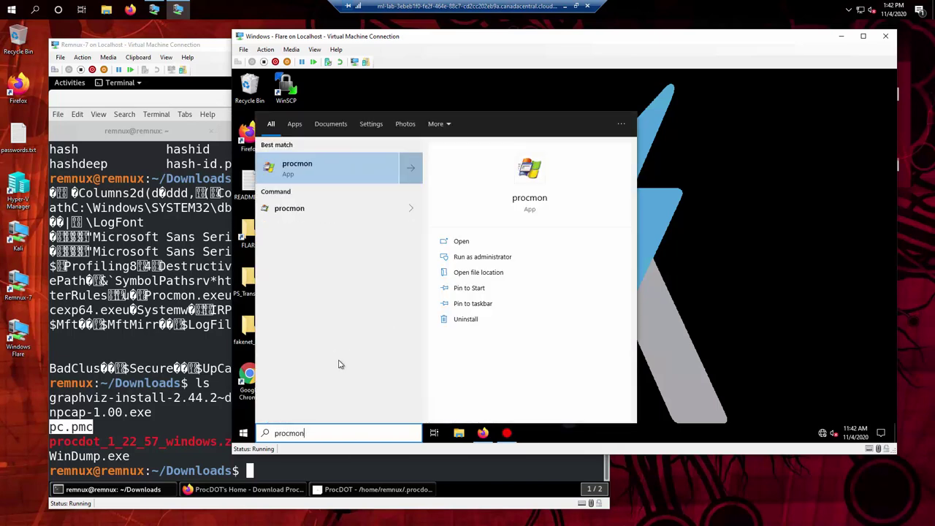
{"action": "key", "text": "Return"}
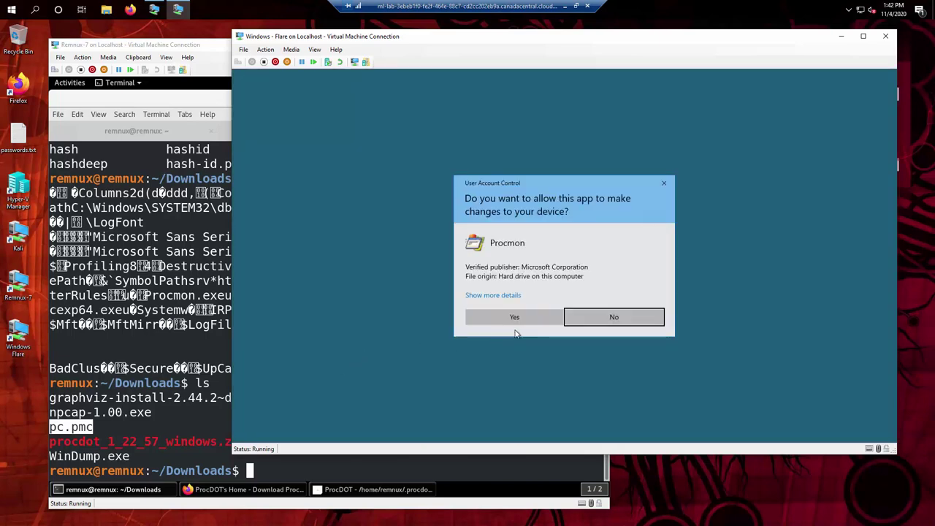
{"action": "left_click", "coordinate": [520, 319]}
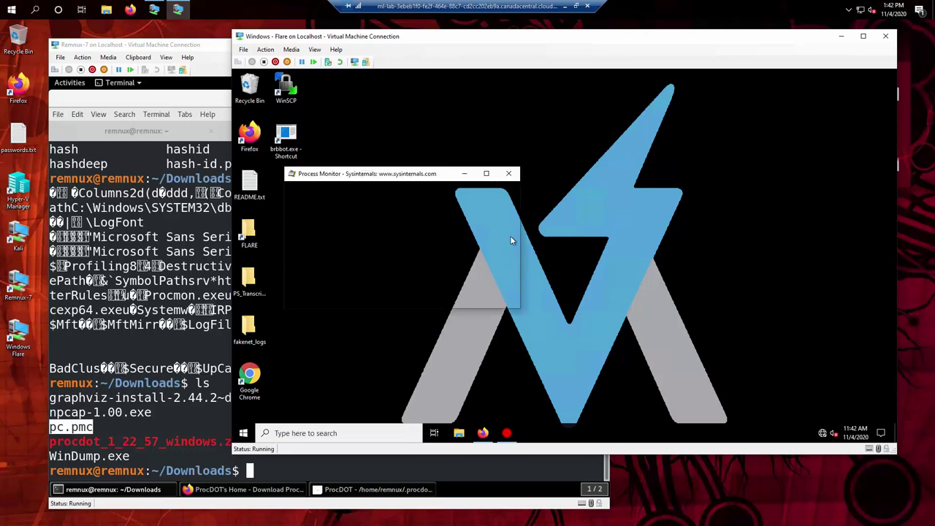
{"action": "double_click", "coordinate": [413, 175]}
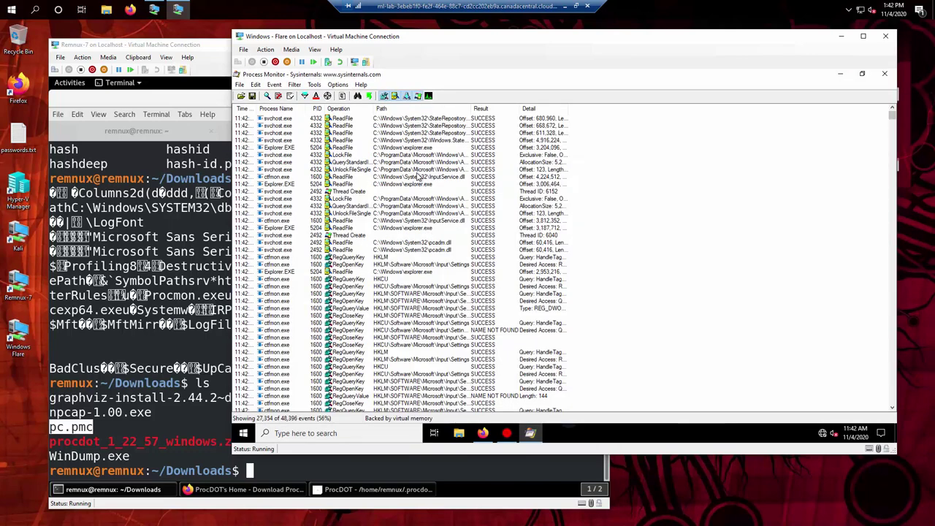
Stop Process Monitor's event capture and restore its window to a medium size on the desktop
{"action": "left_click", "coordinate": [270, 97]}
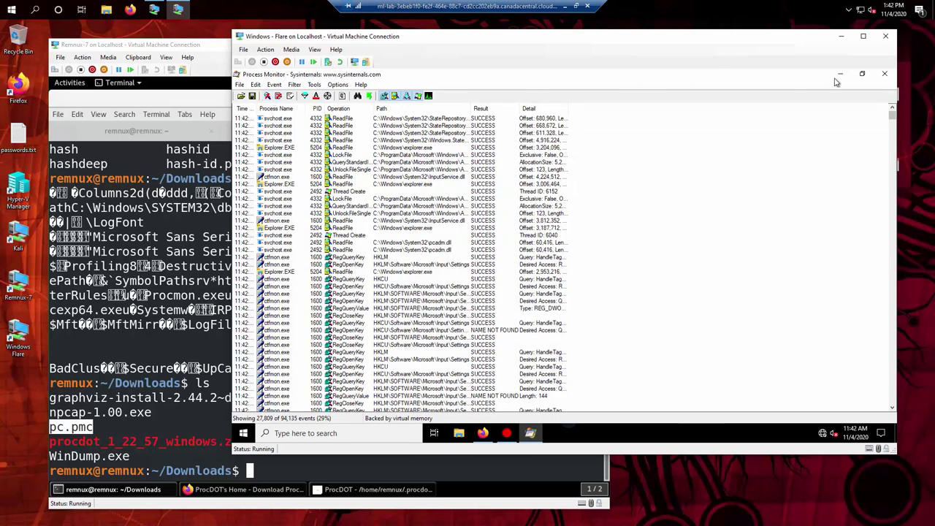
{"action": "left_click", "coordinate": [863, 75]}
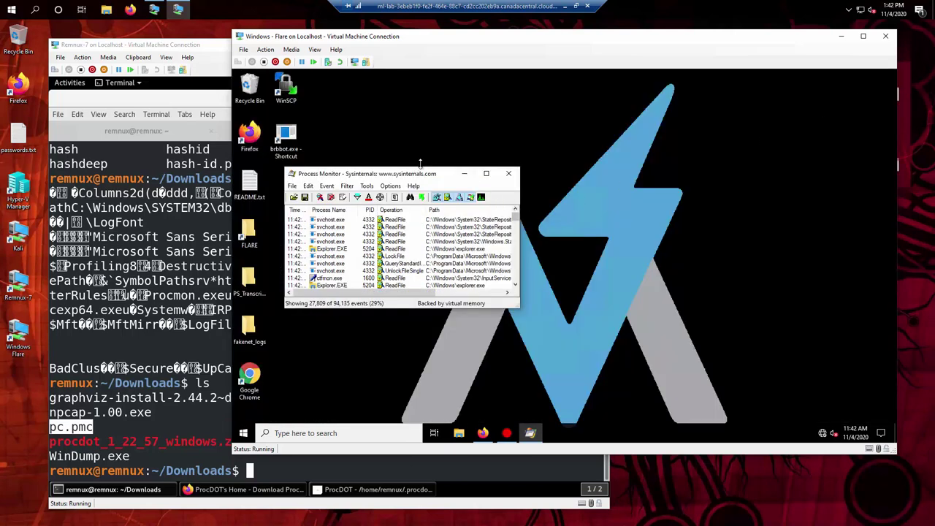
{"action": "left_click_drag", "start_coordinate": [421, 168], "coordinate": [426, 102]}
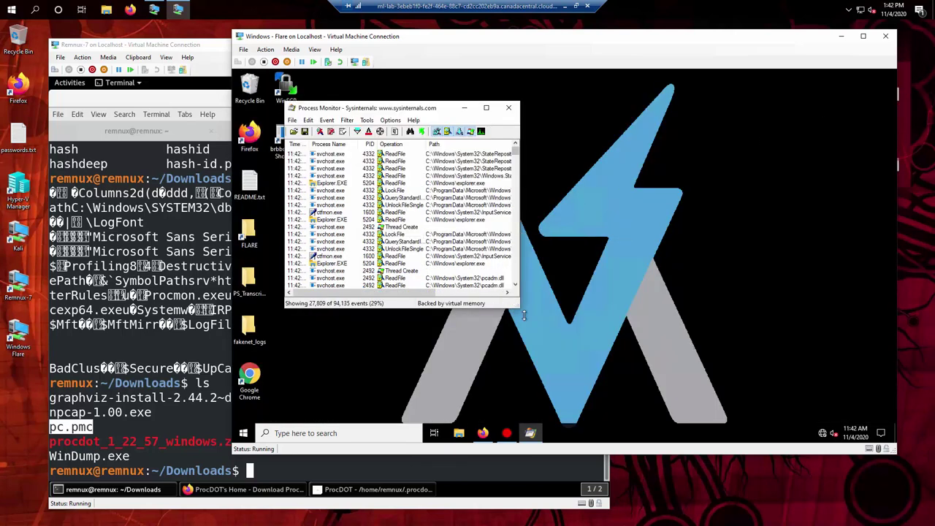
{"action": "left_click_drag", "start_coordinate": [515, 307], "coordinate": [570, 388]}
Import the pc.pmc configuration from the Downloads folder into Process Monitor
{"action": "left_click", "coordinate": [292, 120]}
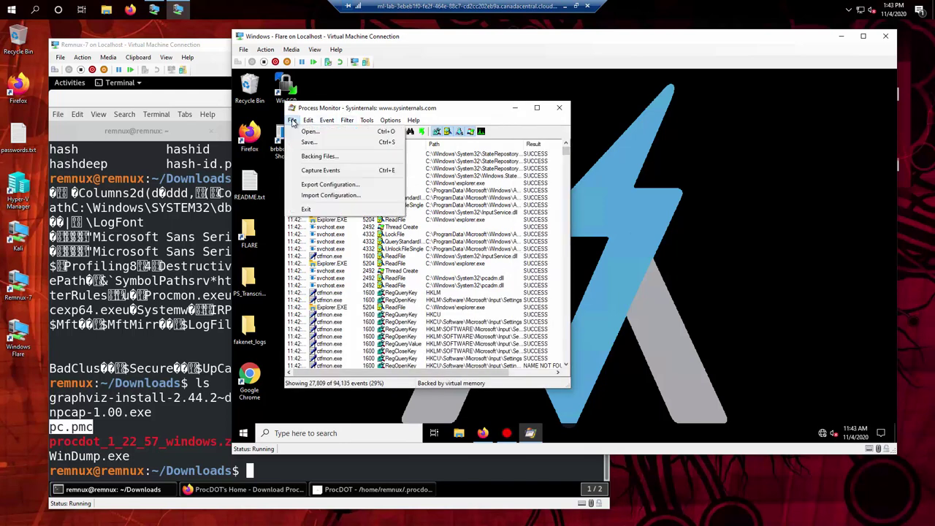
{"action": "mouse_move", "coordinate": [313, 123]}
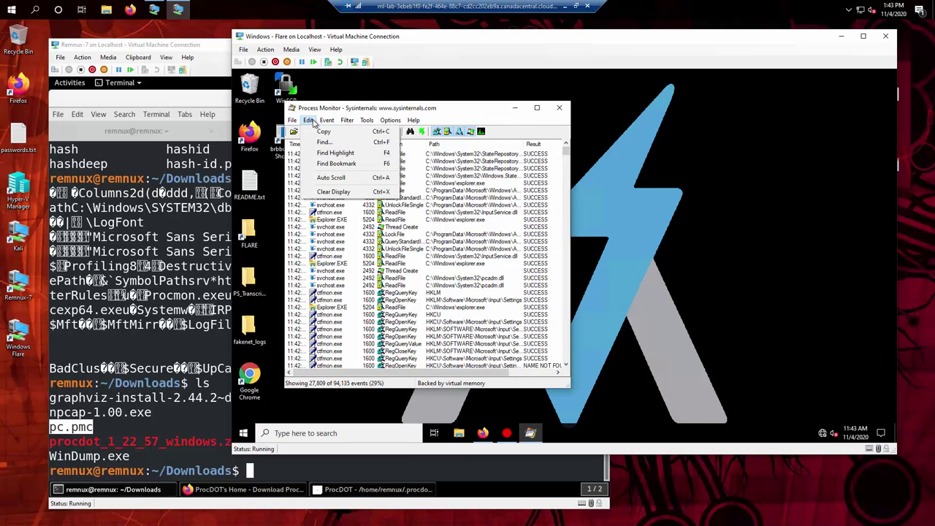
{"action": "mouse_move", "coordinate": [389, 124]}
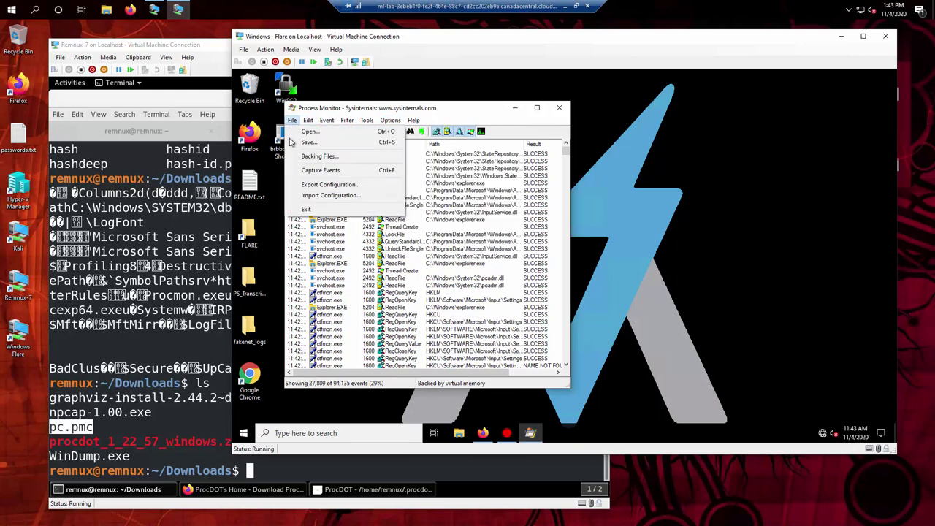
{"action": "left_click", "coordinate": [309, 195]}
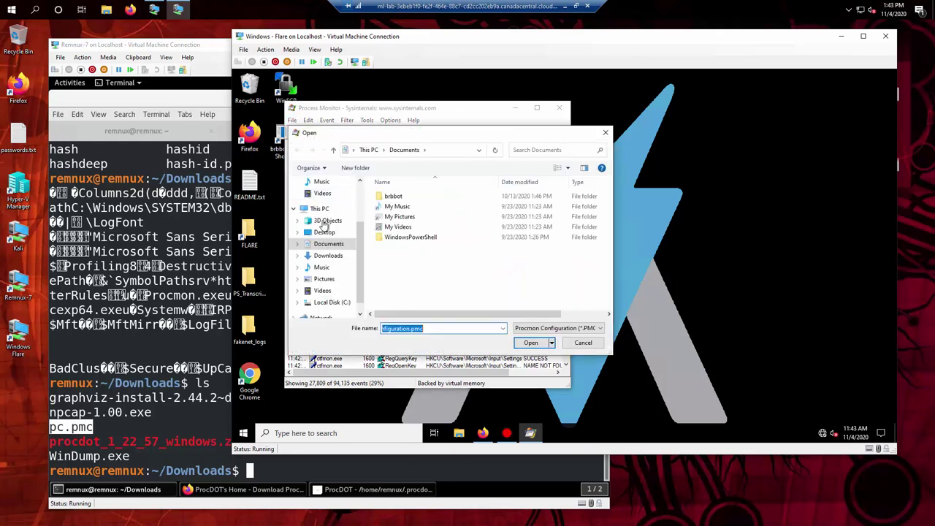
{"action": "left_click", "coordinate": [327, 257]}
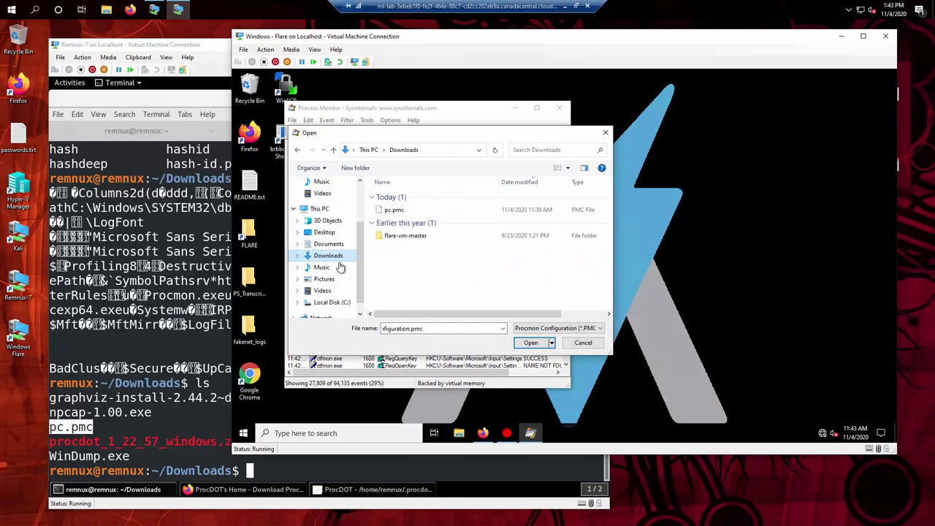
{"action": "left_click", "coordinate": [396, 210]}
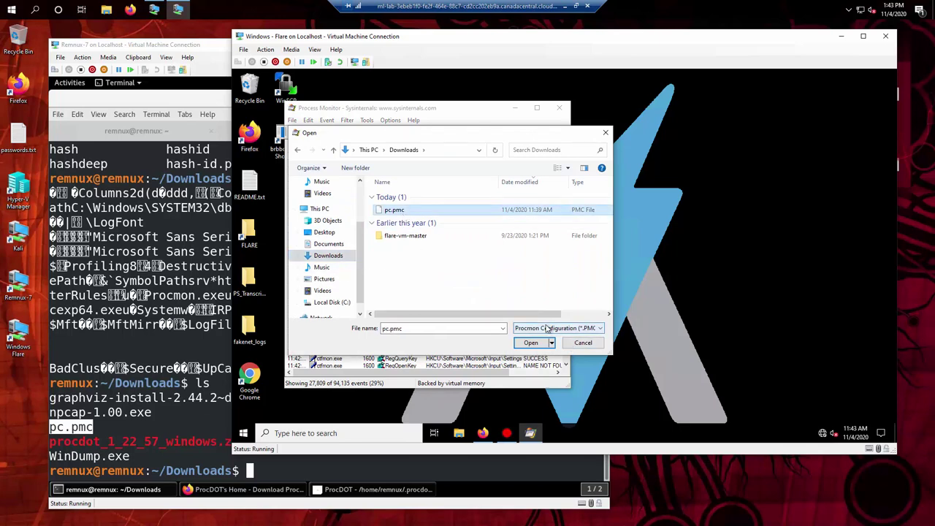
{"action": "left_click", "coordinate": [531, 344]}
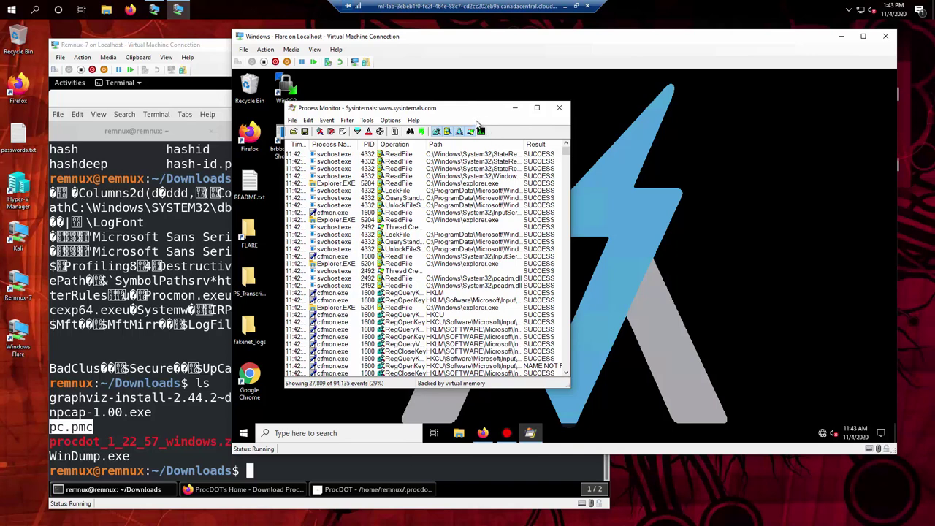
Clear the captured events from Process Monitor's display, then enlarge its window and move it toward the desktop's upper edge
{"action": "left_click_drag", "start_coordinate": [463, 105], "coordinate": [462, 104]}
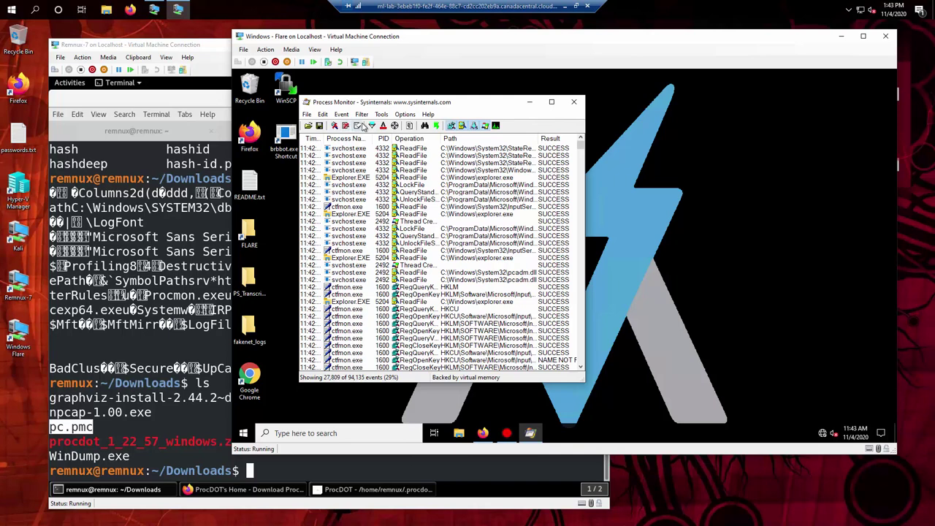
{"action": "left_click", "coordinate": [357, 126]}
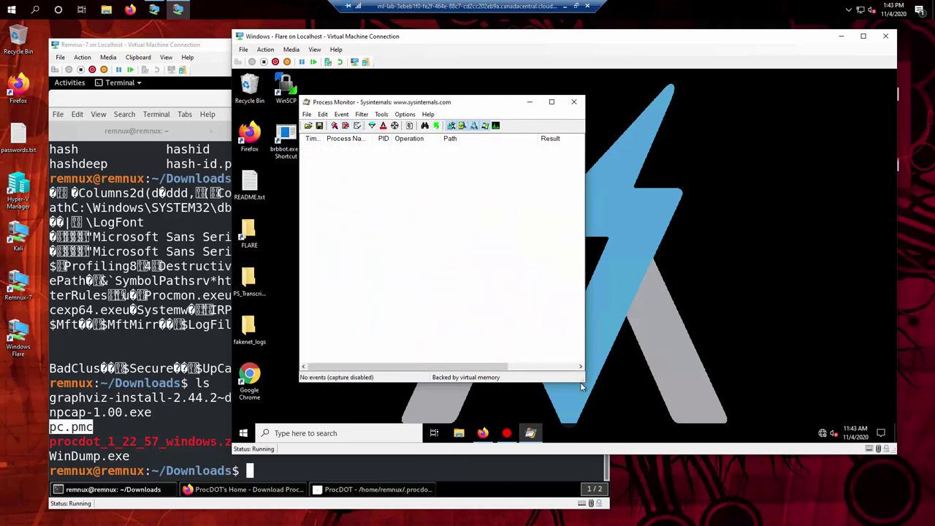
{"action": "left_click_drag", "start_coordinate": [580, 382], "coordinate": [606, 415]}
{"action": "left_click_drag", "start_coordinate": [510, 104], "coordinate": [479, 82]}
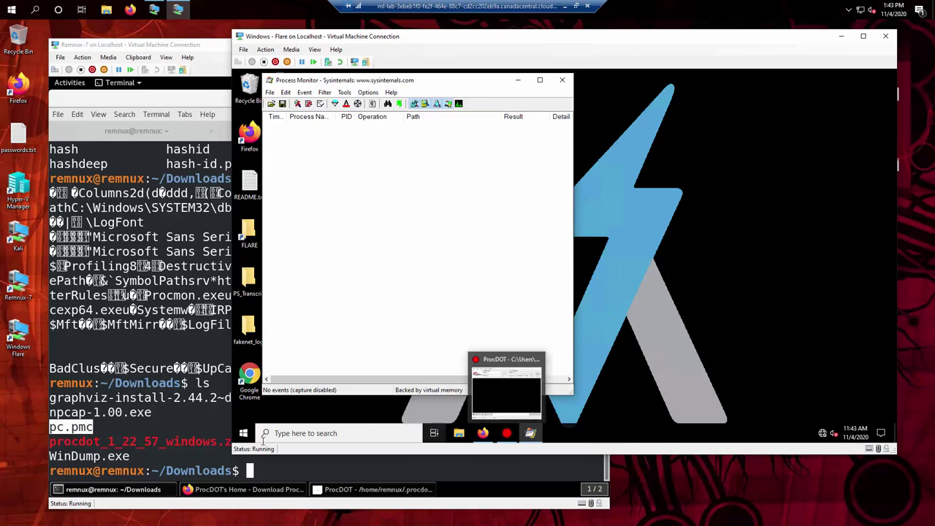
Open Process Hacker 2 beside the Process Monitor window and dismiss the calendar reminder
{"action": "left_click", "coordinate": [243, 435]}
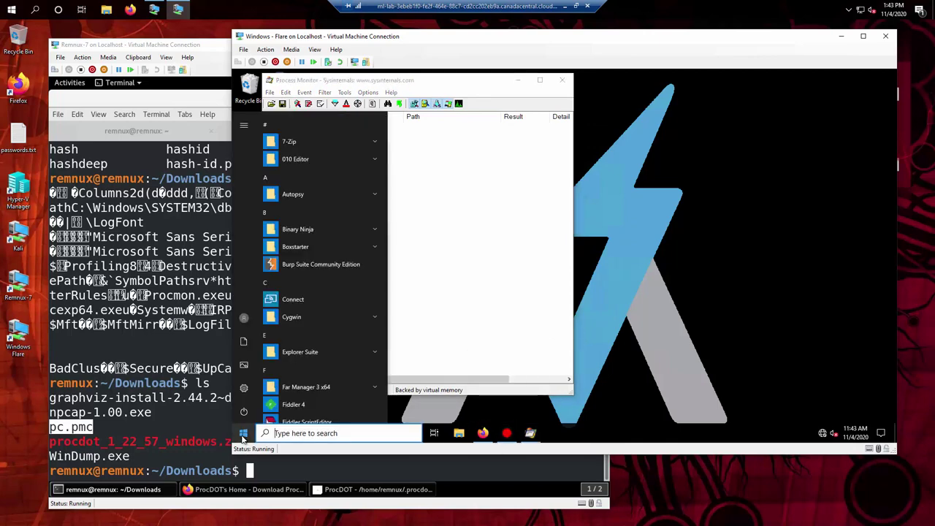
{"action": "type", "text": "process "}
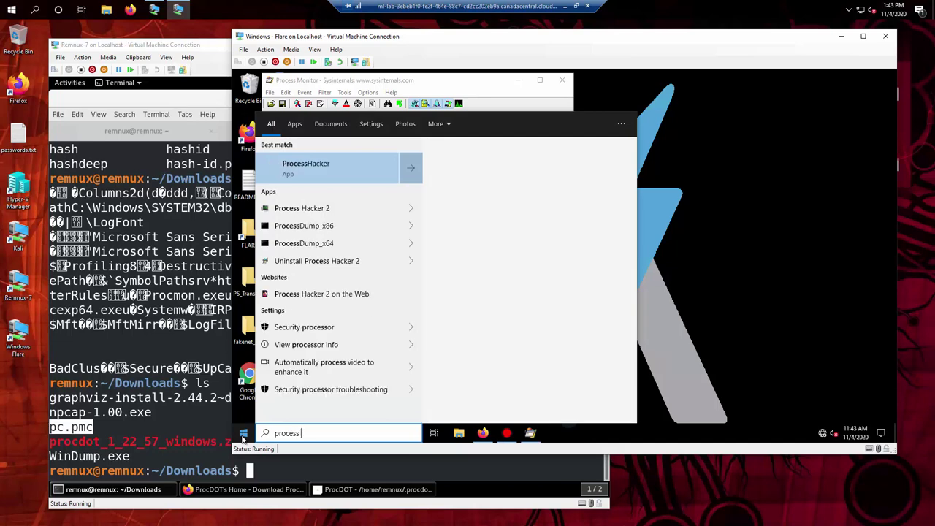
{"action": "type", "text": "hacker 2"}
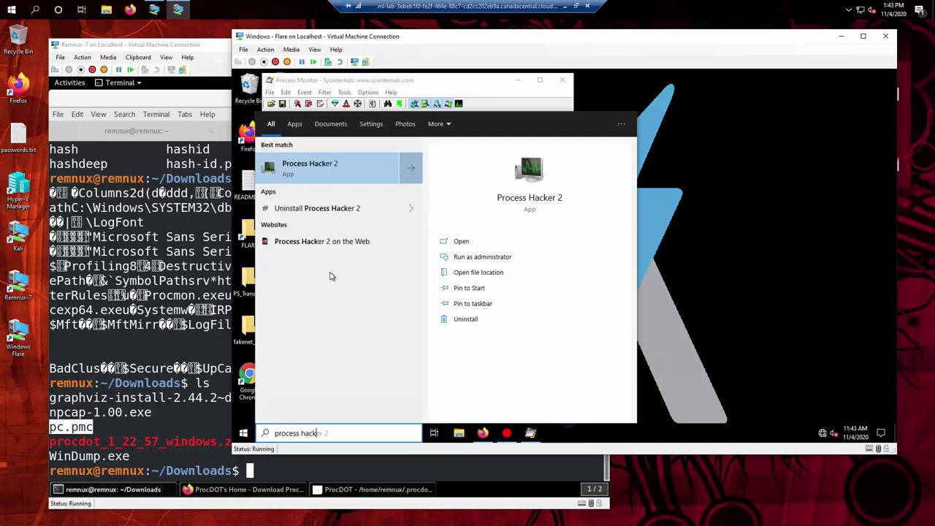
{"action": "left_click", "coordinate": [358, 170]}
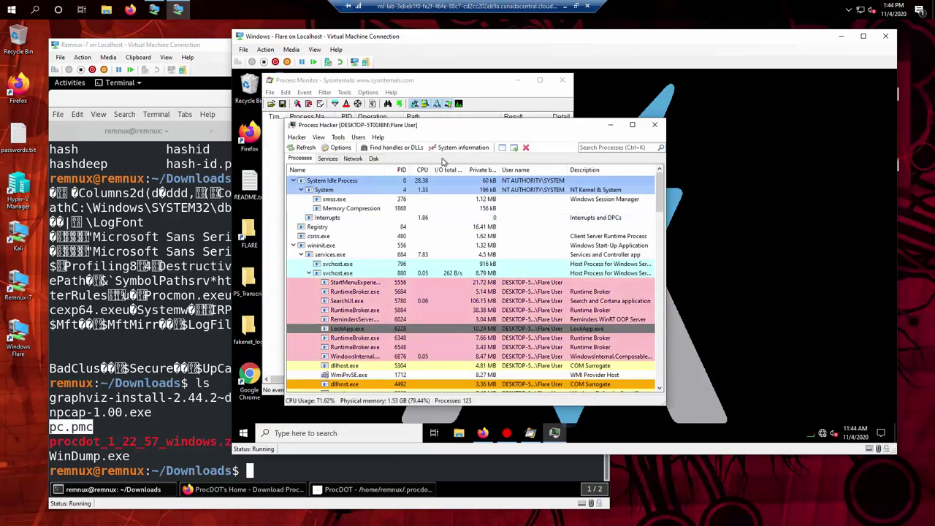
{"action": "left_click_drag", "start_coordinate": [510, 129], "coordinate": [679, 110]}
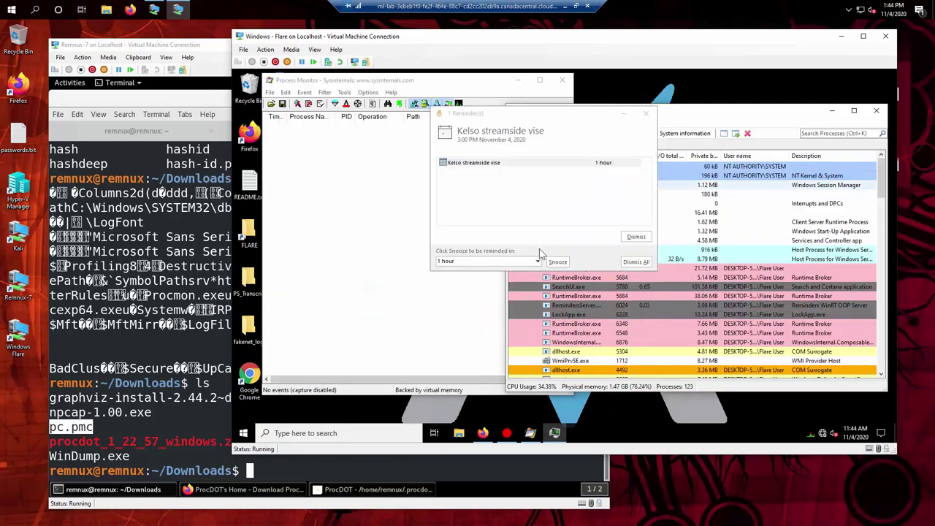
{"action": "left_click", "coordinate": [635, 236]}
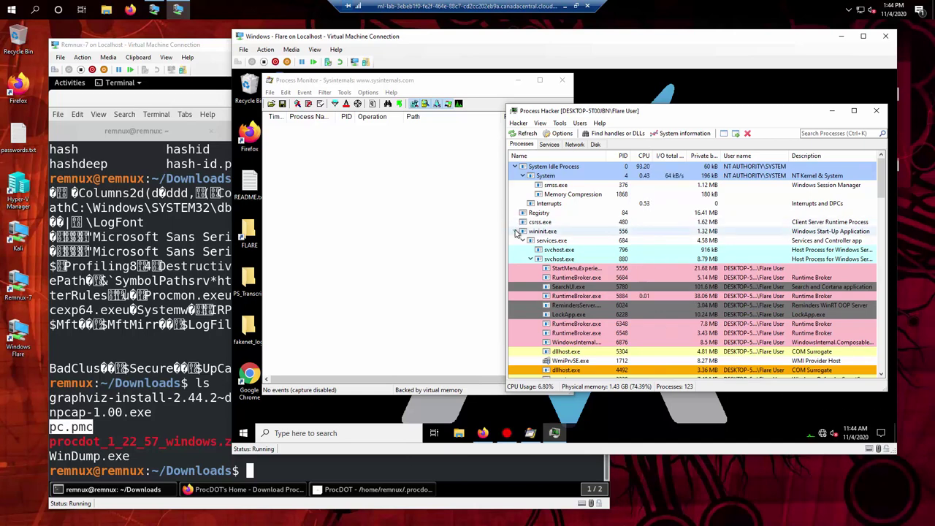
Collapse the wininit.exe, System Idle Process, both winlogon.exe and firefox.exe branches in the process tree, keeping explorer.exe expanded
{"action": "left_click", "coordinate": [516, 232]}
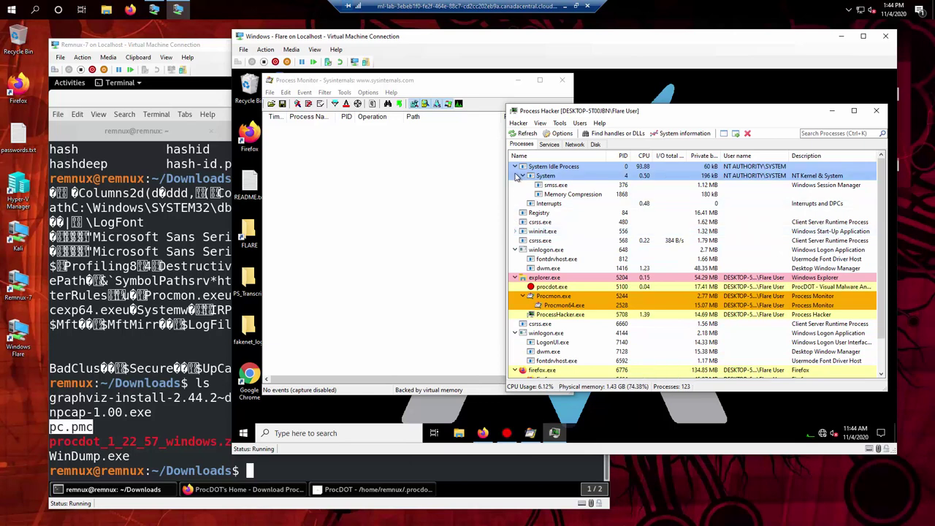
{"action": "left_click", "coordinate": [518, 167]}
{"action": "left_click", "coordinate": [515, 212]}
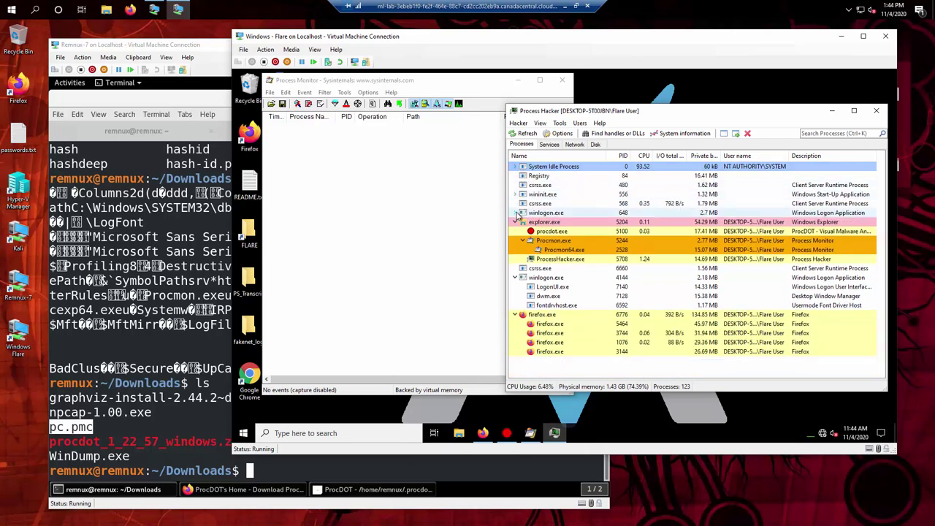
{"action": "left_click", "coordinate": [515, 278]}
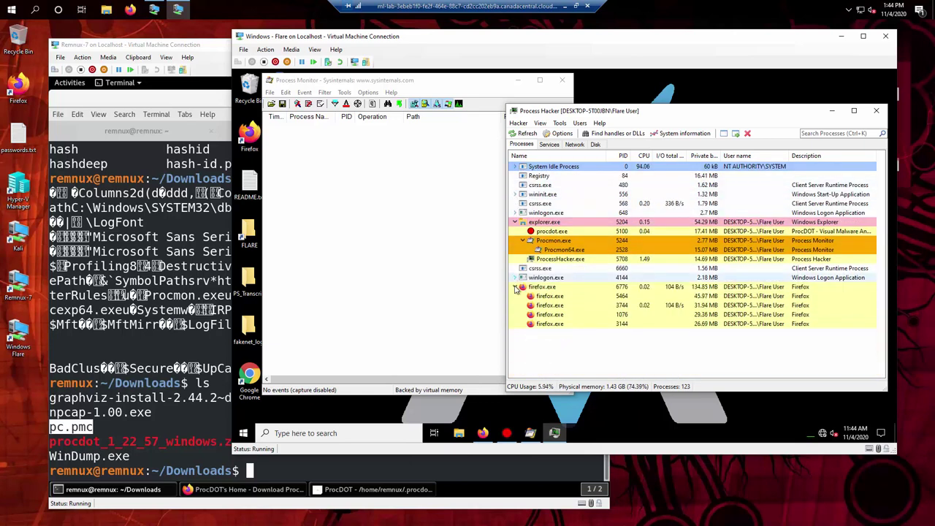
{"action": "left_click", "coordinate": [515, 287]}
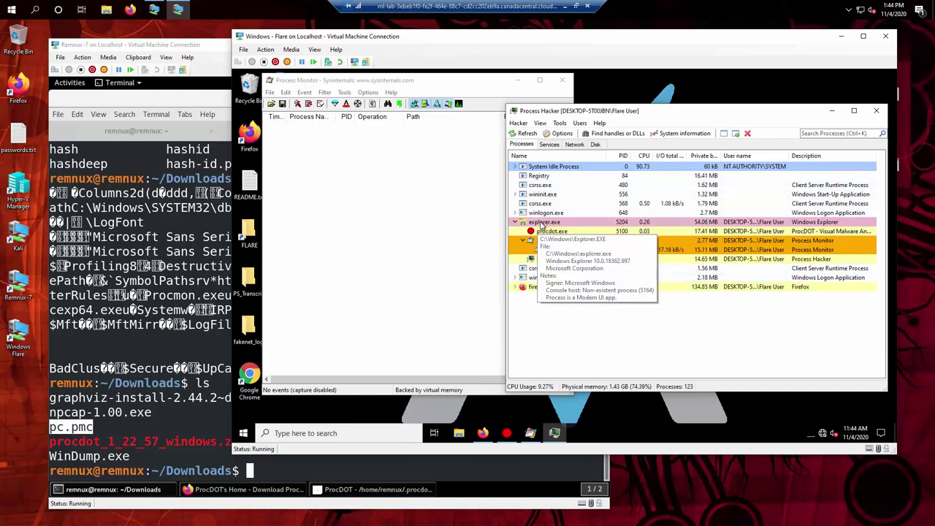
{"action": "mouse_move", "coordinate": [539, 261]}
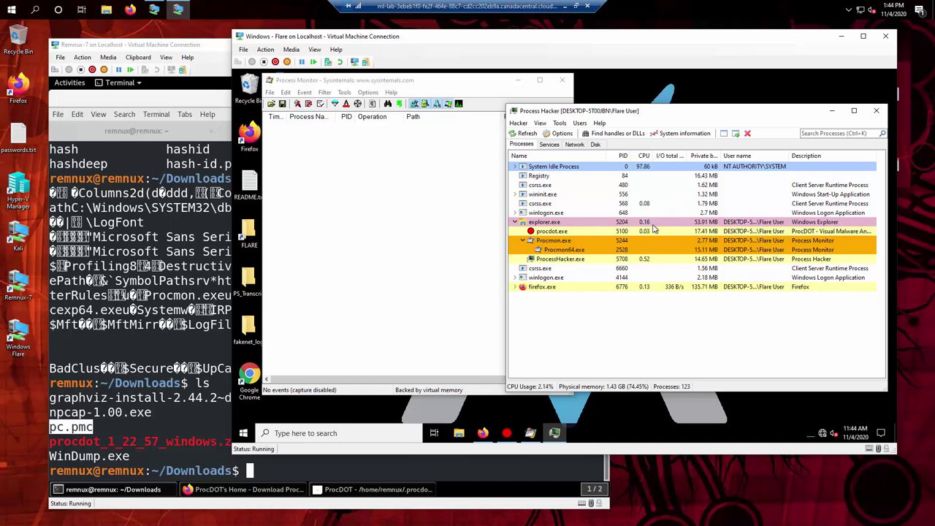
{"action": "mouse_move", "coordinate": [543, 224]}
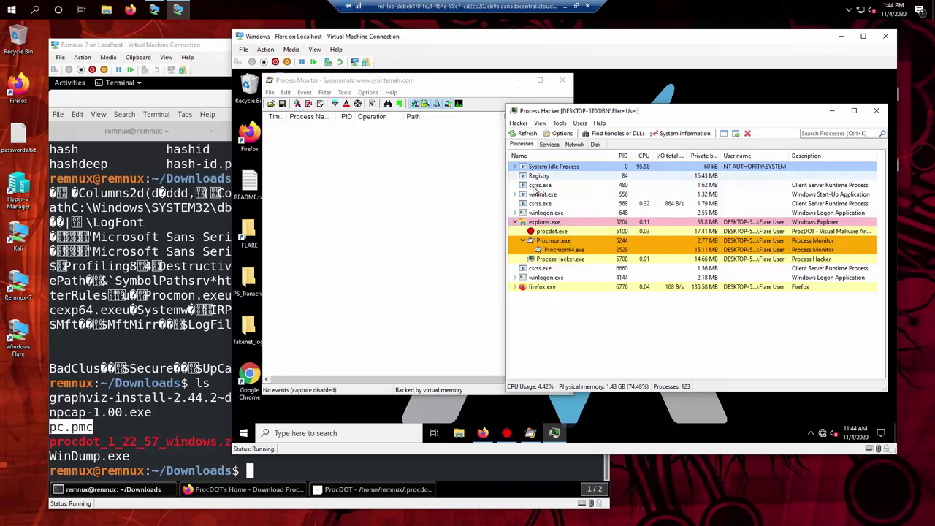
{"action": "mouse_move", "coordinate": [534, 193]}
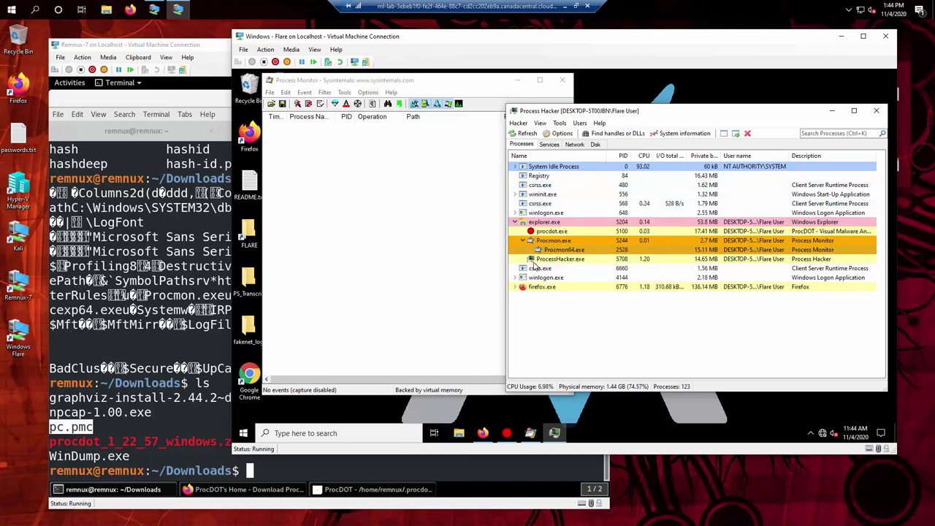
{"action": "mouse_move", "coordinate": [573, 273]}
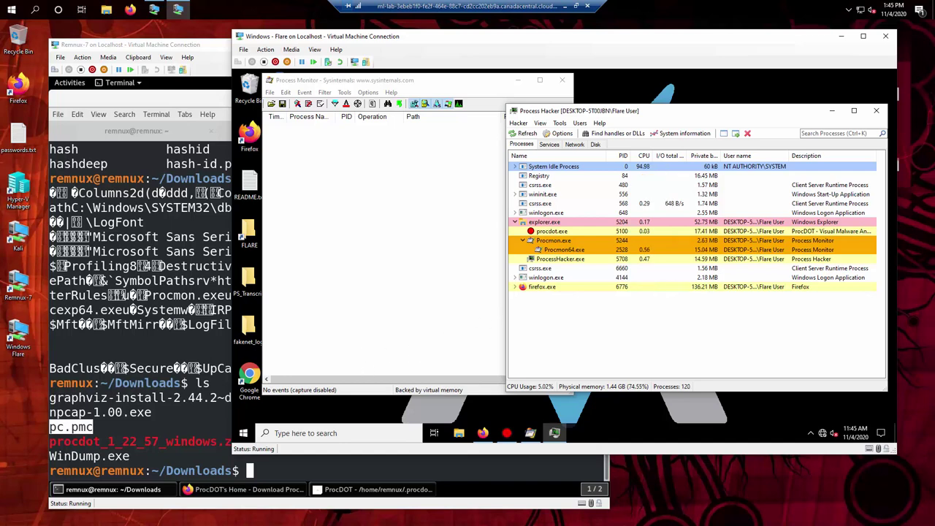
Launch regshot and allow it to make changes to the device
{"action": "left_click", "coordinate": [244, 433]}
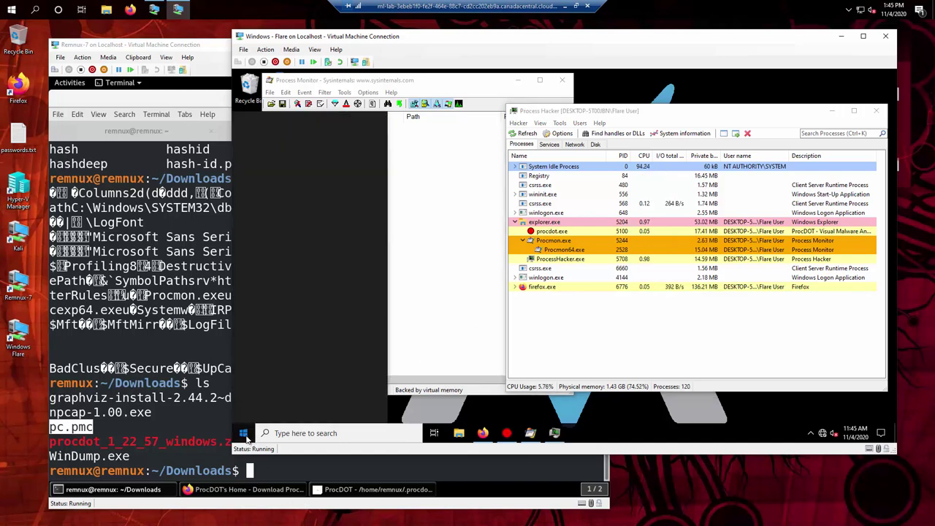
{"action": "type", "text": "reg"}
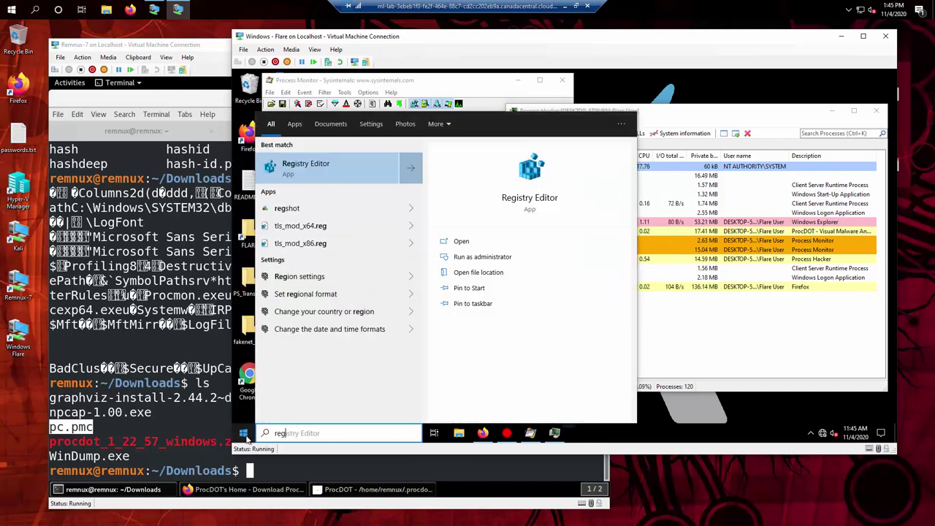
{"action": "type", "text": "shot"}
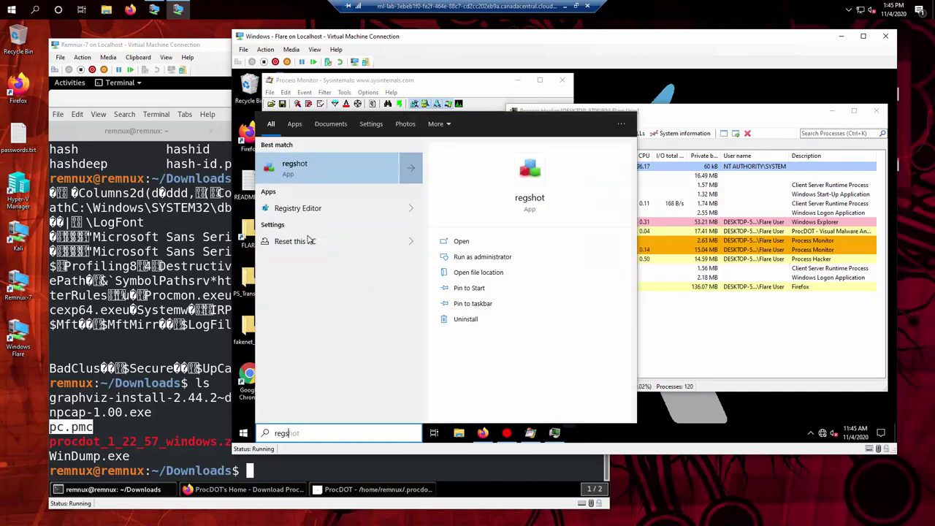
{"action": "left_click", "coordinate": [301, 180]}
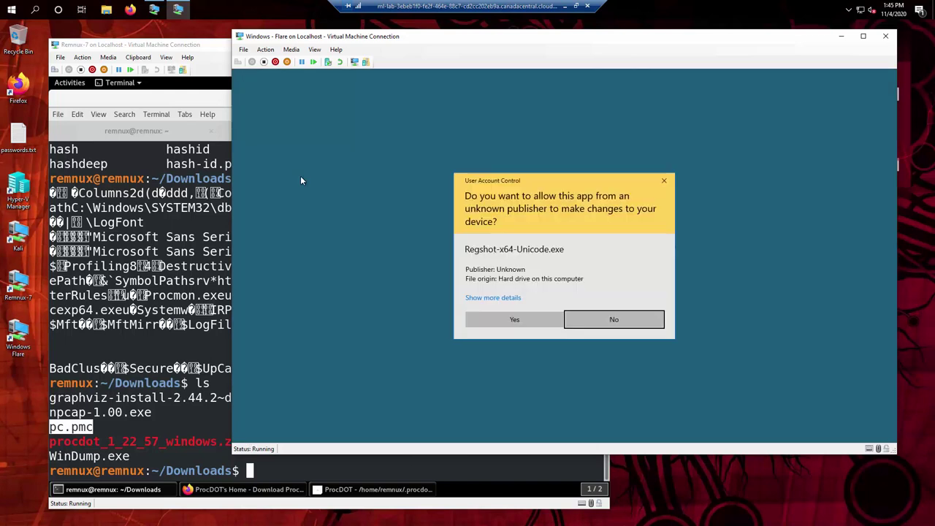
{"action": "left_click", "coordinate": [505, 322]}
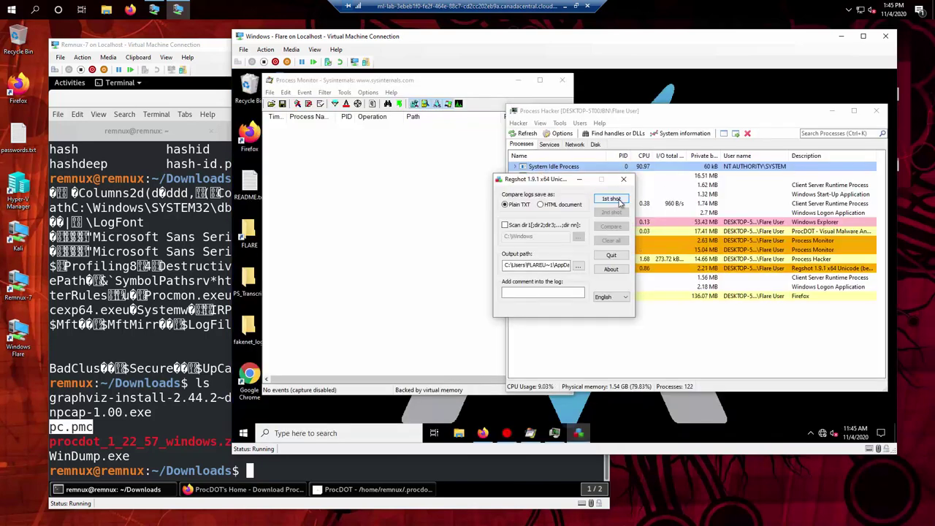
Enable directory scanning in Regshot and add Local Disk (C:) to the scanned directories
{"action": "left_click", "coordinate": [504, 225]}
{"action": "left_click", "coordinate": [579, 237]}
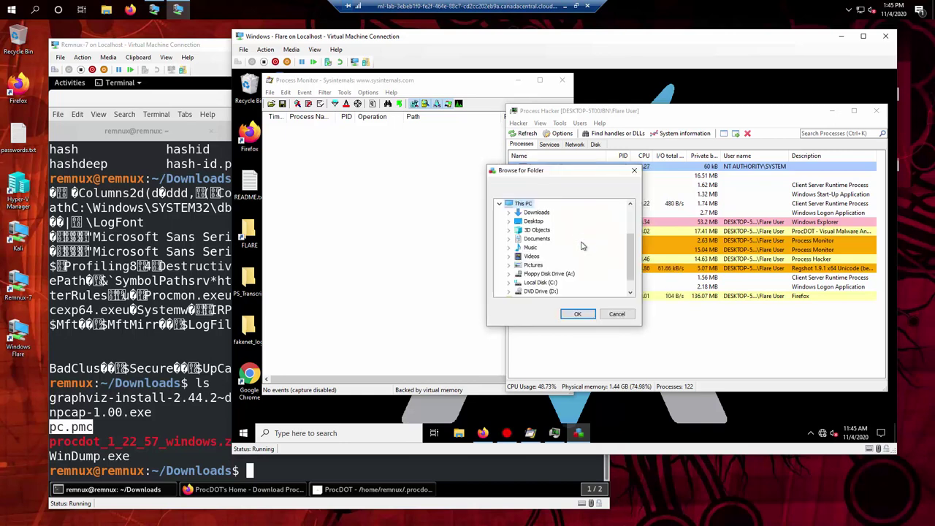
{"action": "scroll", "coordinate": [573, 271], "scroll_direction": "down", "scroll_amount": 1}
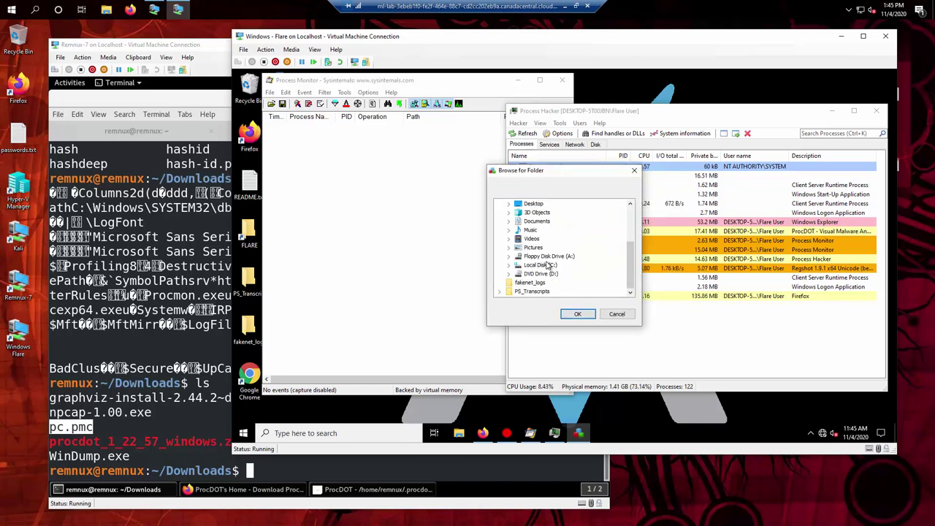
{"action": "left_click", "coordinate": [541, 265]}
{"action": "left_click", "coordinate": [577, 314]}
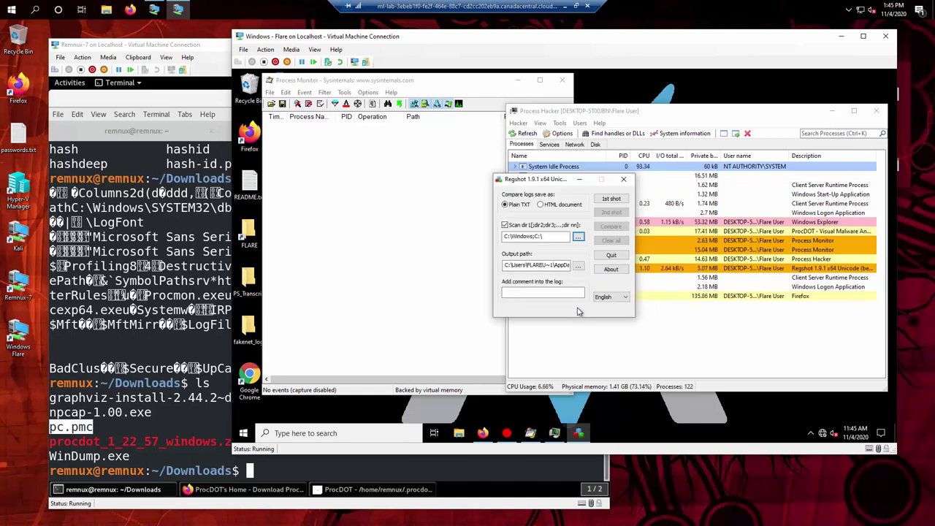
Remove C:\Windows from Regshot's scanned directories so that only C:\ is scanned
{"action": "left_click", "coordinate": [536, 236]}
{"action": "key", "text": "shift+Home"}
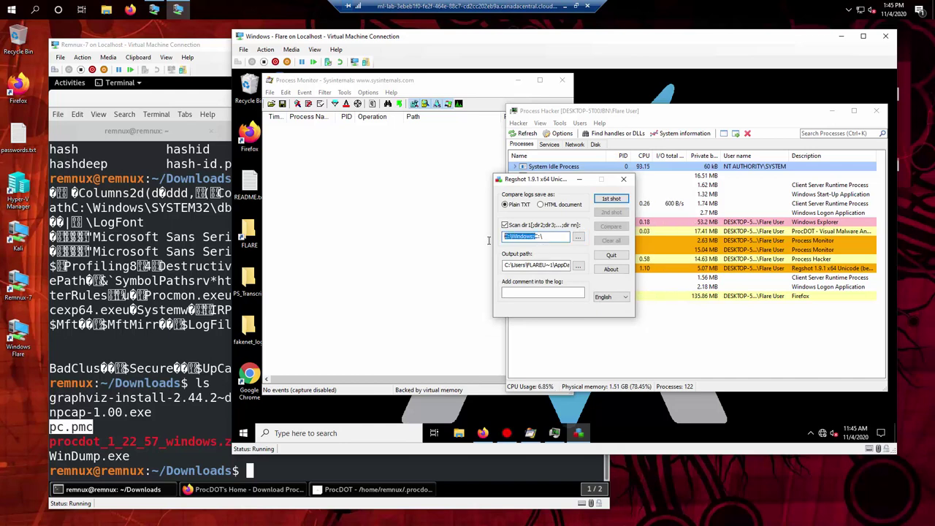
{"action": "key", "text": "BackSpace"}
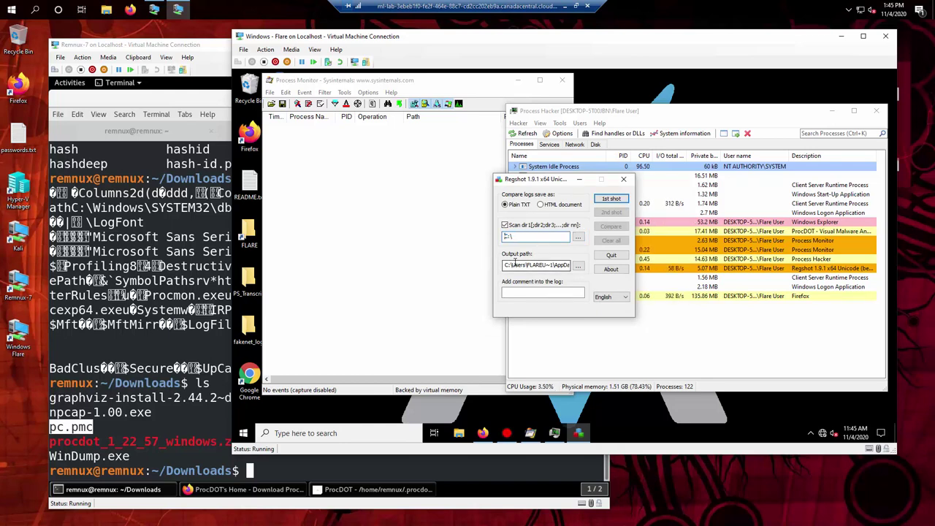
Set Regshot's output path to the brbbot folder inside the Flare User's Documents
{"action": "left_click", "coordinate": [578, 266]}
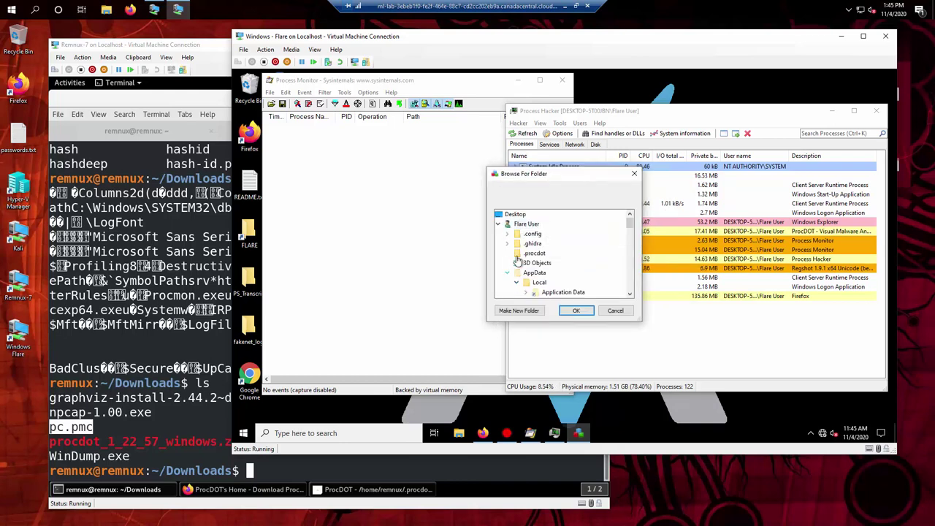
{"action": "scroll", "coordinate": [511, 263], "scroll_direction": "down", "scroll_amount": 2}
{"action": "scroll", "coordinate": [511, 263], "scroll_direction": "up", "scroll_amount": 2}
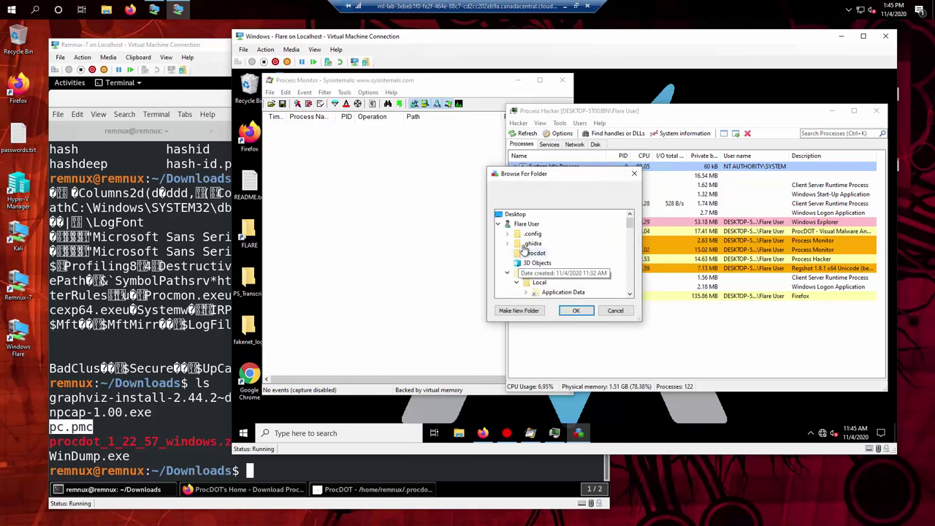
{"action": "left_click", "coordinate": [515, 224]}
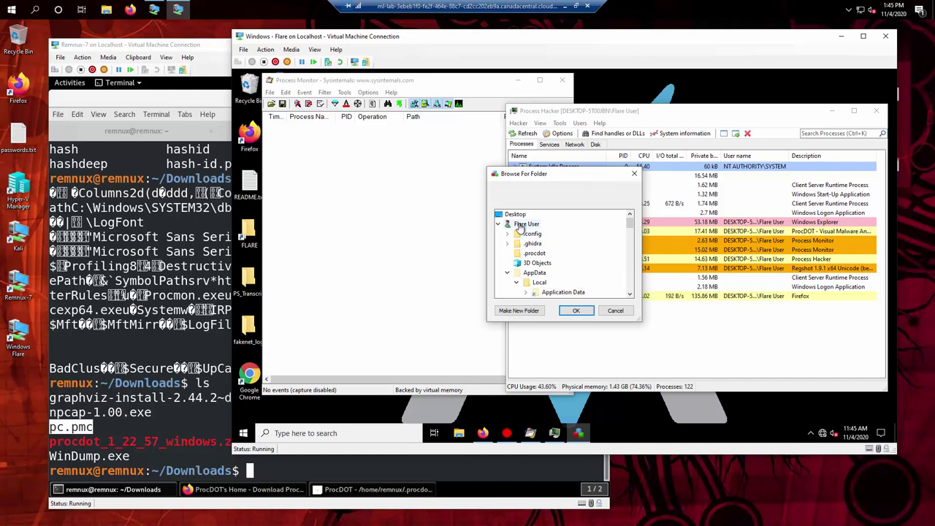
{"action": "left_click", "coordinate": [507, 273]}
{"action": "scroll", "coordinate": [570, 269], "scroll_direction": "down", "scroll_amount": 3}
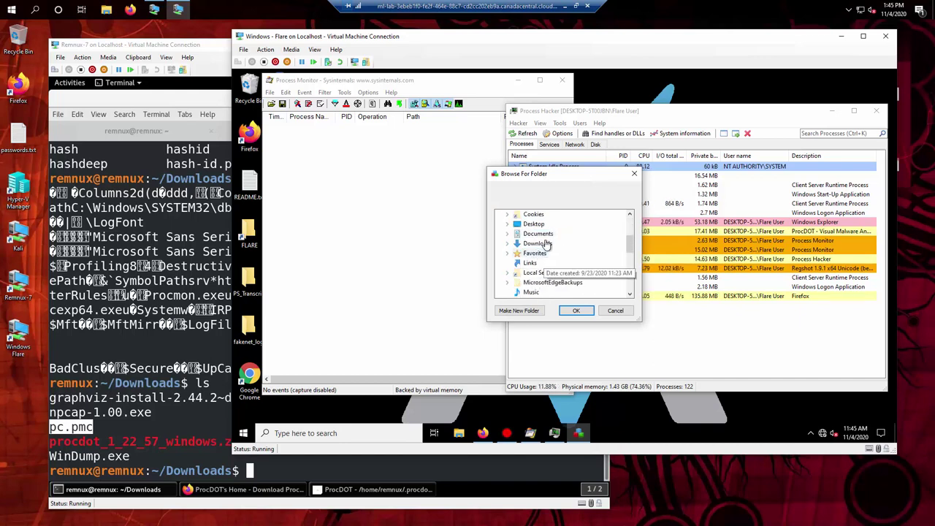
{"action": "double_click", "coordinate": [542, 235]}
{"action": "left_click", "coordinate": [542, 243]}
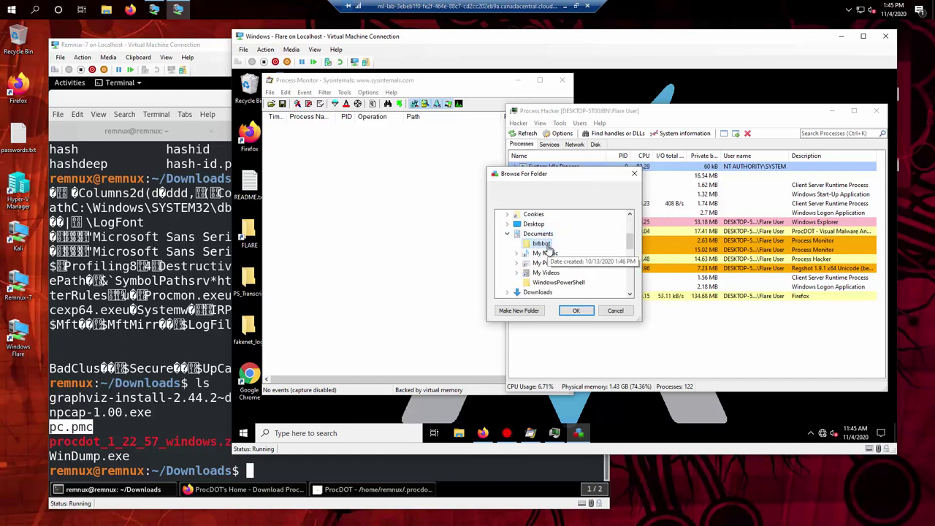
{"action": "left_click", "coordinate": [575, 310]}
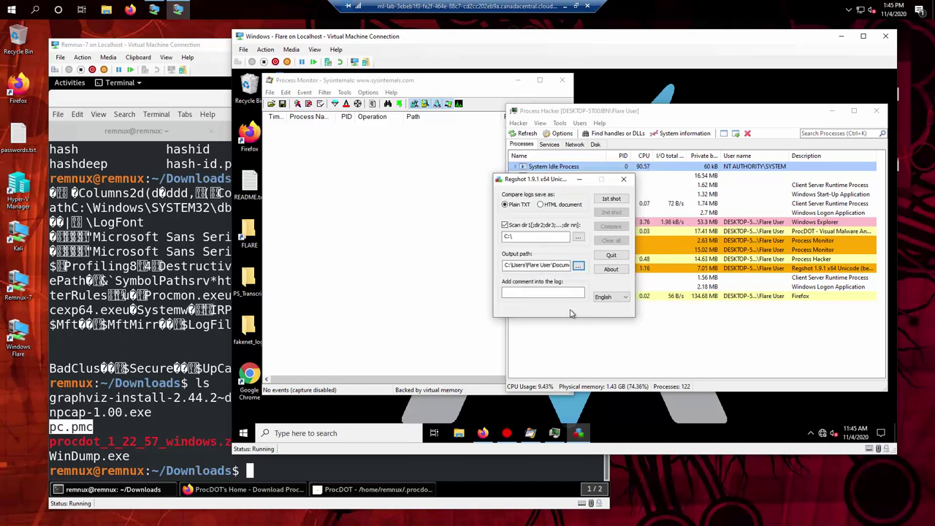
Start the first Regshot snapshot without saving it, and minimize the course page browser window
{"action": "left_click", "coordinate": [616, 202]}
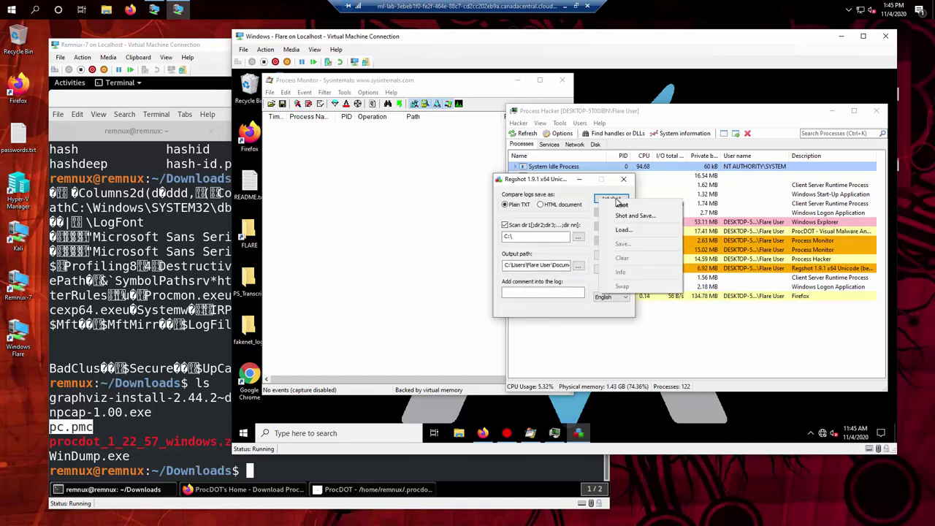
{"action": "left_click", "coordinate": [619, 206]}
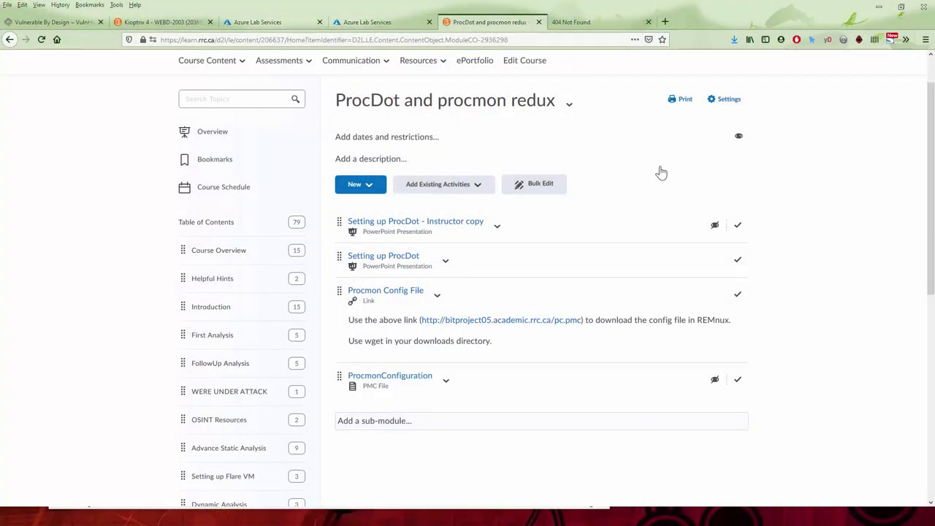
{"action": "left_click", "coordinate": [879, 7]}
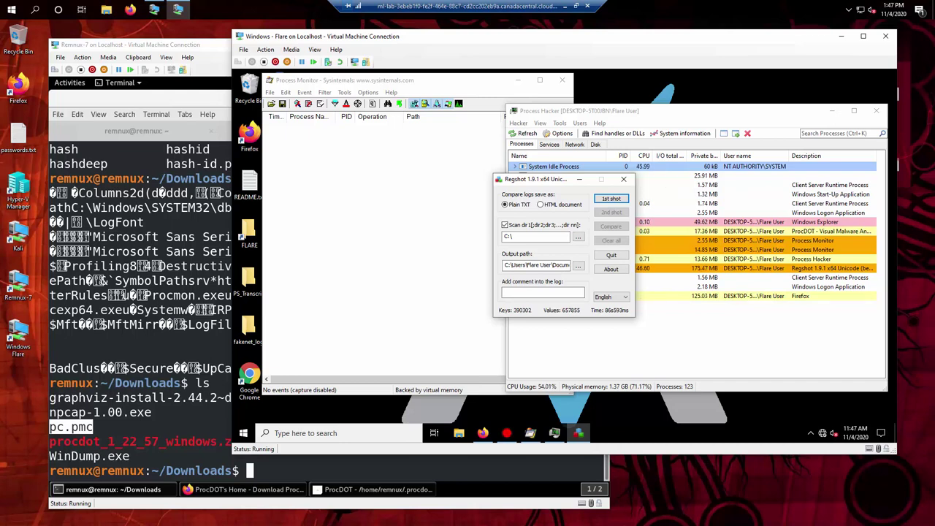
Bring Process Hacker forward and move the Regshot window off its process list, over the Process Monitor window
{"action": "left_click", "coordinate": [683, 110]}
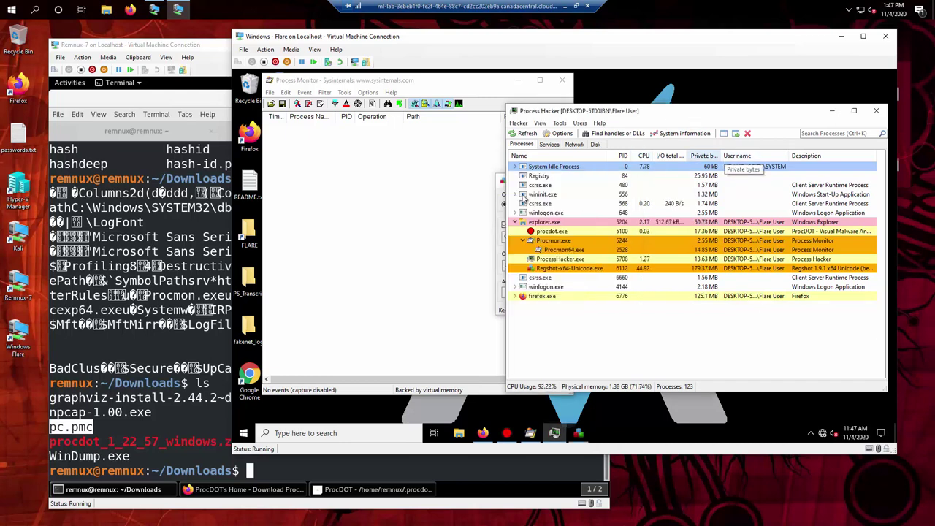
{"action": "left_click", "coordinate": [498, 284]}
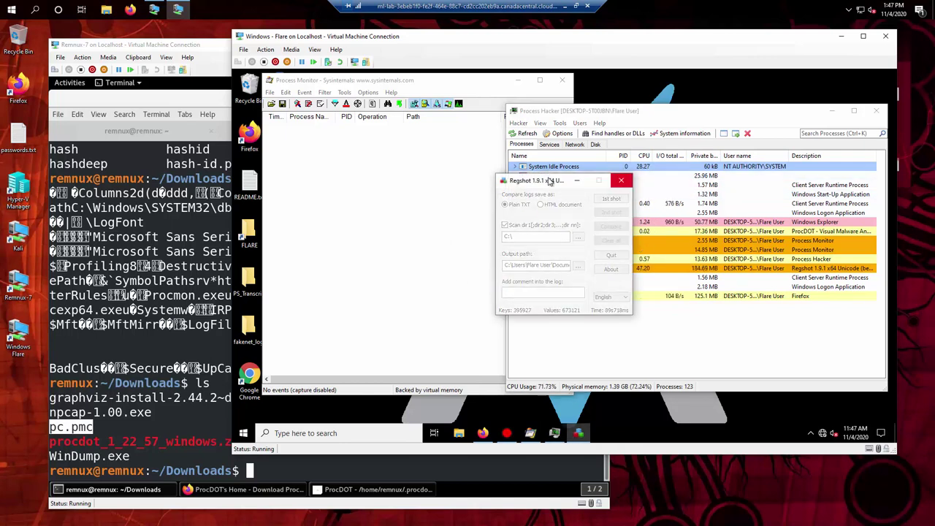
{"action": "left_click_drag", "start_coordinate": [551, 182], "coordinate": [437, 168]}
{"action": "left_click_drag", "start_coordinate": [389, 157], "coordinate": [389, 157]}
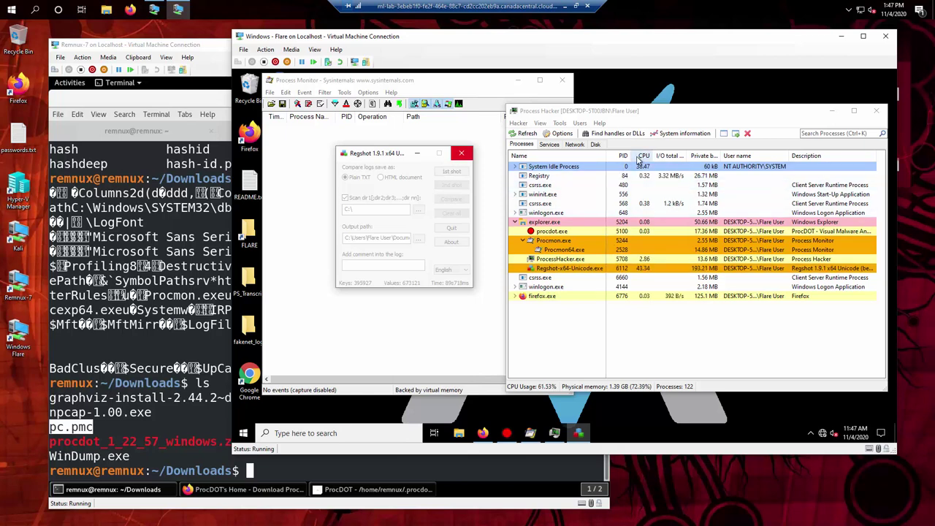
Add the Integrity column to the active columns of Process Hacker's process list
{"action": "right_click", "coordinate": [618, 155]}
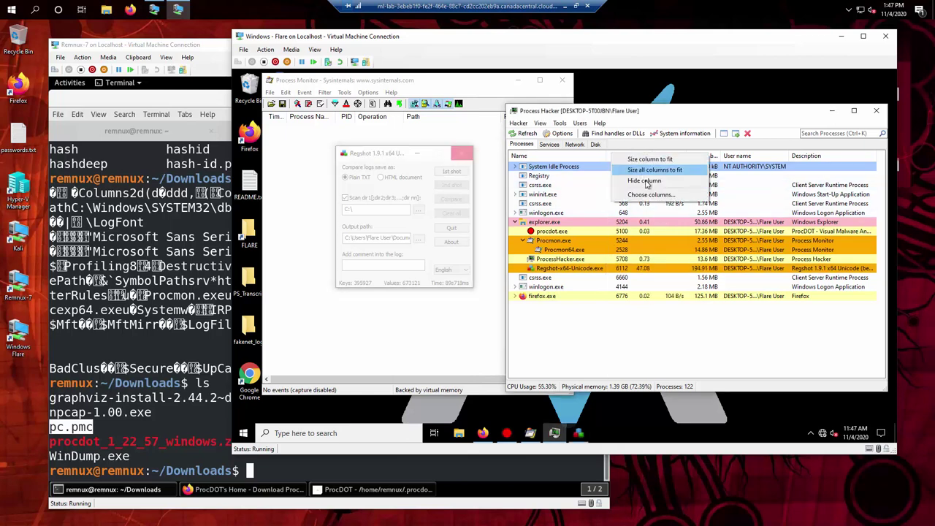
{"action": "left_click", "coordinate": [646, 196]}
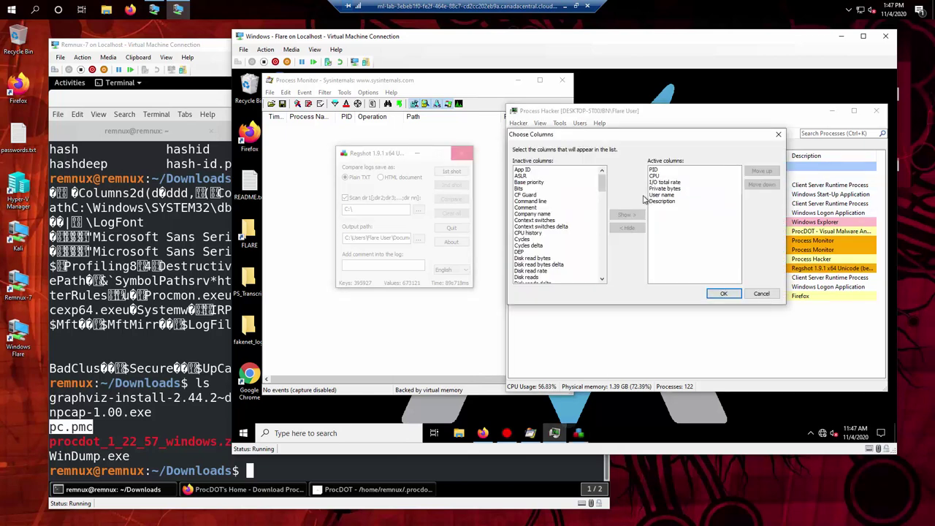
{"action": "scroll", "coordinate": [548, 213], "scroll_direction": "down", "scroll_amount": 3}
{"action": "scroll", "coordinate": [546, 213], "scroll_direction": "down", "scroll_amount": 1}
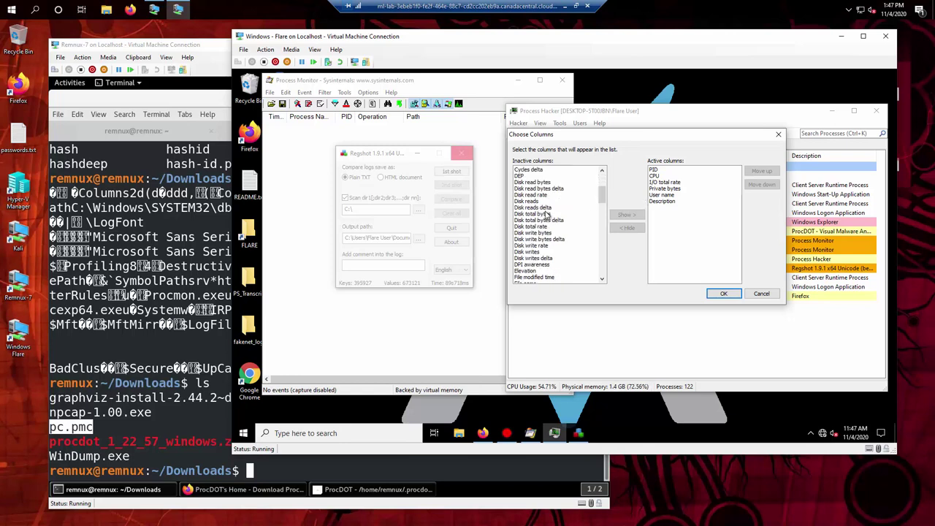
{"action": "scroll", "coordinate": [547, 213], "scroll_direction": "down", "scroll_amount": 6}
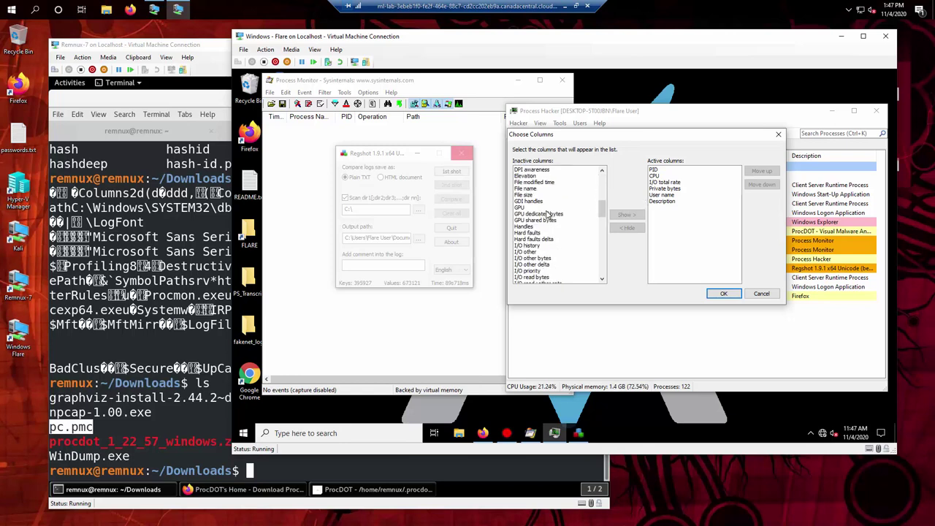
{"action": "scroll", "coordinate": [547, 213], "scroll_direction": "down", "scroll_amount": 4}
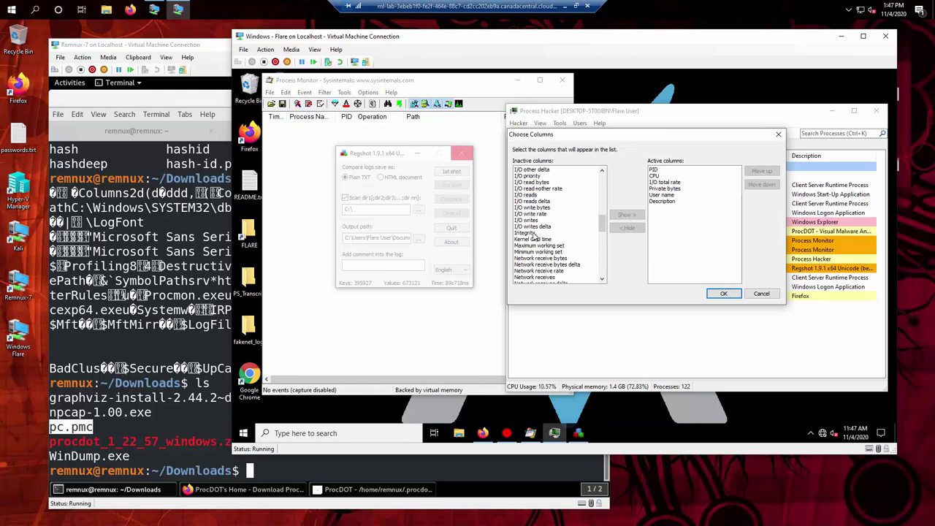
{"action": "left_click", "coordinate": [578, 233]}
{"action": "left_click", "coordinate": [623, 214]}
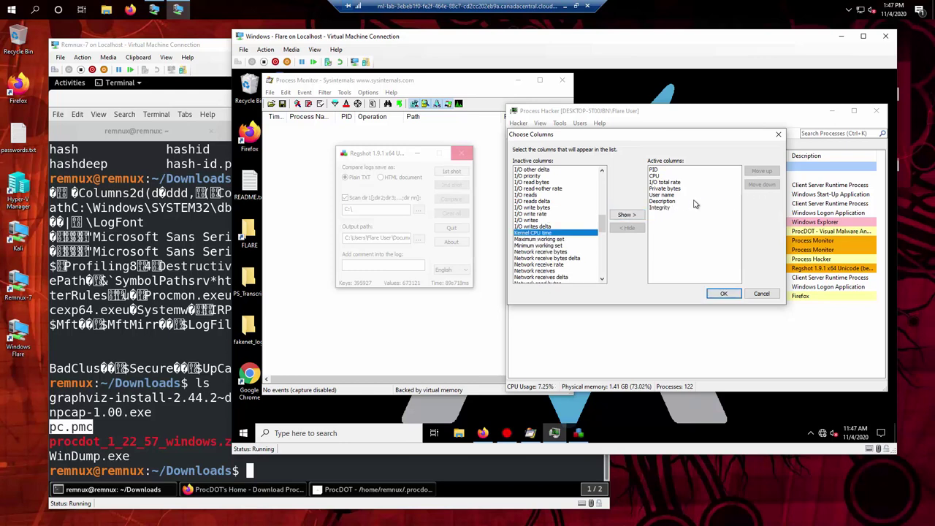
Place the Integrity column directly after CPU, apply the column selection and widen the Process Hacker window slightly
{"action": "left_click", "coordinate": [660, 208]}
{"action": "left_click", "coordinate": [760, 171]}
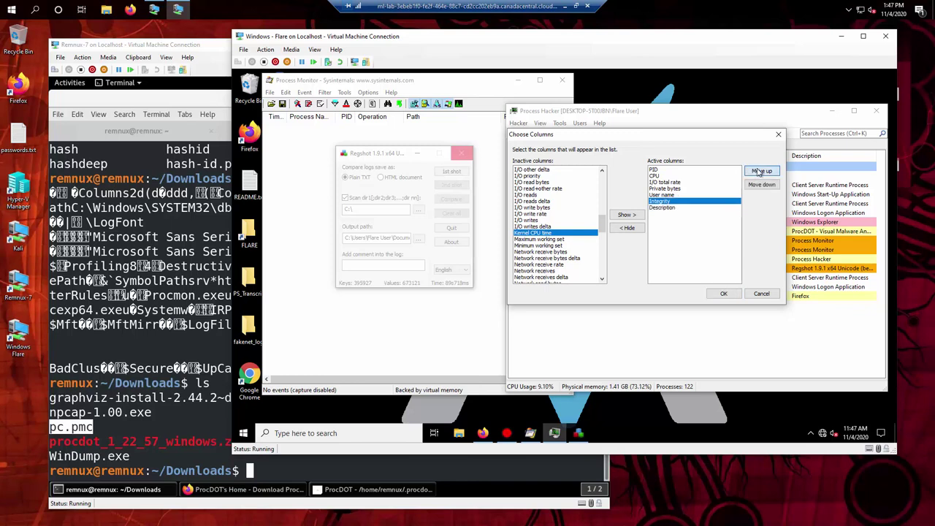
{"action": "left_click", "coordinate": [760, 171]}
{"action": "left_click", "coordinate": [759, 171]}
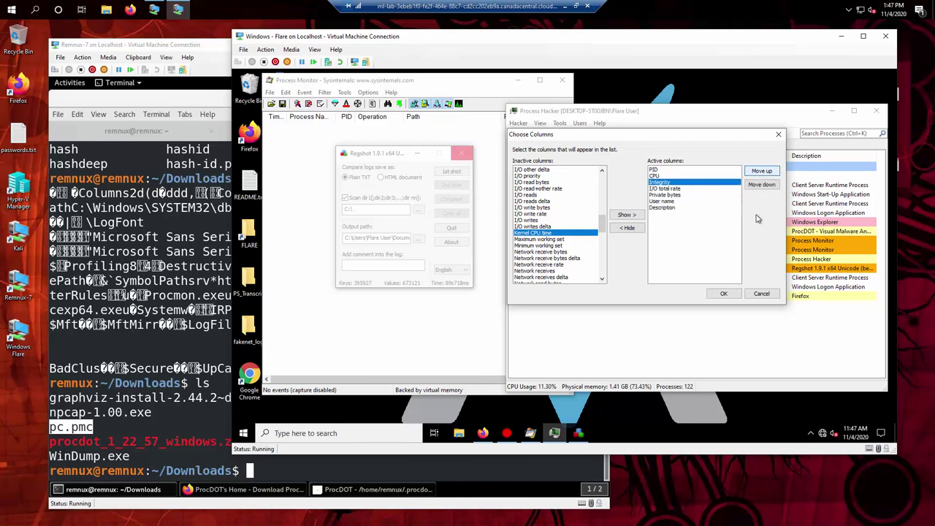
{"action": "left_click", "coordinate": [723, 293]}
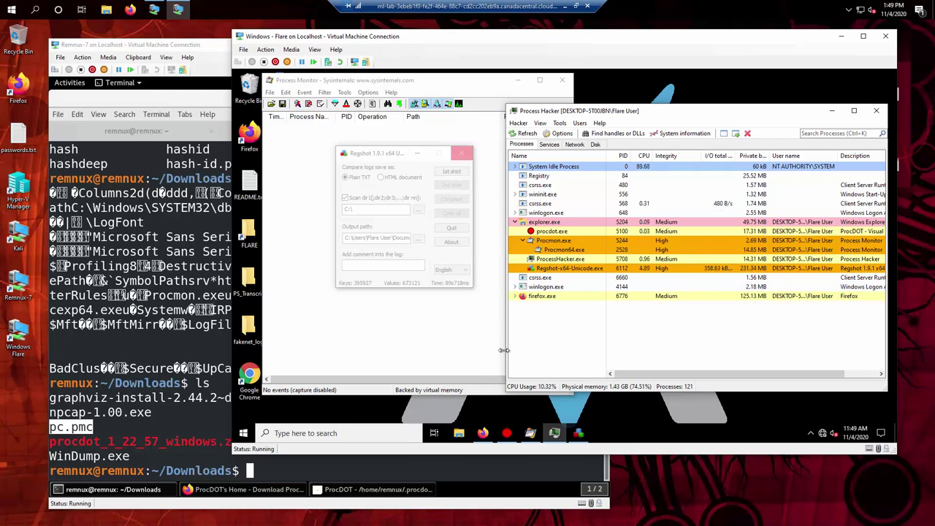
{"action": "left_click_drag", "start_coordinate": [504, 350], "coordinate": [489, 356]}
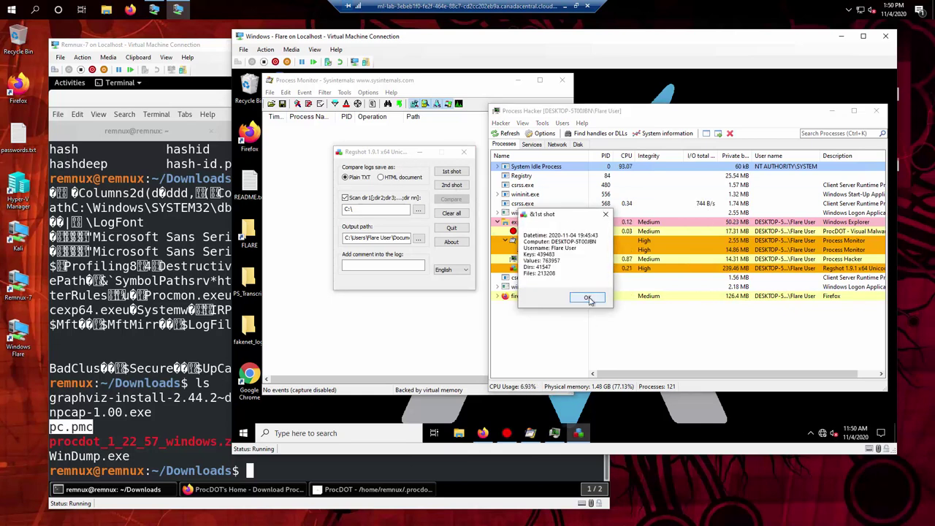
Dismiss the first-shot summary and start the Process Monitor capture, arranging its window and Regshot to uncover the brbbot.exe shortcut
{"action": "left_click", "coordinate": [589, 298]}
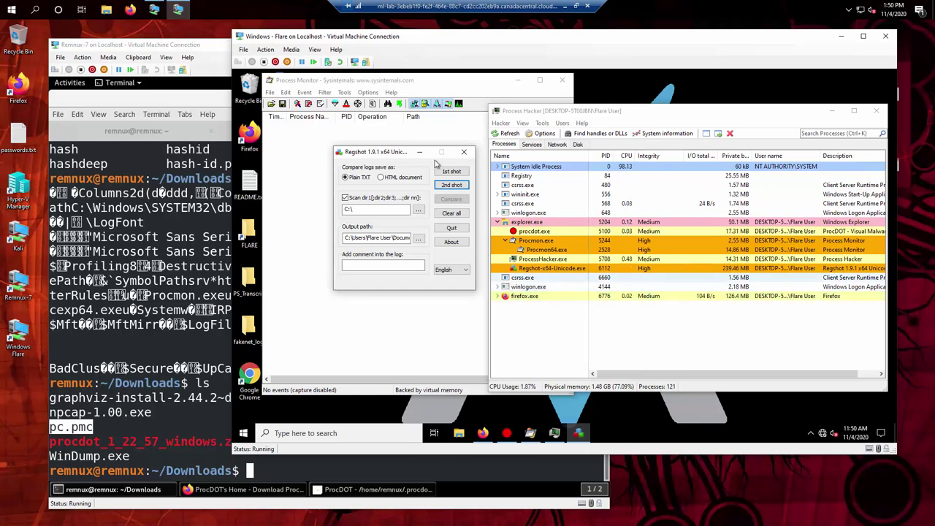
{"action": "left_click_drag", "start_coordinate": [401, 152], "coordinate": [739, 231]}
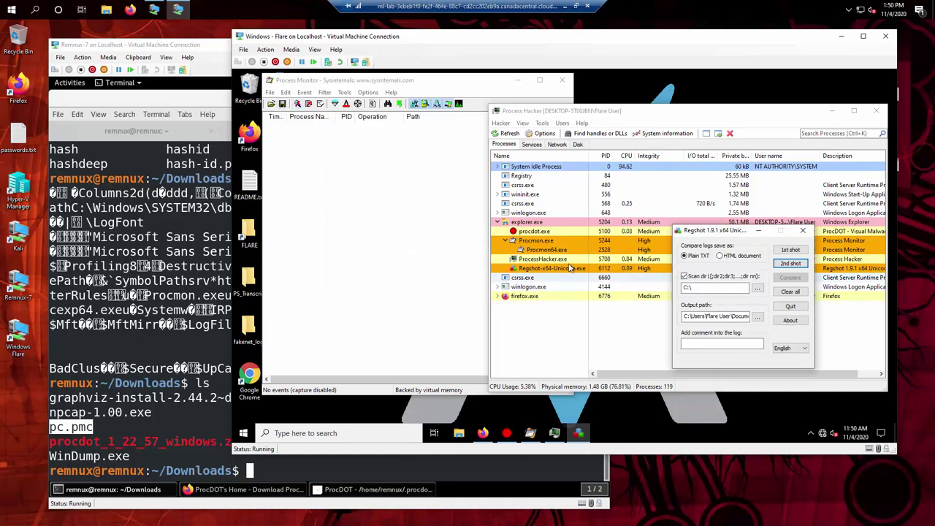
{"action": "left_click", "coordinate": [297, 105]}
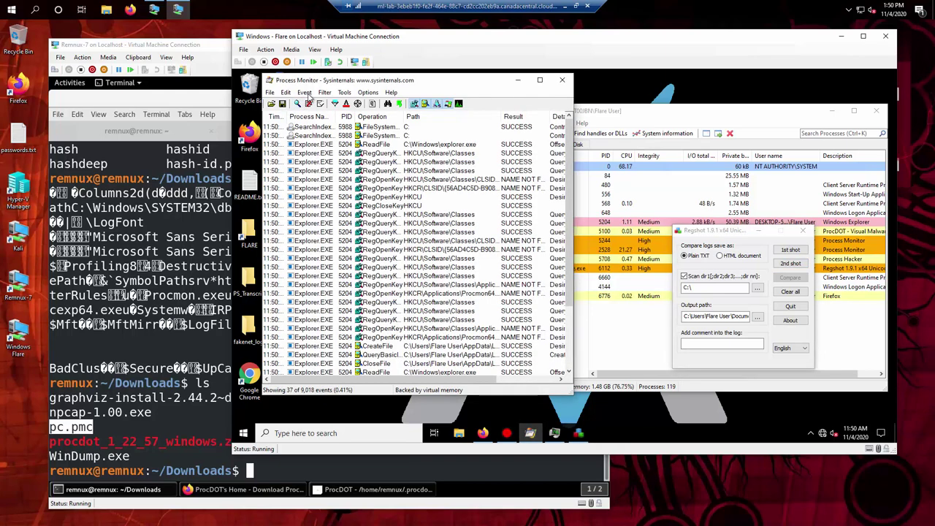
{"action": "left_click_drag", "start_coordinate": [329, 84], "coordinate": [438, 87]}
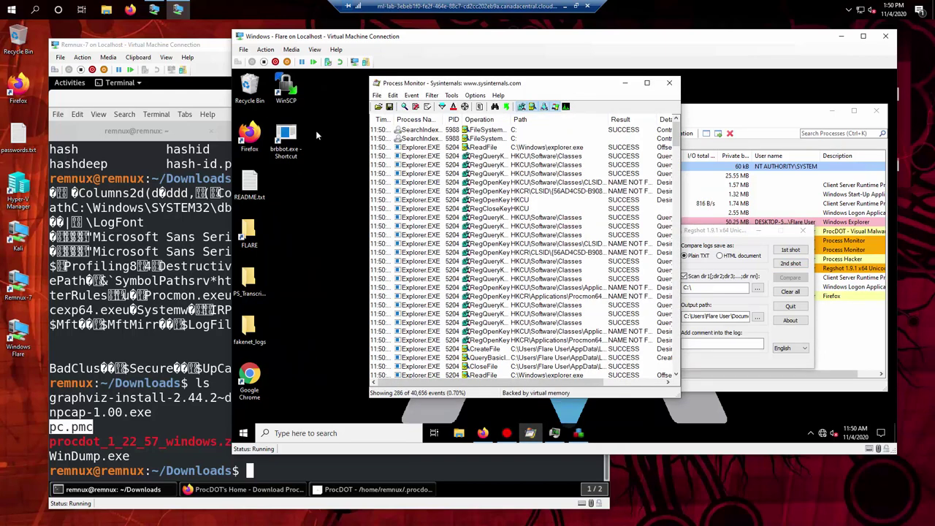
Run brbbot.exe from its desktop shortcut, allow it to make changes, and open the system clock to time the run
{"action": "double_click", "coordinate": [289, 138]}
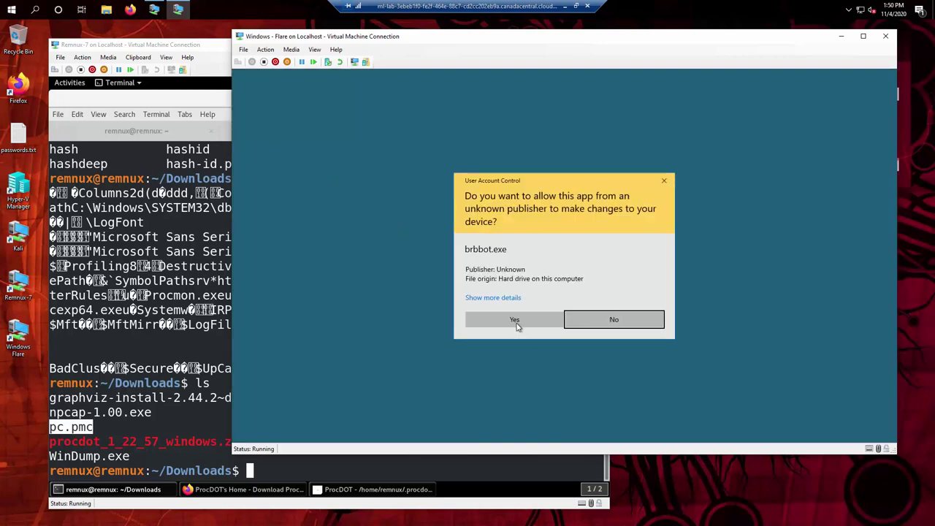
{"action": "left_click", "coordinate": [515, 323]}
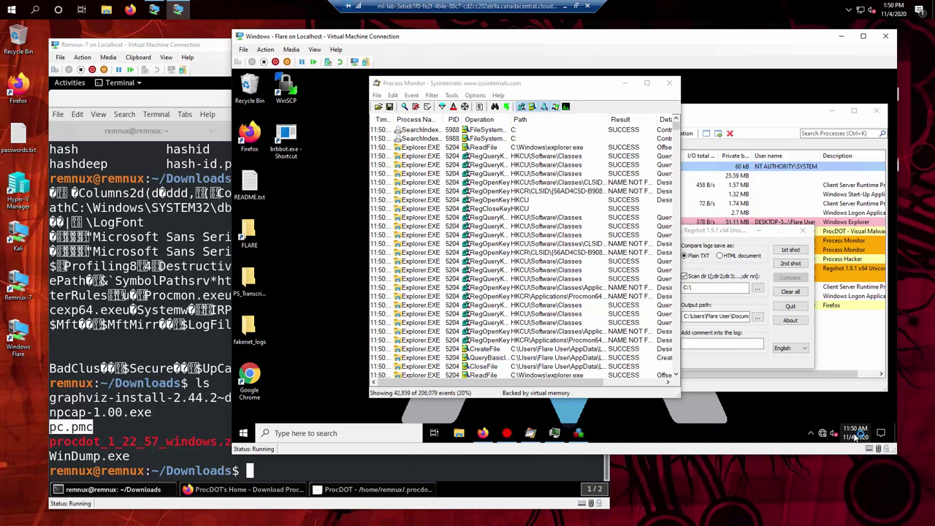
{"action": "left_click", "coordinate": [856, 433]}
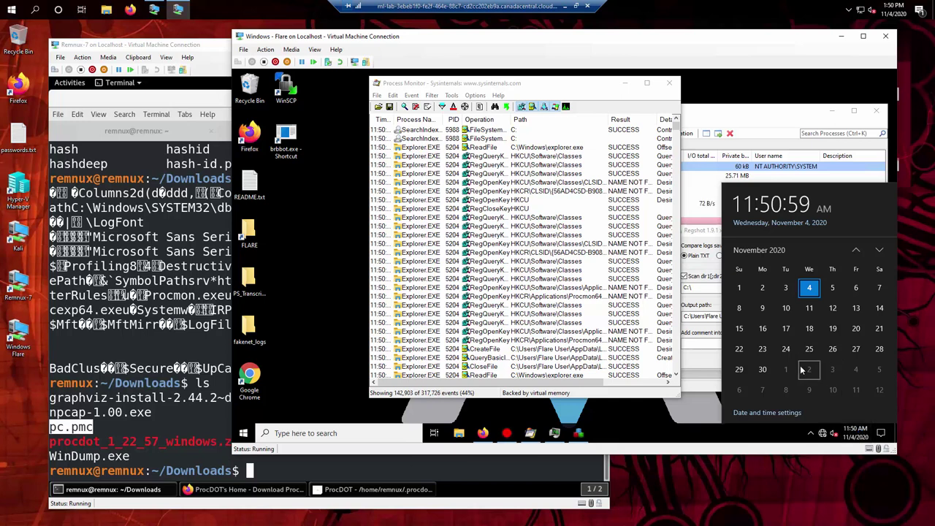
Terminate the brbbot.exe process in Process Hacker and confirm the termination
{"action": "left_click", "coordinate": [719, 110]}
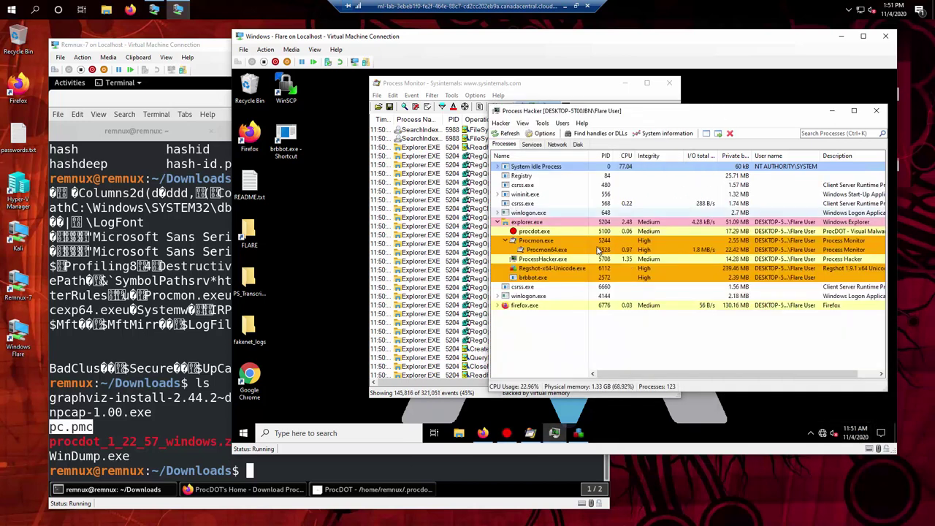
{"action": "right_click", "coordinate": [574, 291]}
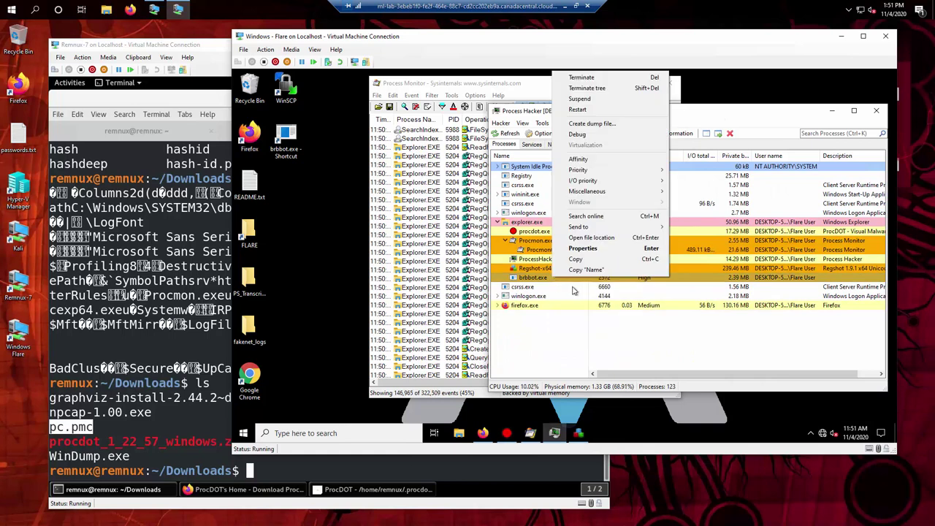
{"action": "left_click", "coordinate": [584, 78]}
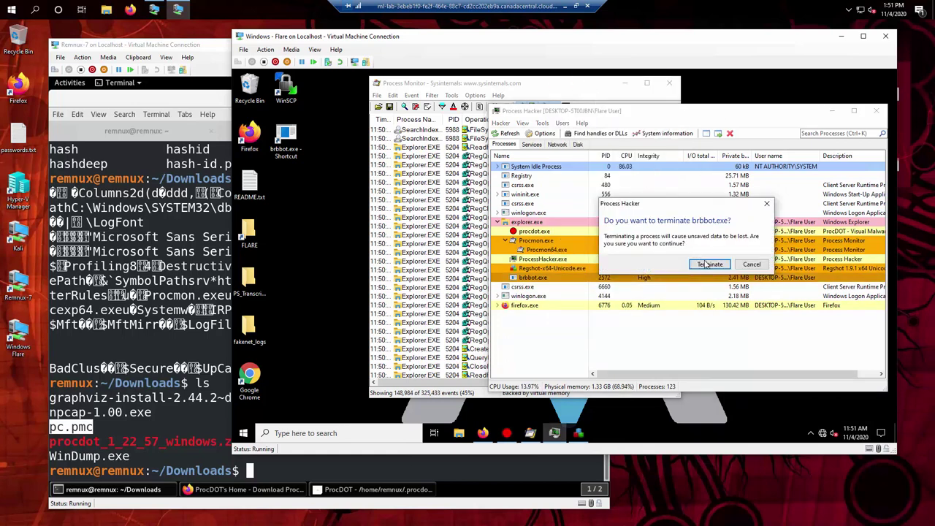
{"action": "left_click", "coordinate": [706, 264]}
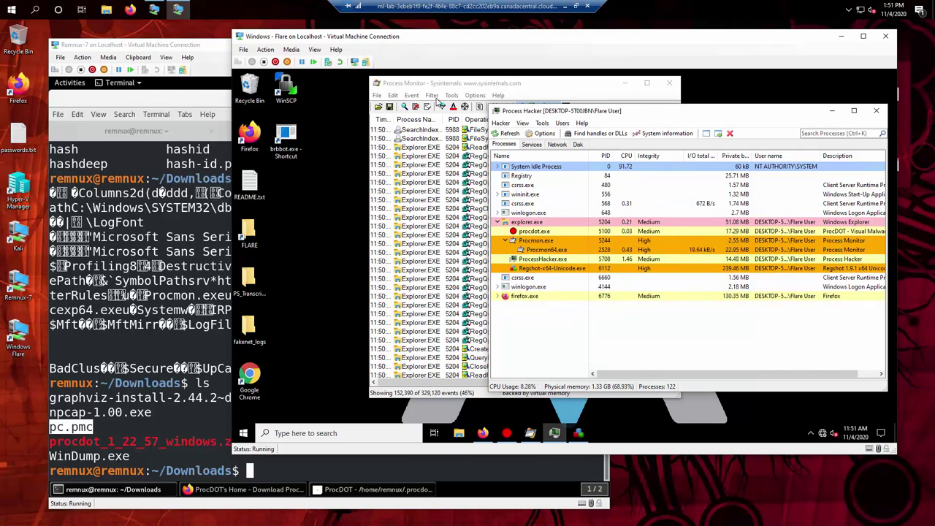
Stop the Process Monitor capture and take the second Regshot shot, keeping Process Hacker out of the way and dismissing the shot summary
{"action": "left_click", "coordinate": [405, 106]}
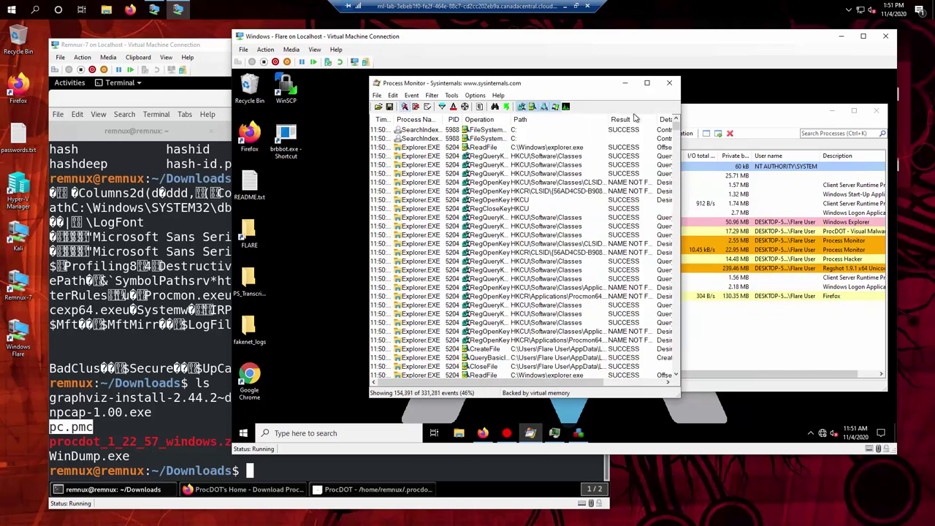
{"action": "left_click", "coordinate": [834, 127]}
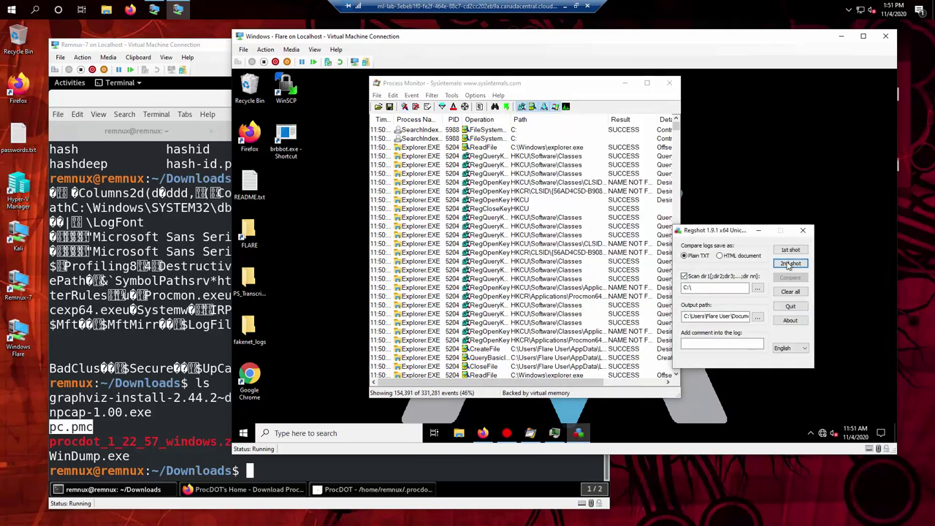
{"action": "left_click", "coordinate": [789, 265]}
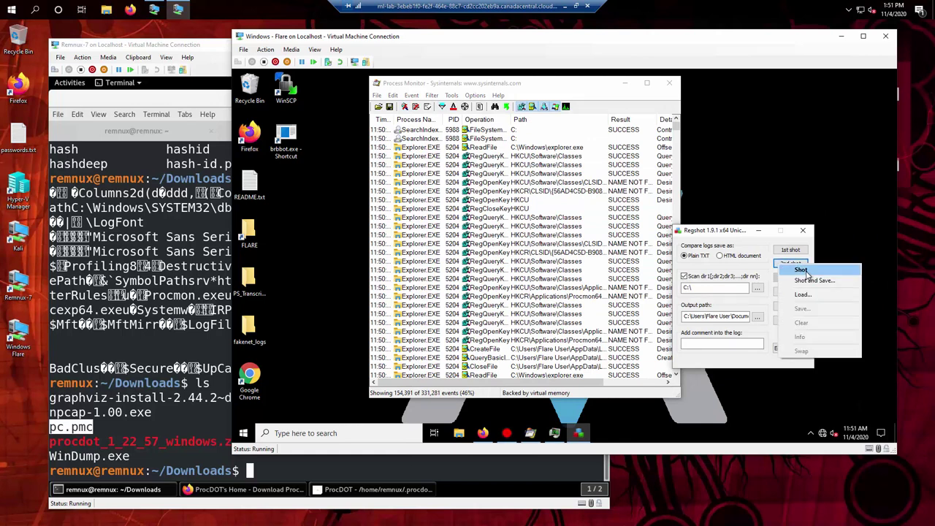
{"action": "left_click", "coordinate": [801, 270]}
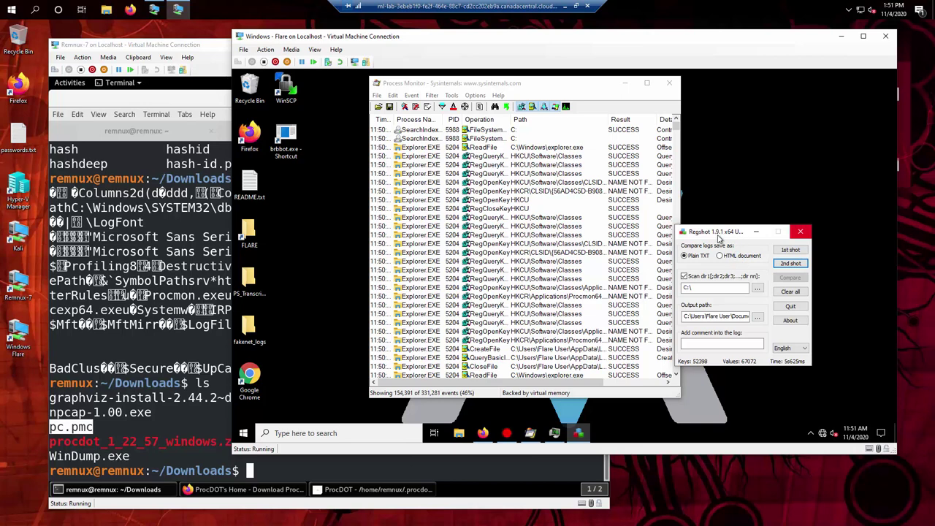
{"action": "left_click_drag", "start_coordinate": [720, 239], "coordinate": [420, 183]}
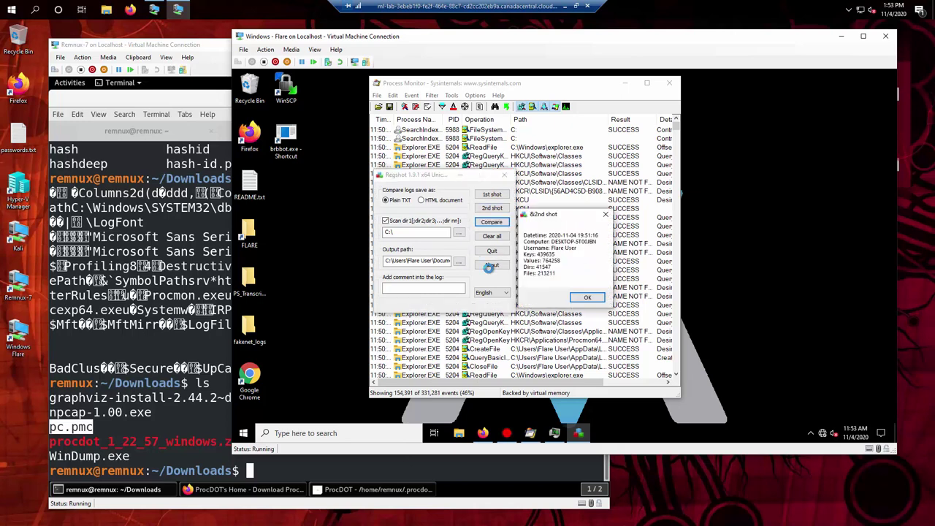
{"action": "left_click", "coordinate": [588, 299]}
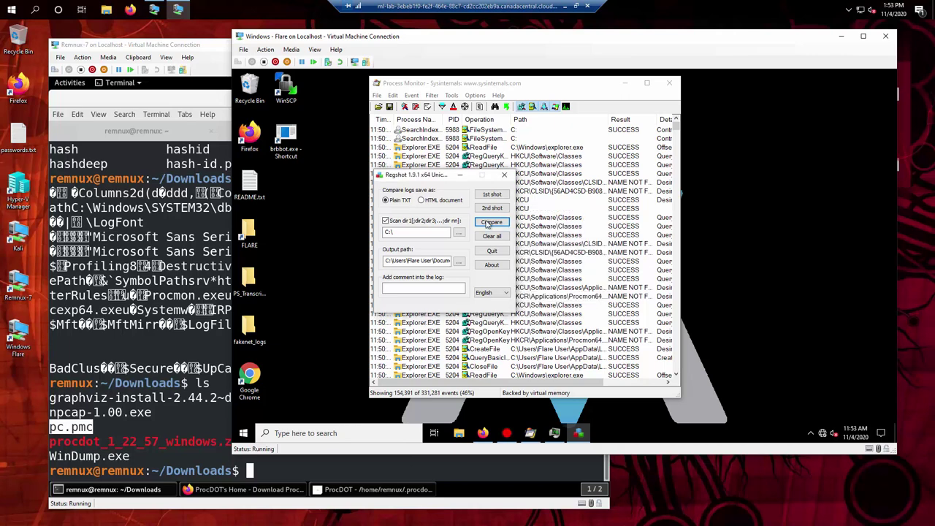
Compare the two Regshot shots, dismiss the comparison summary and output the results as a text report
{"action": "left_click", "coordinate": [488, 224]}
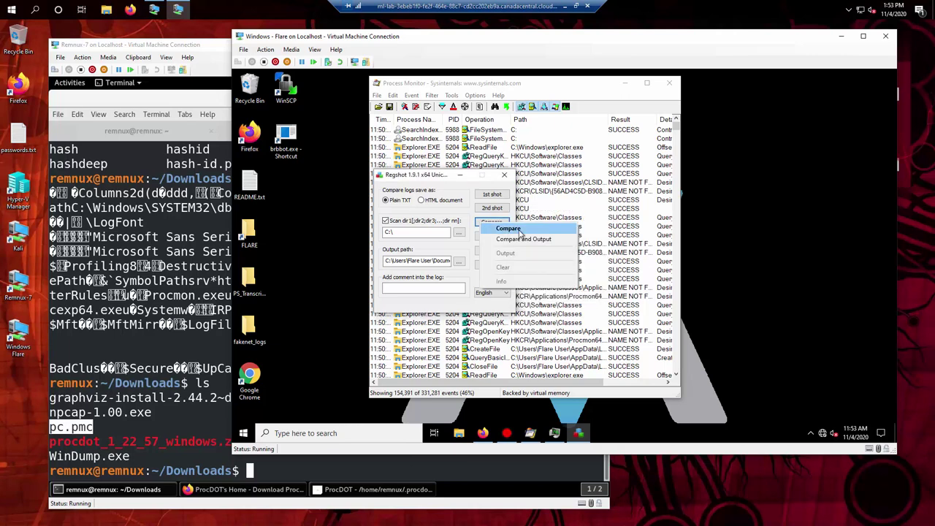
{"action": "left_click", "coordinate": [509, 228]}
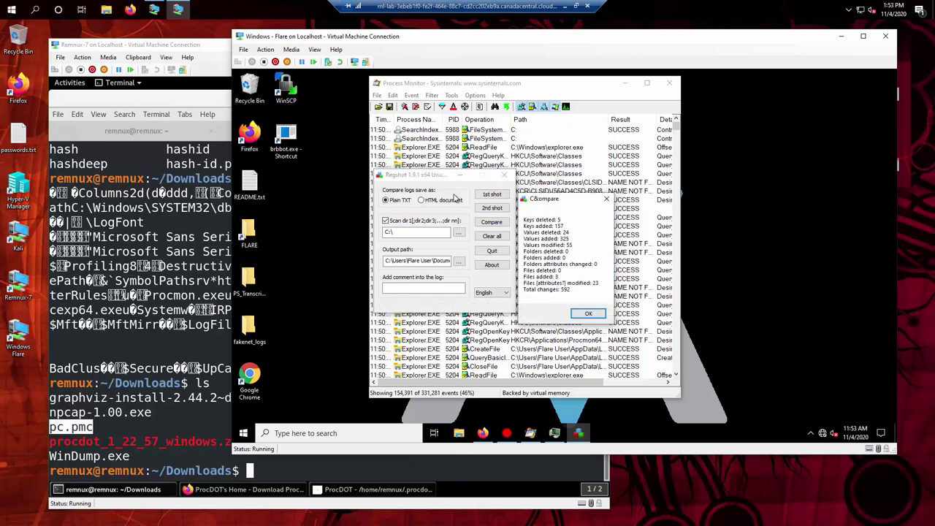
{"action": "left_click", "coordinate": [591, 316]}
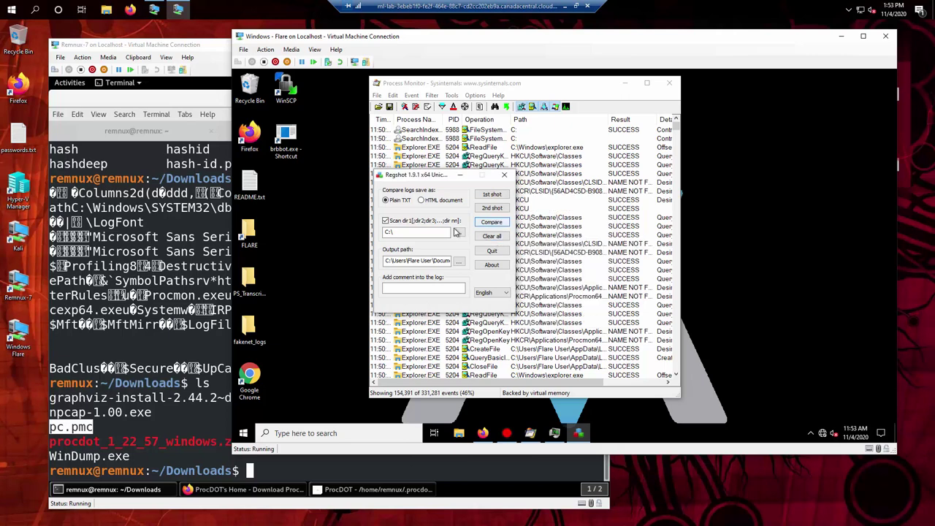
{"action": "left_click", "coordinate": [492, 222]}
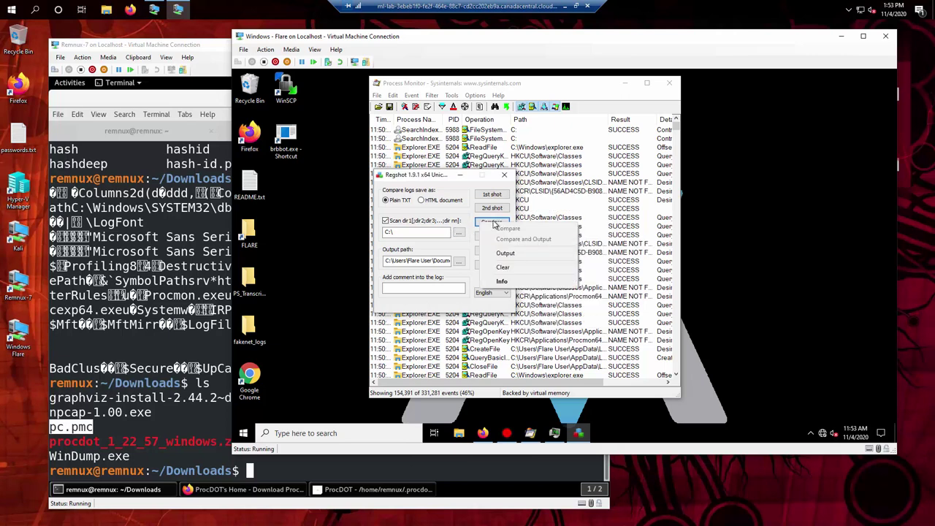
{"action": "left_click", "coordinate": [507, 254]}
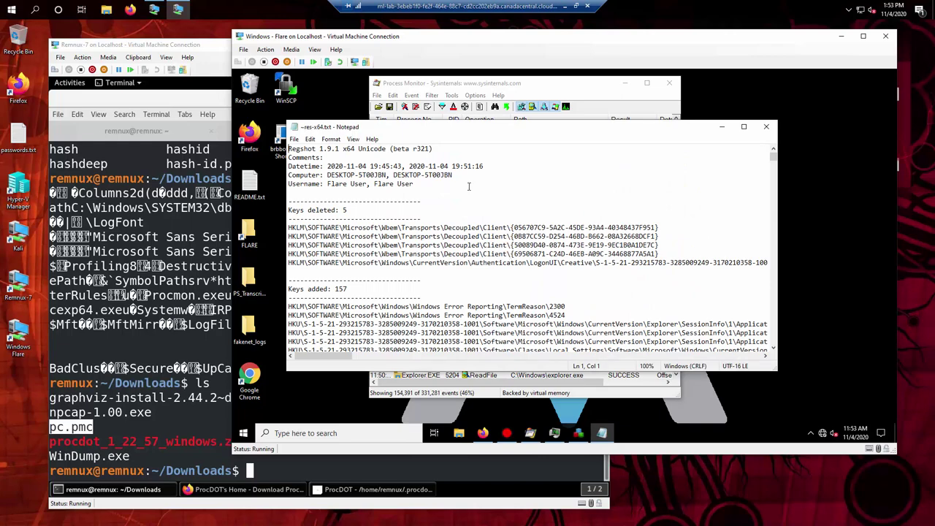
Save the Regshot report as regshot_results.txt in the Documents brbbot folder
{"action": "scroll", "coordinate": [459, 229], "scroll_direction": "down", "scroll_amount": 10}
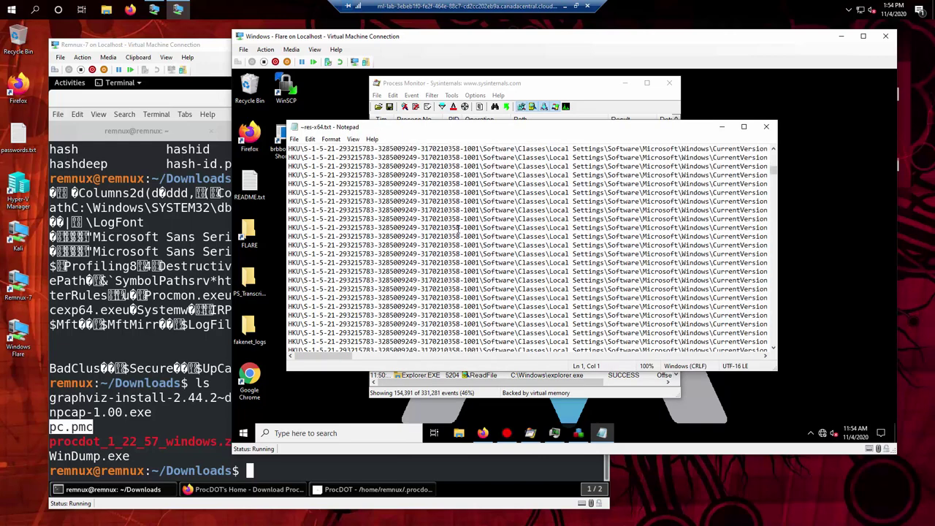
{"action": "scroll", "coordinate": [458, 230], "scroll_direction": "up", "scroll_amount": 10}
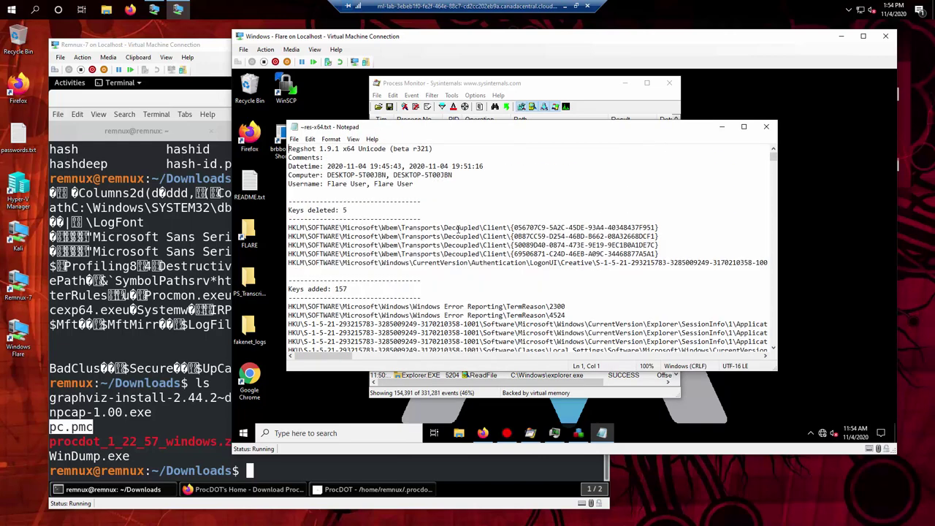
{"action": "left_click", "coordinate": [297, 140]}
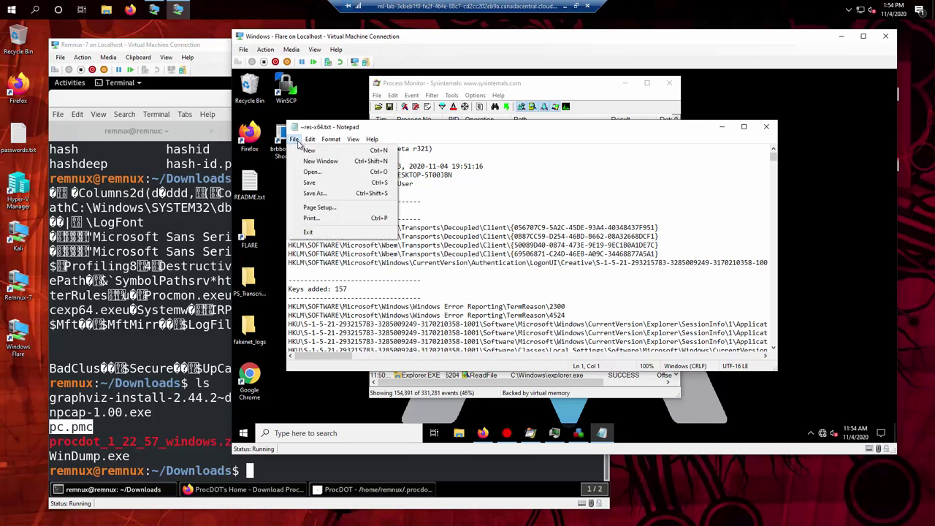
{"action": "left_click", "coordinate": [310, 193]}
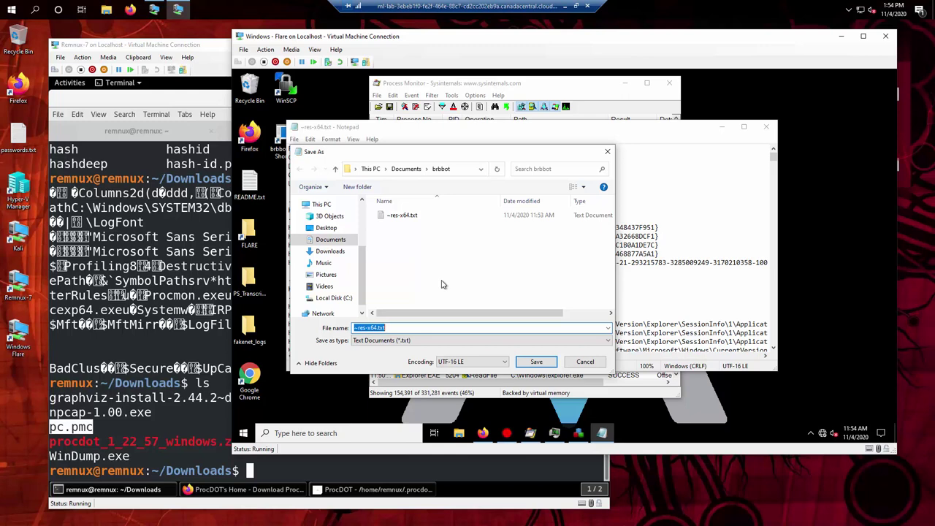
{"action": "type", "text": "f"}
{"action": "key", "text": "Return"}
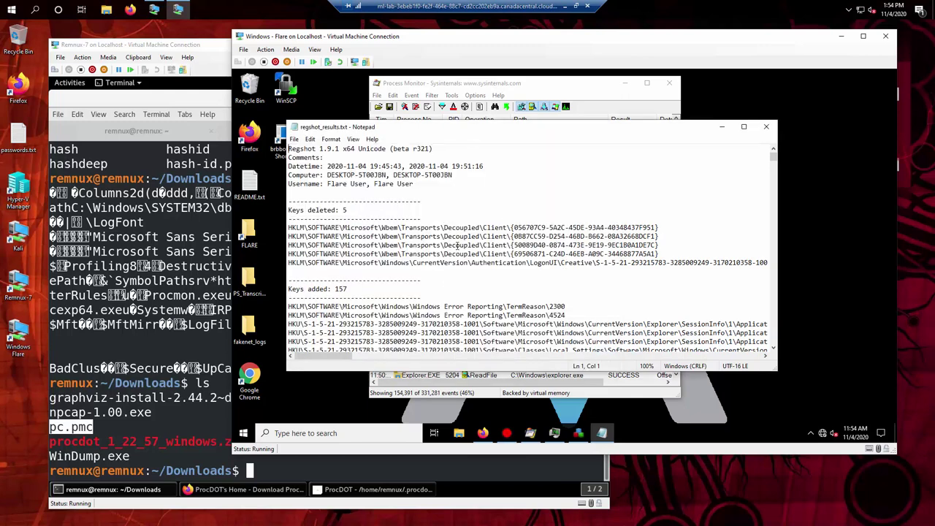
Skim the added keys in regshot_results.txt, and close both the report and Regshot
{"action": "scroll", "coordinate": [512, 275], "scroll_direction": "down", "scroll_amount": 10}
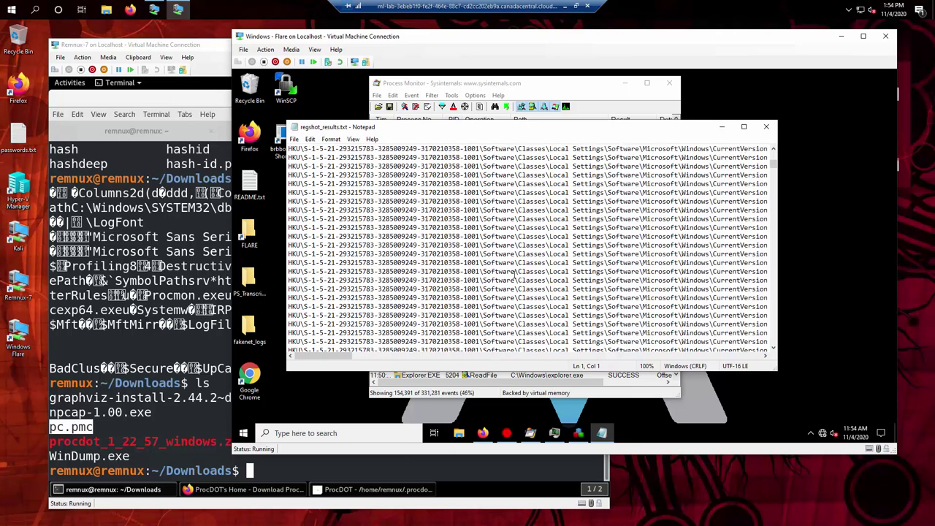
{"action": "scroll", "coordinate": [514, 275], "scroll_direction": "down", "scroll_amount": 5}
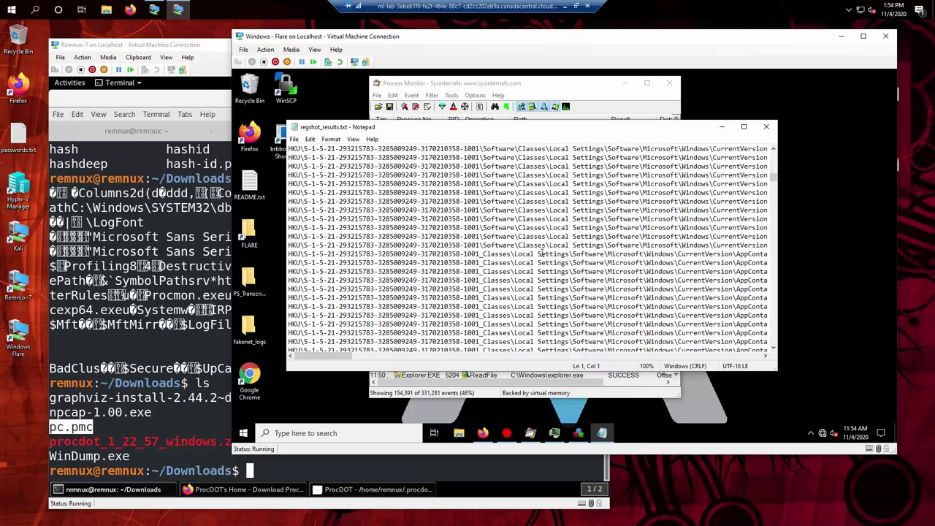
{"action": "left_click", "coordinate": [766, 127]}
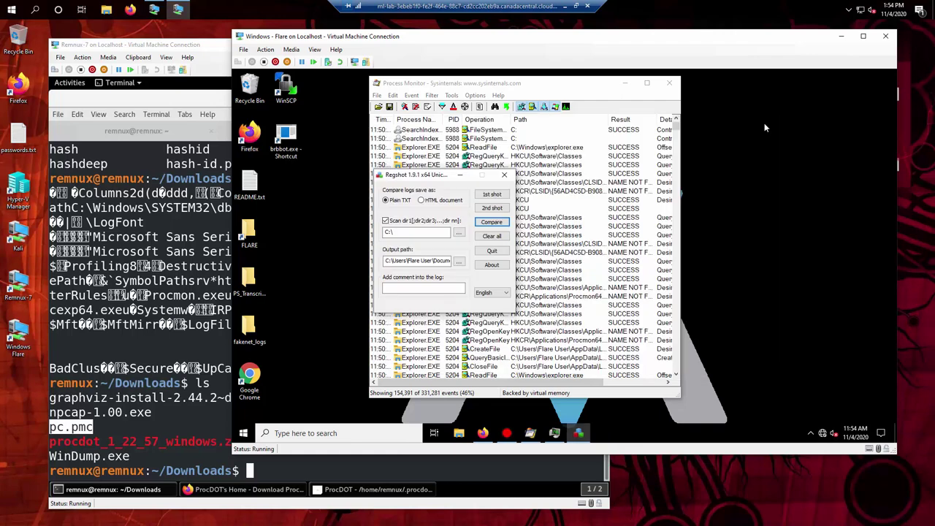
{"action": "left_click", "coordinate": [504, 175]}
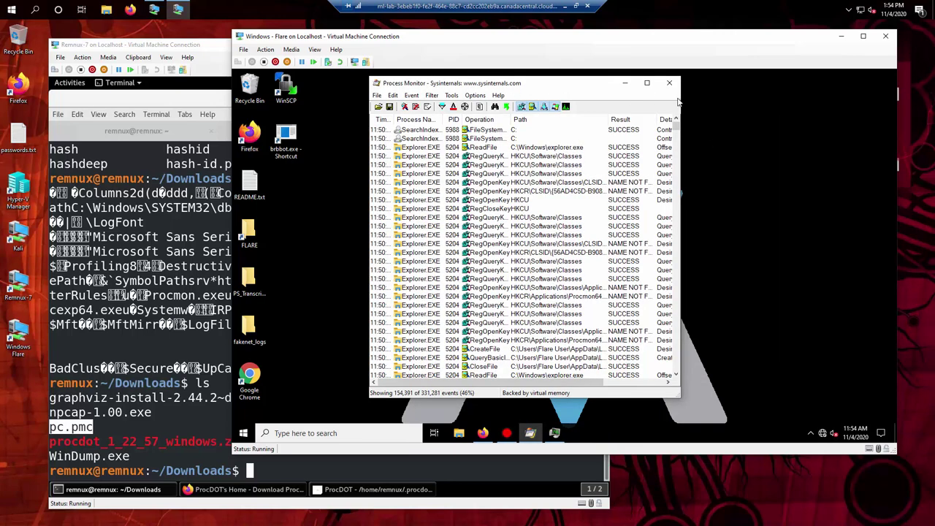
Widen the Process Monitor window and set the event export's destination to brbbot_procmon_unfiltered in the Documents brbbot folder
{"action": "left_click_drag", "start_coordinate": [697, 92], "coordinate": [841, 119]}
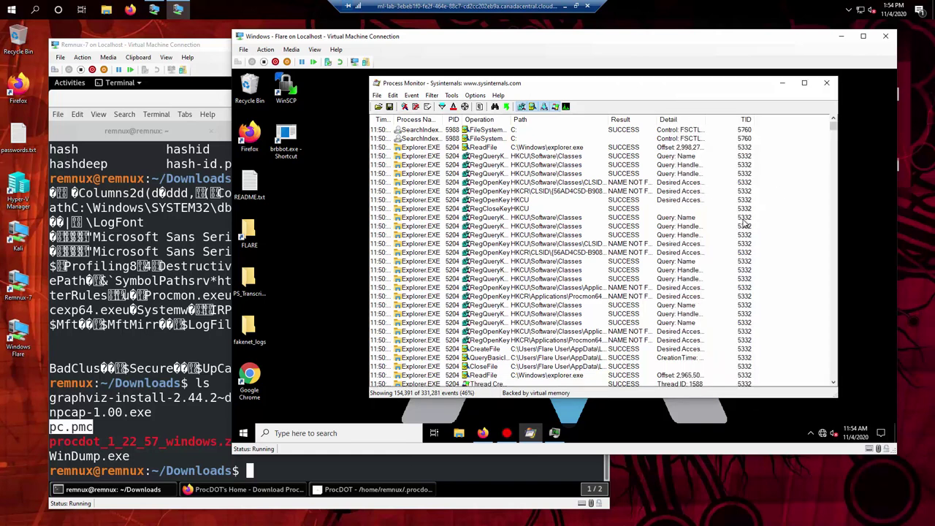
{"action": "left_click", "coordinate": [377, 96]}
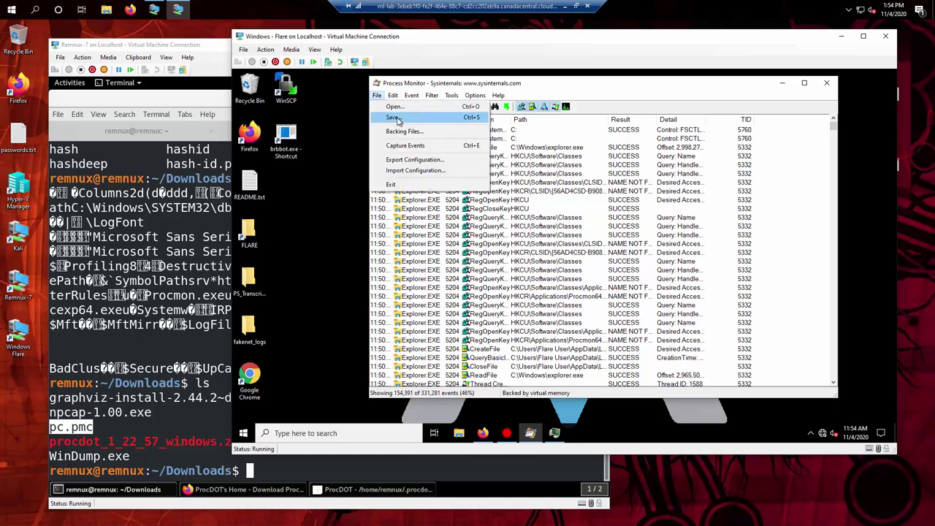
{"action": "left_click", "coordinate": [397, 120]}
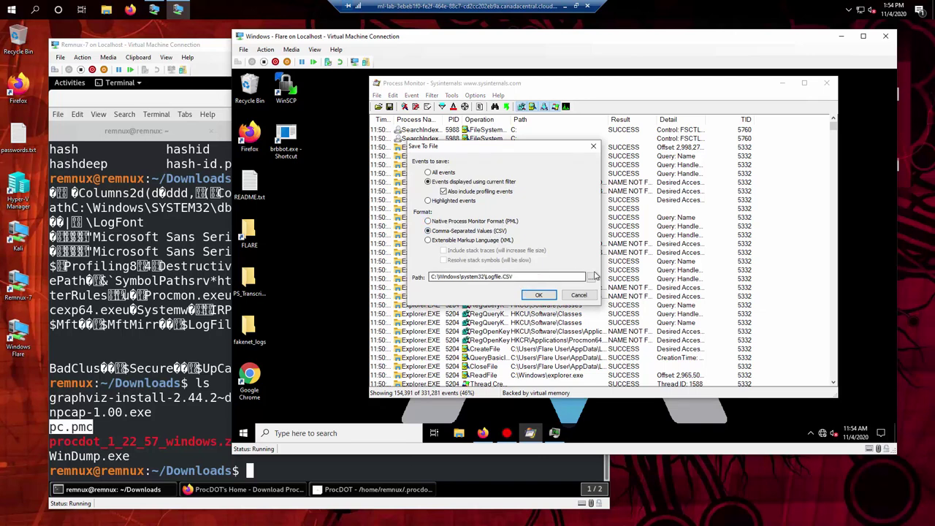
{"action": "left_click", "coordinate": [591, 278]}
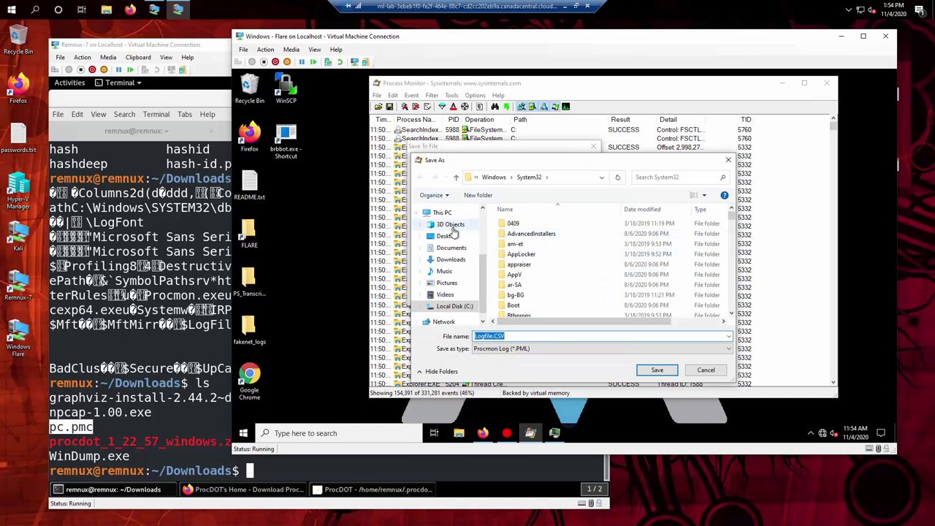
{"action": "left_click", "coordinate": [453, 249]}
{"action": "double_click", "coordinate": [515, 222]}
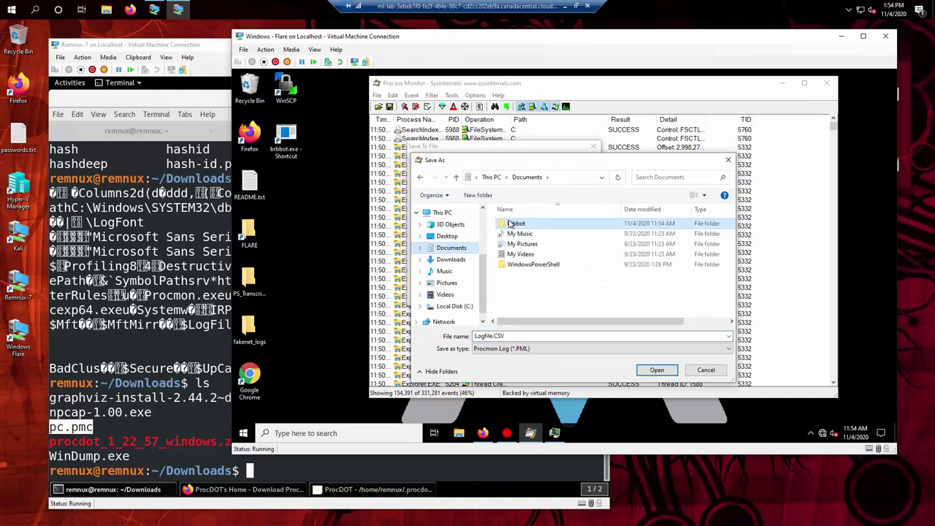
{"action": "double_click", "coordinate": [484, 336]}
{"action": "type", "text": "b"}
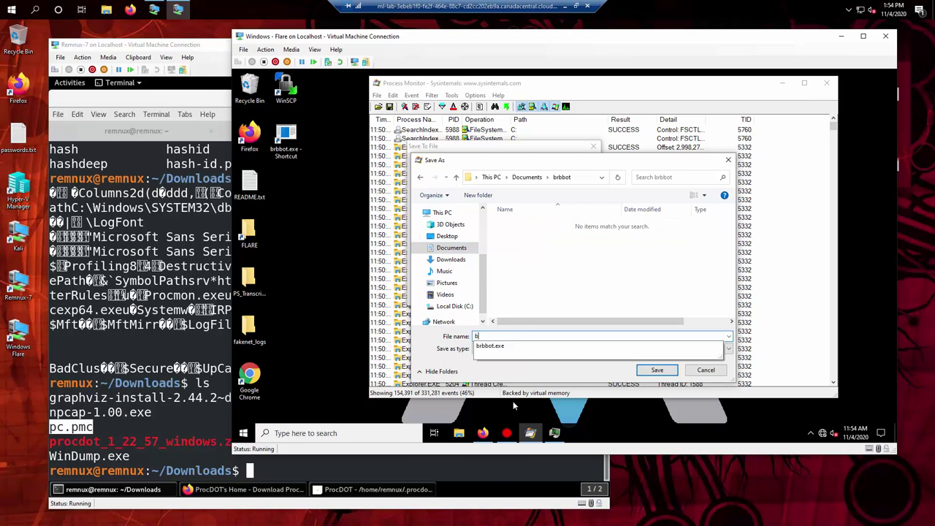
{"action": "type", "text": "rbbot_procmon_unfiltered"}
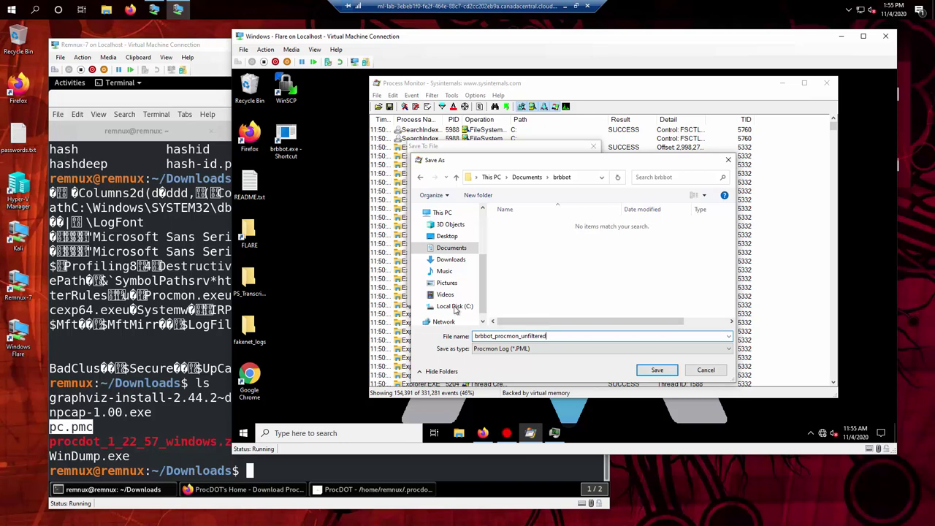
{"action": "left_click", "coordinate": [665, 372]}
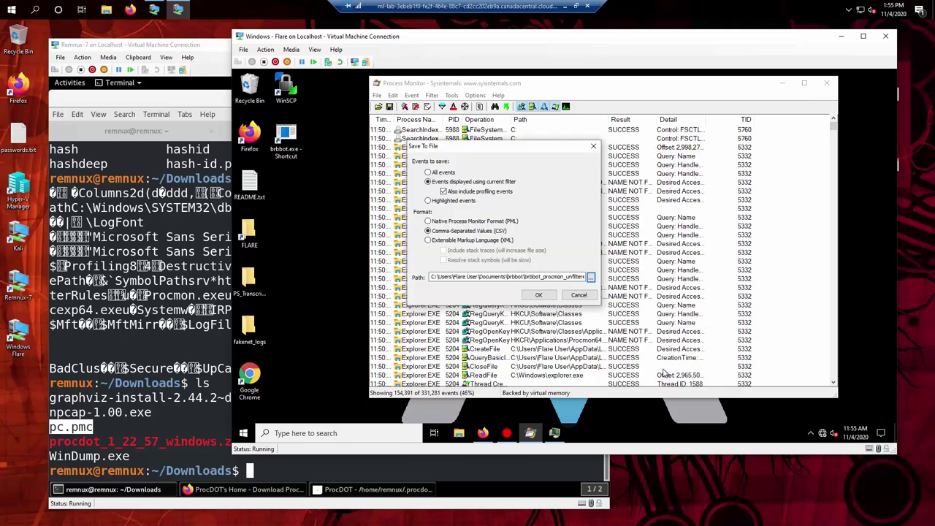
Check the file name in the export path and export the currently displayed events, including profiling events, in CSV format
{"action": "left_click", "coordinate": [530, 277]}
{"action": "left_click", "coordinate": [529, 277]}
{"action": "left_click_drag", "start_coordinate": [539, 276], "coordinate": [610, 285]}
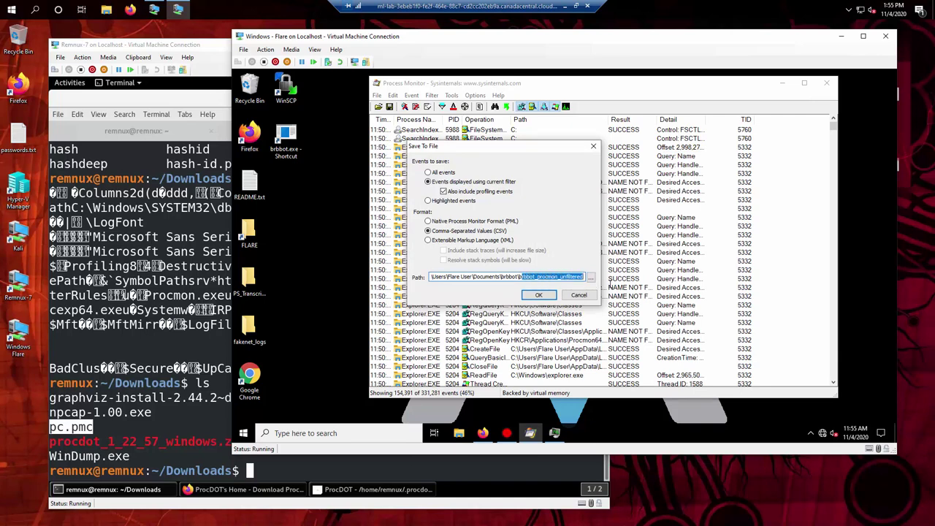
{"action": "left_click", "coordinate": [537, 295]}
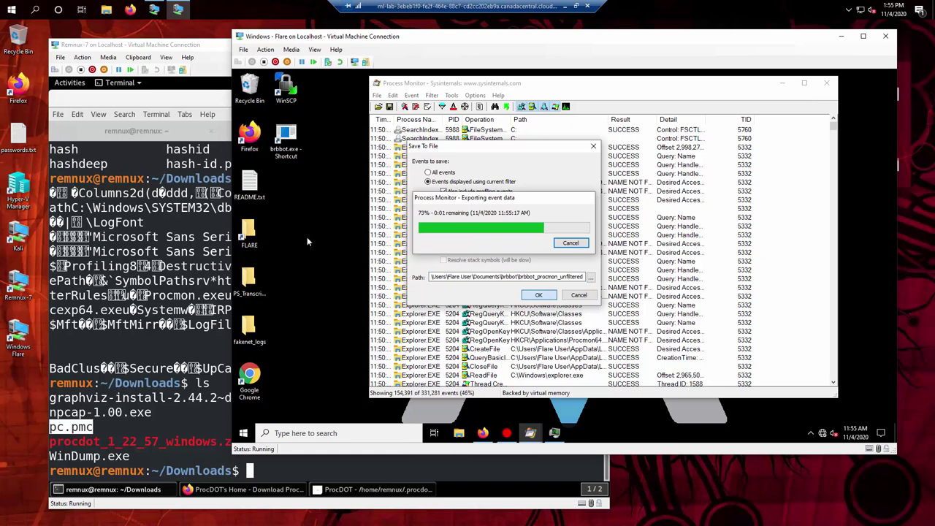
Open the brbbot folder under Documents in File Explorer to check for the exported Process Monitor CSV
{"action": "key", "text": "super+e"}
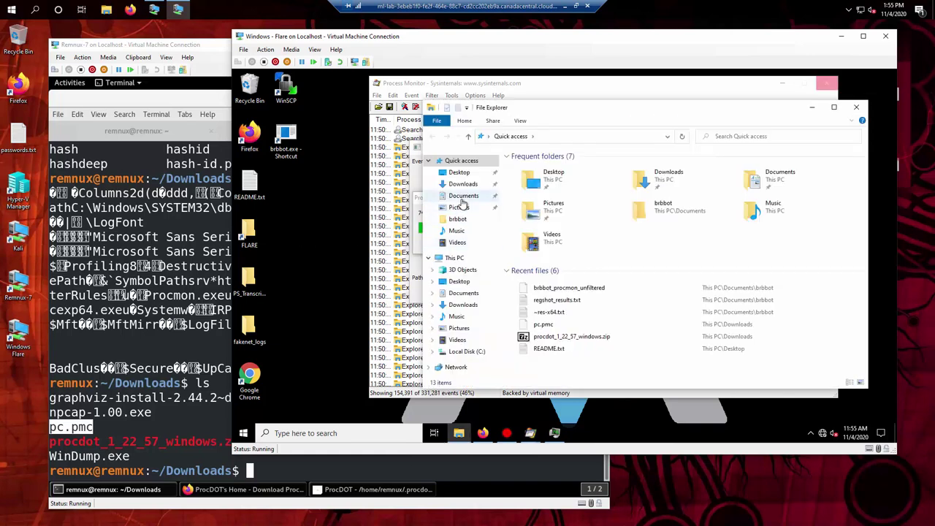
{"action": "left_click", "coordinate": [464, 195]}
{"action": "left_click", "coordinate": [528, 168]}
{"action": "double_click", "coordinate": [530, 169]}
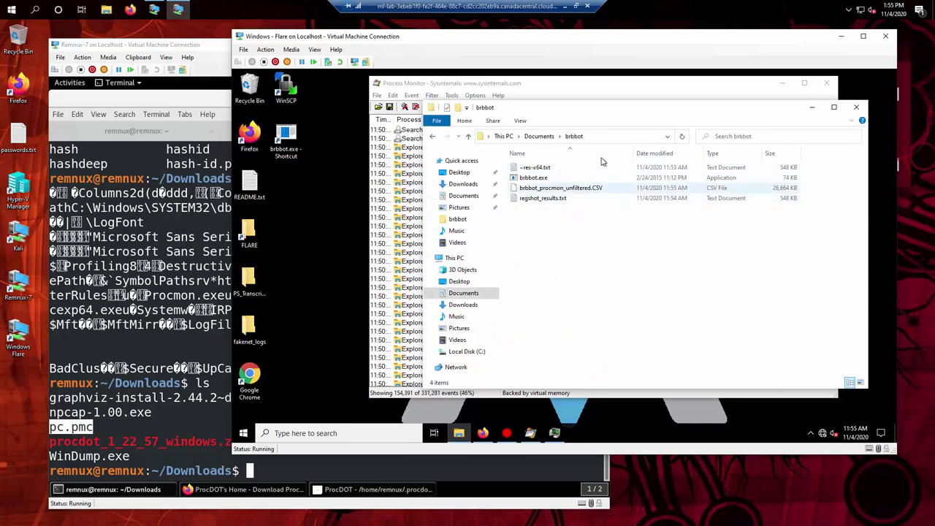
Save the displayed Process Monitor events in native PML format under brbbot_procmon_unfiltered, and check for the file in the brbbot folder
{"action": "left_click", "coordinate": [619, 89]}
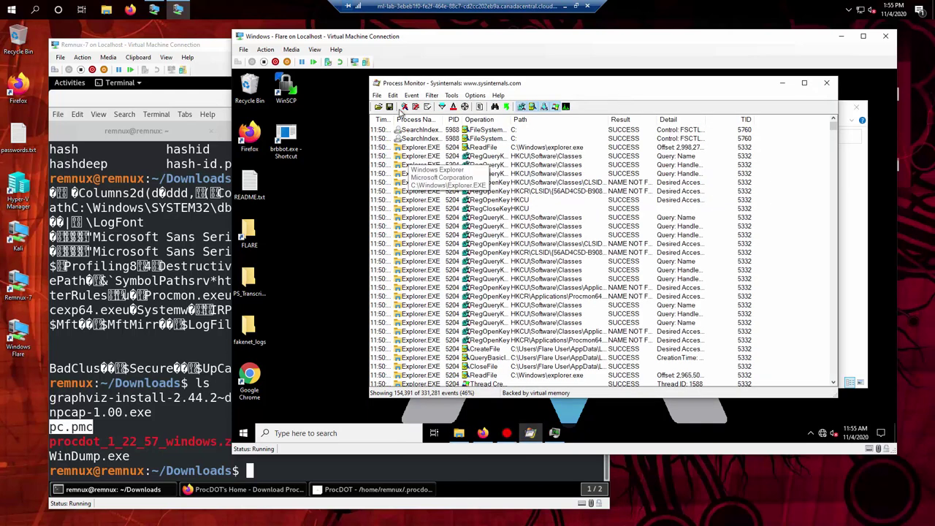
{"action": "left_click", "coordinate": [377, 96]}
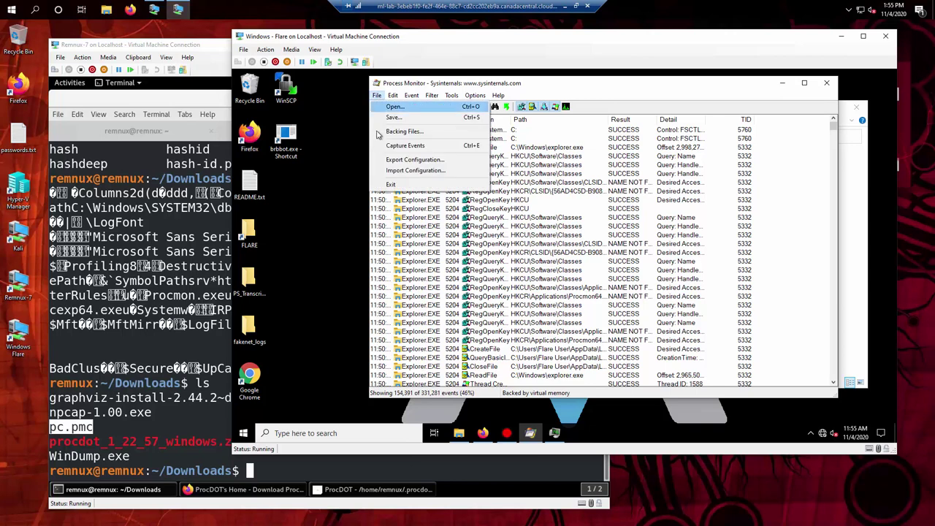
{"action": "left_click", "coordinate": [392, 118]}
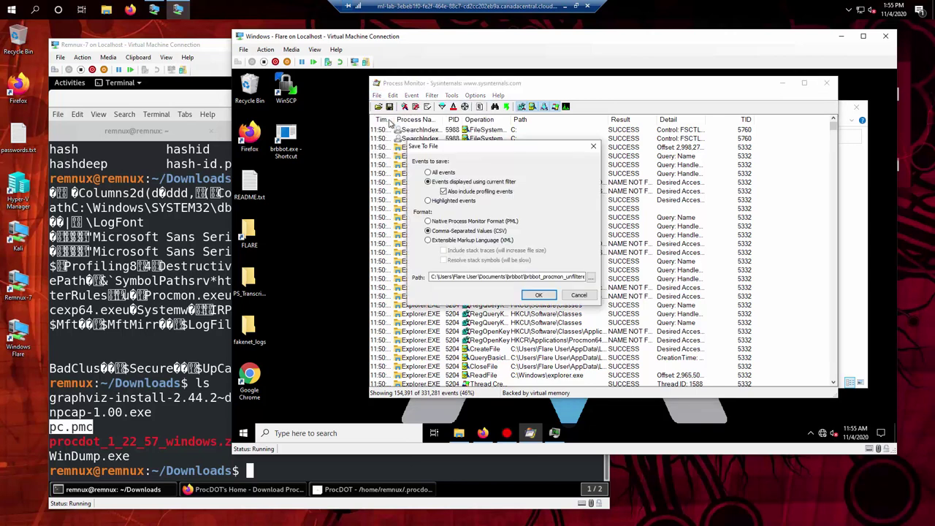
{"action": "left_click", "coordinate": [459, 222]}
{"action": "left_click", "coordinate": [541, 295]}
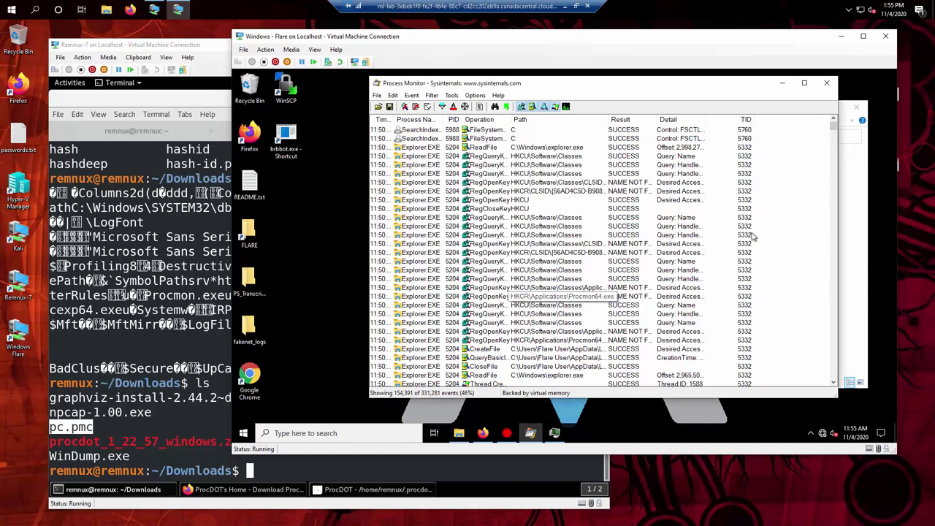
{"action": "left_click", "coordinate": [847, 210]}
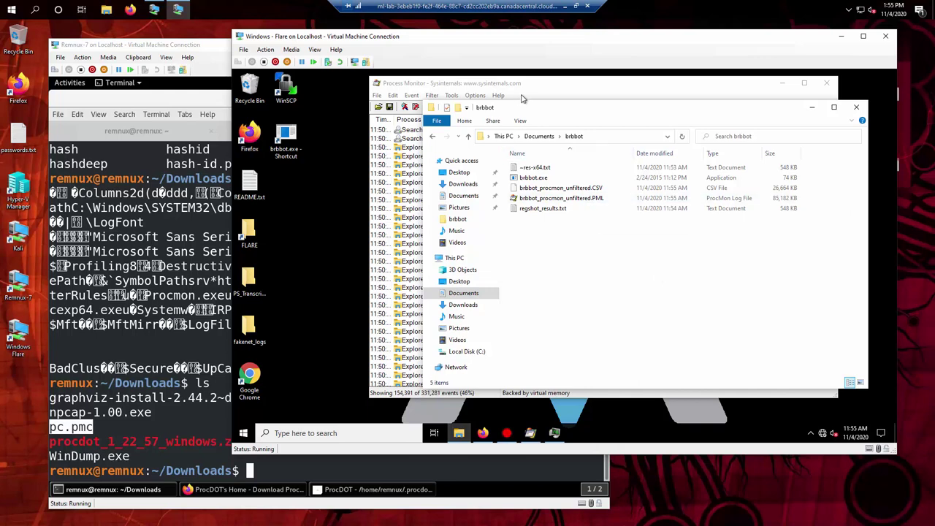
Return to Process Monitor, open its event filter settings and enlarge the dialog to fit the full rule list
{"action": "left_click", "coordinate": [526, 93]}
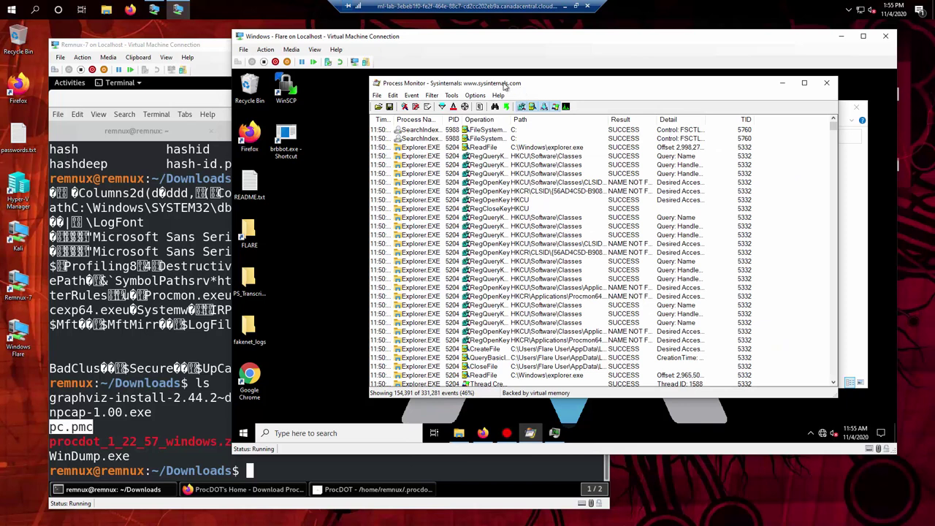
{"action": "left_click", "coordinate": [433, 95]}
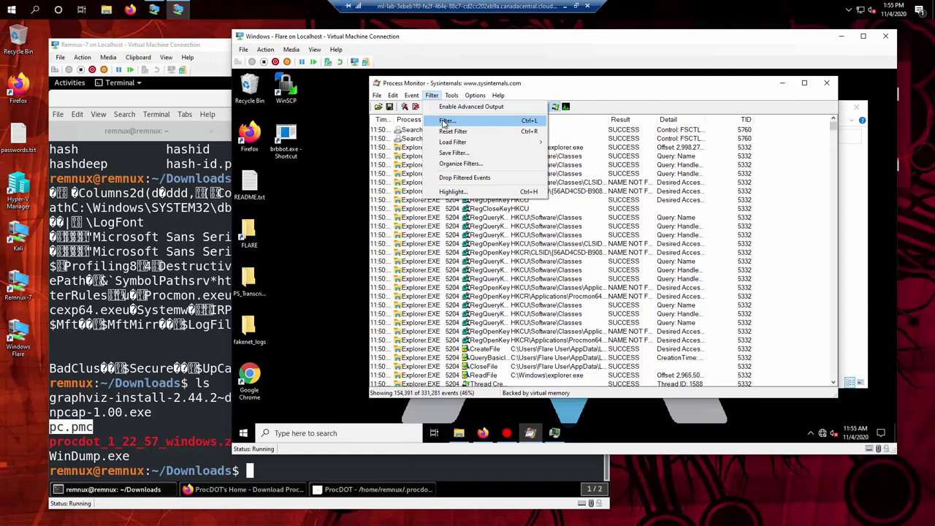
{"action": "left_click", "coordinate": [443, 122]}
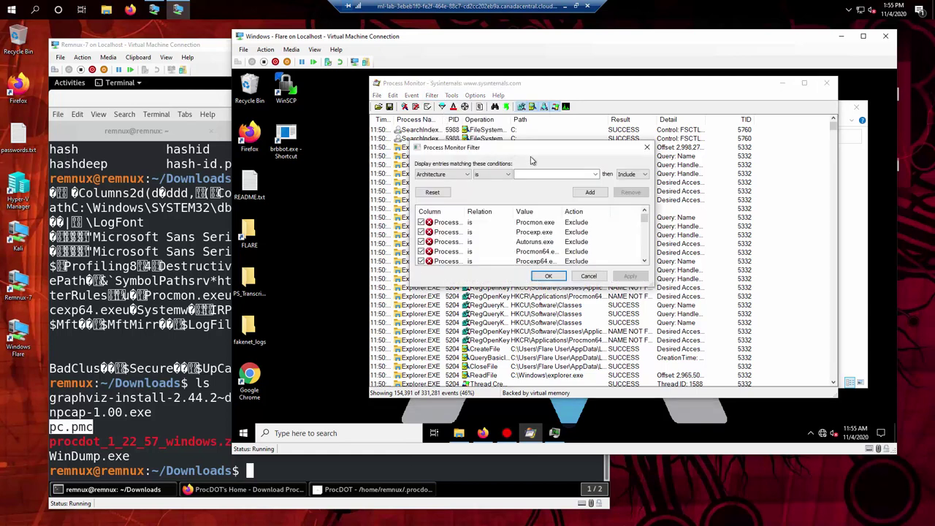
{"action": "left_click_drag", "start_coordinate": [654, 135], "coordinate": [696, 76]}
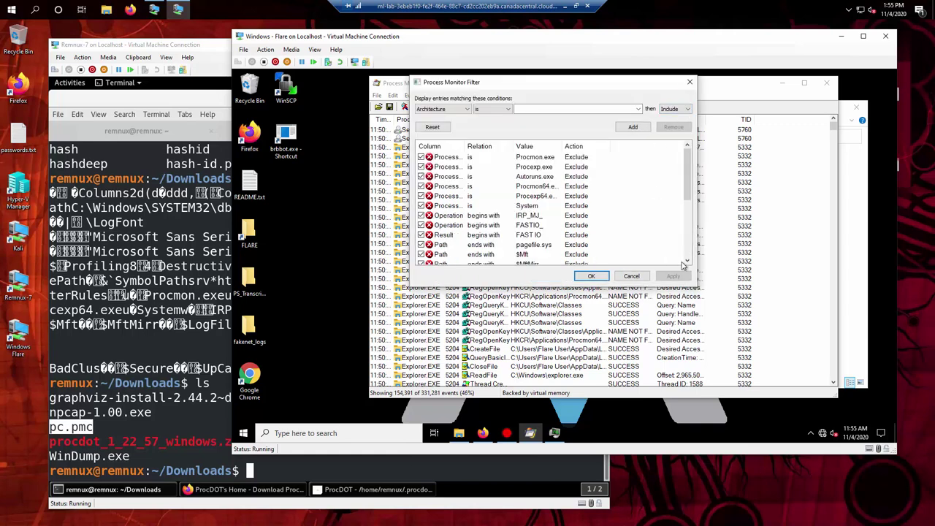
{"action": "left_click_drag", "start_coordinate": [697, 286], "coordinate": [712, 402]}
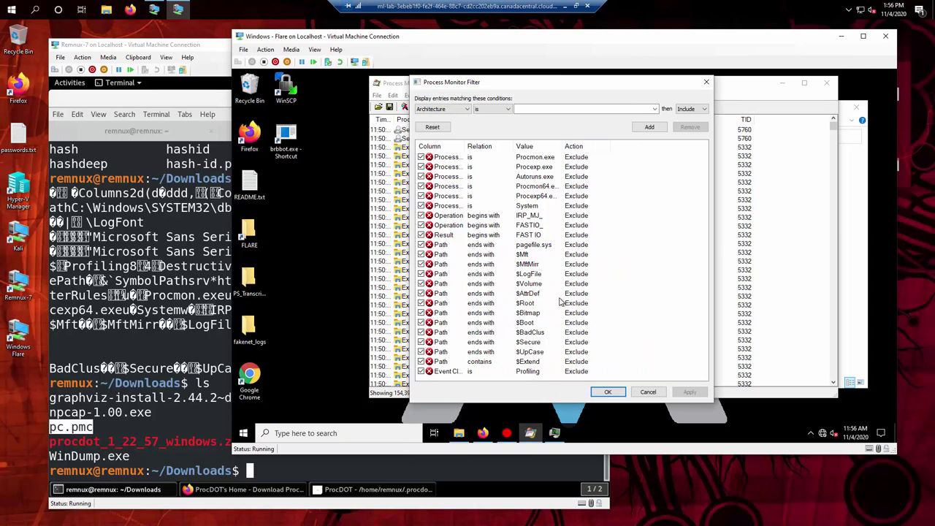
Add a filter rule that includes events whose Process Name contains brbbot.exe
{"action": "left_click", "coordinate": [647, 128]}
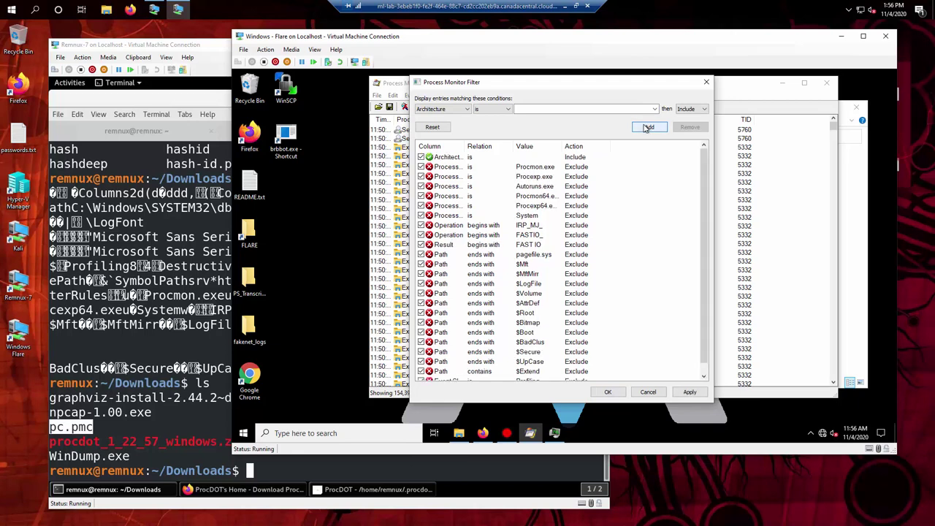
{"action": "left_click", "coordinate": [468, 110]}
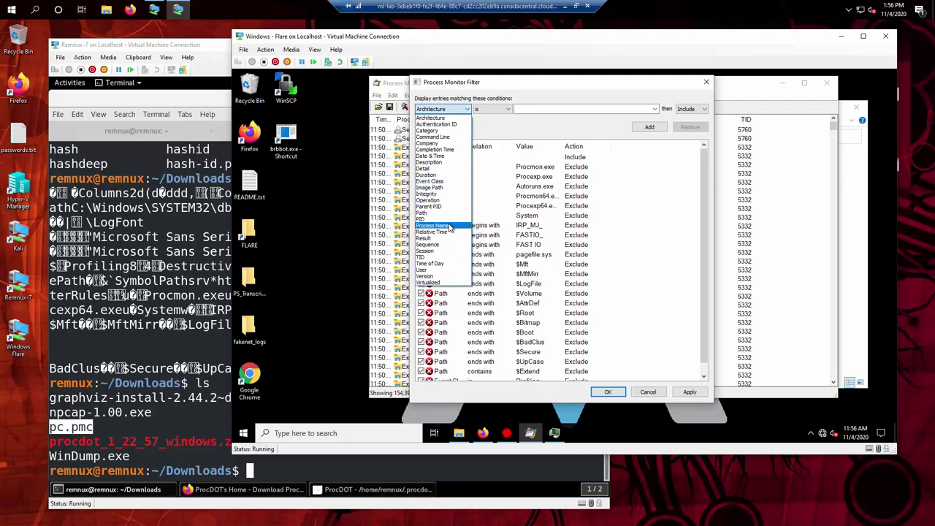
{"action": "left_click", "coordinate": [449, 227]}
{"action": "left_click", "coordinate": [496, 109]}
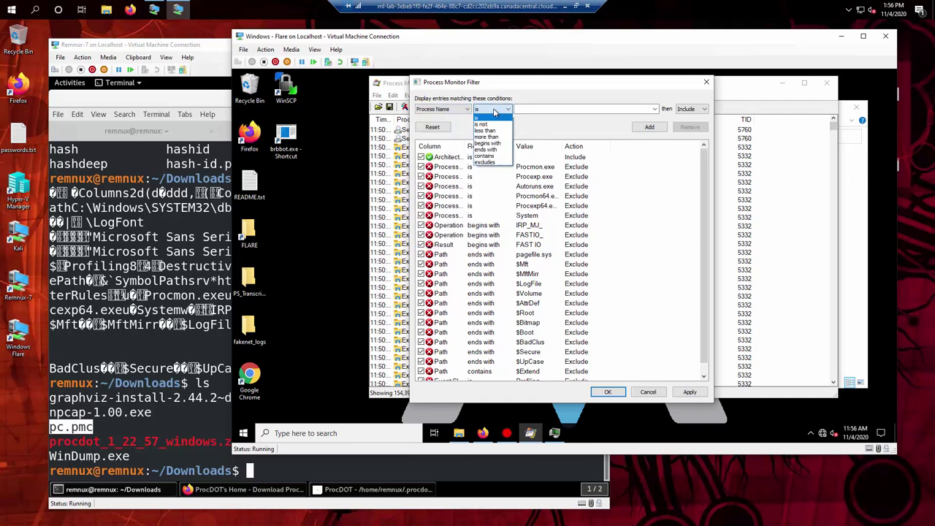
{"action": "left_click", "coordinate": [499, 156]}
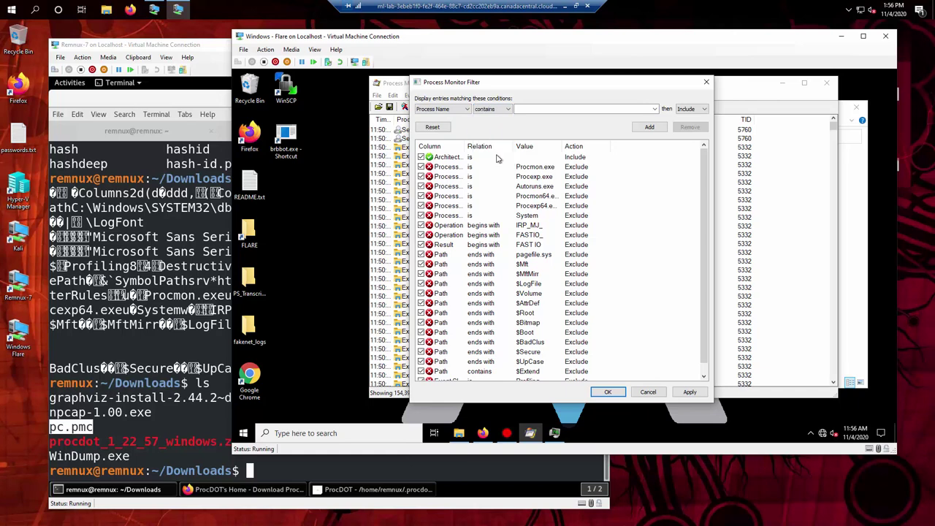
{"action": "left_click", "coordinate": [656, 111]}
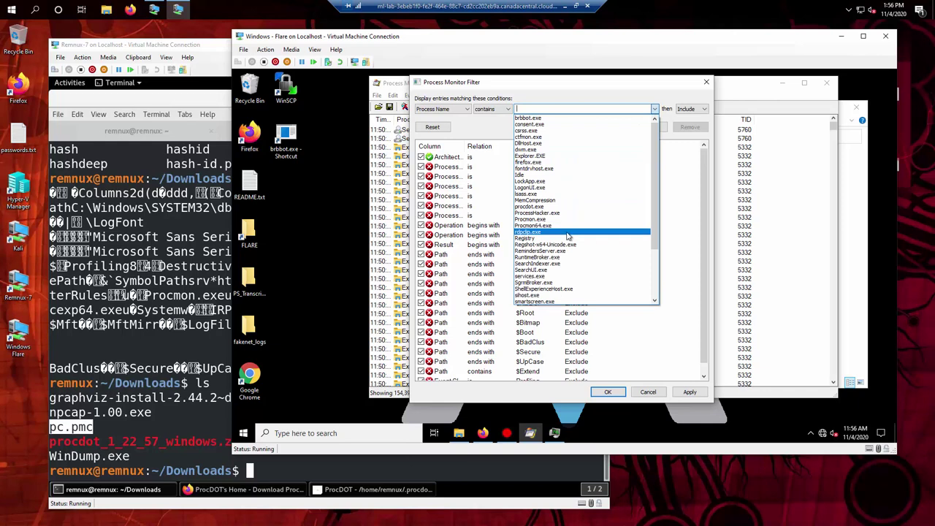
{"action": "left_click", "coordinate": [536, 119]}
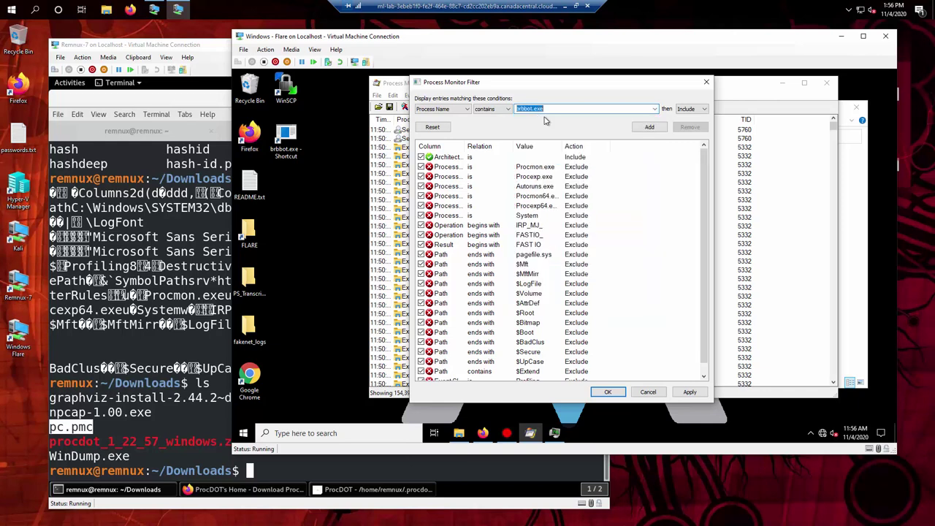
{"action": "left_click", "coordinate": [467, 109]}
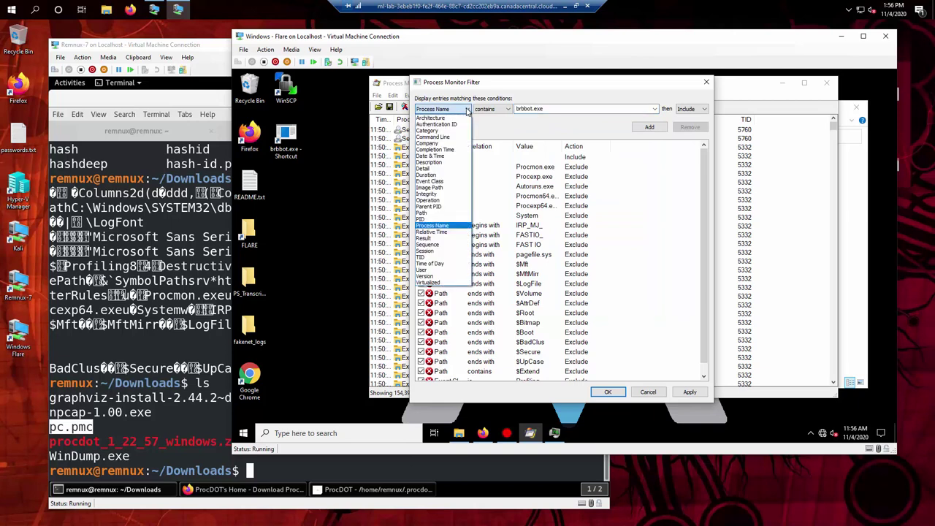
{"action": "left_click", "coordinate": [468, 110]}
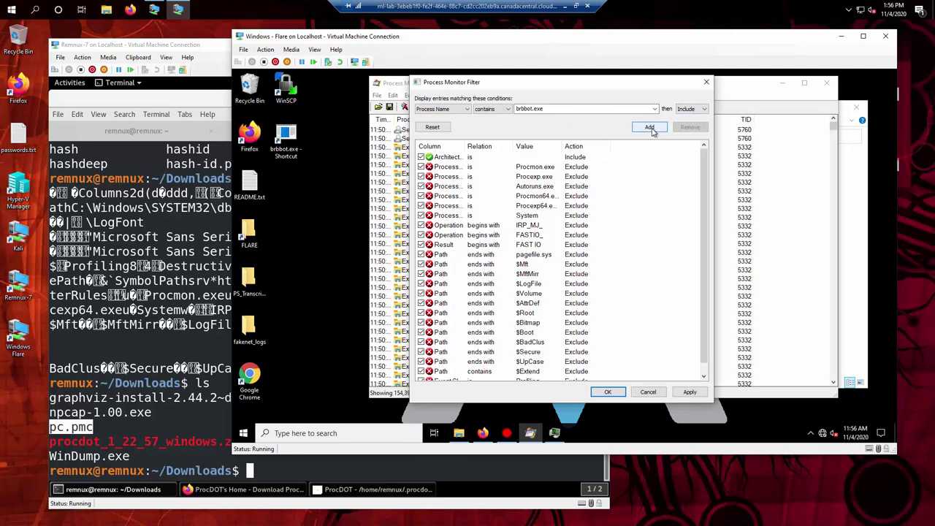
{"action": "left_click", "coordinate": [650, 129]}
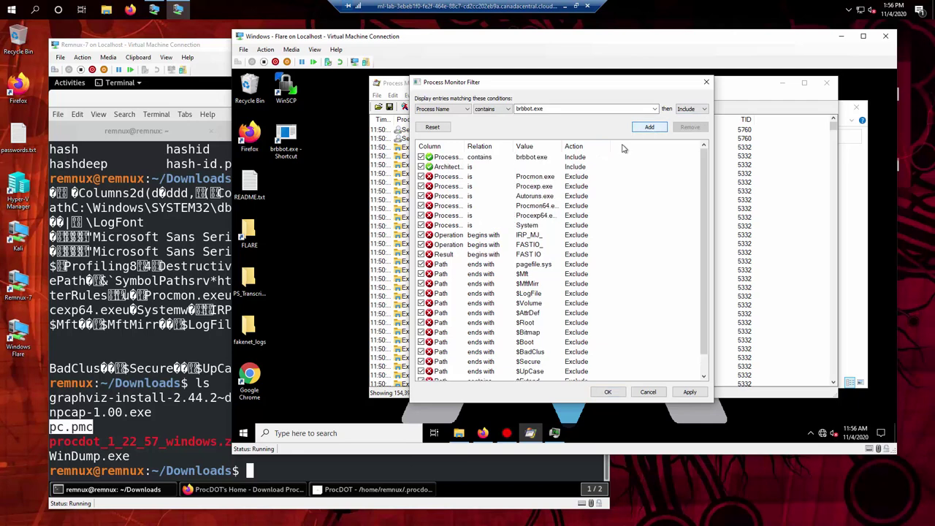
Remove the blank Architecture include rule, apply the filter and close the filter settings
{"action": "left_click", "coordinate": [440, 170]}
{"action": "left_click", "coordinate": [690, 128]}
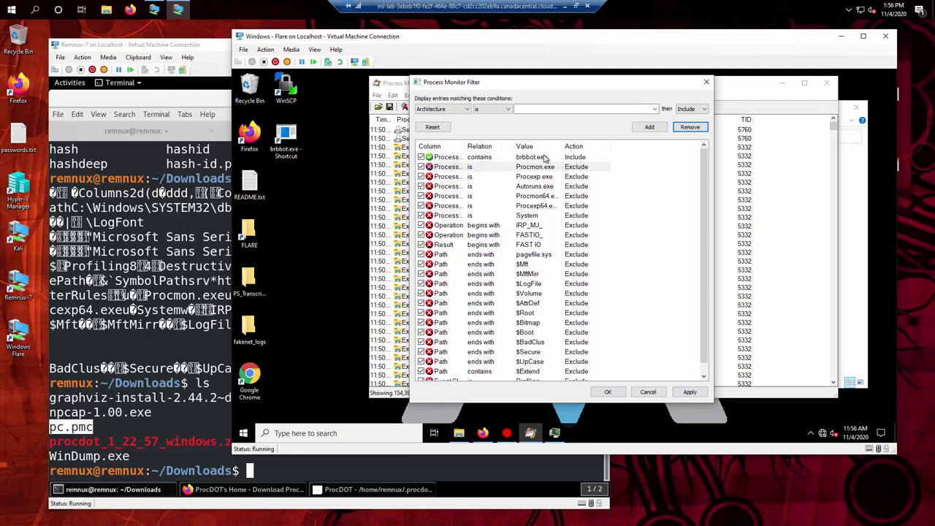
{"action": "left_click", "coordinate": [690, 392]}
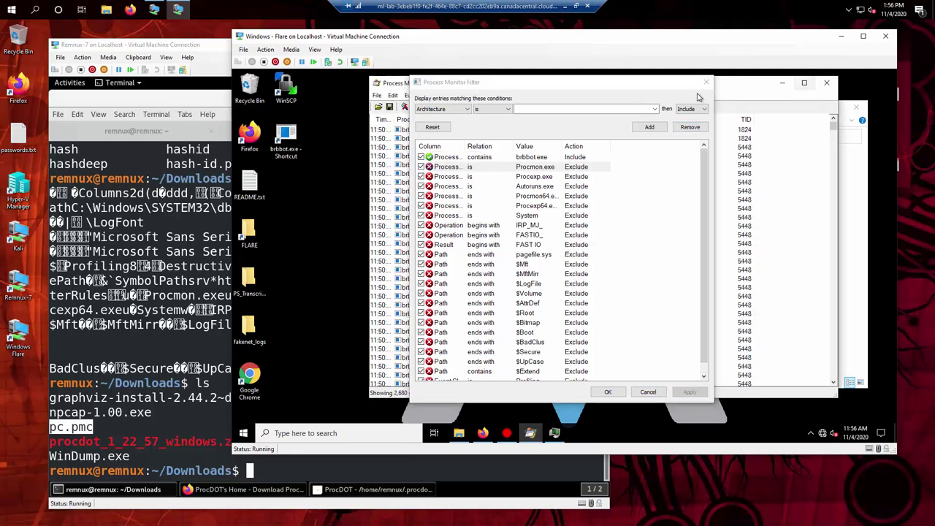
{"action": "left_click", "coordinate": [610, 391]}
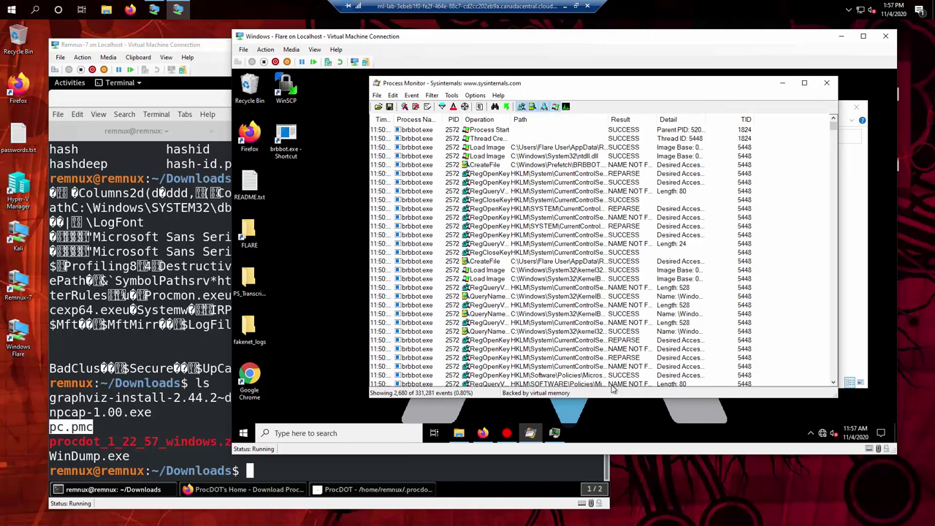
Skim the filtered events and export them, including profiling events, as CSV to brbbot_procmon_filtered.csv in the Documents brbbot folder
{"action": "scroll", "coordinate": [546, 191], "scroll_direction": "down", "scroll_amount": 10}
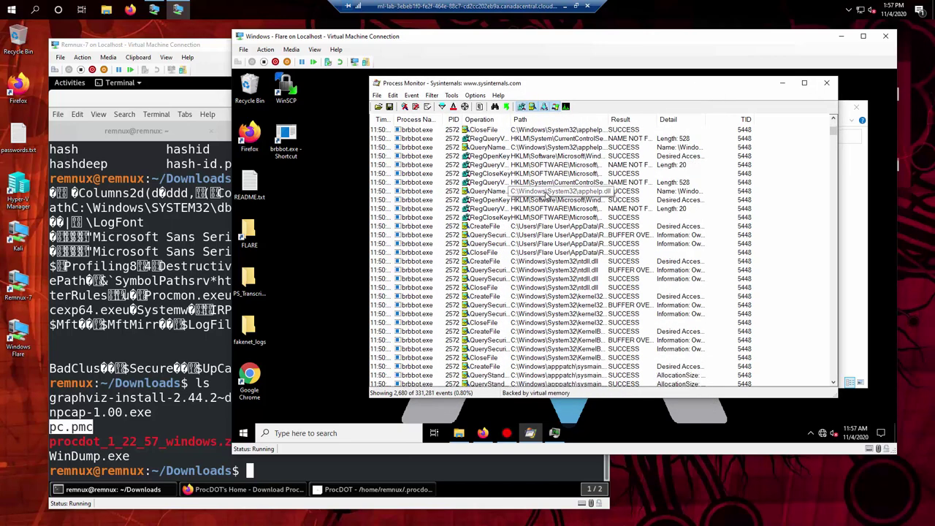
{"action": "scroll", "coordinate": [546, 191], "scroll_direction": "down", "scroll_amount": 3}
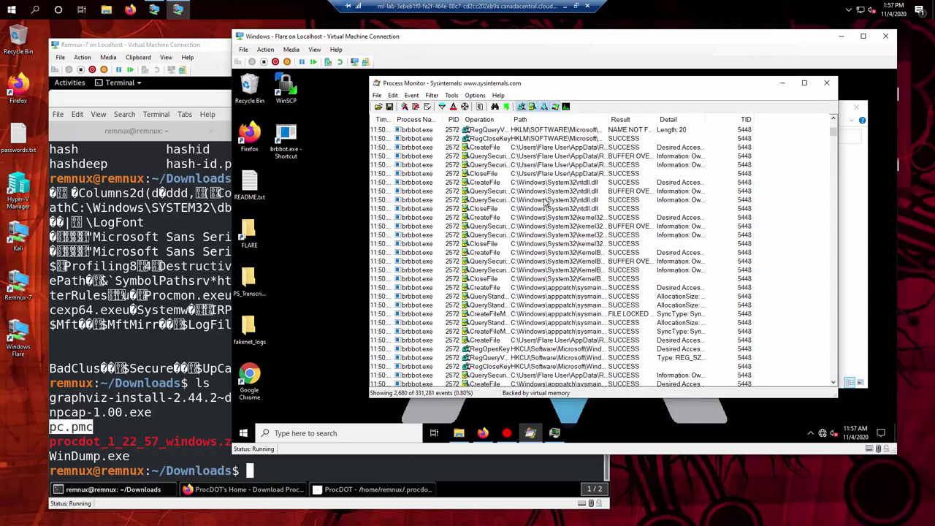
{"action": "scroll", "coordinate": [544, 203], "scroll_direction": "up", "scroll_amount": 12}
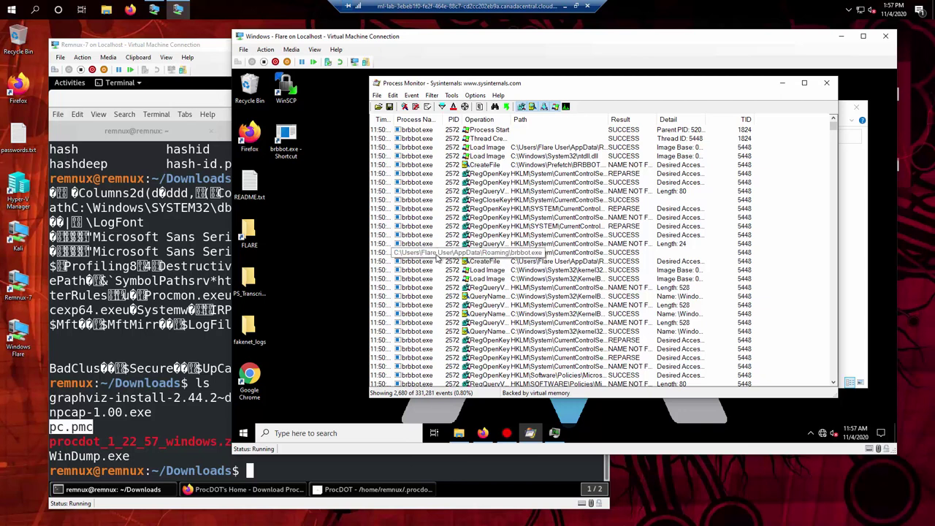
{"action": "left_click", "coordinate": [377, 95]}
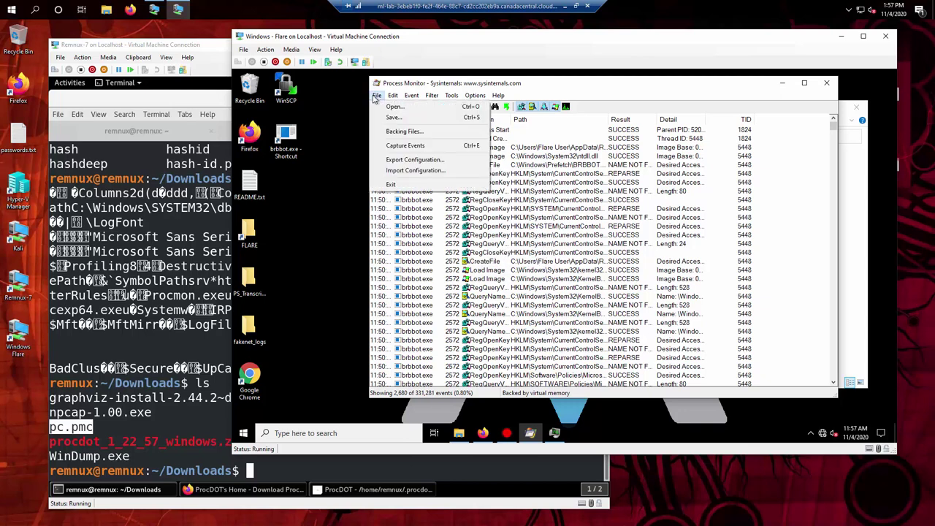
{"action": "left_click", "coordinate": [411, 119]}
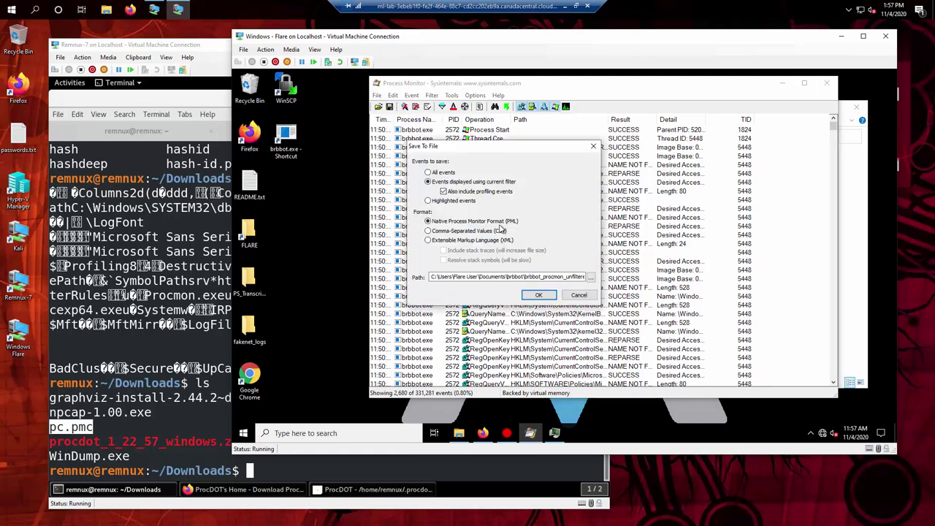
{"action": "left_click", "coordinate": [493, 231]}
{"action": "left_click", "coordinate": [570, 276]}
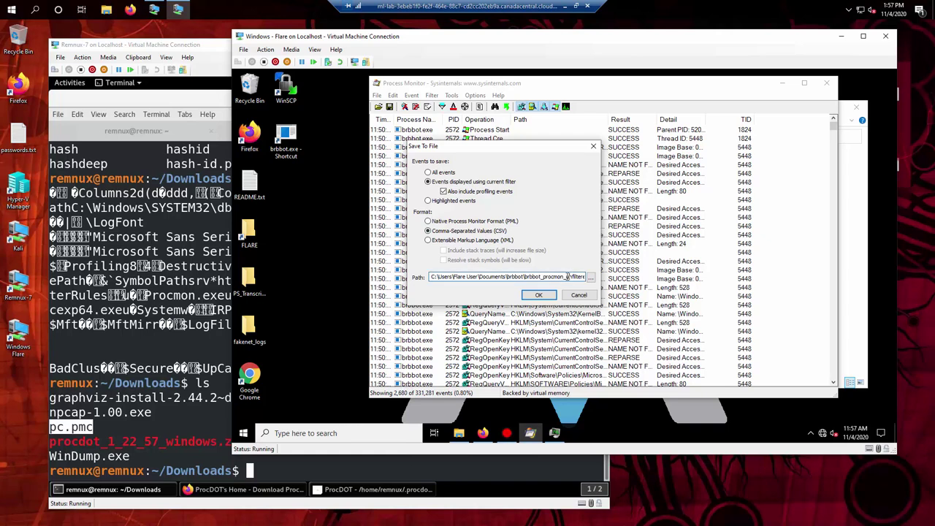
{"action": "left_click_drag", "start_coordinate": [567, 276], "coordinate": [634, 276]}
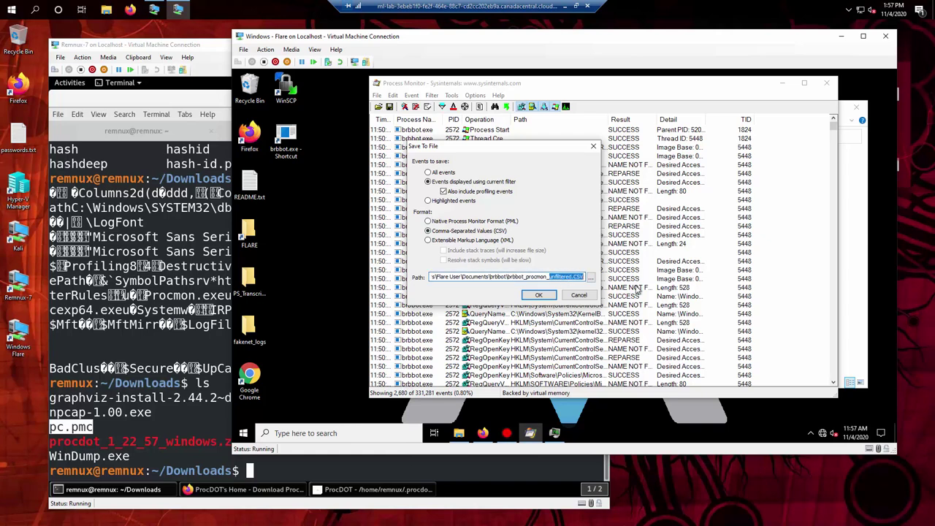
{"action": "type", "text": "filtered."}
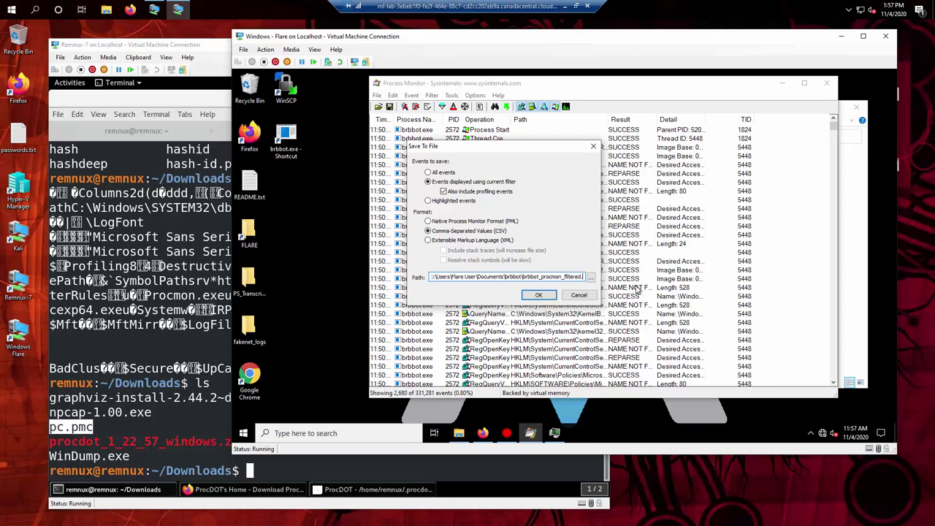
{"action": "type", "text": "csv"}
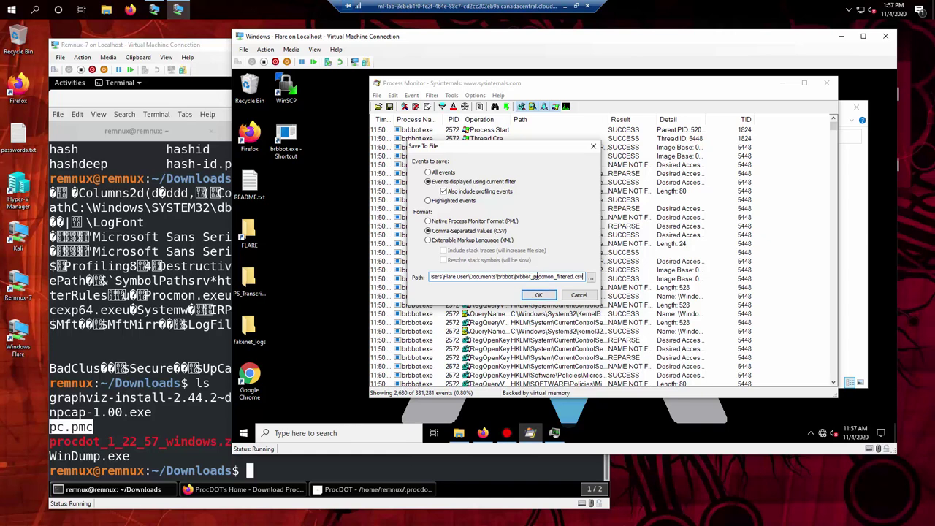
{"action": "left_click", "coordinate": [545, 296]}
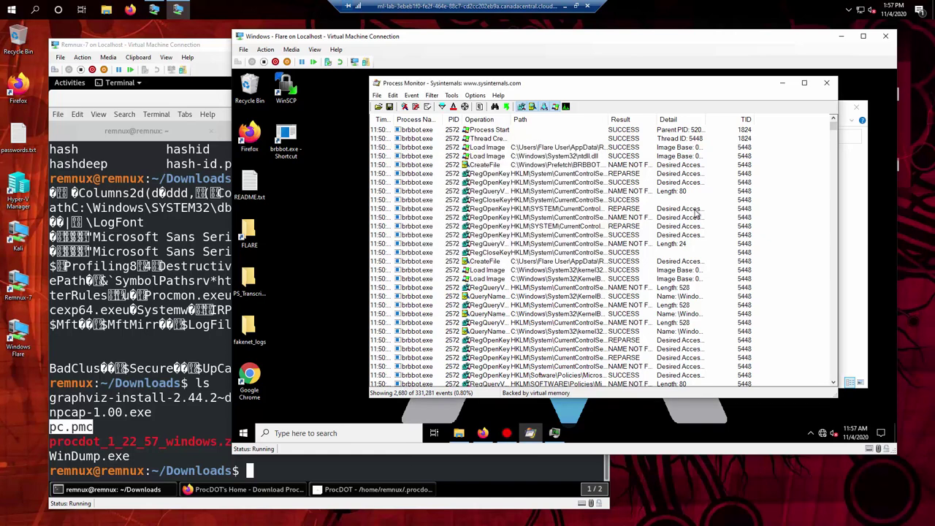
Minimise Process Monitor and the brbbot folder window, and switch to ProcDOT
{"action": "left_click", "coordinate": [783, 83]}
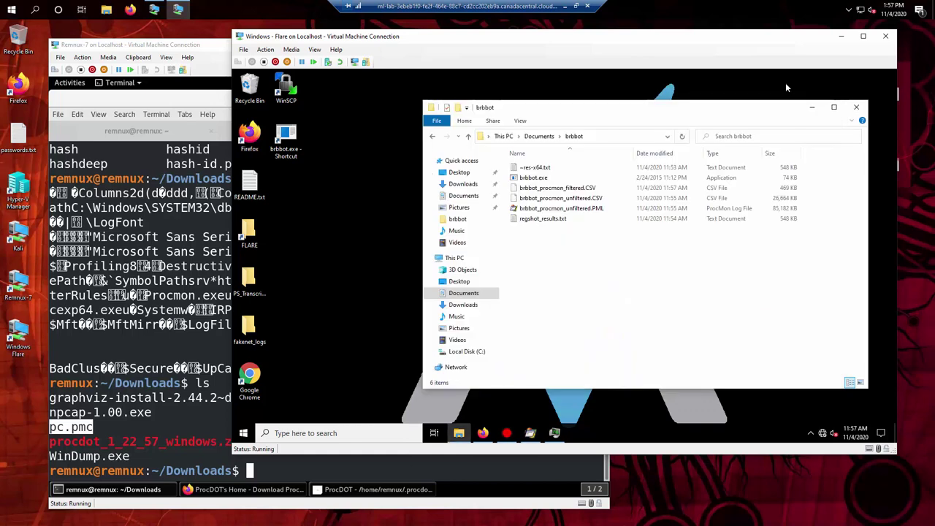
{"action": "left_click", "coordinate": [814, 108]}
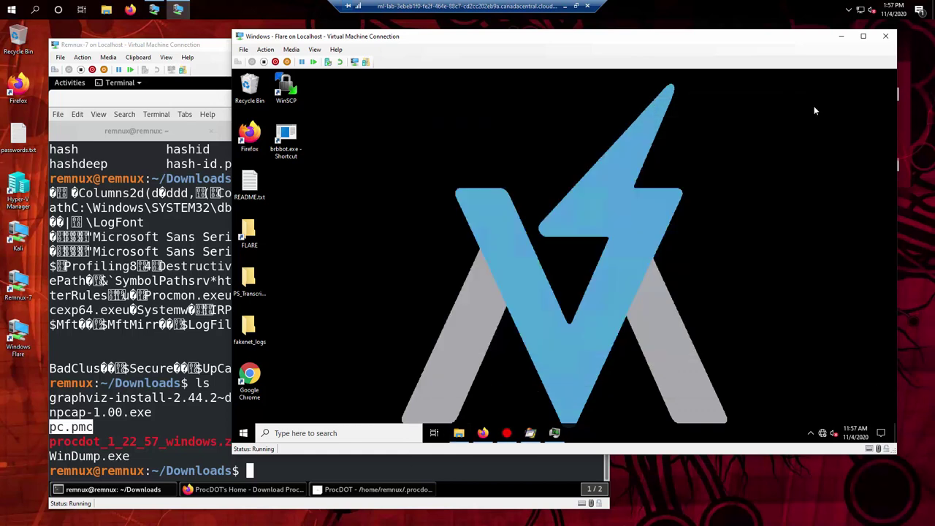
{"action": "left_click", "coordinate": [510, 434]}
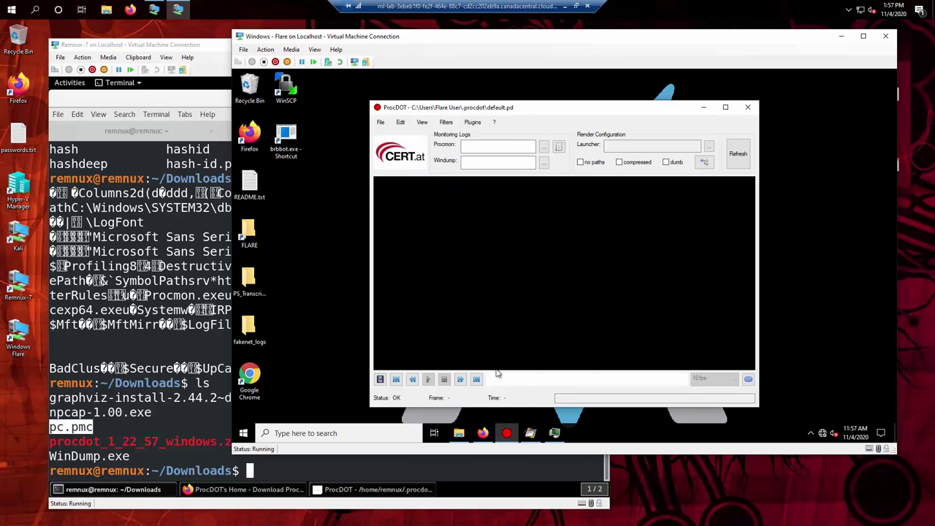
Load brbbot_procmon_filtered.CSV from the brbbot folder in Documents as the Procmon monitoring log
{"action": "left_click", "coordinate": [544, 146]}
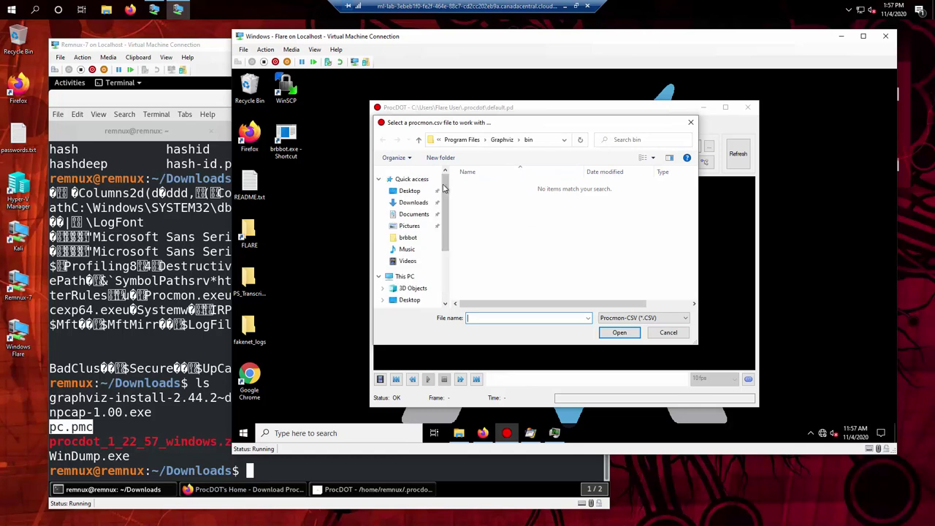
{"action": "left_click", "coordinate": [414, 215]}
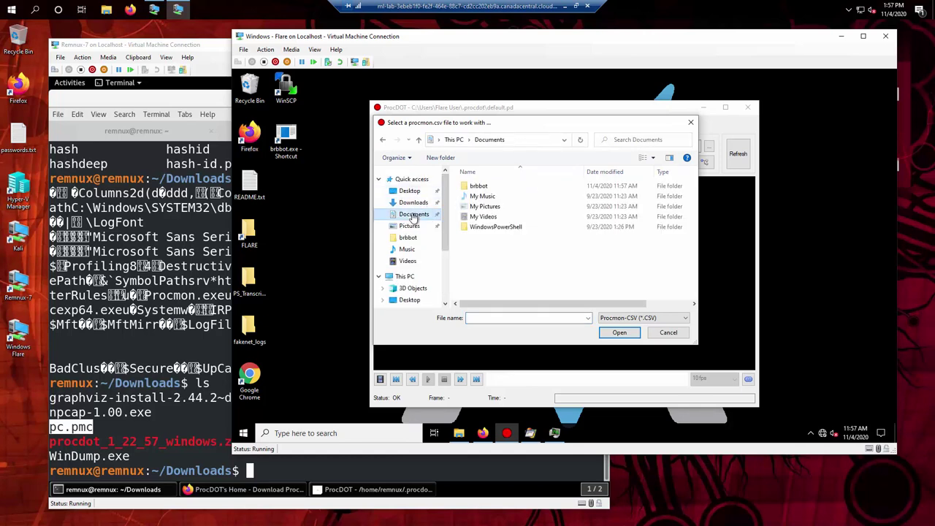
{"action": "double_click", "coordinate": [478, 187]}
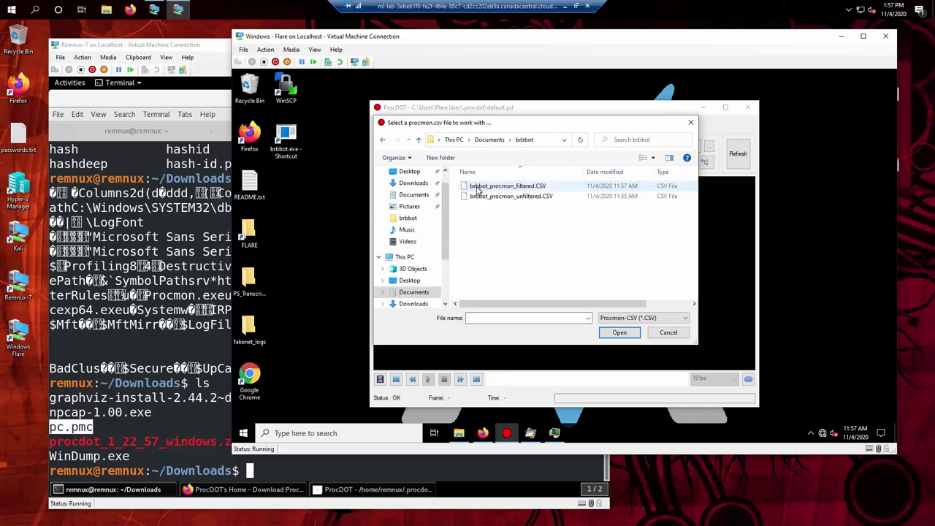
{"action": "left_click", "coordinate": [523, 187]}
{"action": "left_click", "coordinate": [617, 332]}
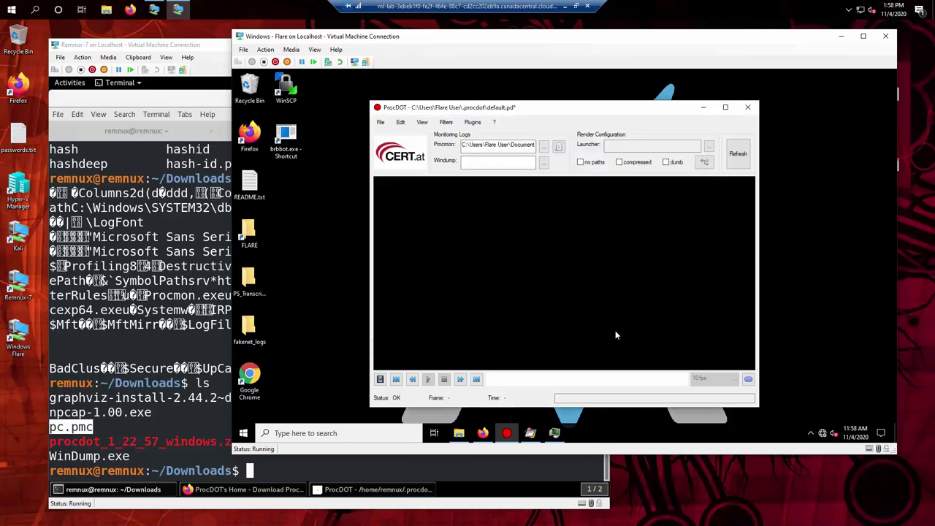
Set brbbot.exe as the launcher process and render the behaviour graph
{"action": "left_click", "coordinate": [708, 147]}
{"action": "left_click", "coordinate": [423, 167]}
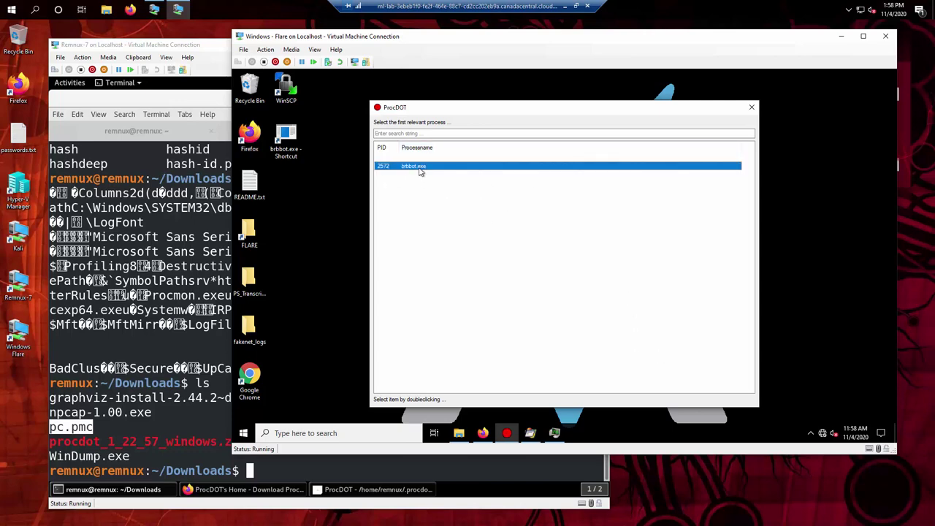
{"action": "double_click", "coordinate": [420, 167]}
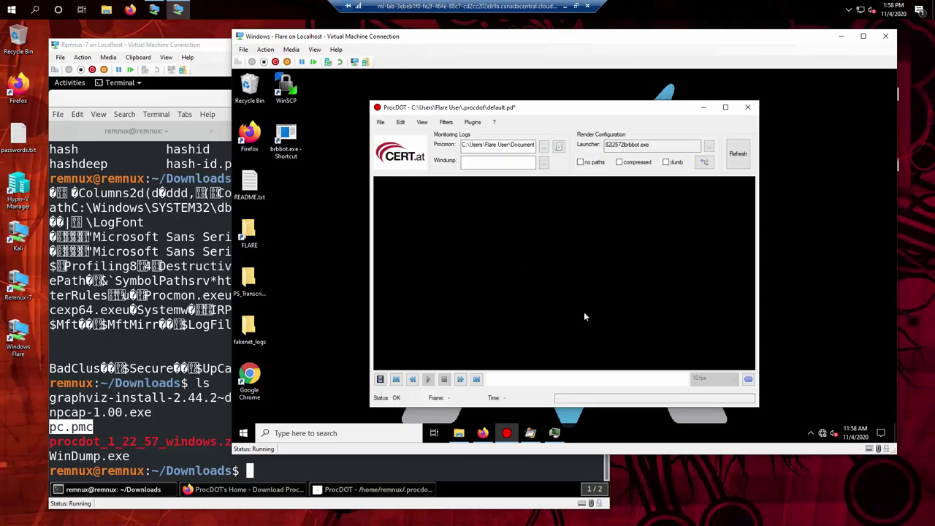
{"action": "left_click", "coordinate": [737, 157]}
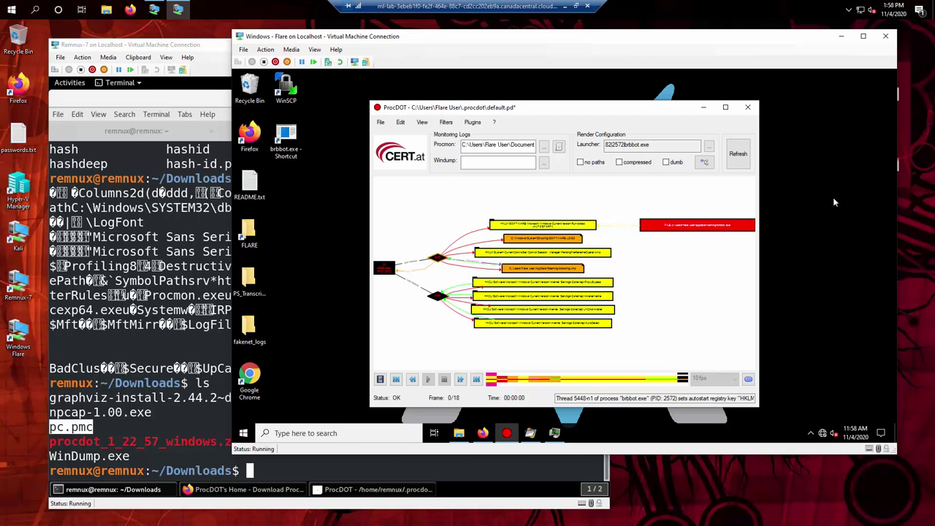
Maximise the ProcDOT window and examine the enlarged brbbot.exe graph with its registry and file nodes
{"action": "left_click", "coordinate": [725, 106]}
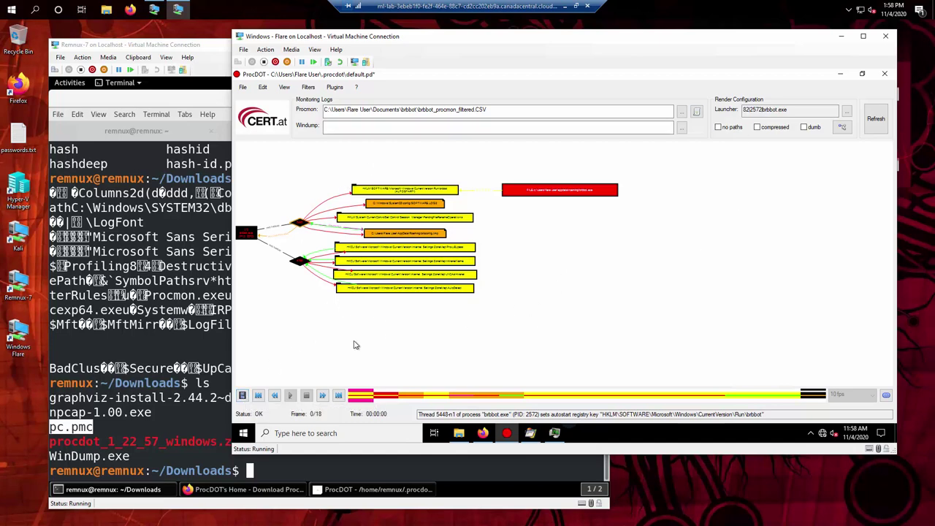
{"action": "scroll", "coordinate": [304, 332], "scroll_direction": "up", "scroll_amount": 1}
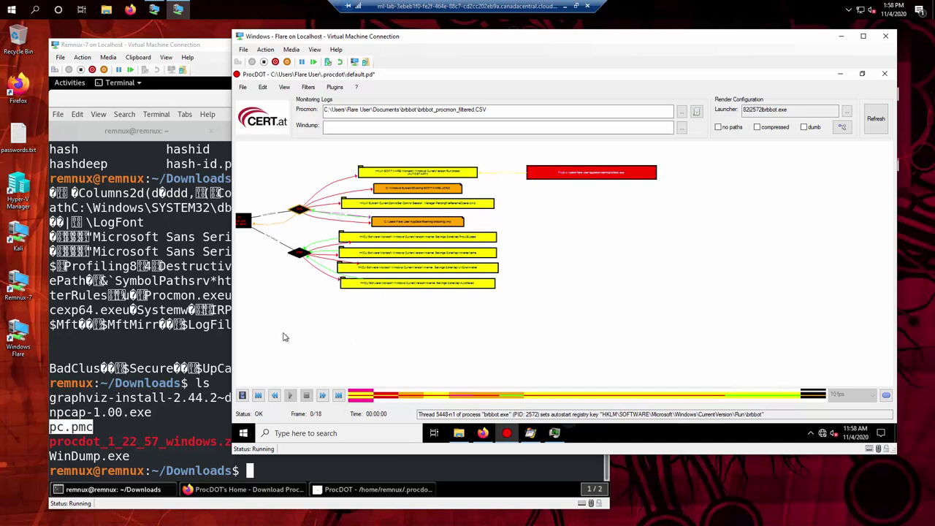
{"action": "scroll", "coordinate": [285, 337], "scroll_direction": "down", "scroll_amount": 3}
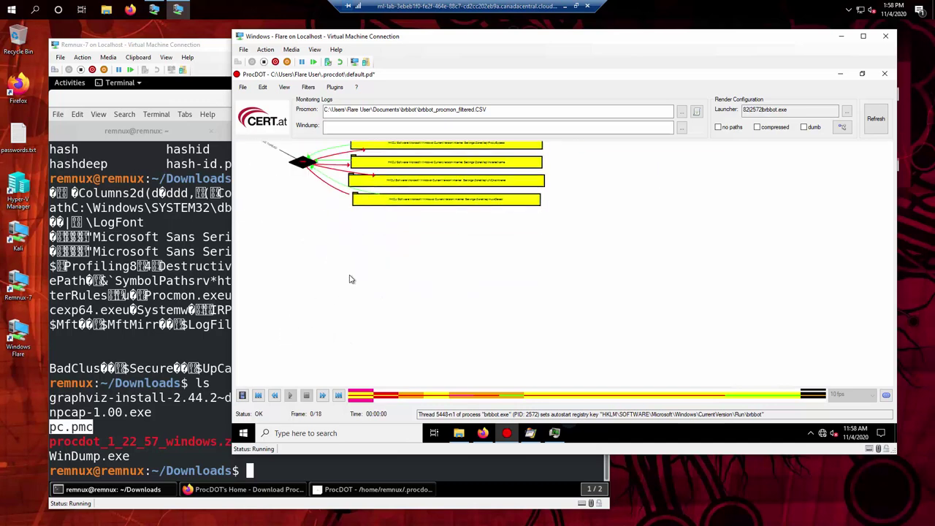
{"action": "scroll", "coordinate": [349, 279], "scroll_direction": "up", "scroll_amount": 3}
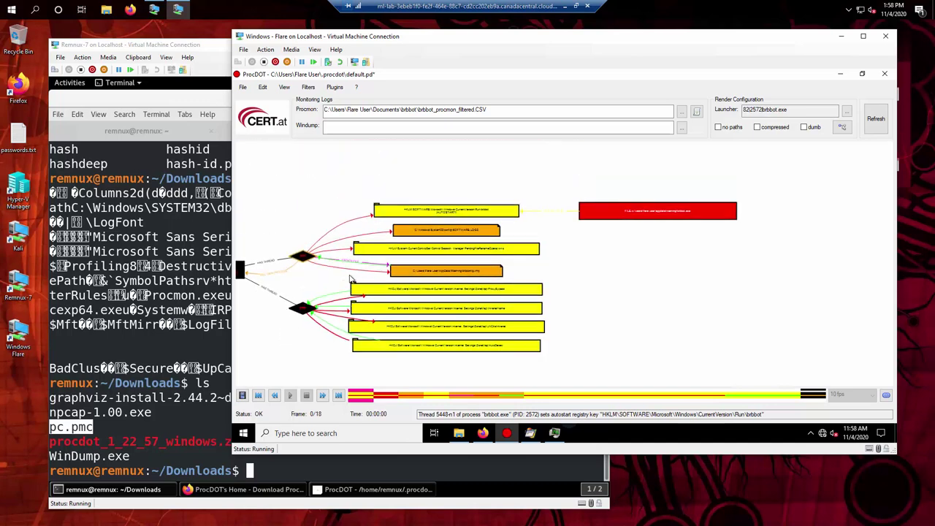
{"action": "left_click", "coordinate": [286, 87]}
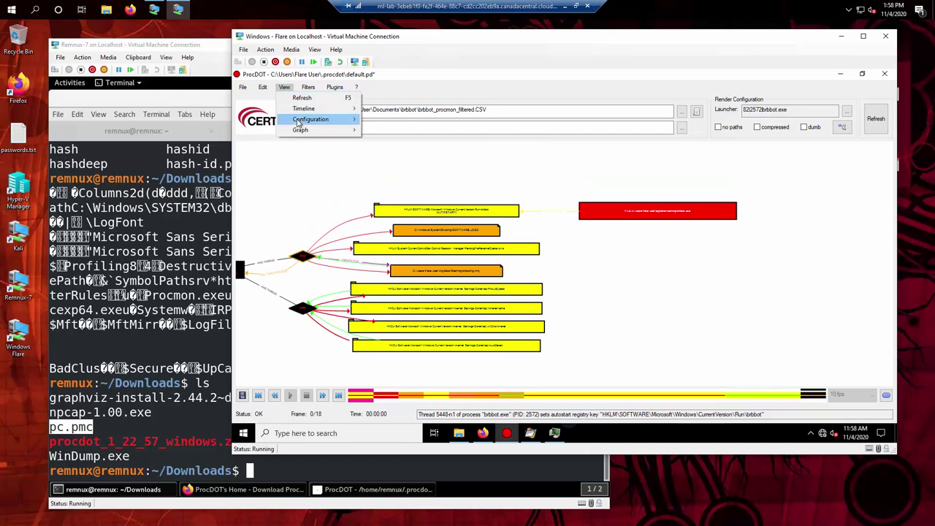
{"action": "mouse_move", "coordinate": [300, 130]}
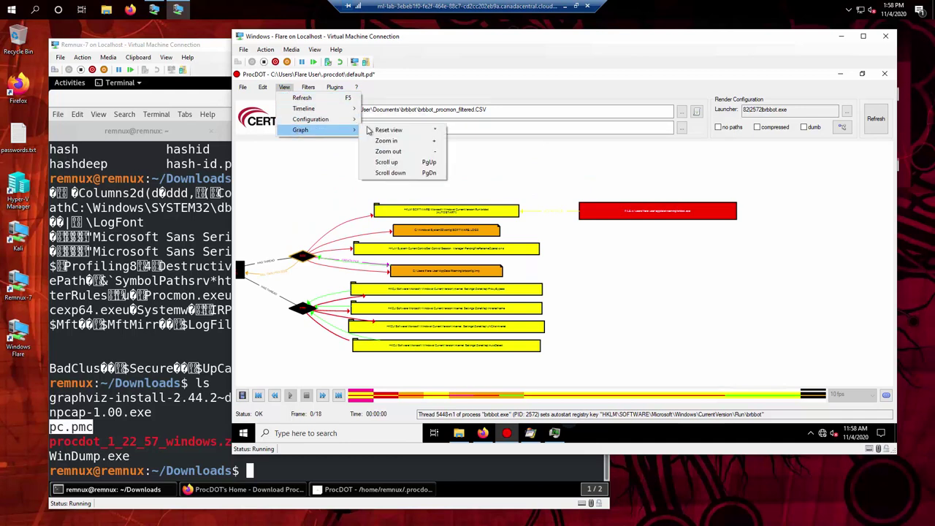
{"action": "left_click", "coordinate": [401, 185]}
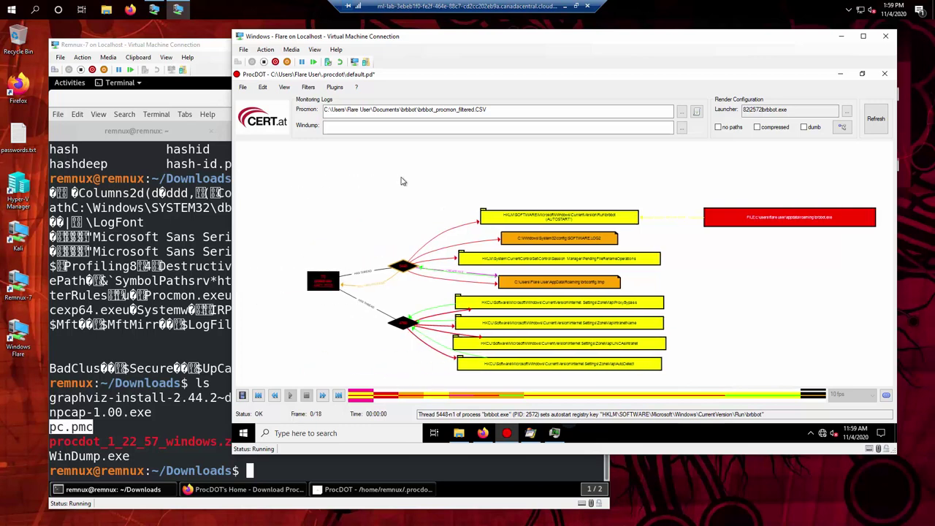
{"action": "left_click_drag", "start_coordinate": [411, 179], "coordinate": [392, 167]}
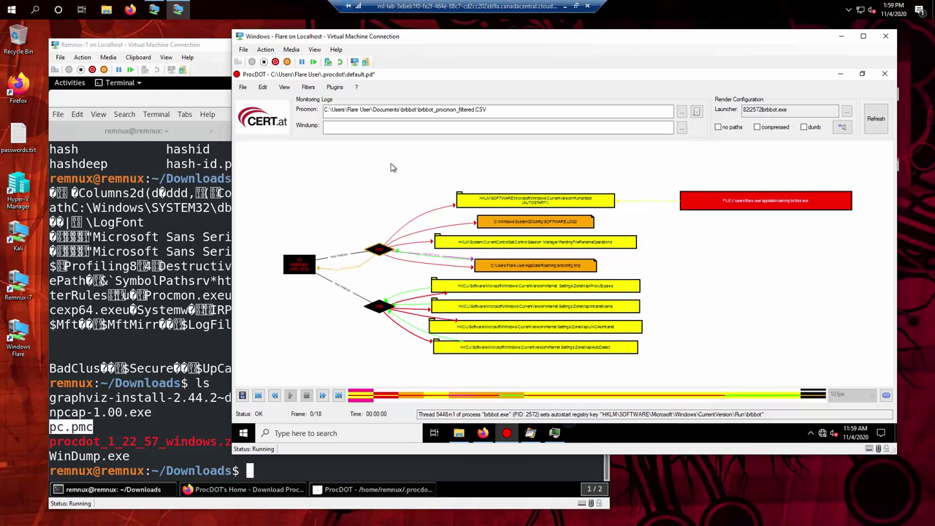
Play the graph's timeline animation through to its last frame, and leave animation mode
{"action": "left_click", "coordinate": [242, 395]}
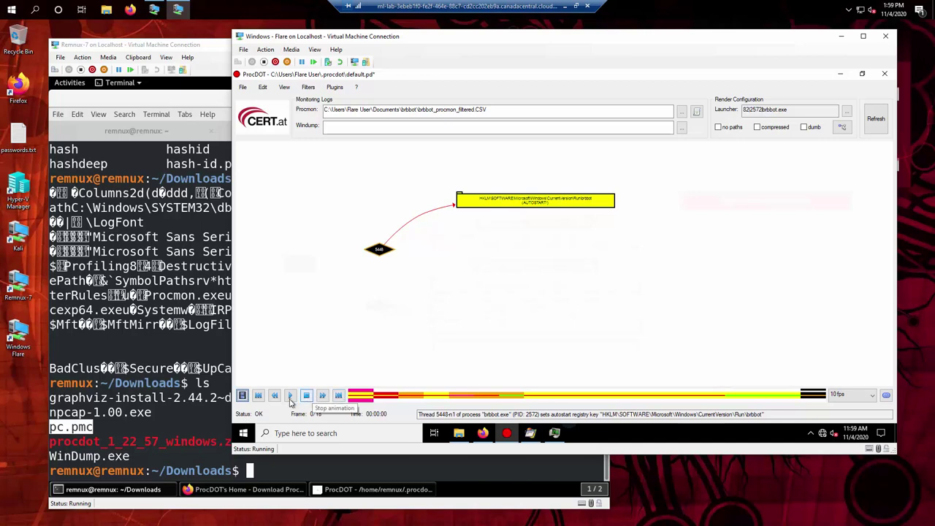
{"action": "left_click", "coordinate": [290, 398]}
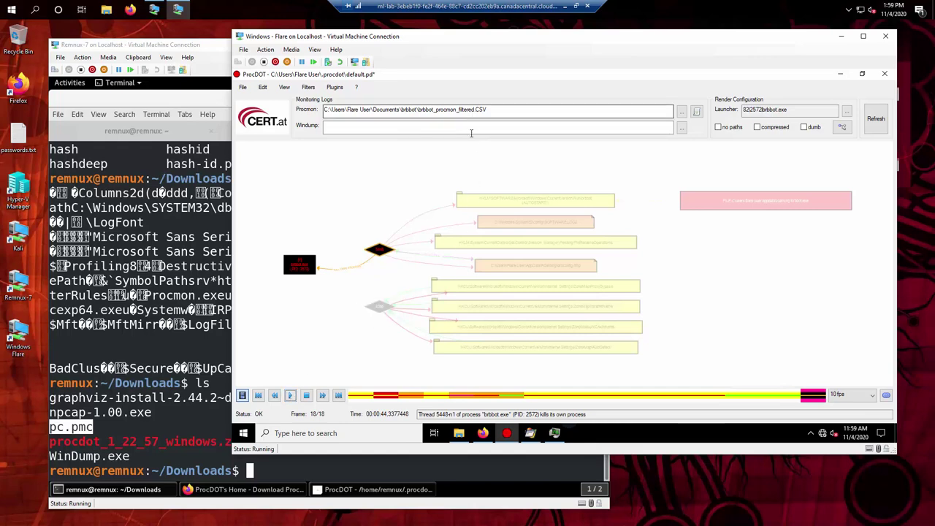
{"action": "left_click", "coordinate": [241, 395]}
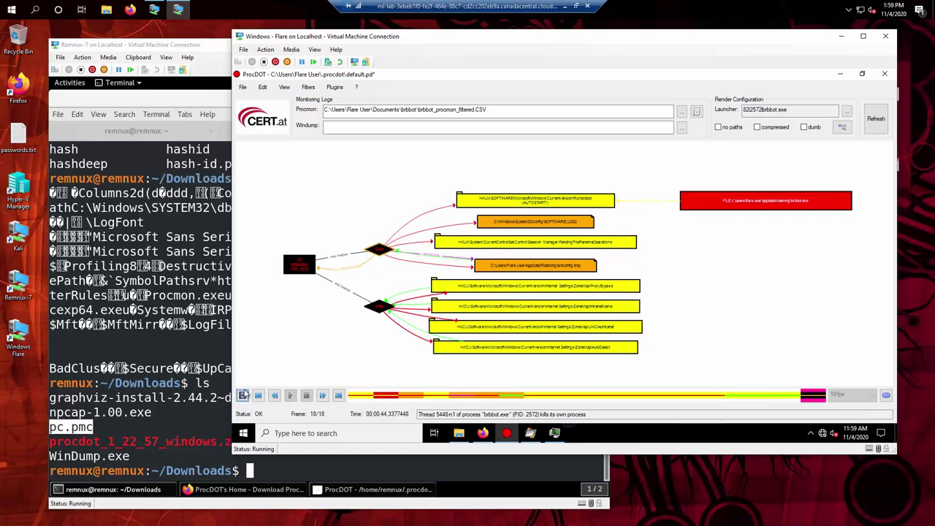